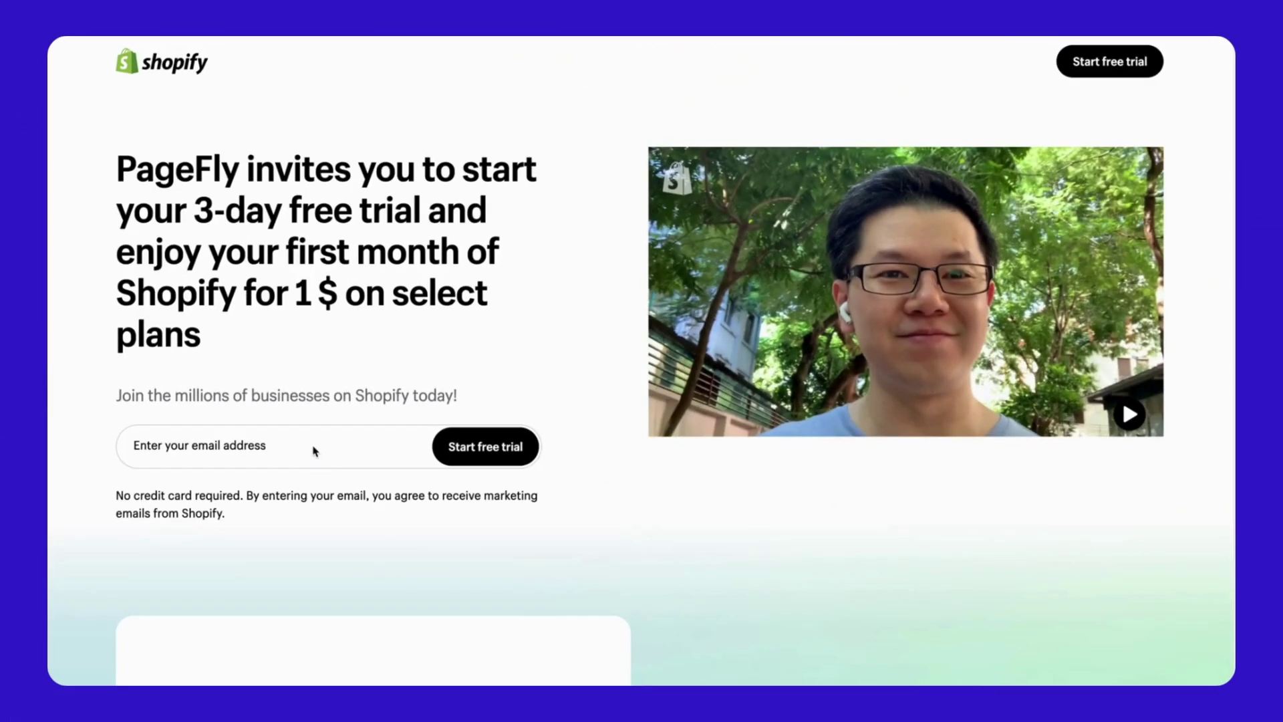
- Answer onboarding: just starting, selling via an online store, products I buy or make myself
scroll(479, 450, "down", 4)
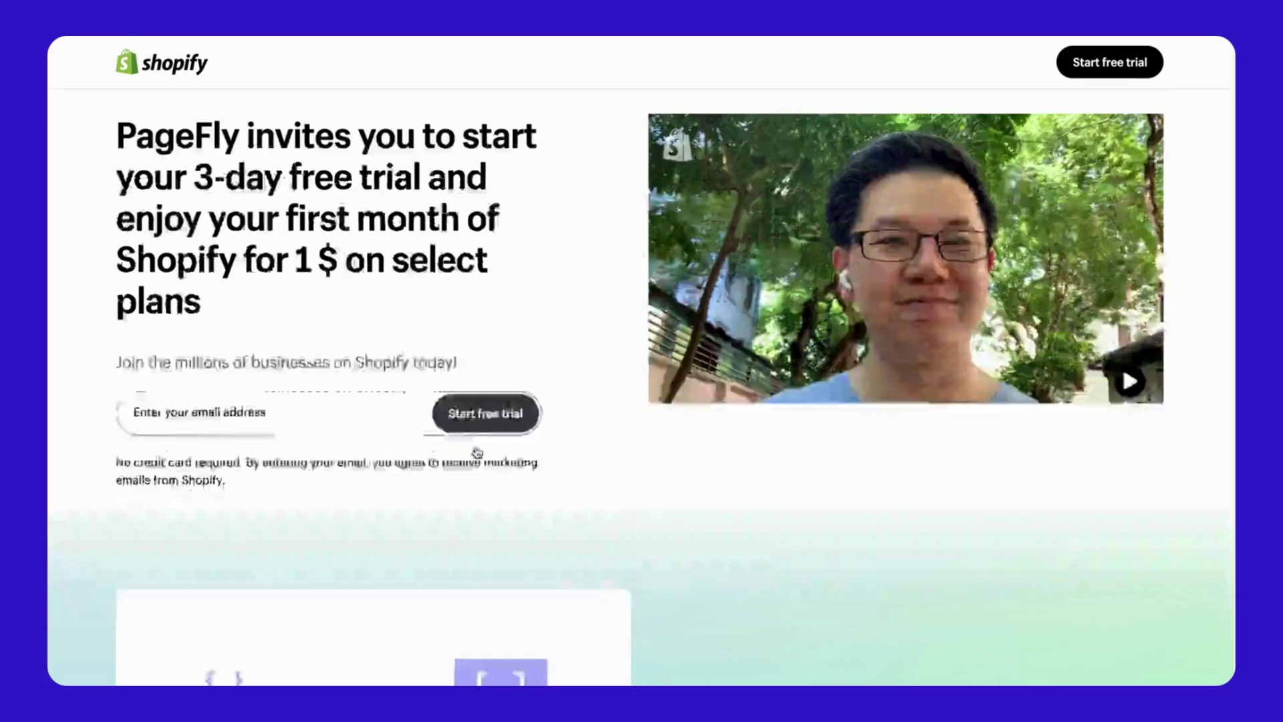
scroll(478, 450, "down", 2)
scroll(479, 450, "up", 1)
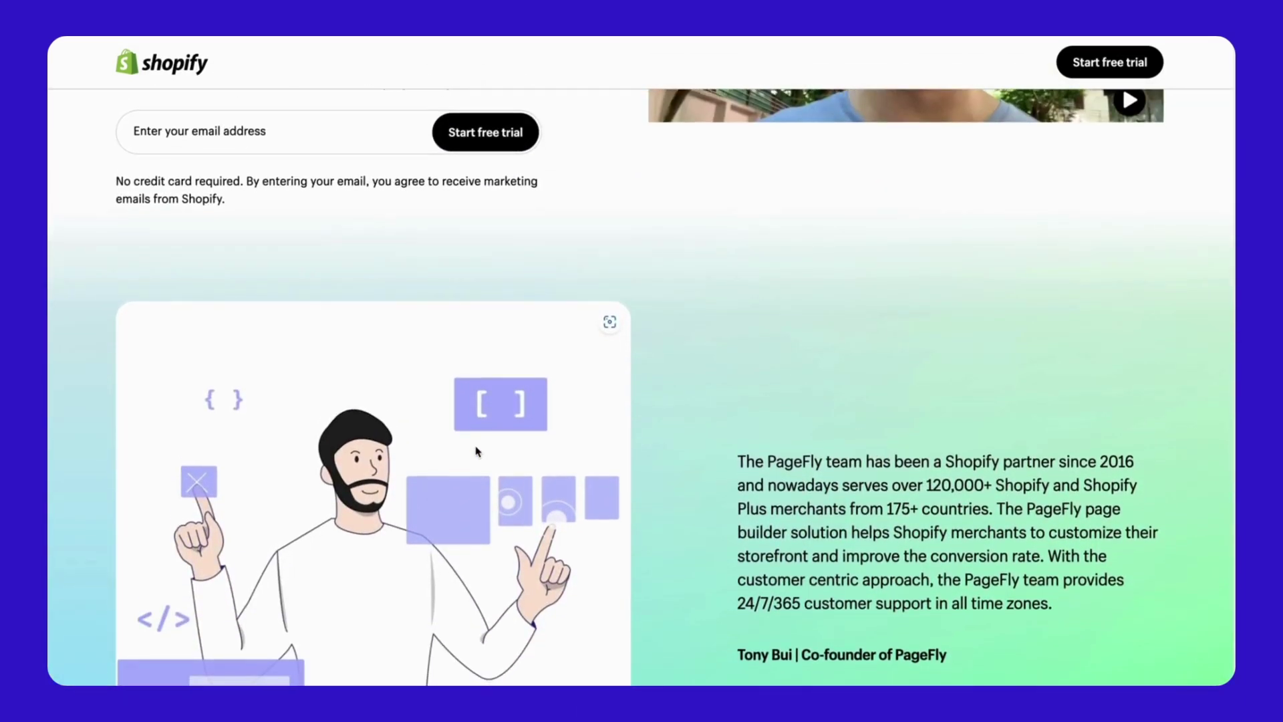
scroll(479, 451, "up", 4)
scroll(479, 451, "up", 2)
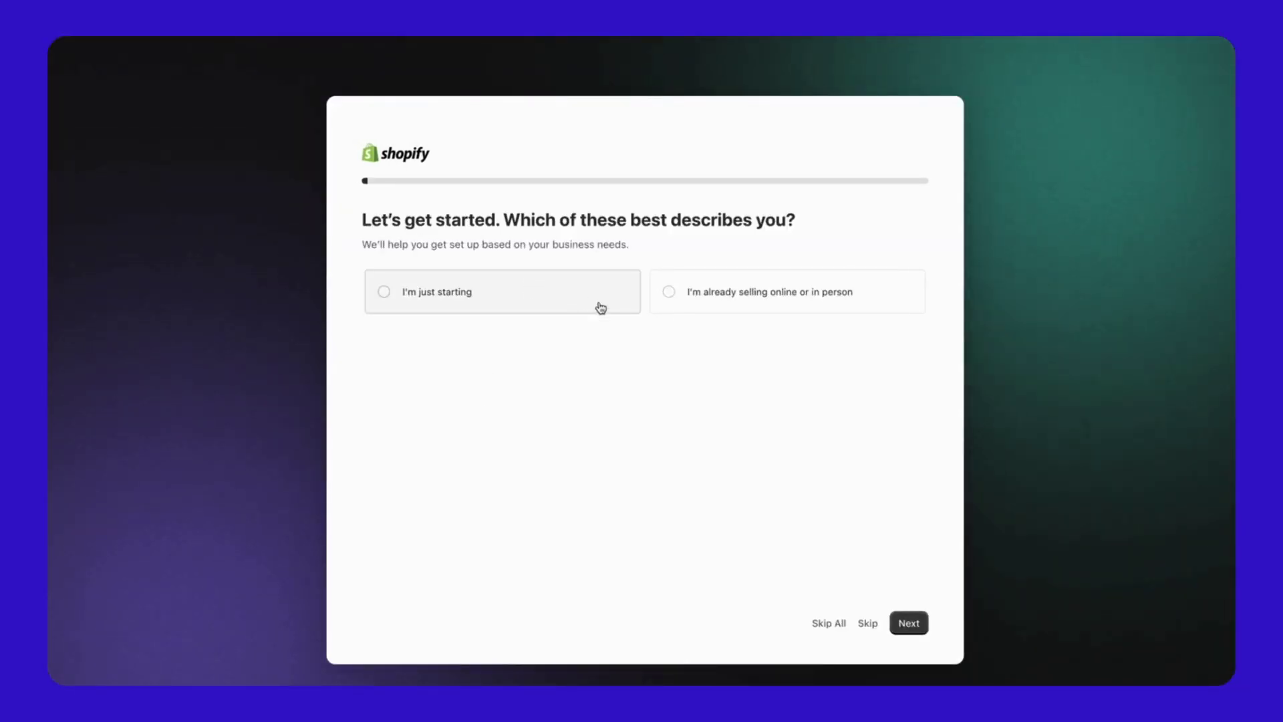
left_click(599, 306)
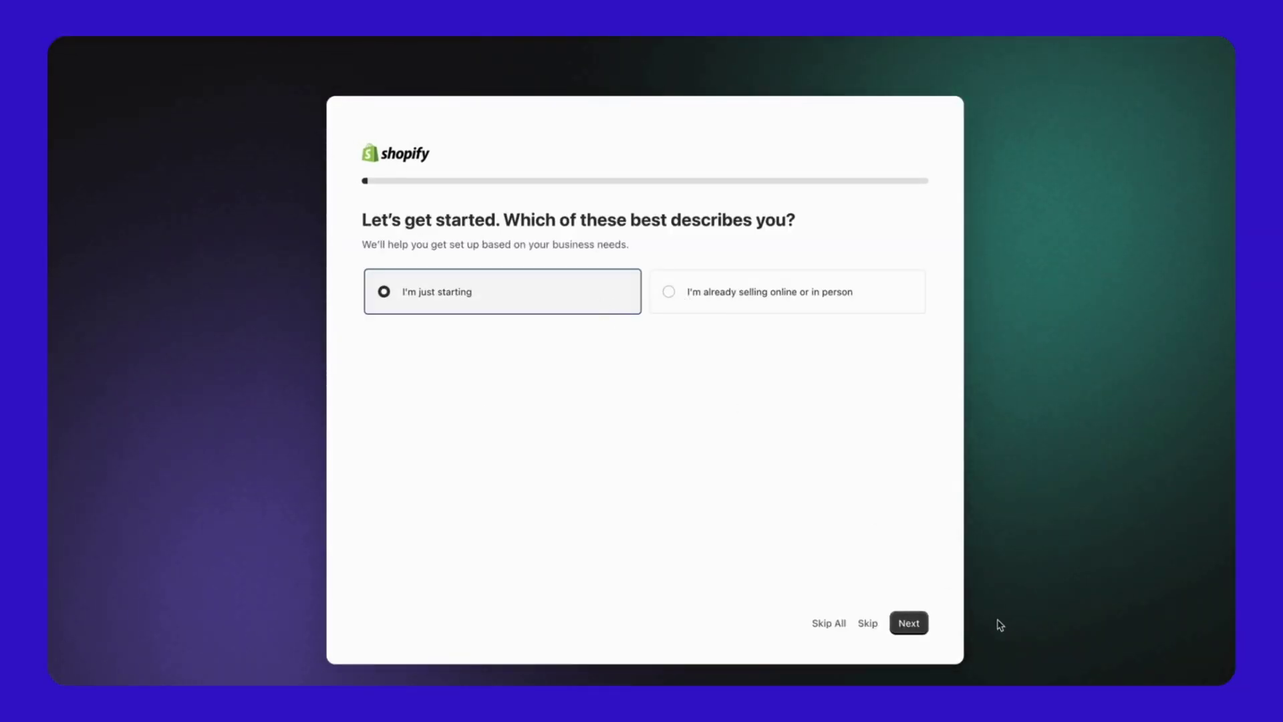
left_click(909, 624)
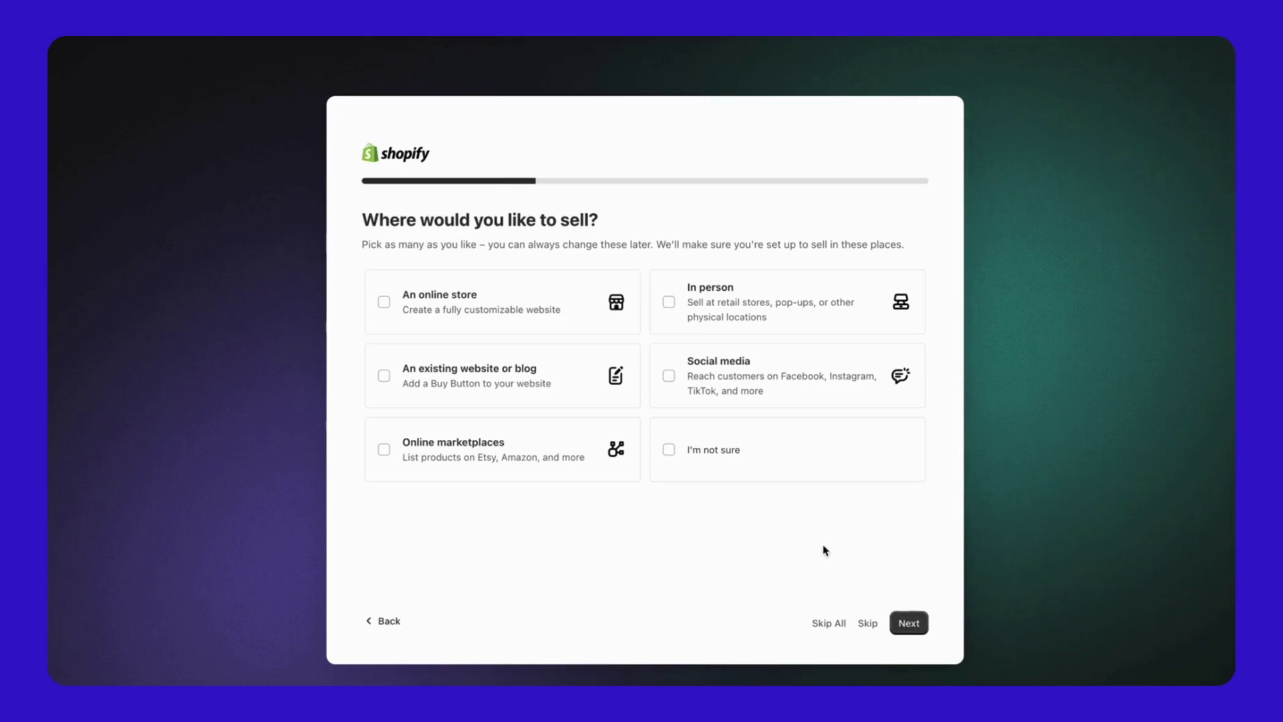
left_click(592, 331)
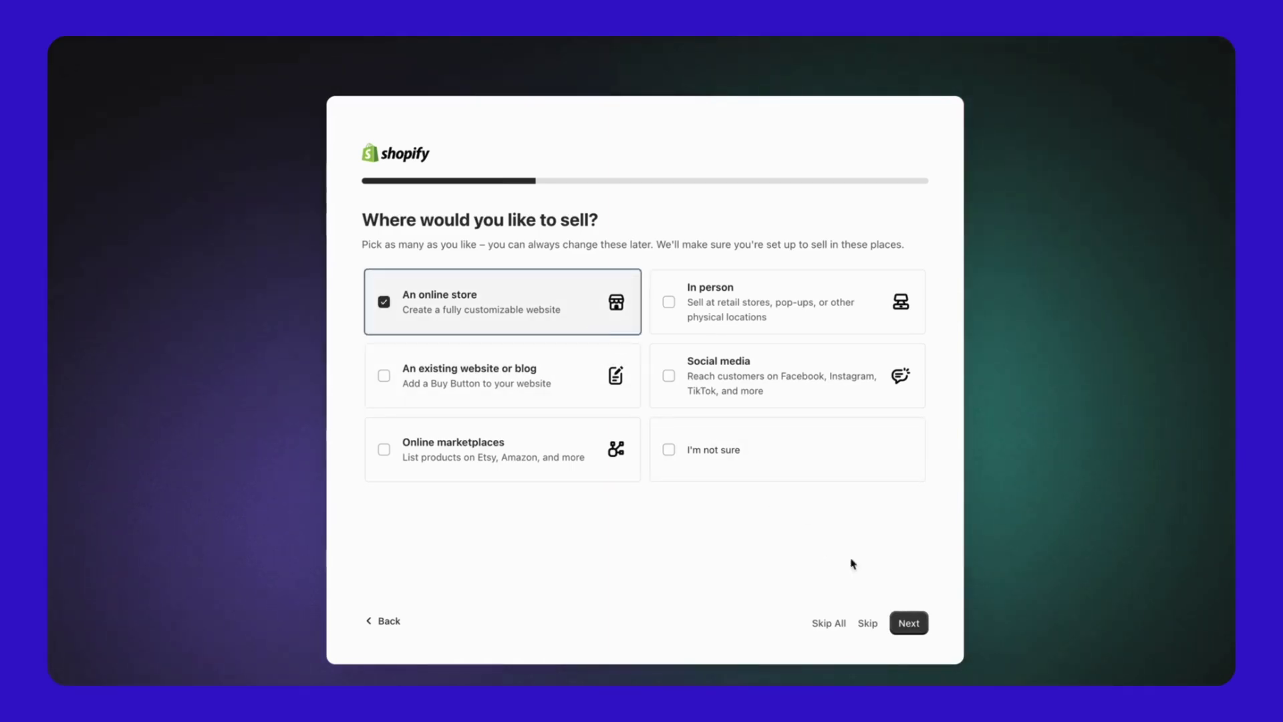
left_click(913, 630)
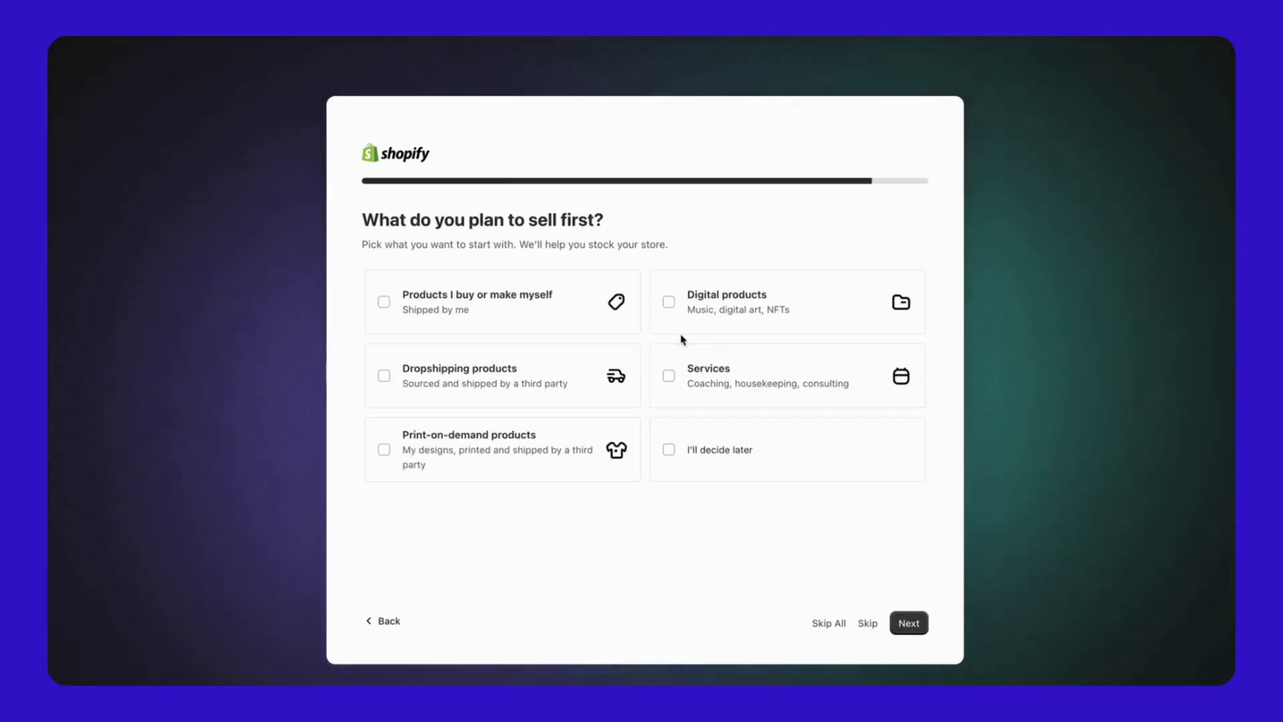
left_click(570, 329)
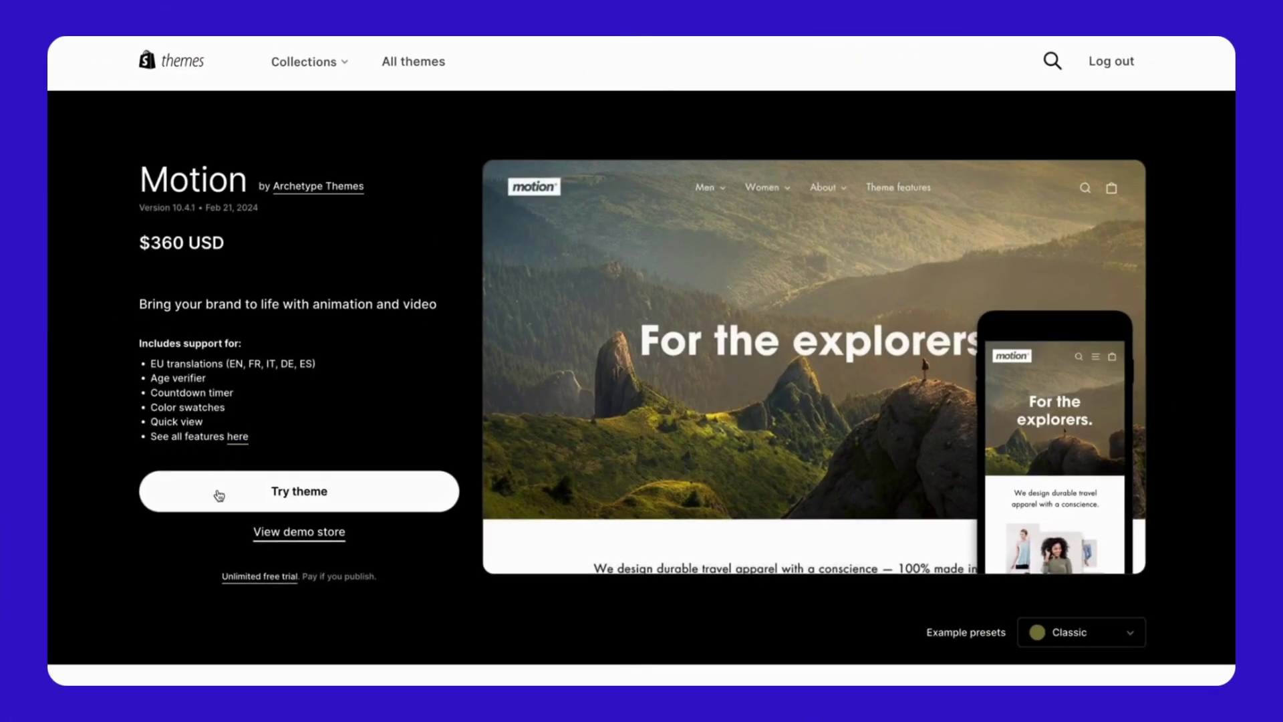
- Start the Motion theme trial, then open the Motion theme in the theme editor
left_click(284, 487)
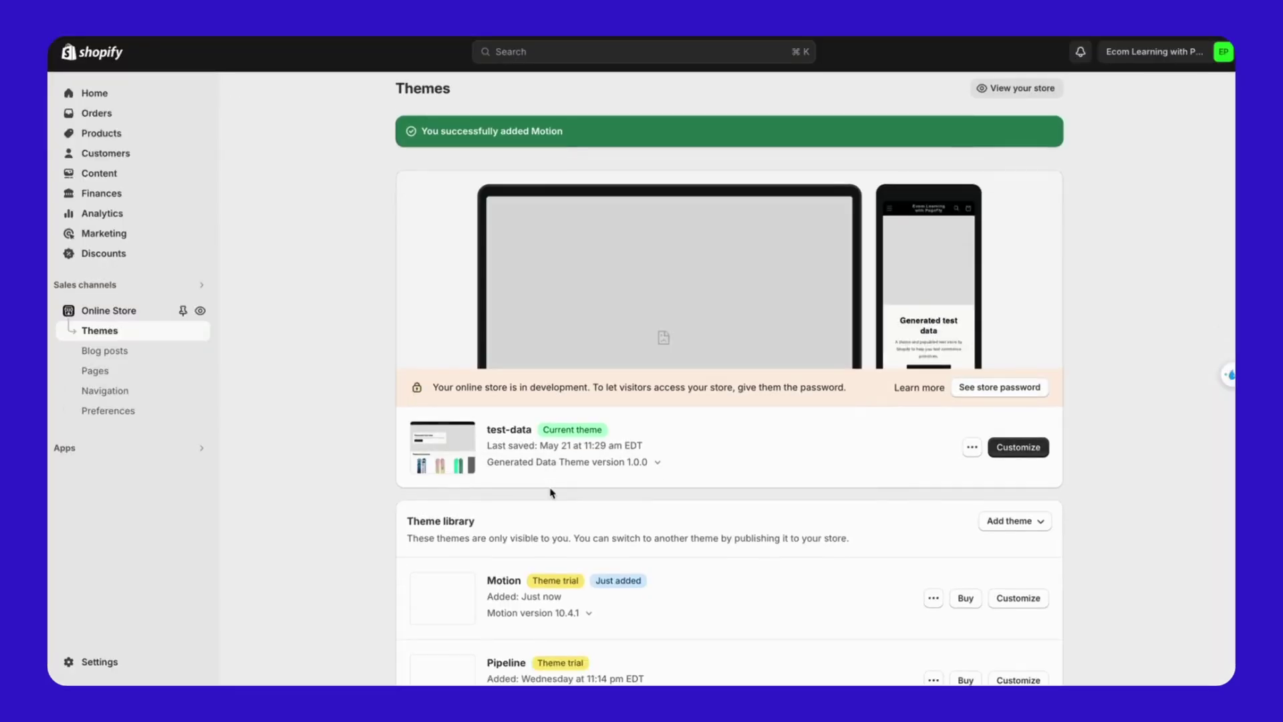
scroll(550, 492, "down", 2)
scroll(550, 493, "down", 1)
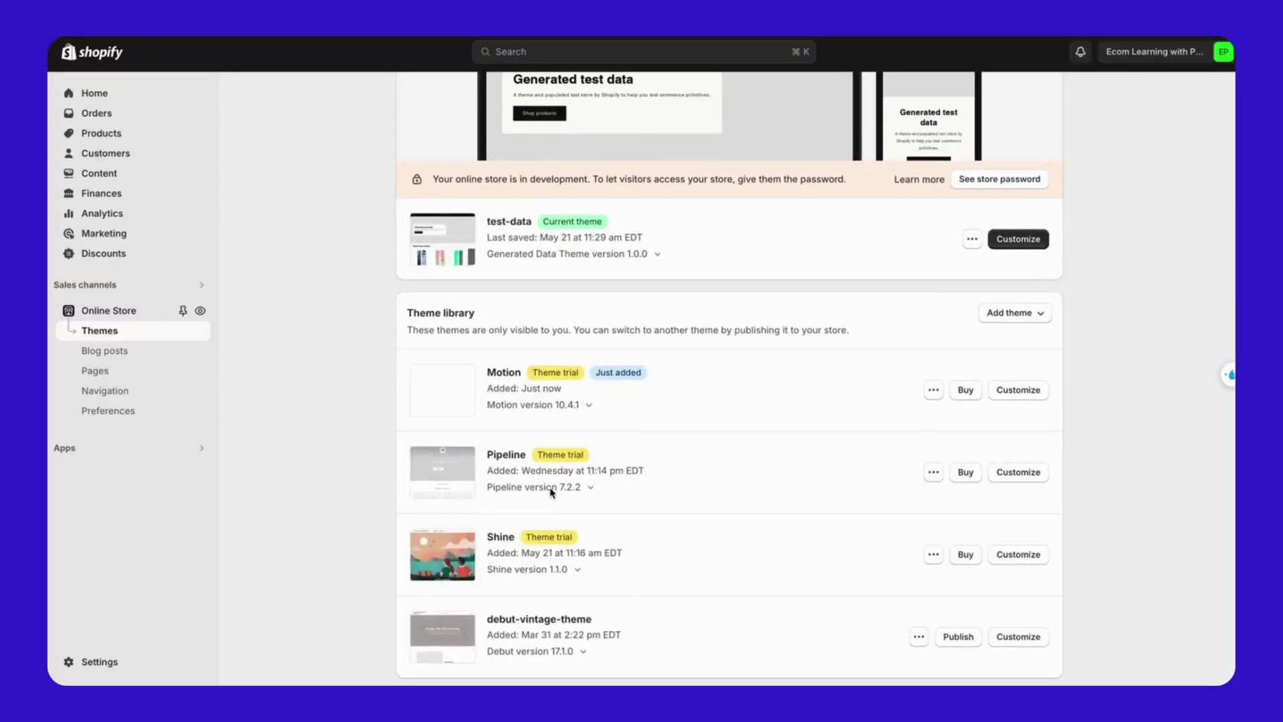
left_click(1029, 391)
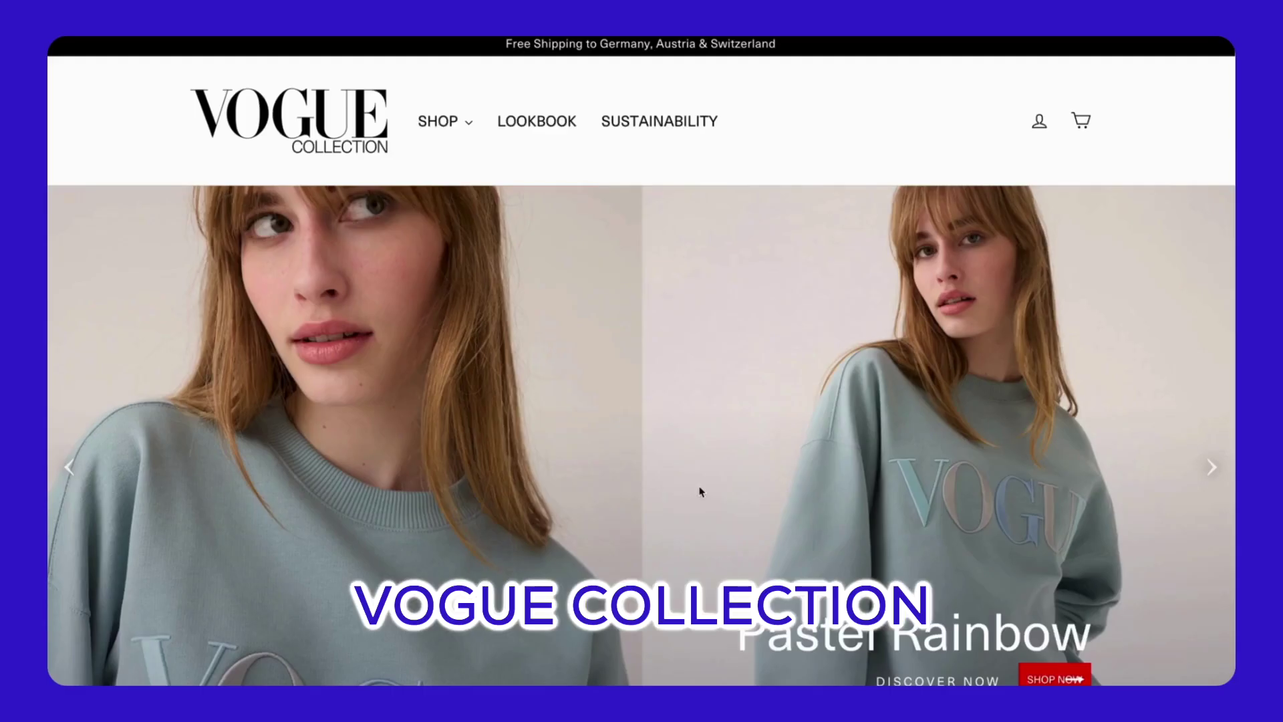
- Scroll the Vogue Collection home page and open the grey VOGUE sweatshirt's product page
scroll(701, 492, "down", 5)
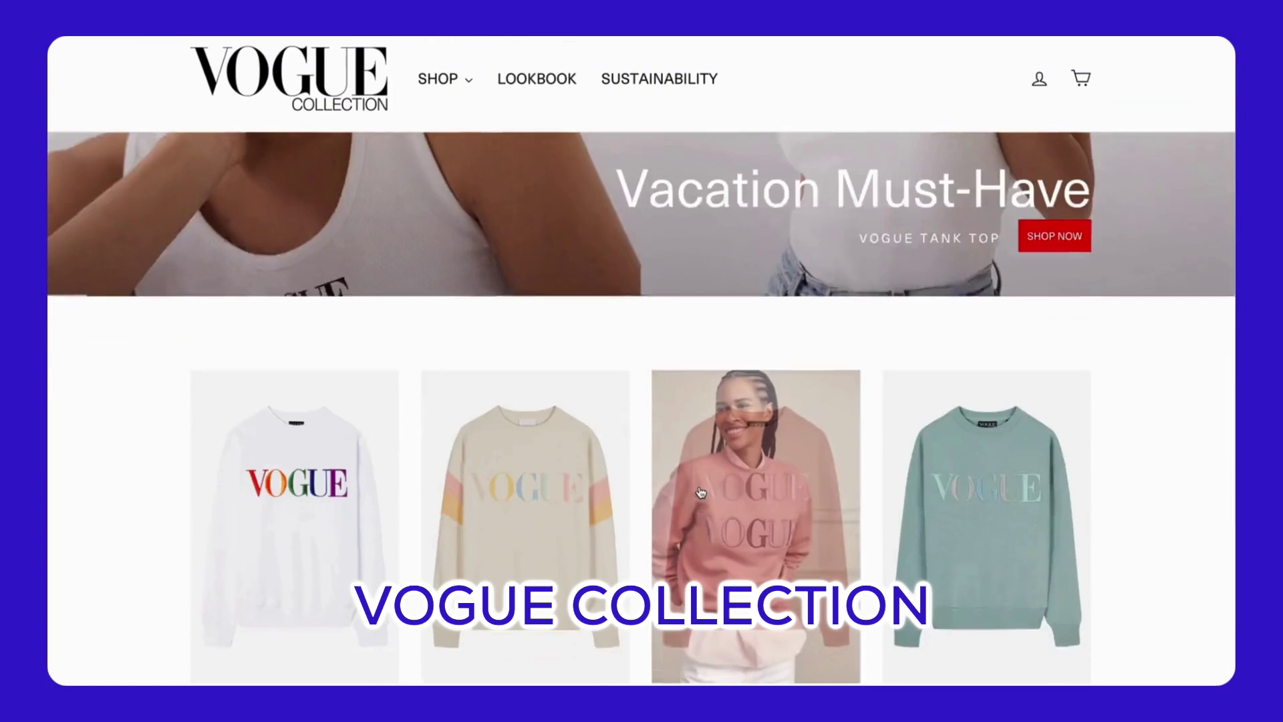
scroll(701, 492, "down", 3)
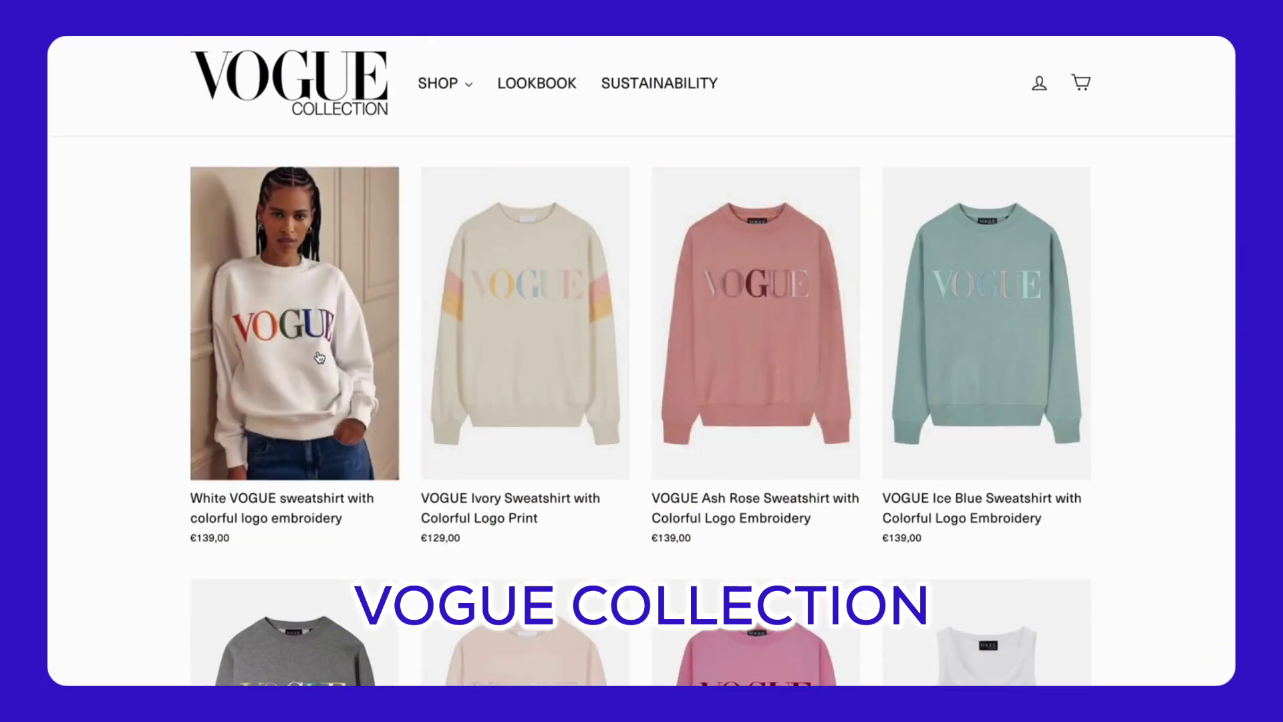
scroll(318, 358, "down", 5)
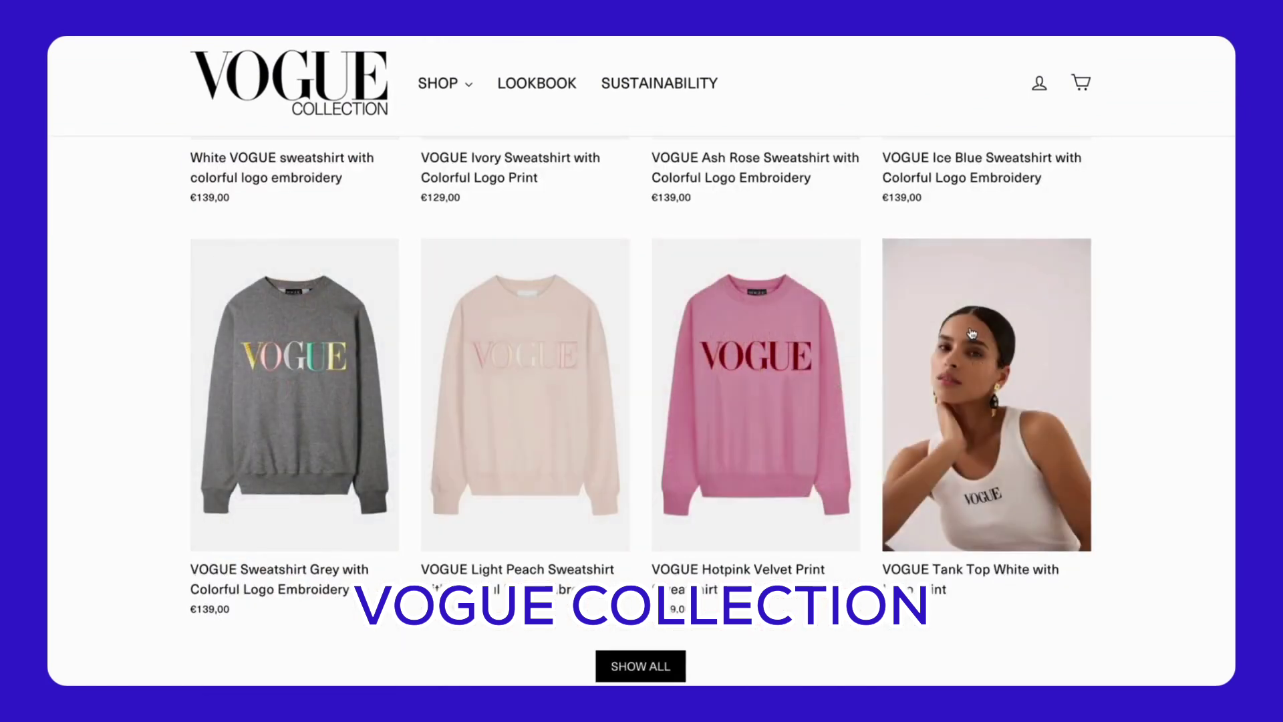
scroll(972, 332, "down", 5)
scroll(618, 457, "down", 2)
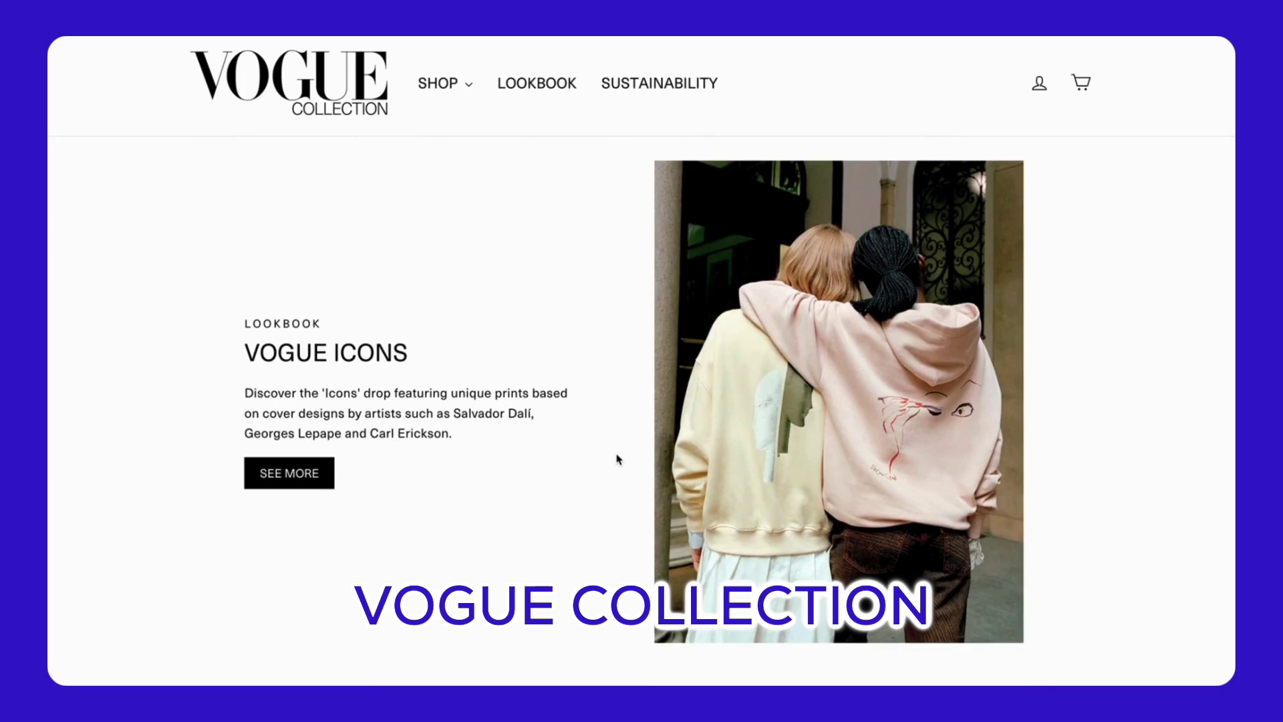
scroll(458, 487, "down", 7)
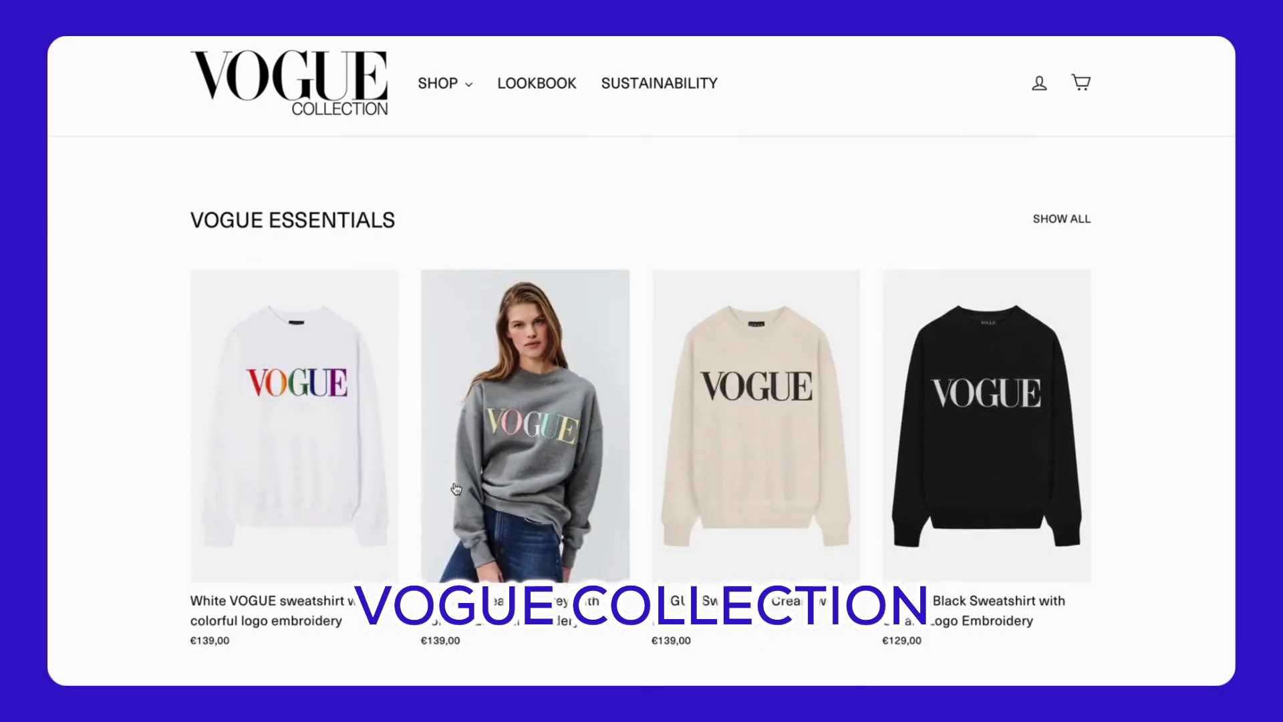
scroll(457, 489, "down", 10)
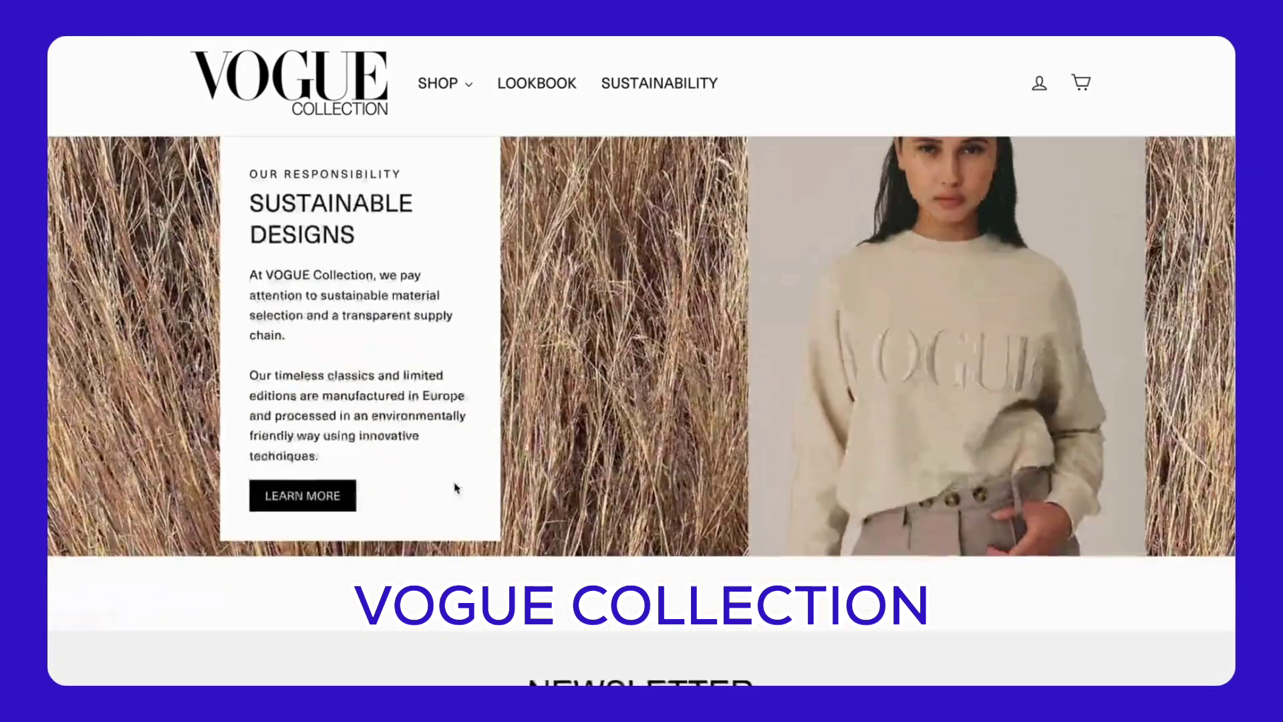
scroll(457, 489, "down", 4)
scroll(456, 489, "up", 10)
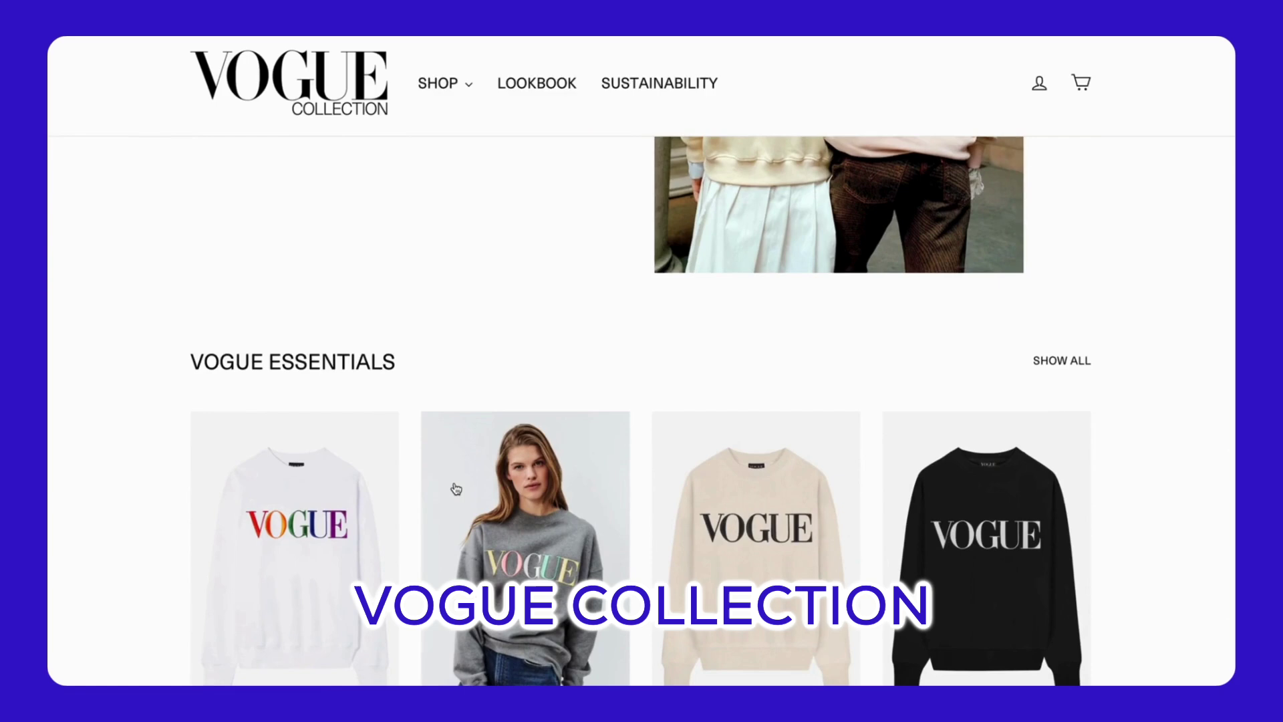
scroll(456, 489, "down", 1)
left_click(478, 536)
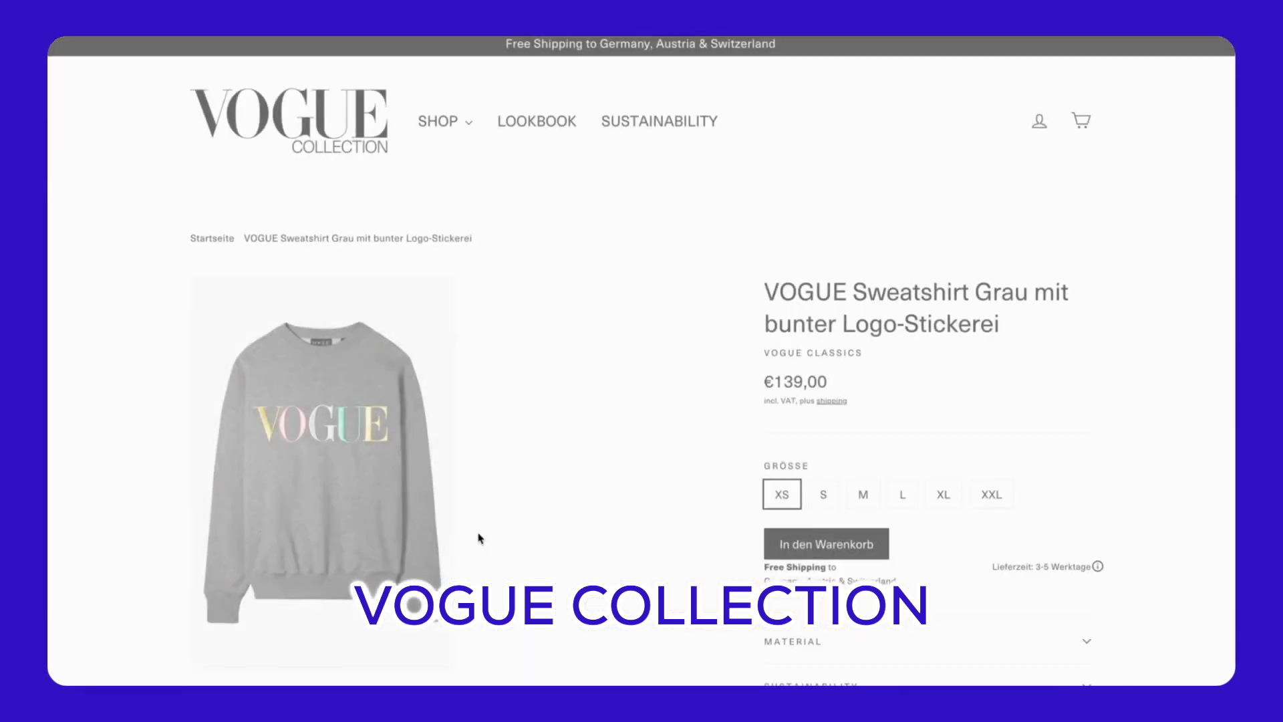
- Expand the sweatshirt's MATERIAL, SUSTAINABILITY and CARE sections
scroll(550, 474, "down", 1)
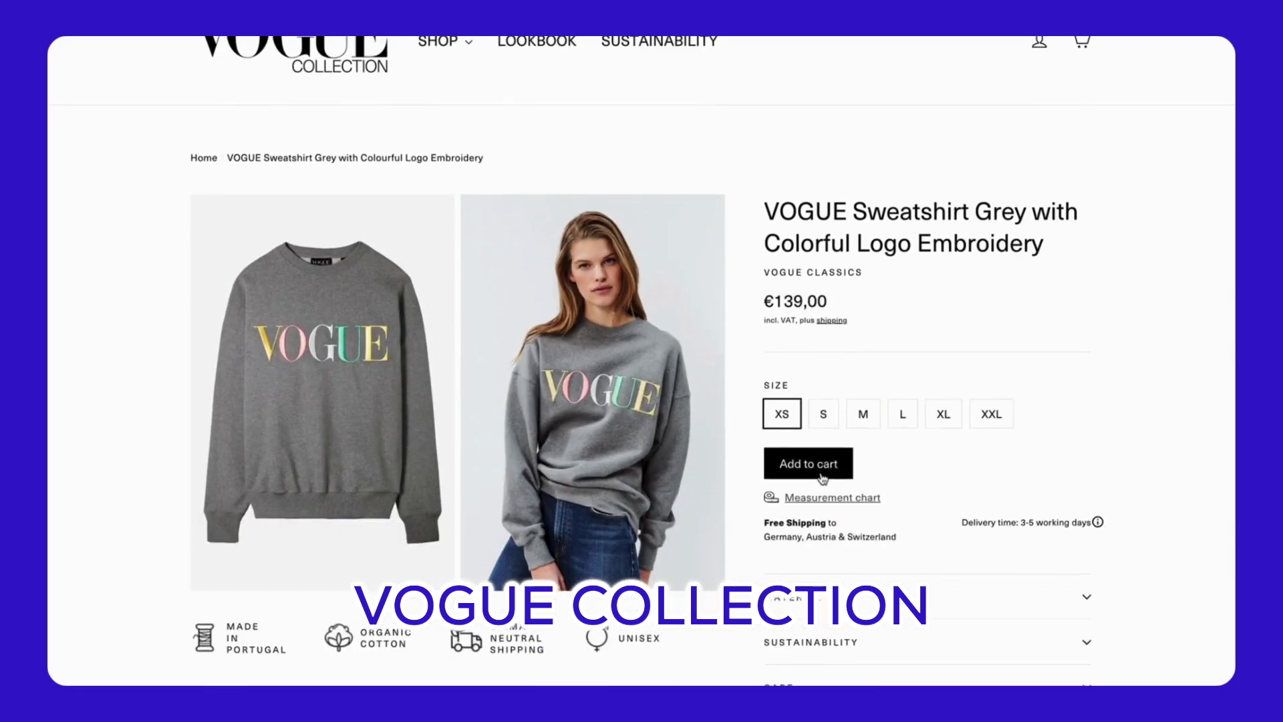
scroll(813, 538, "down", 1)
left_click(813, 539)
scroll(814, 540, "down", 5)
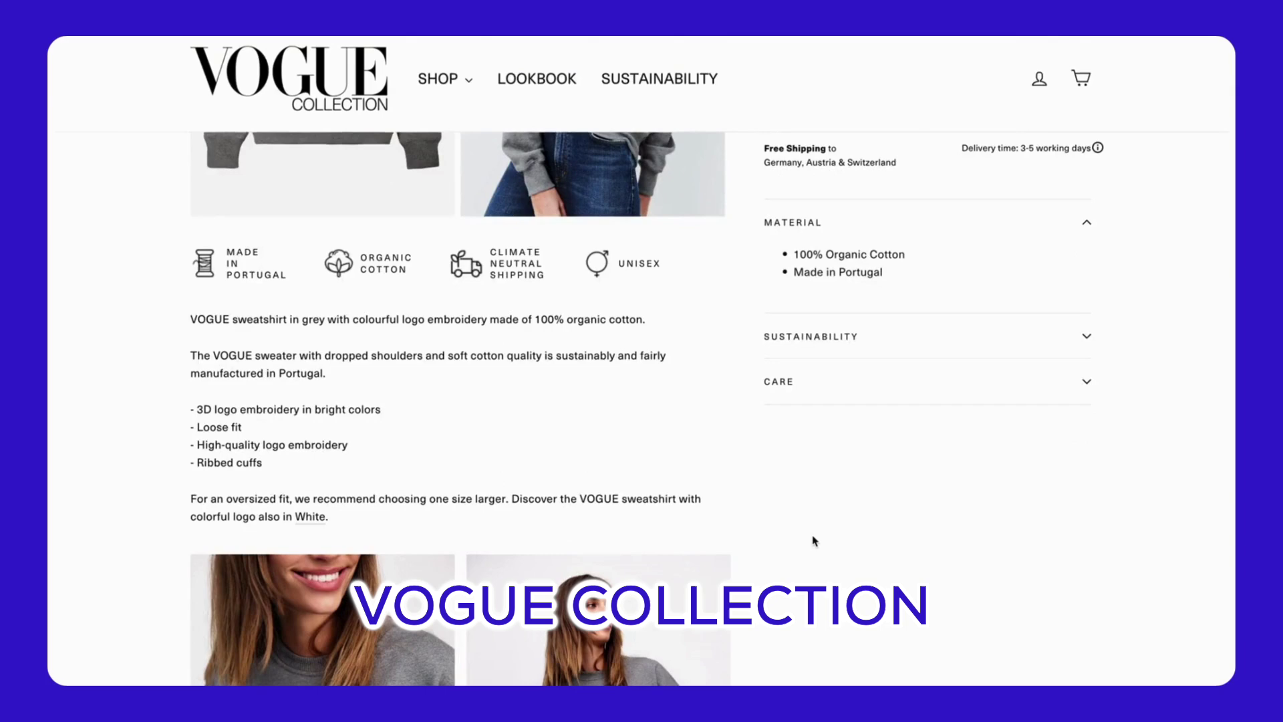
left_click(816, 347)
left_click(816, 468)
scroll(846, 478, "down", 2)
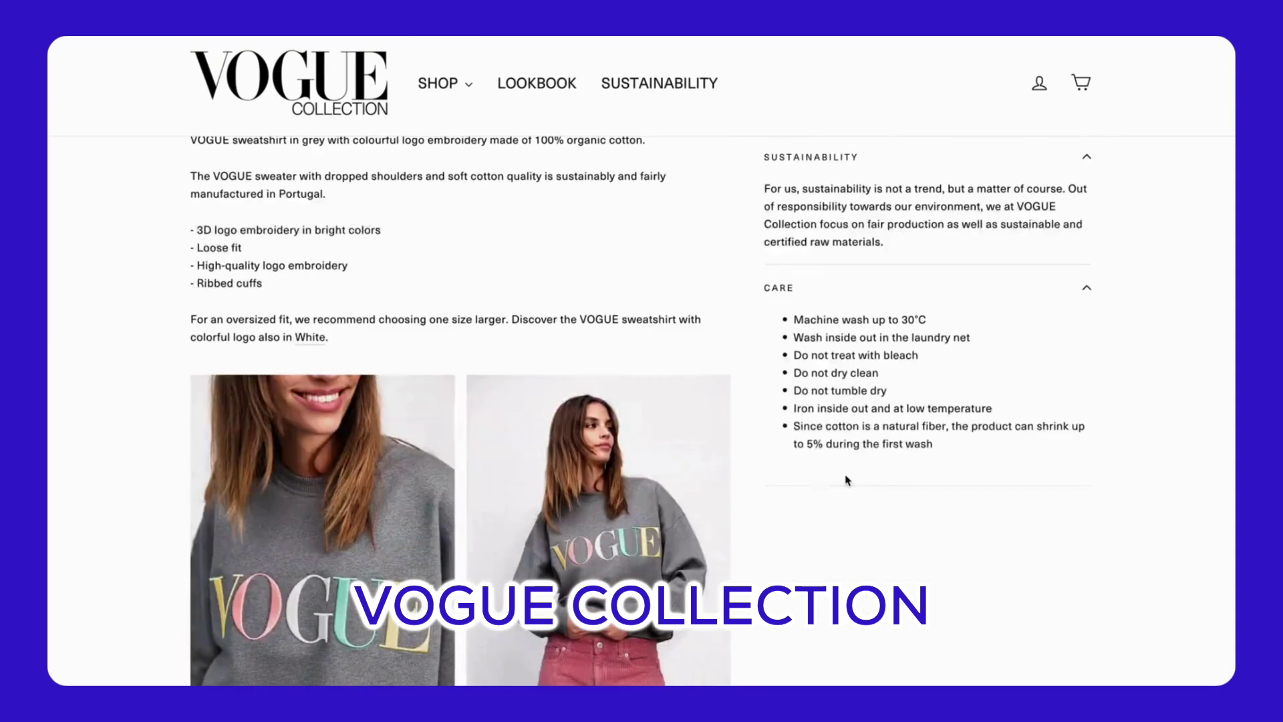
scroll(847, 480, "down", 10)
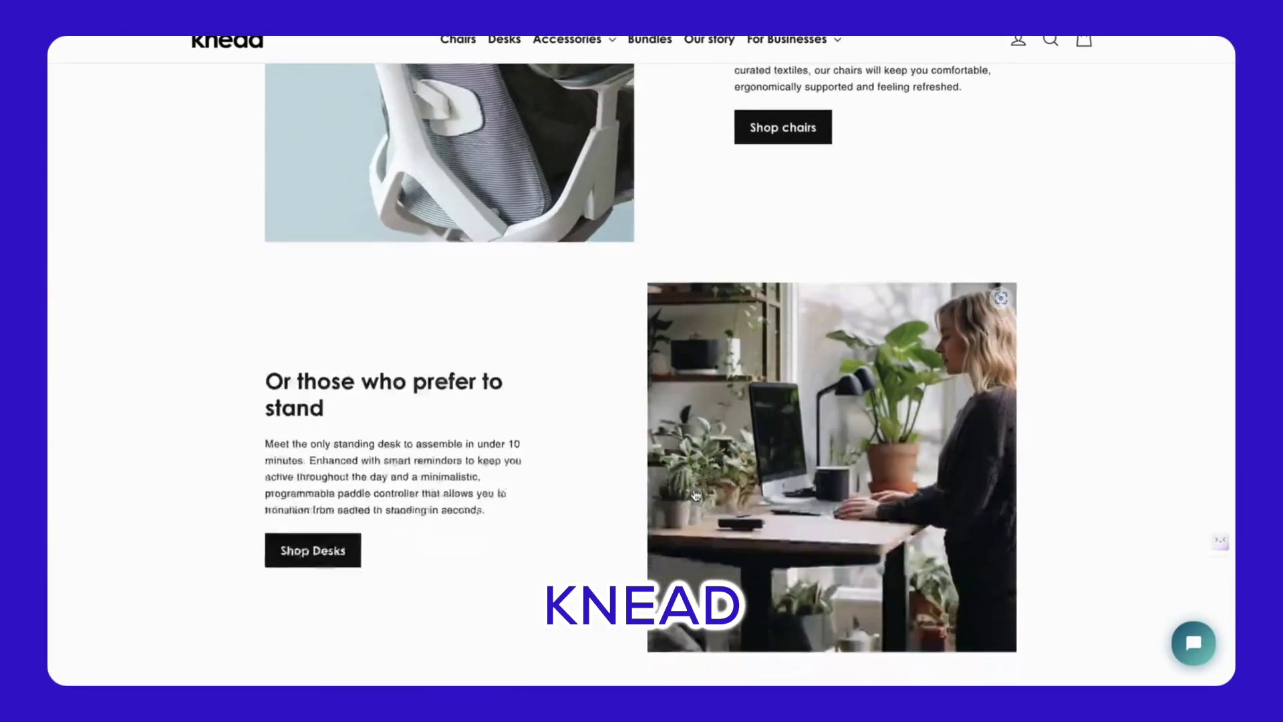
- Expand the power bar's Specs and Resources, warranty, shipping and returns, and volume discount sections
scroll(695, 495, "down", 8)
scroll(695, 495, "down", 7)
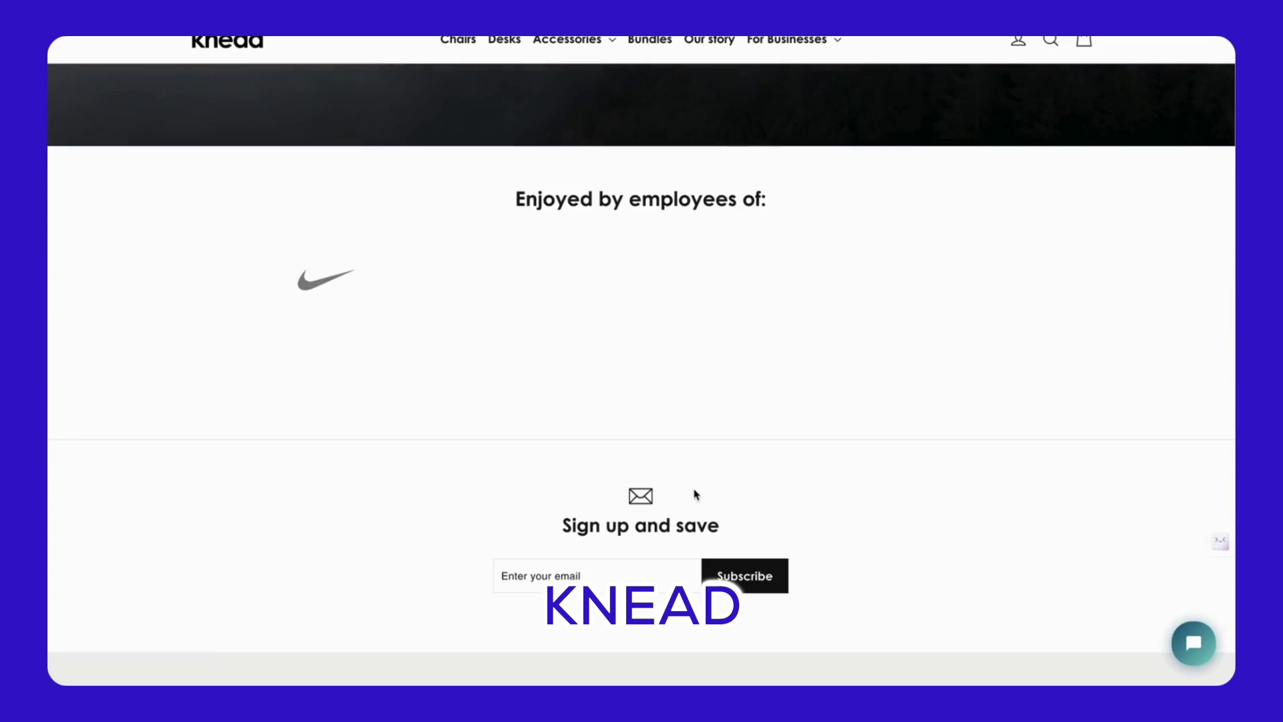
scroll(695, 495, "down", 1)
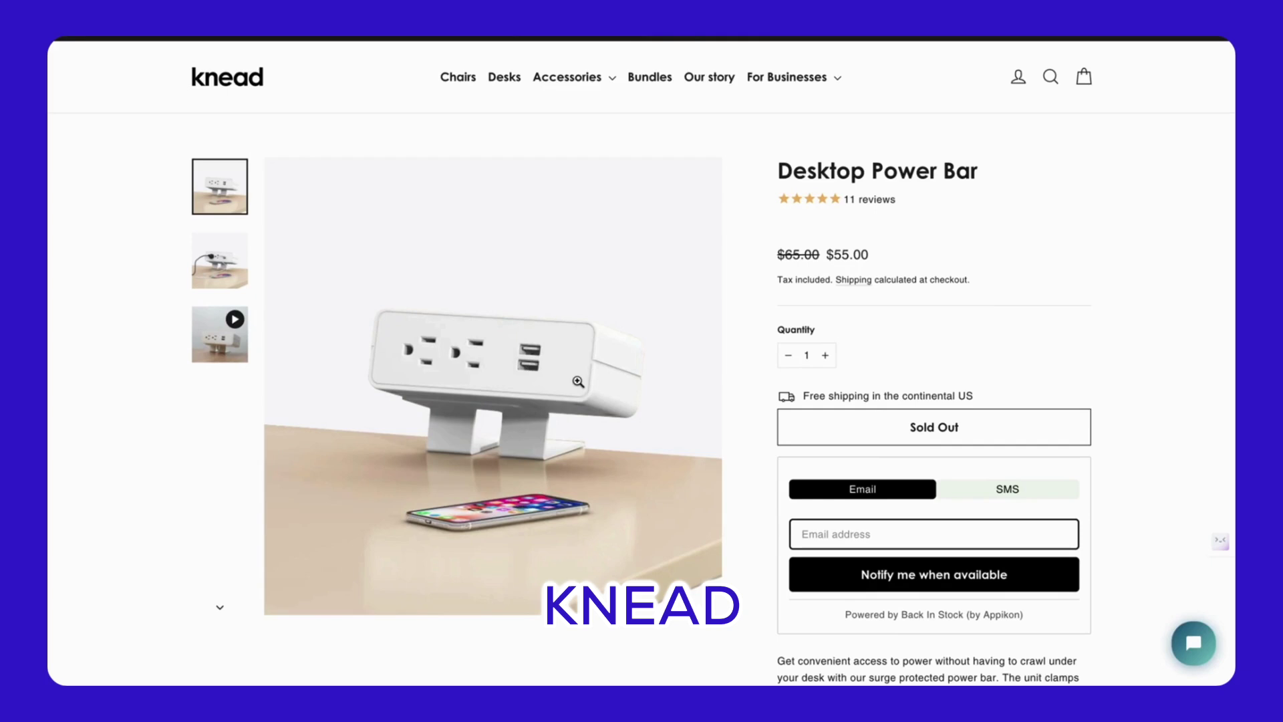
scroll(578, 382, "down", 1)
scroll(578, 382, "down", 6)
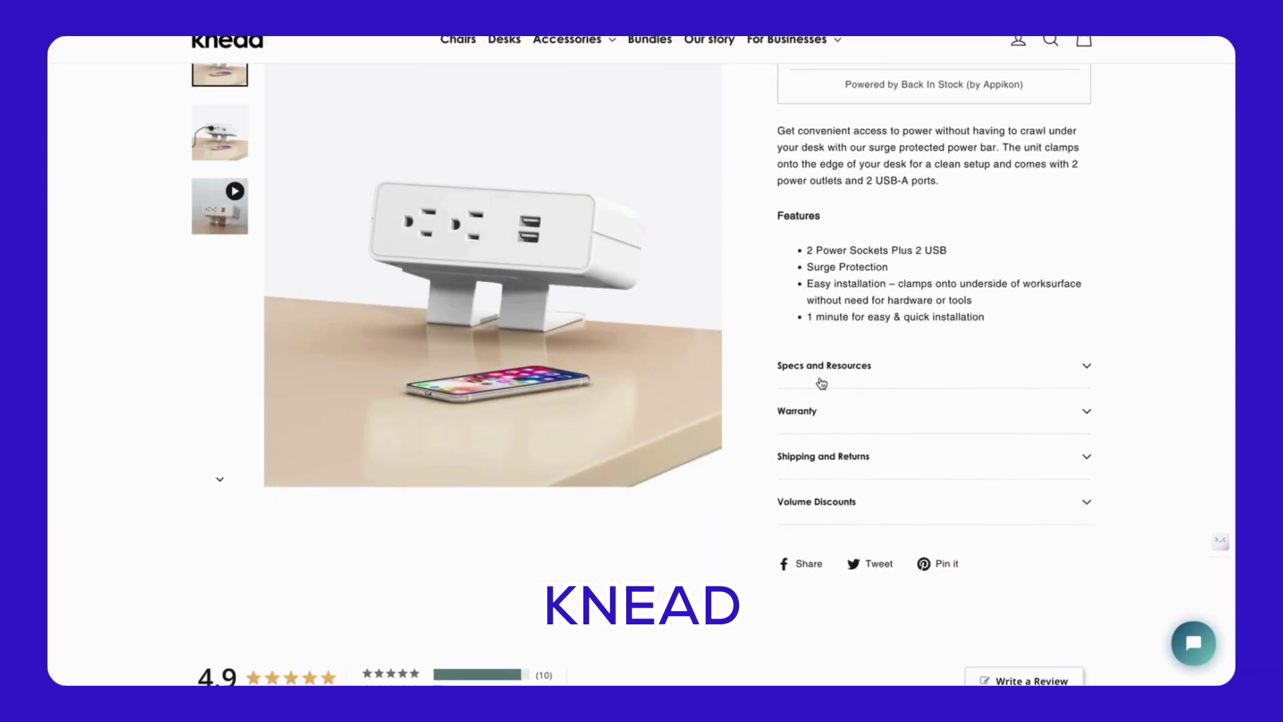
left_click(819, 374)
scroll(820, 383, "down", 1)
scroll(821, 383, "down", 2)
left_click(822, 483)
scroll(823, 482, "down", 3)
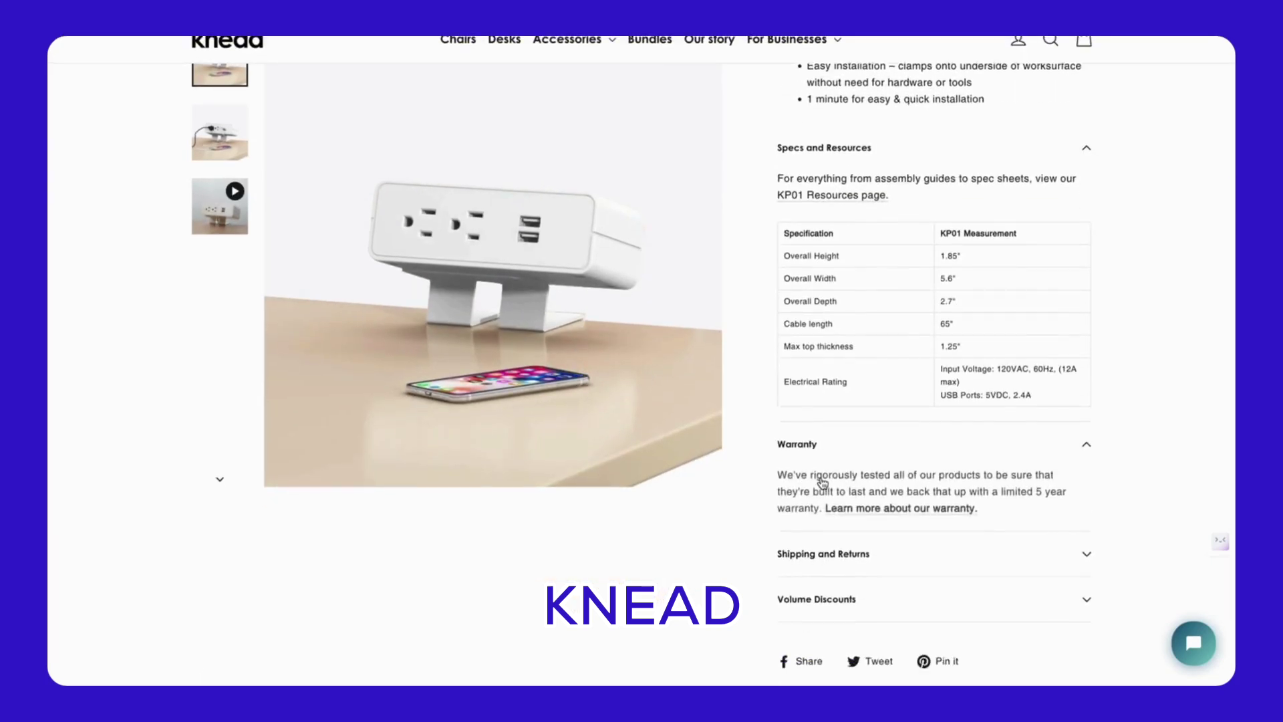
left_click(848, 457)
scroll(850, 457, "down", 3)
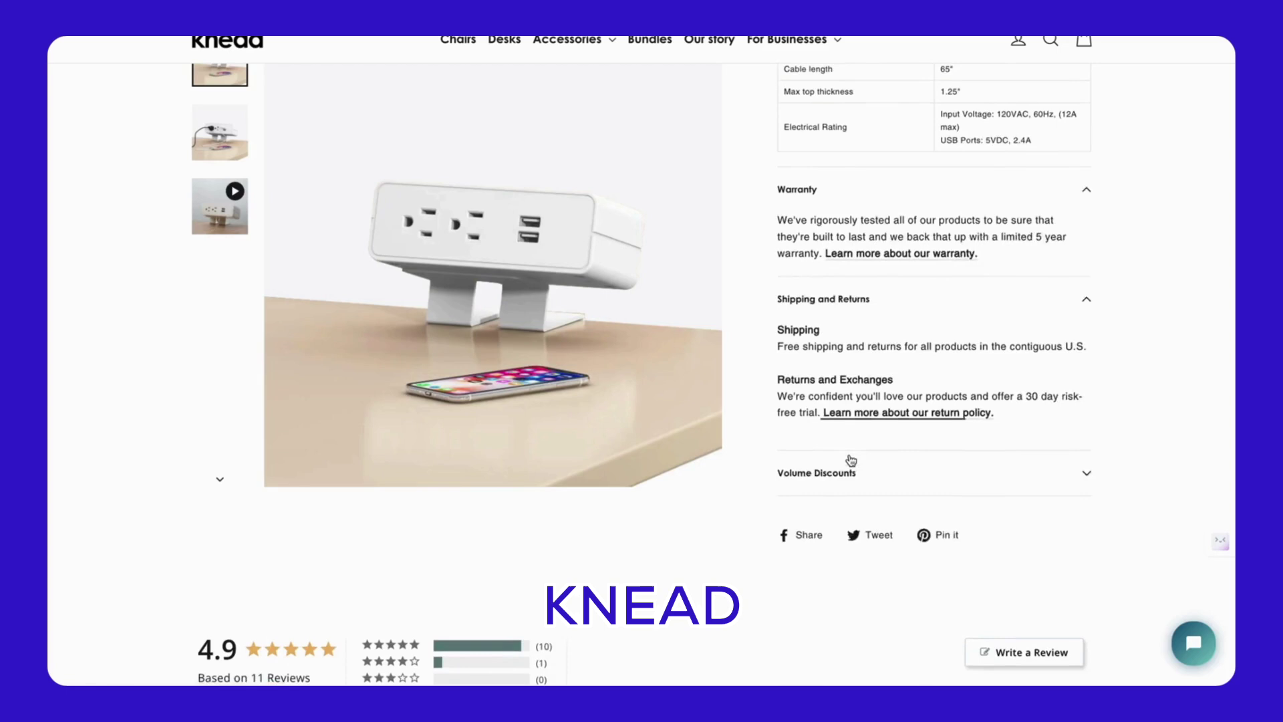
left_click(851, 458)
- Show the second page of the power bar's customer reviews
scroll(851, 459, "down", 3)
scroll(852, 459, "down", 10)
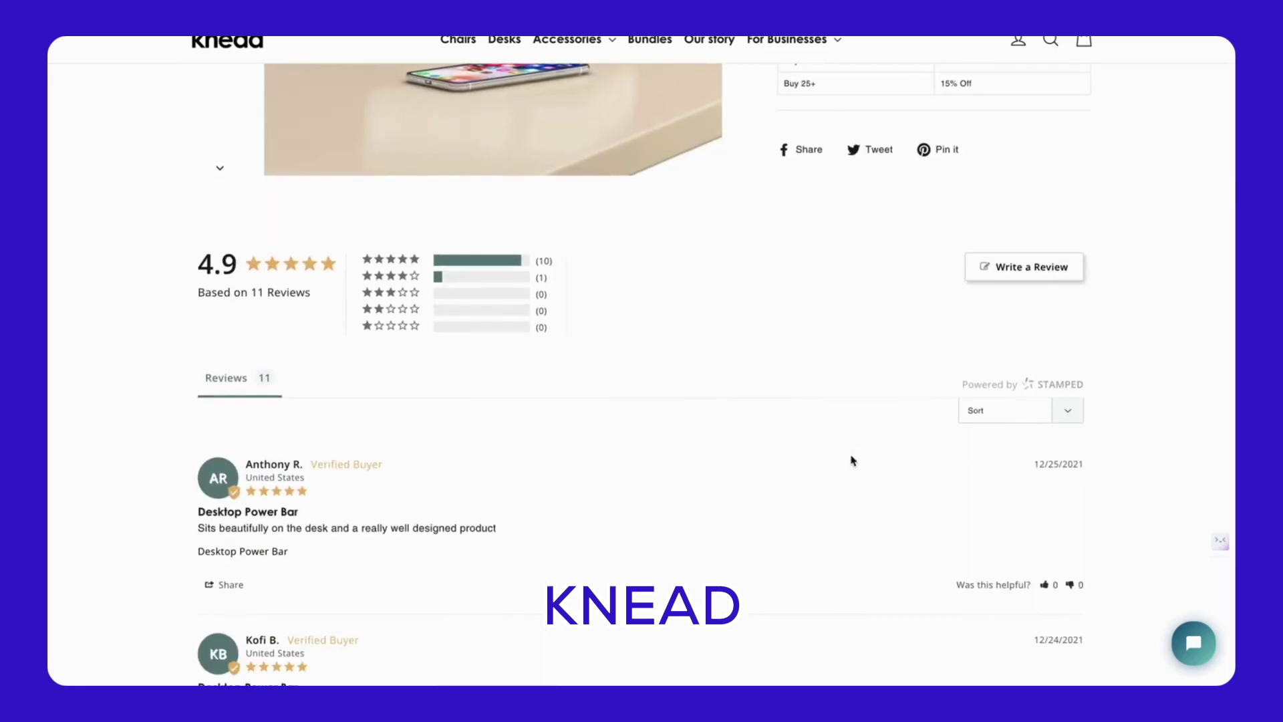
scroll(852, 460, "down", 8)
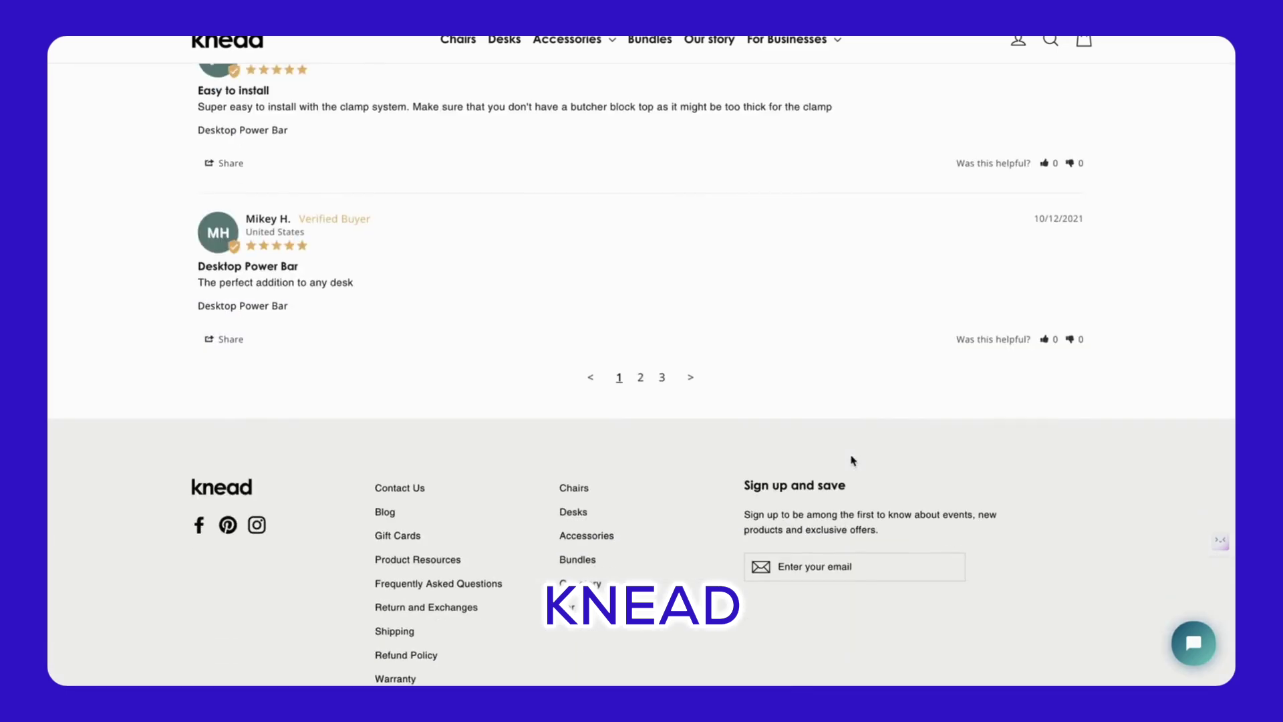
left_click(642, 378)
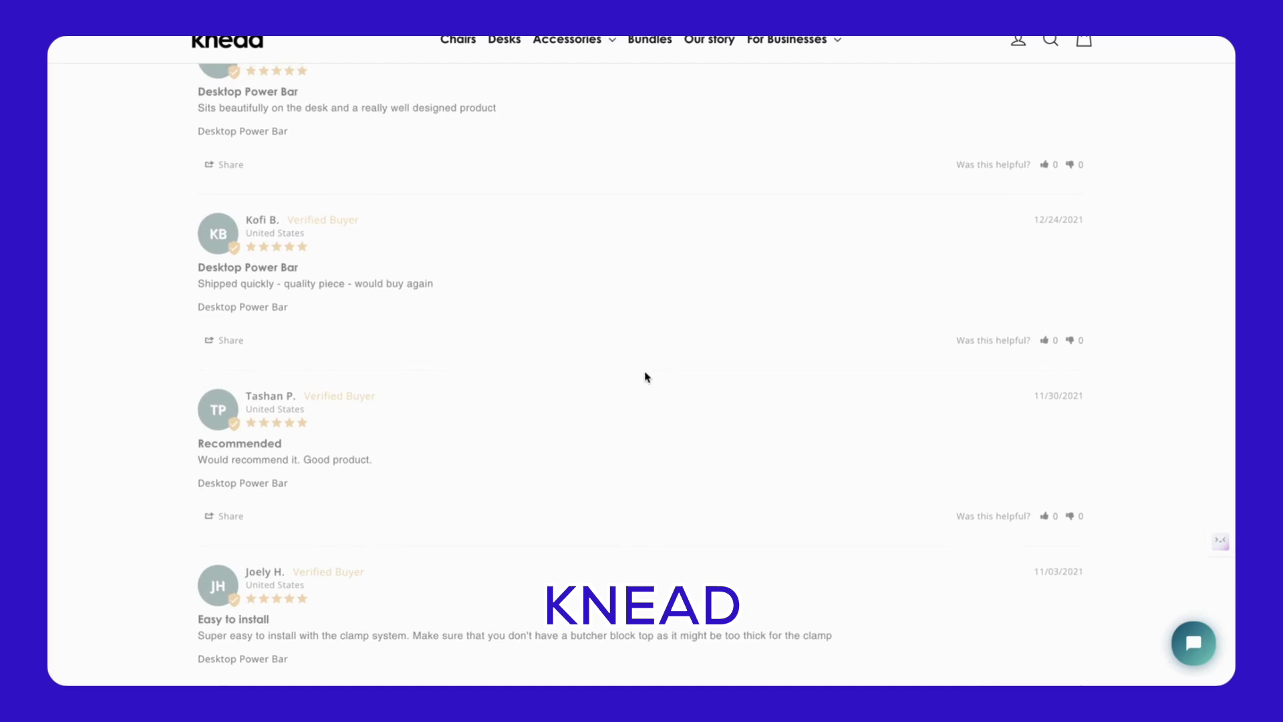
- Go to the Desks collection from the top navigation
scroll(646, 378, "down", 8)
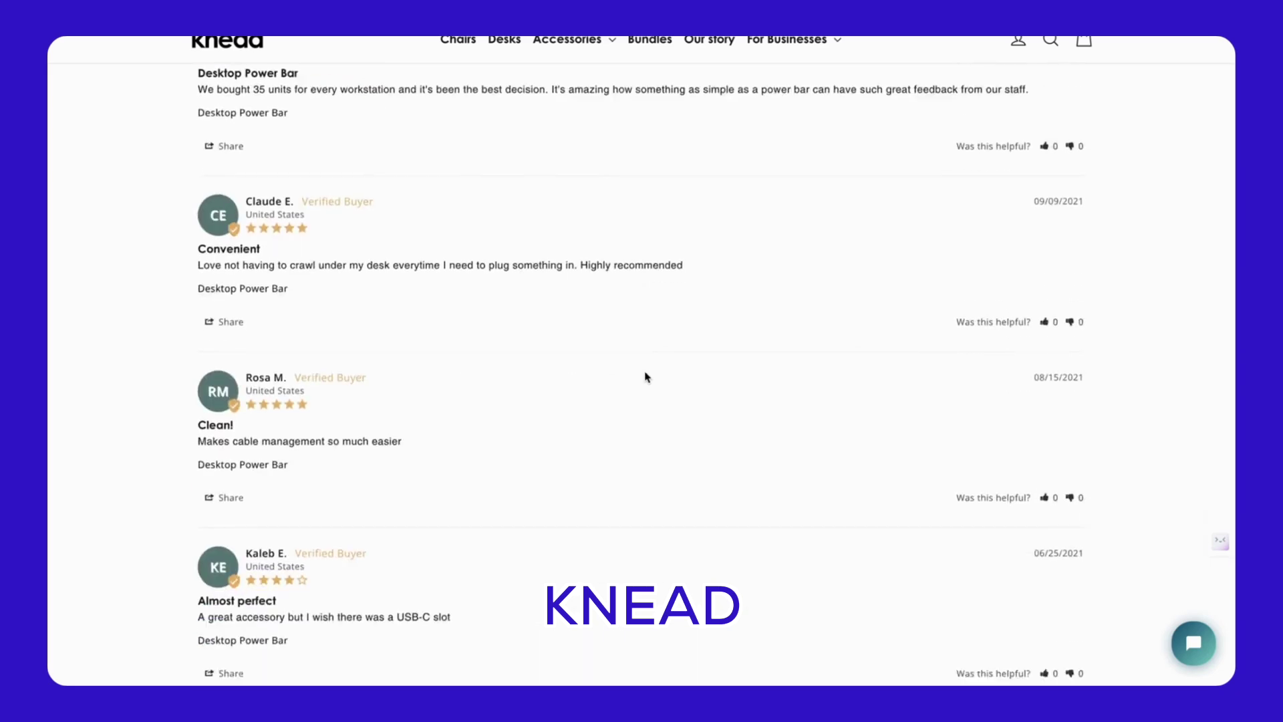
scroll(646, 378, "up", 15)
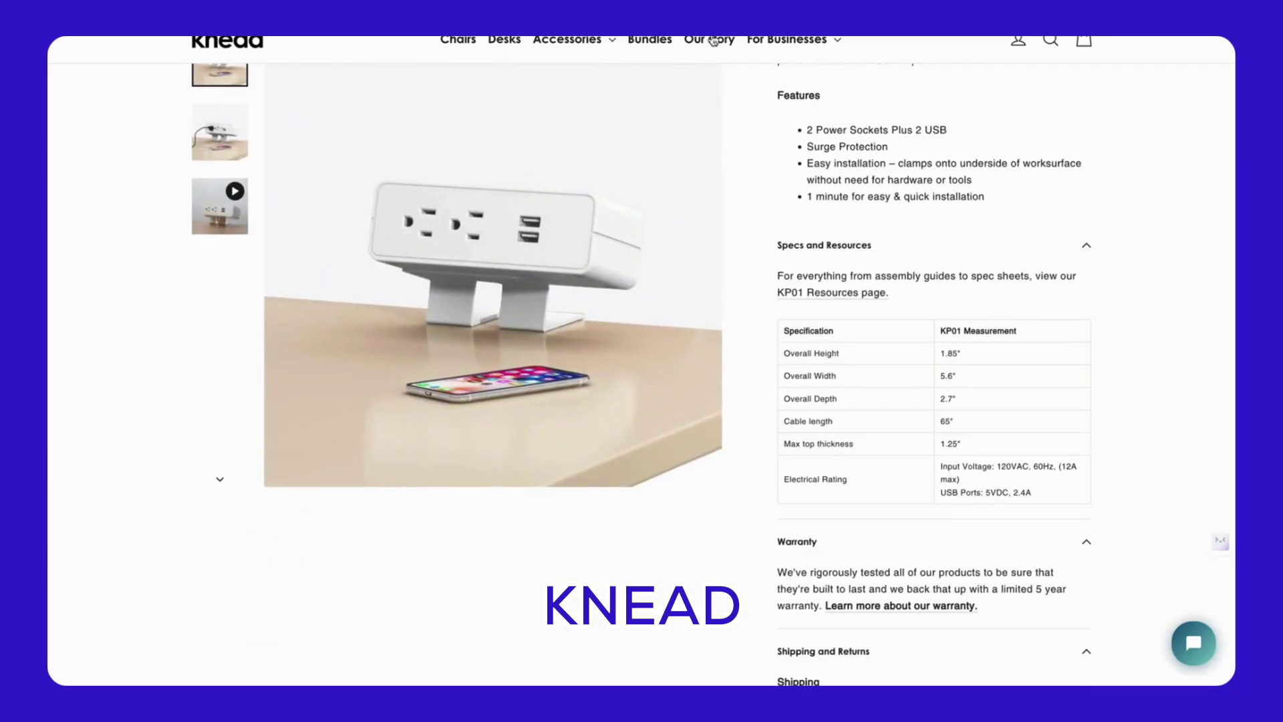
left_click(503, 42)
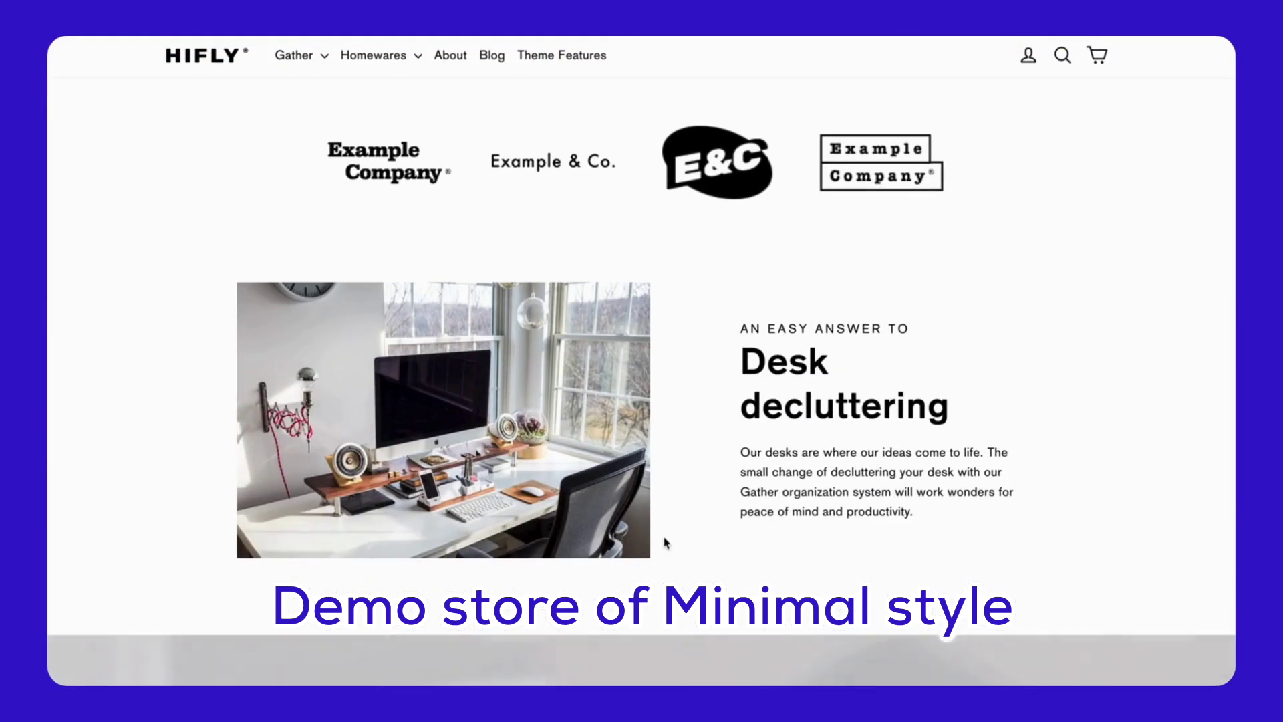
- Open the Large Waxed Canvas Pouch from the Hifly homepage and pick Army, then Charcoal
scroll(663, 536, "down", 5)
scroll(664, 536, "down", 2)
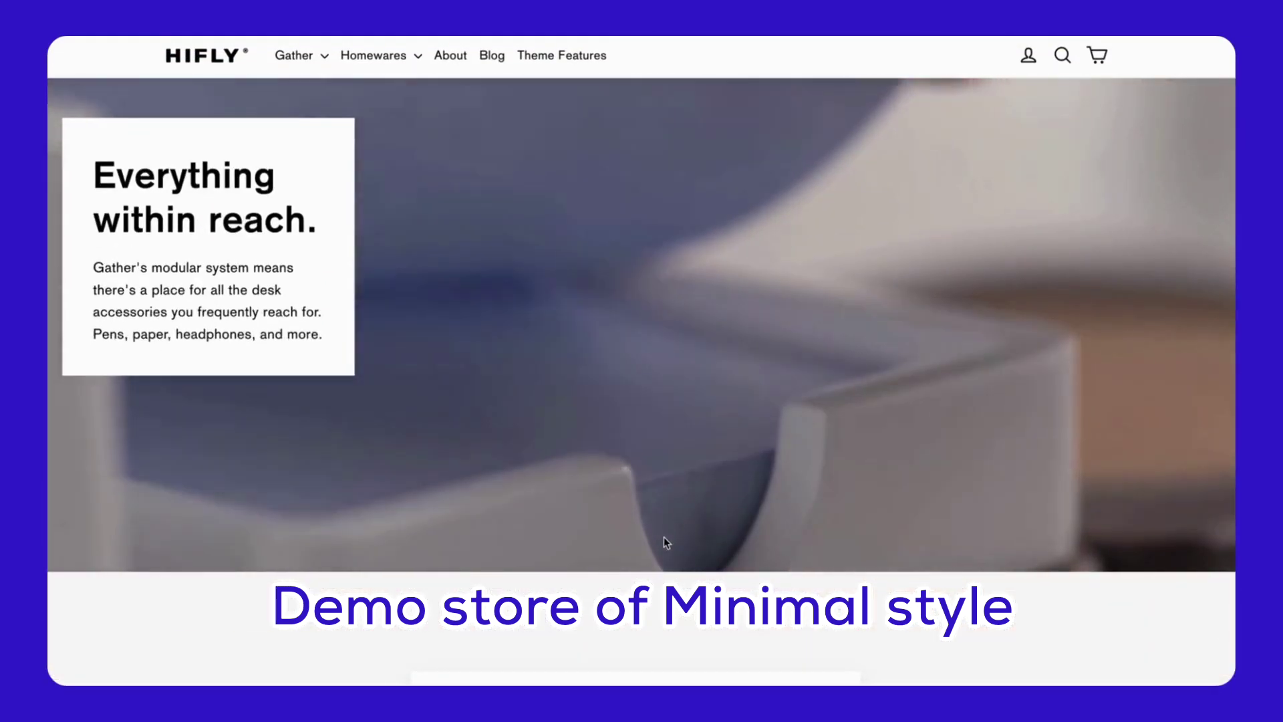
scroll(663, 536, "down", 7)
scroll(663, 538, "down", 5)
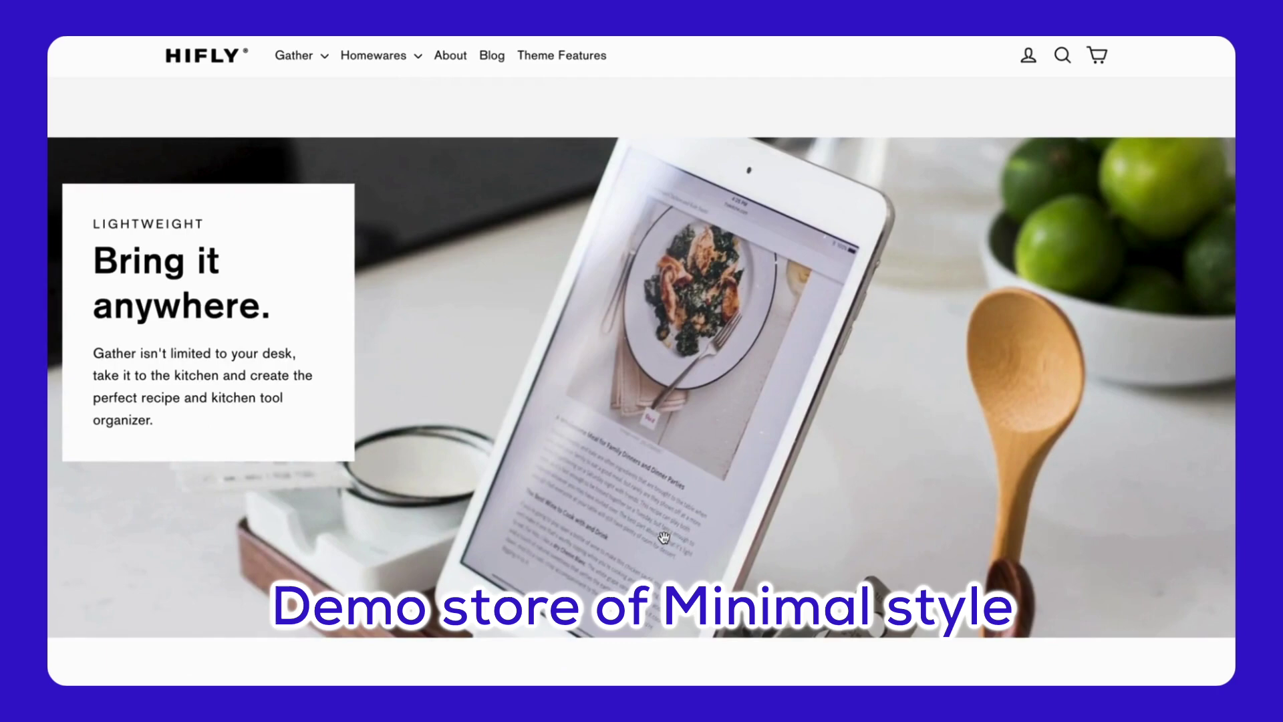
scroll(664, 540, "down", 8)
scroll(664, 541, "down", 10)
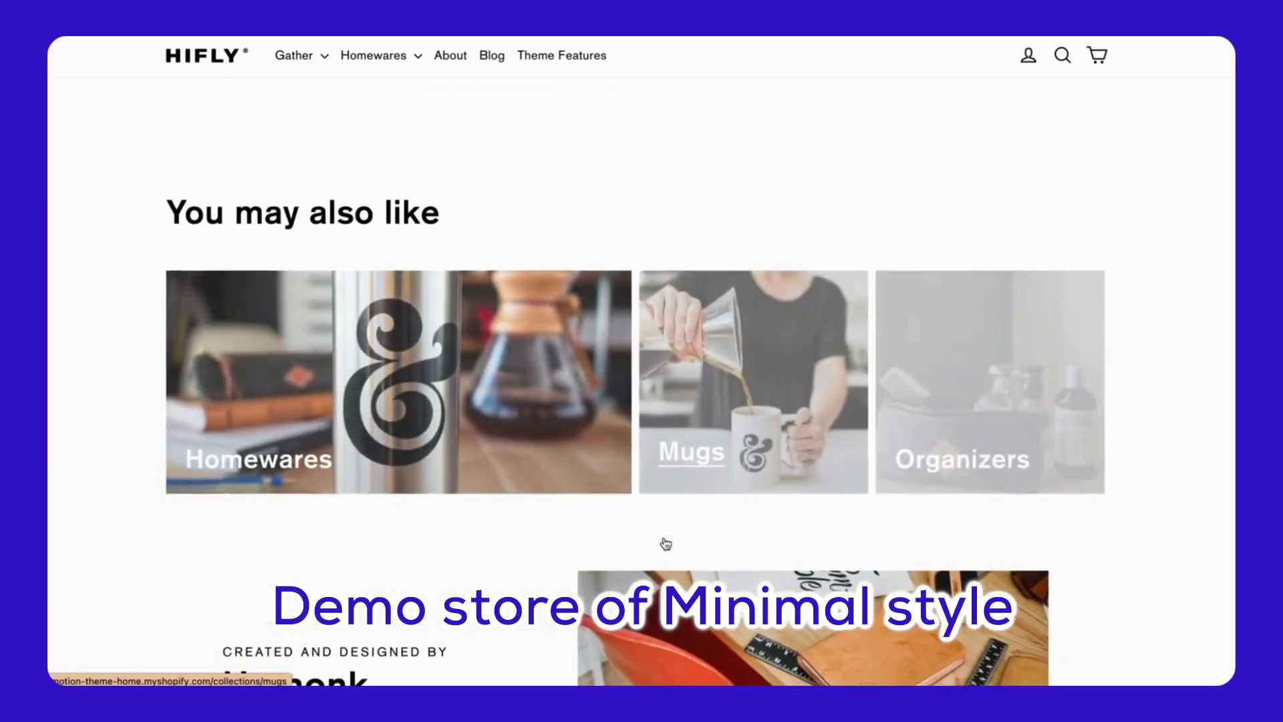
scroll(666, 543, "down", 8)
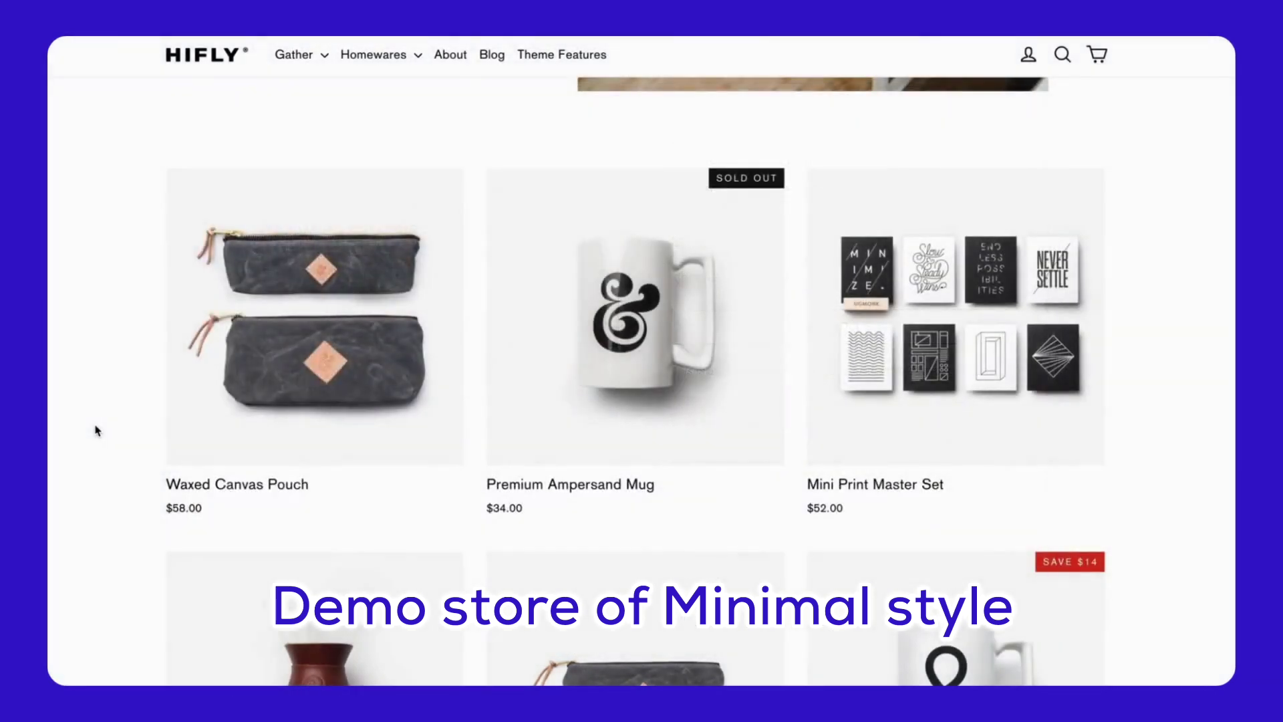
scroll(96, 431, "down", 10)
scroll(96, 430, "down", 6)
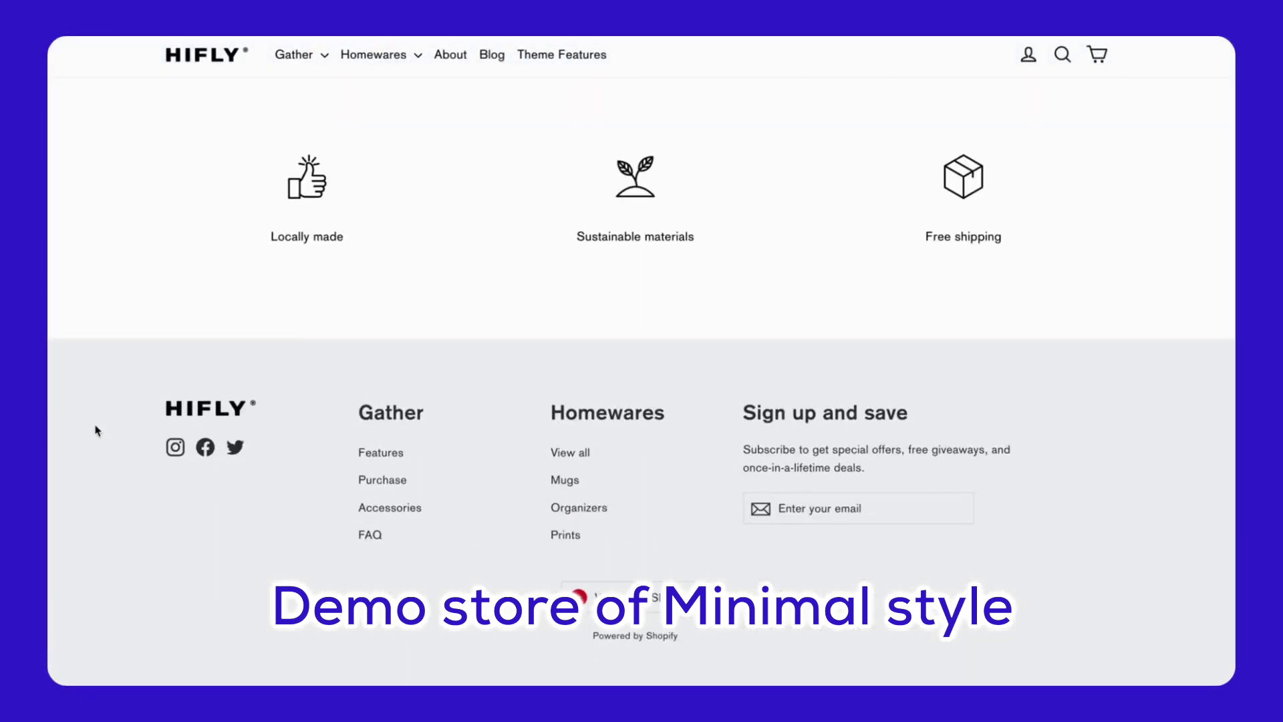
scroll(96, 430, "up", 10)
left_click(509, 343)
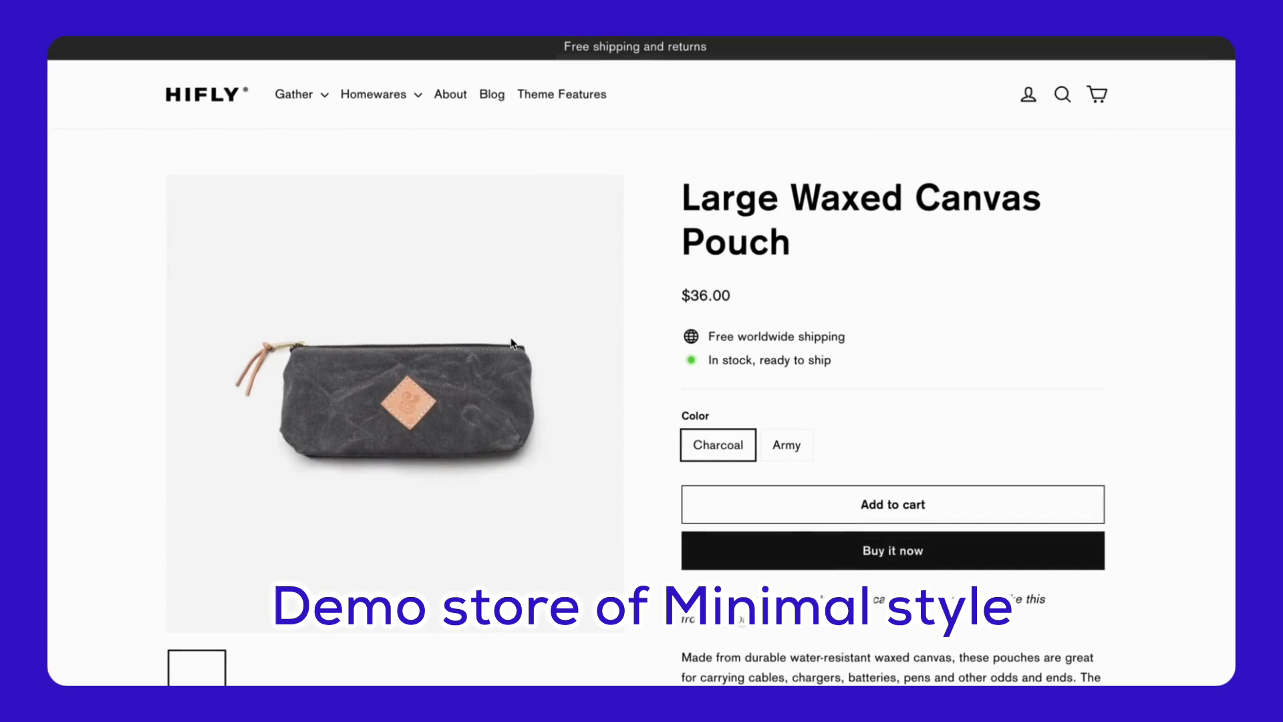
left_click(799, 443)
left_click(747, 446)
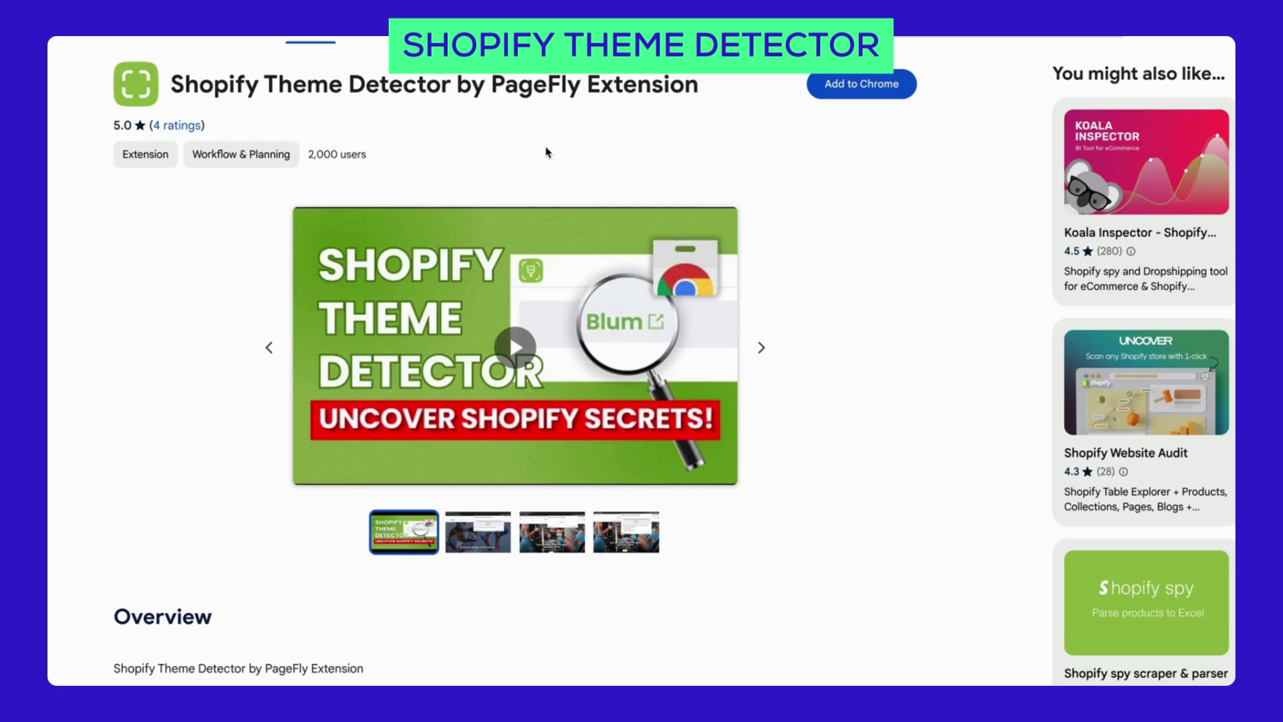
- Add the Shopify Theme Detector by PageFly extension to Chrome and confirm the install
left_click(860, 89)
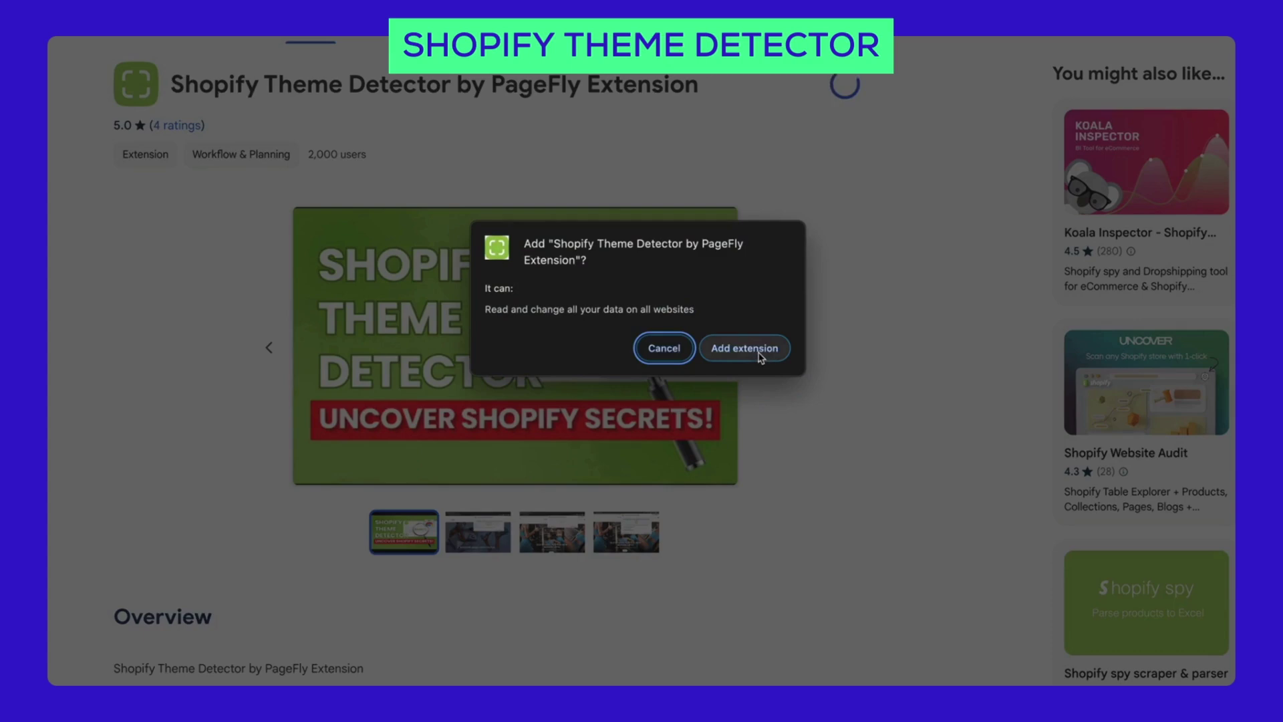
left_click(759, 356)
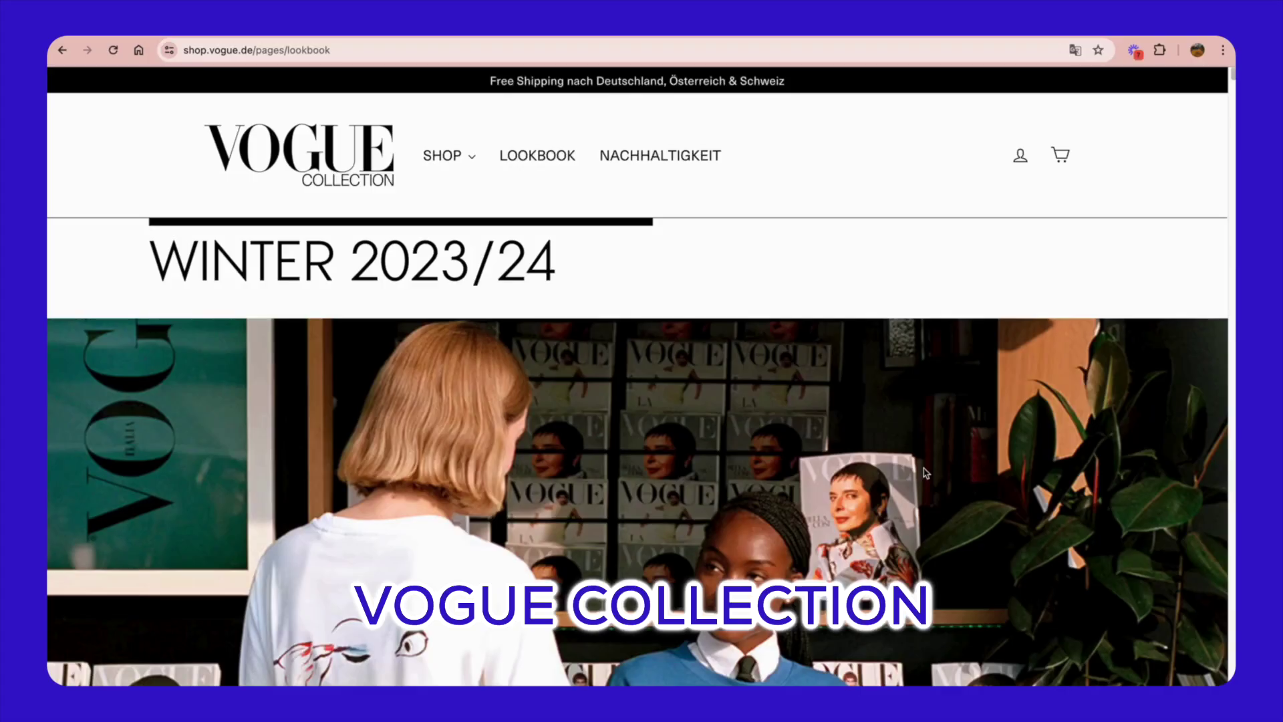
- Run Shopify Theme Detector from the Extensions menu to reveal the Vogue store's theme, Motion
left_click(1161, 54)
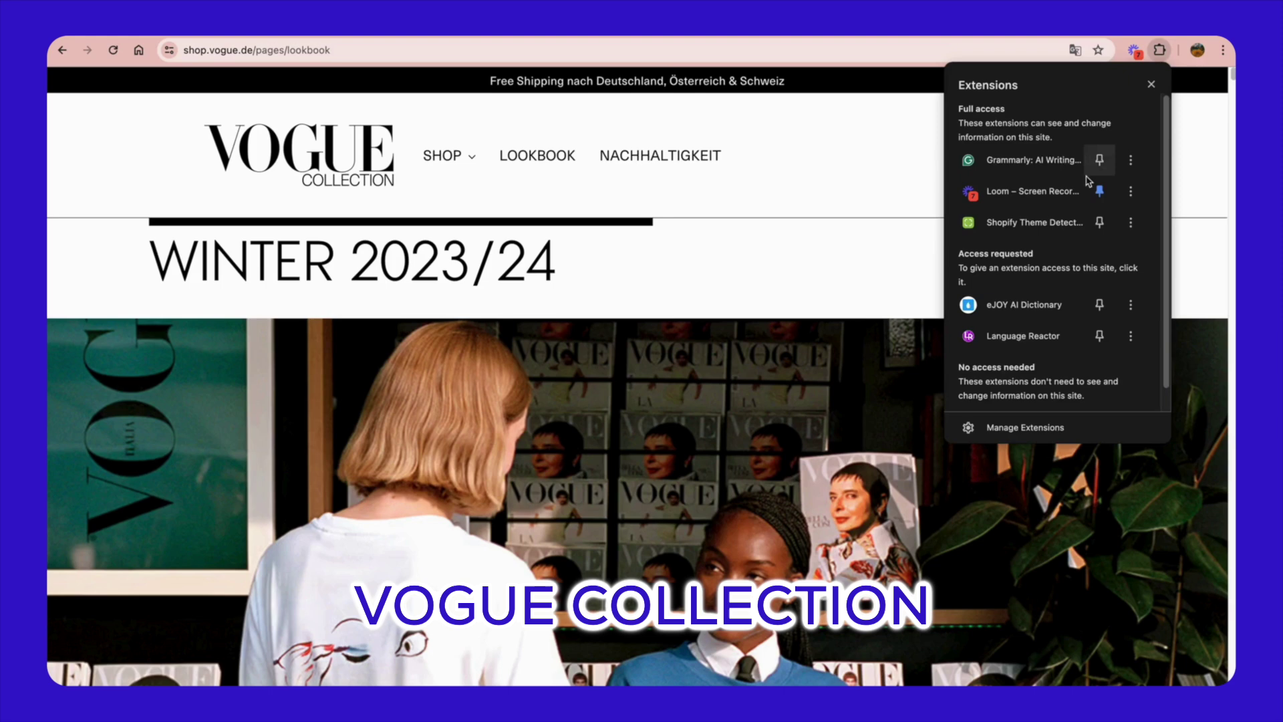
left_click(1049, 223)
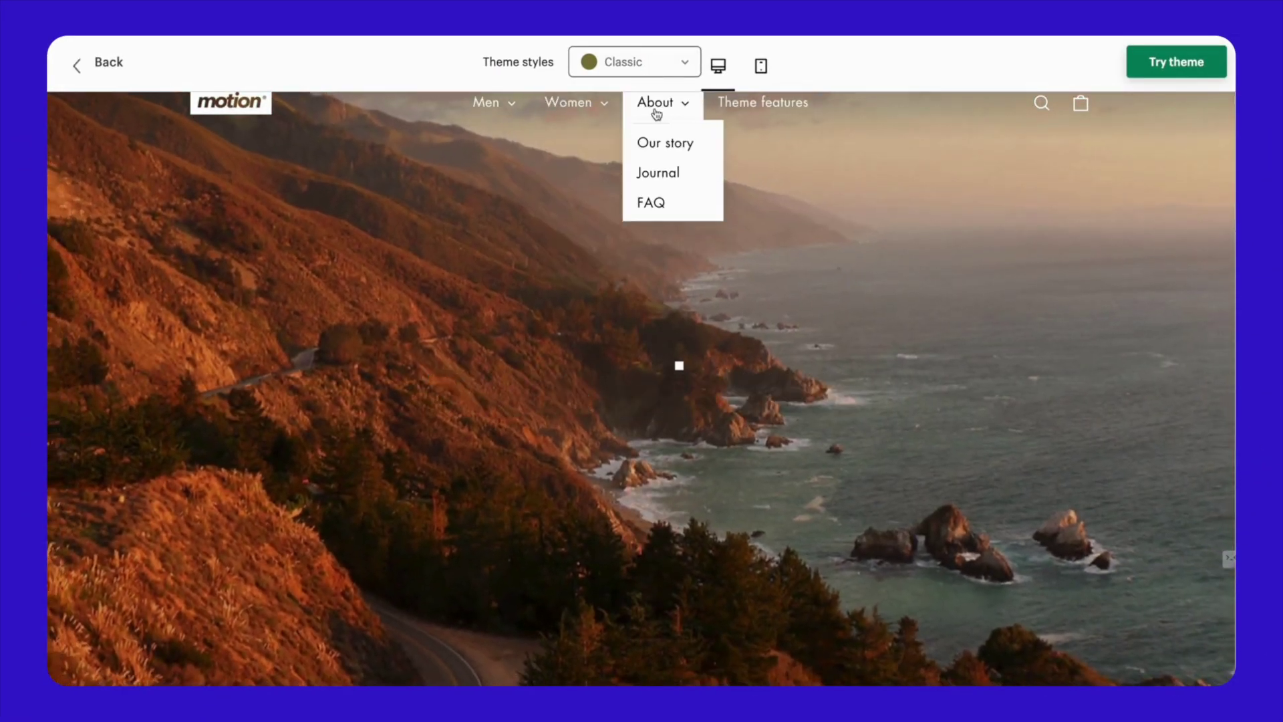
- Quick-view the Chambray Button Down and choose size XL
scroll(632, 374, "down", 10)
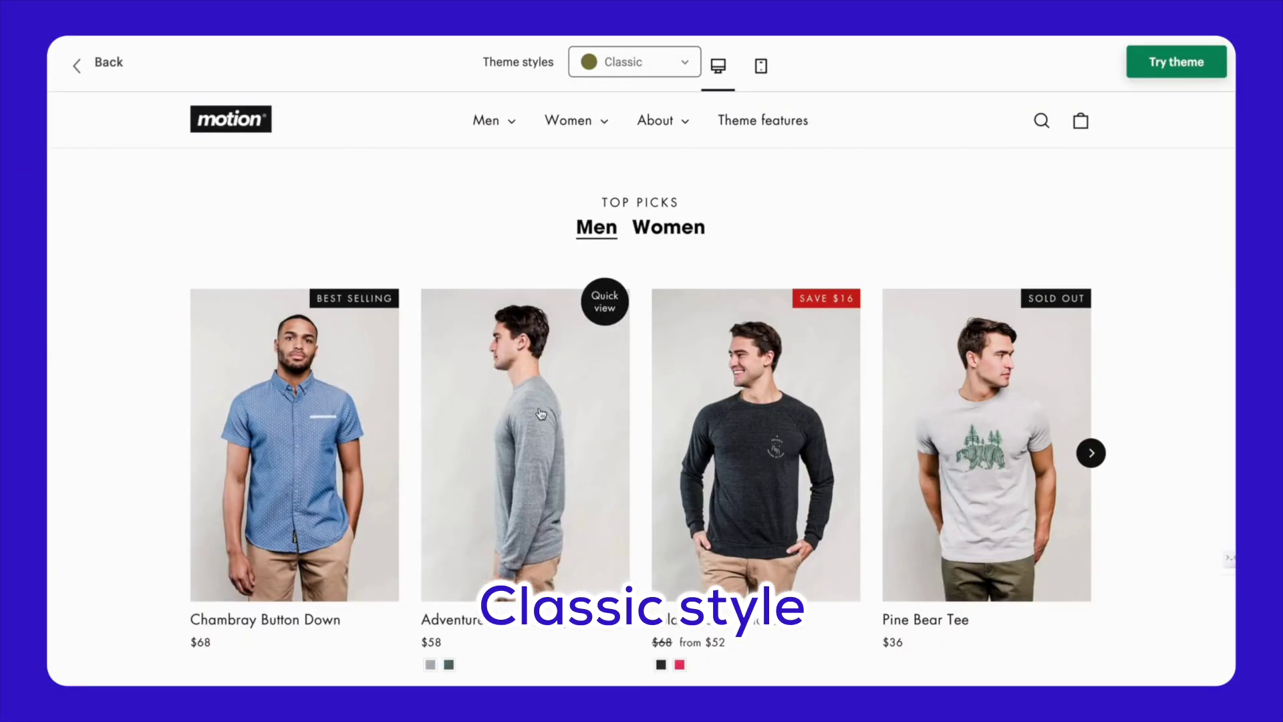
left_click(375, 302)
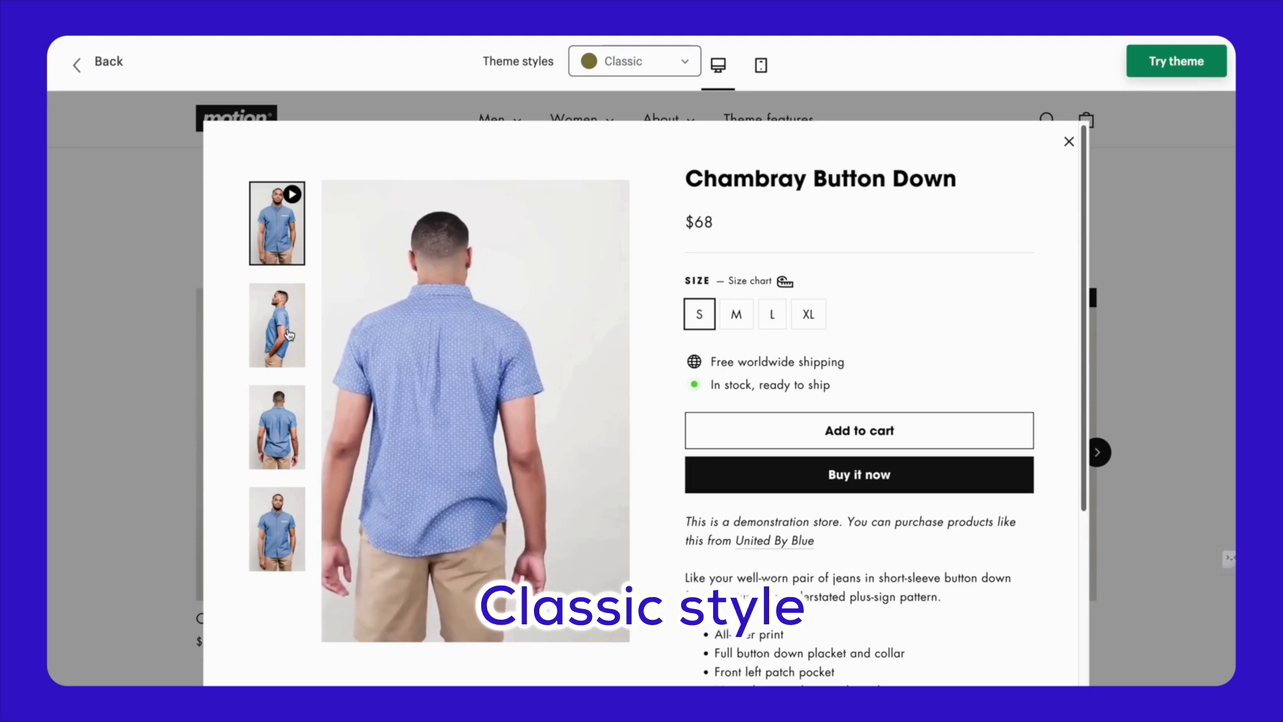
left_click(809, 314)
- Open the Chelan Dress product page and expand its shipping information
scroll(790, 359, "down", 10)
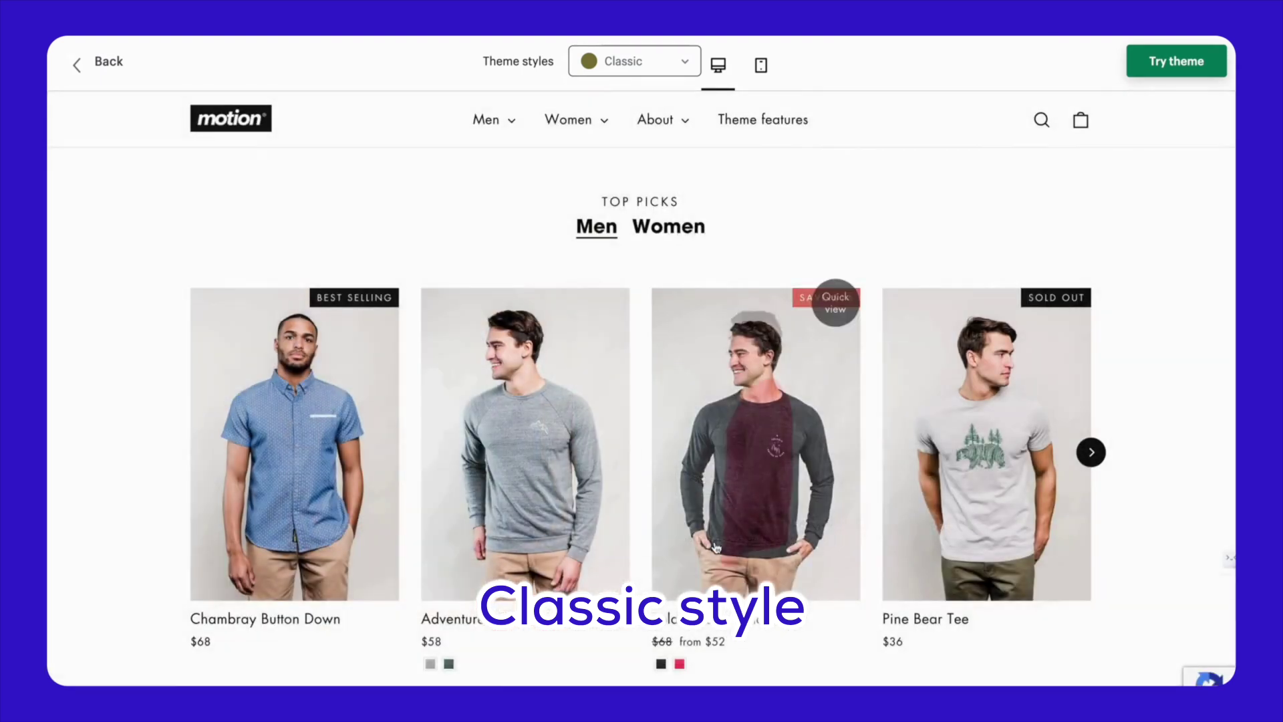
scroll(717, 547, "down", 5)
scroll(894, 453, "down", 7)
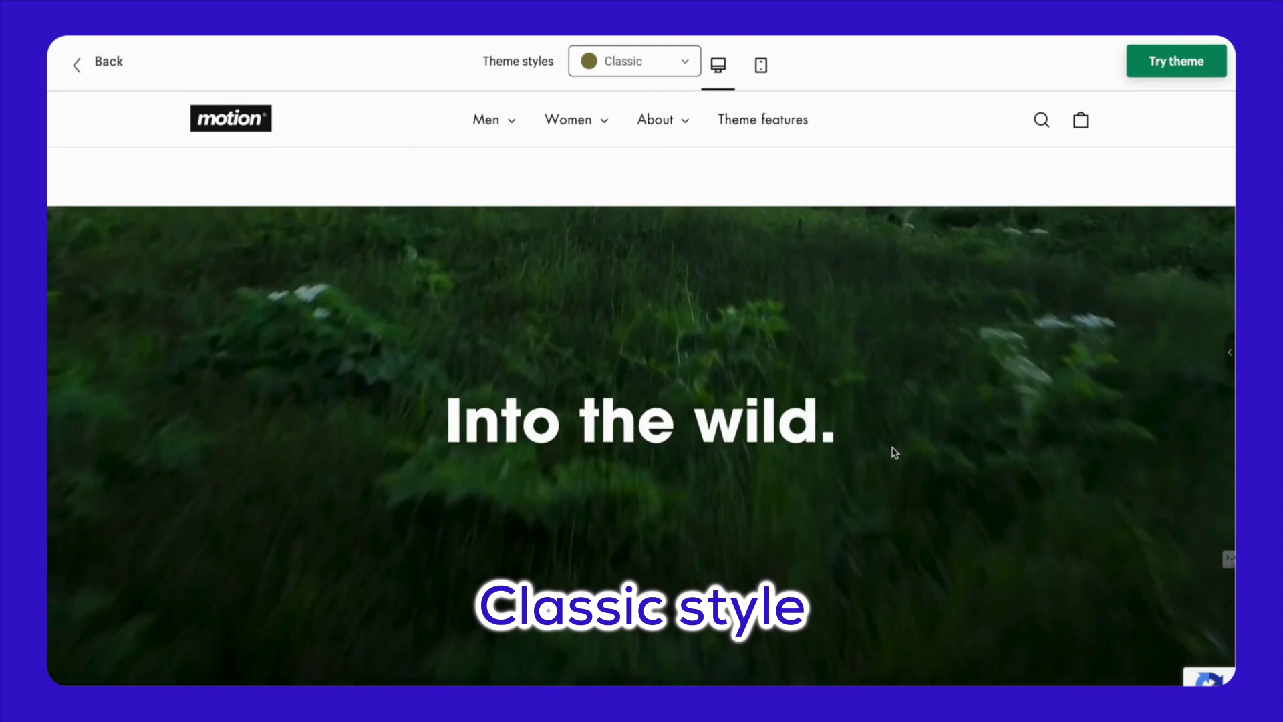
scroll(891, 449, "down", 4)
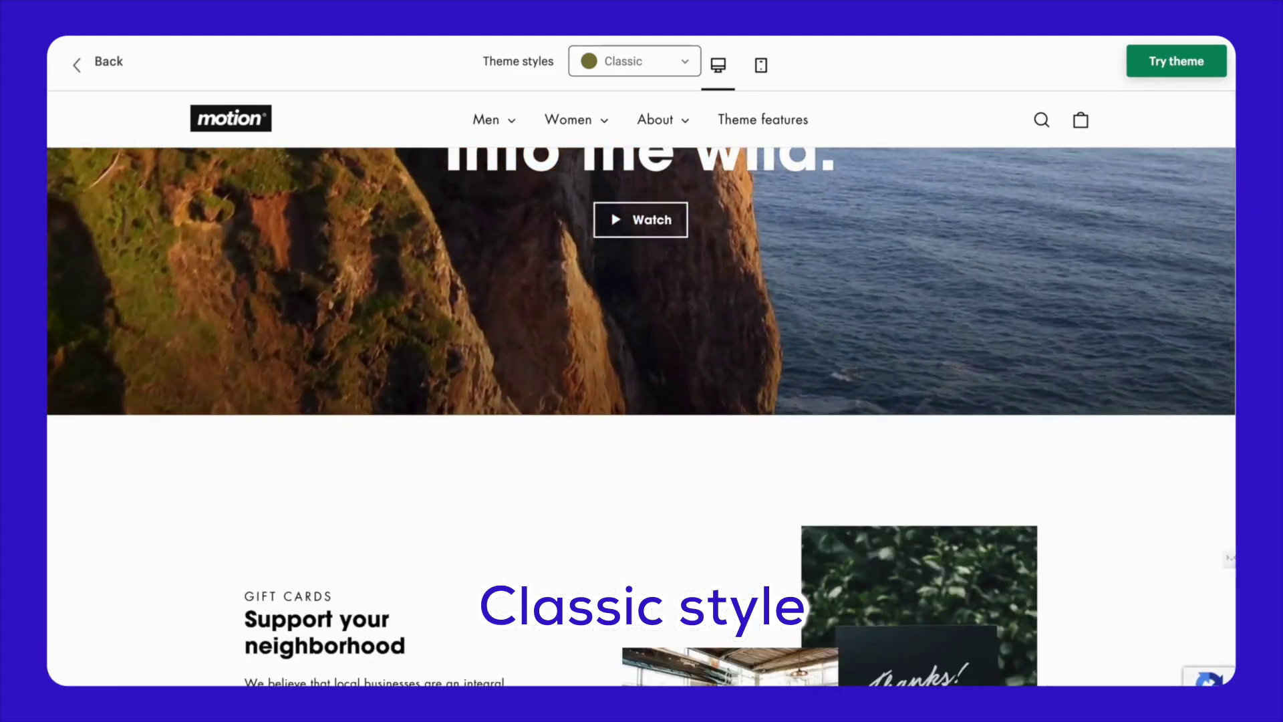
scroll(1149, 539, "down", 5)
scroll(1148, 539, "down", 5)
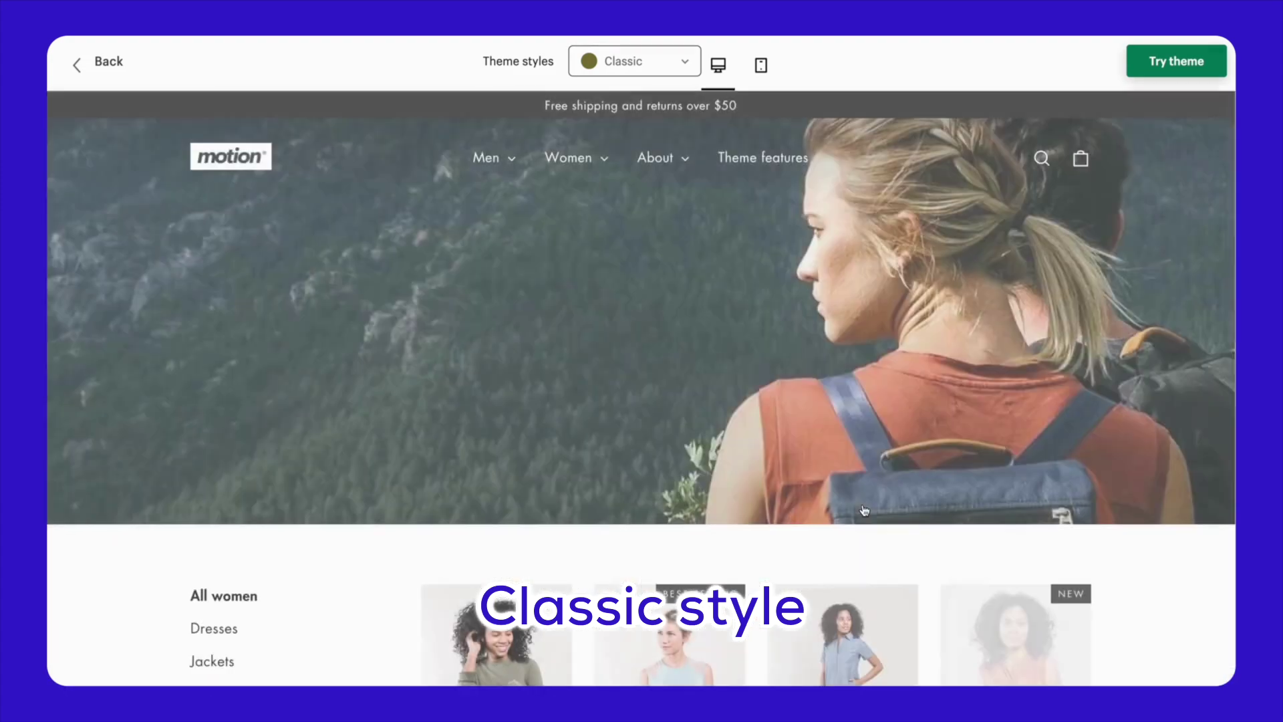
scroll(739, 475, "down", 8)
scroll(739, 475, "down", 3)
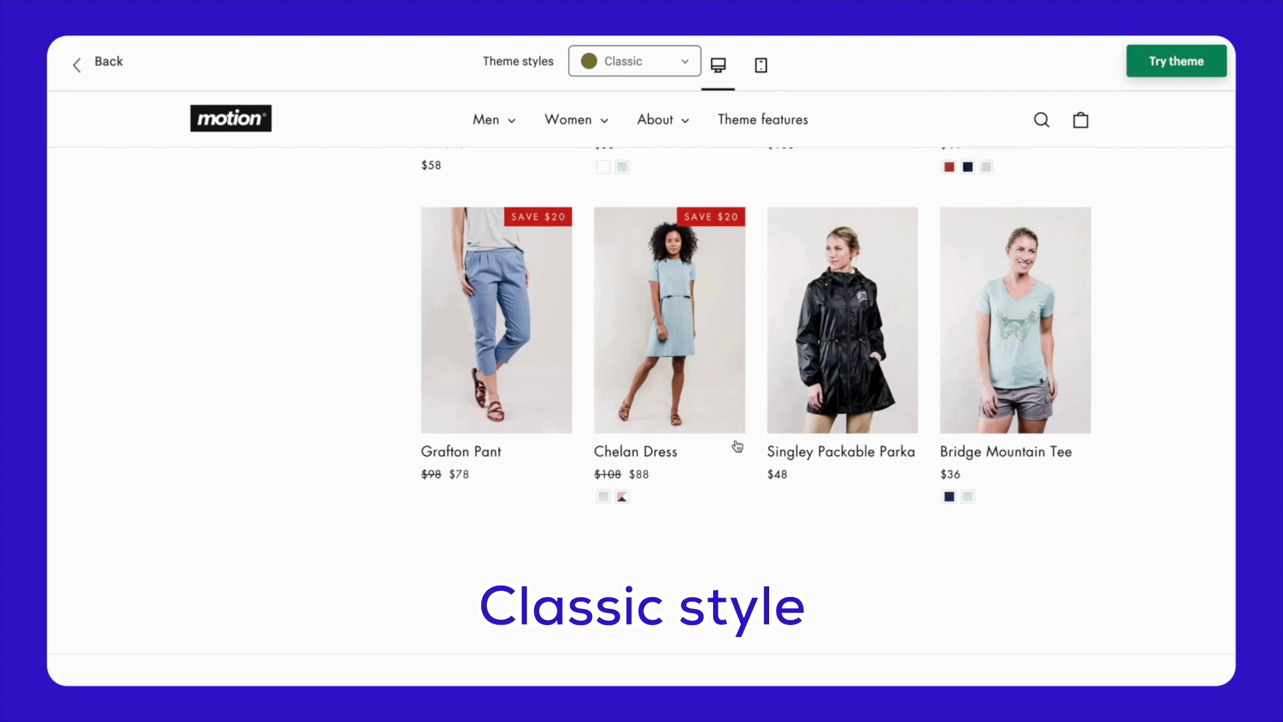
left_click(736, 446)
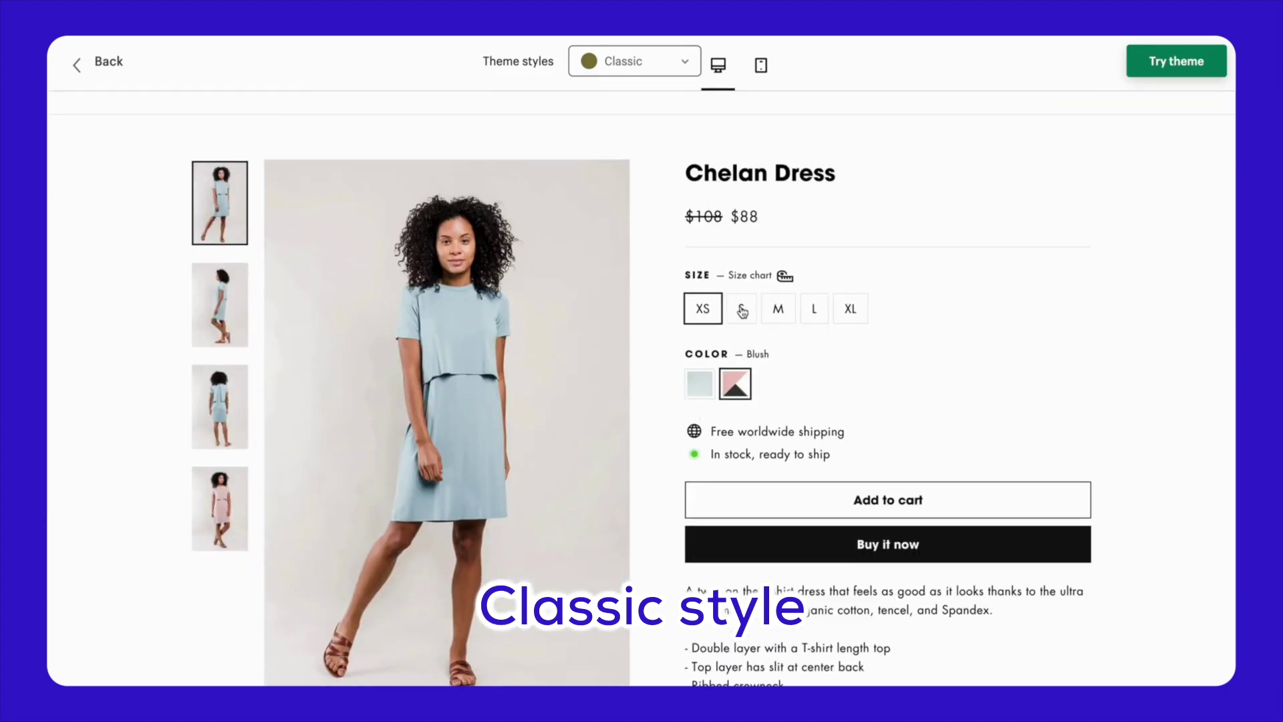
scroll(742, 312, "down", 5)
left_click(787, 415)
- Open the Women > All women collection page
scroll(789, 416, "down", 8)
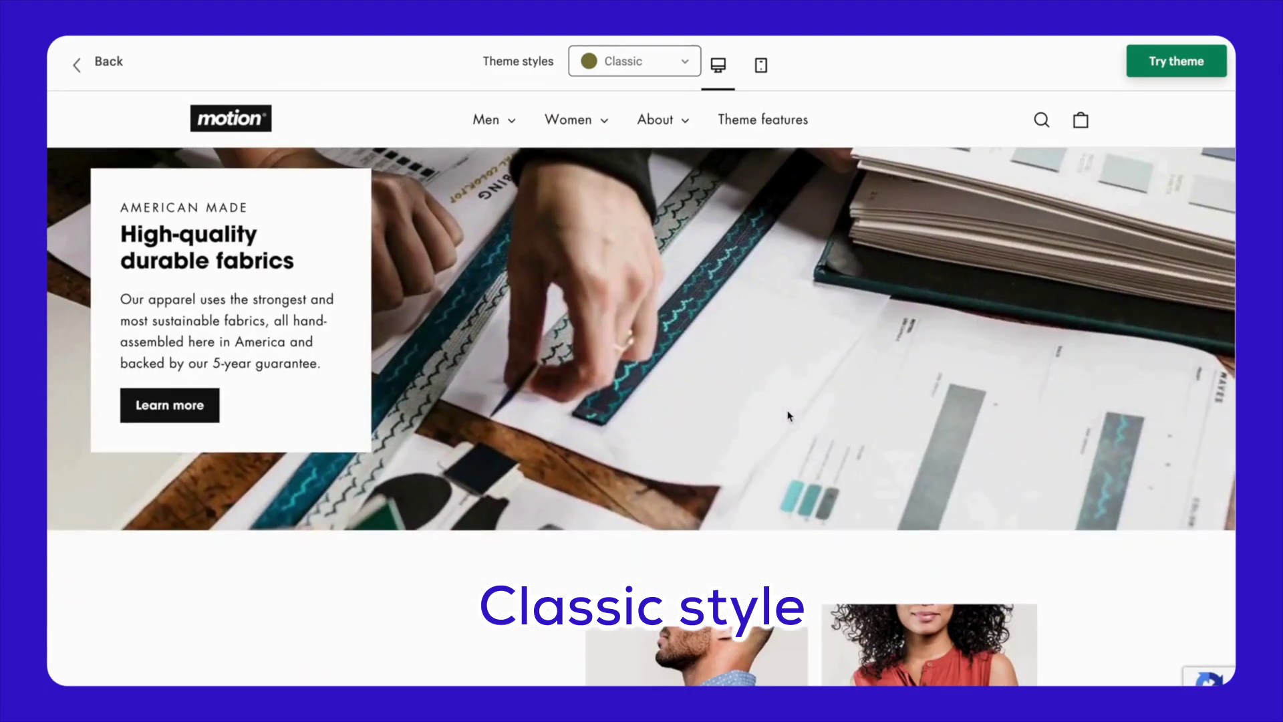
scroll(787, 415, "down", 20)
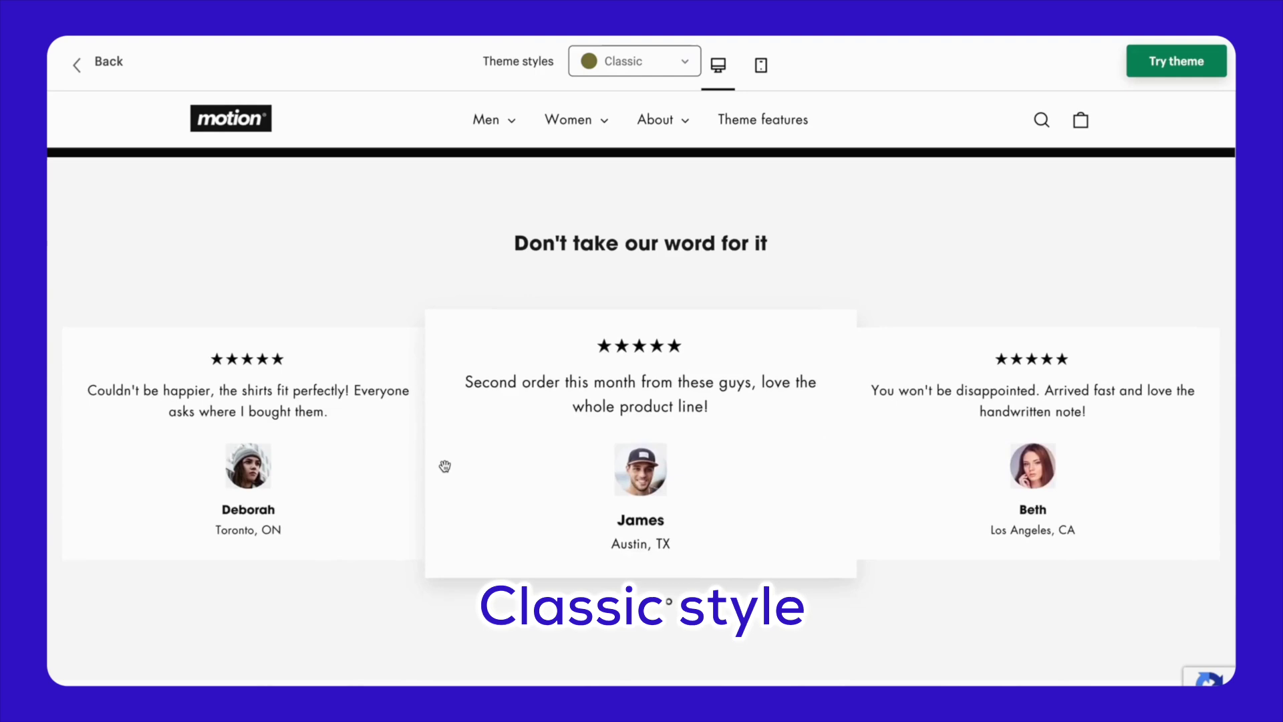
scroll(445, 466, "down", 8)
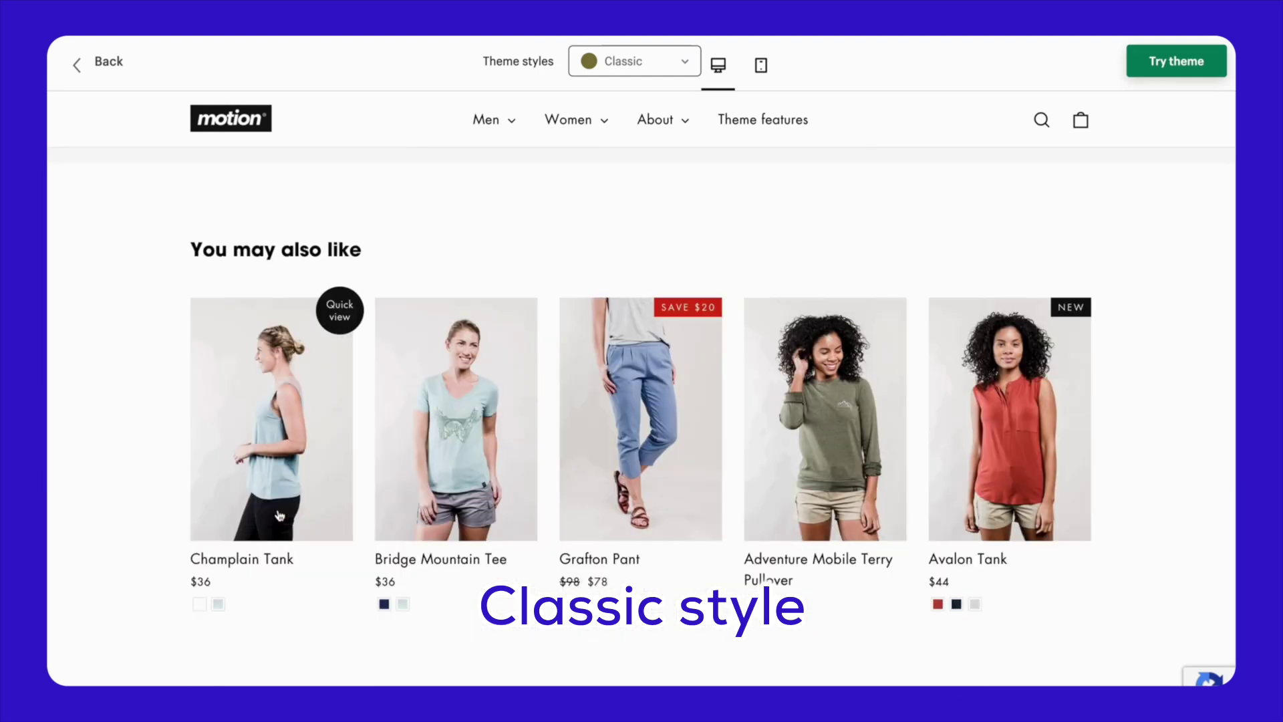
mouse_move(568, 120)
left_click(583, 163)
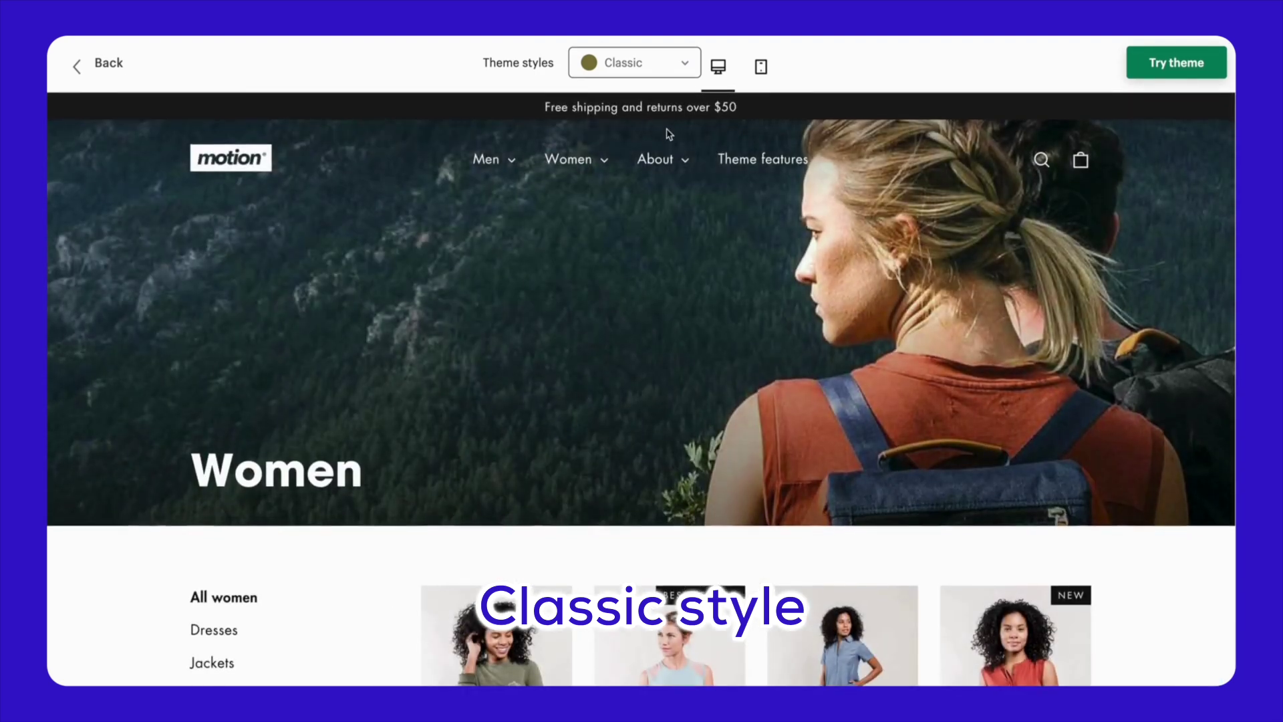
scroll(643, 356, "down", 5)
scroll(507, 515, "down", 5)
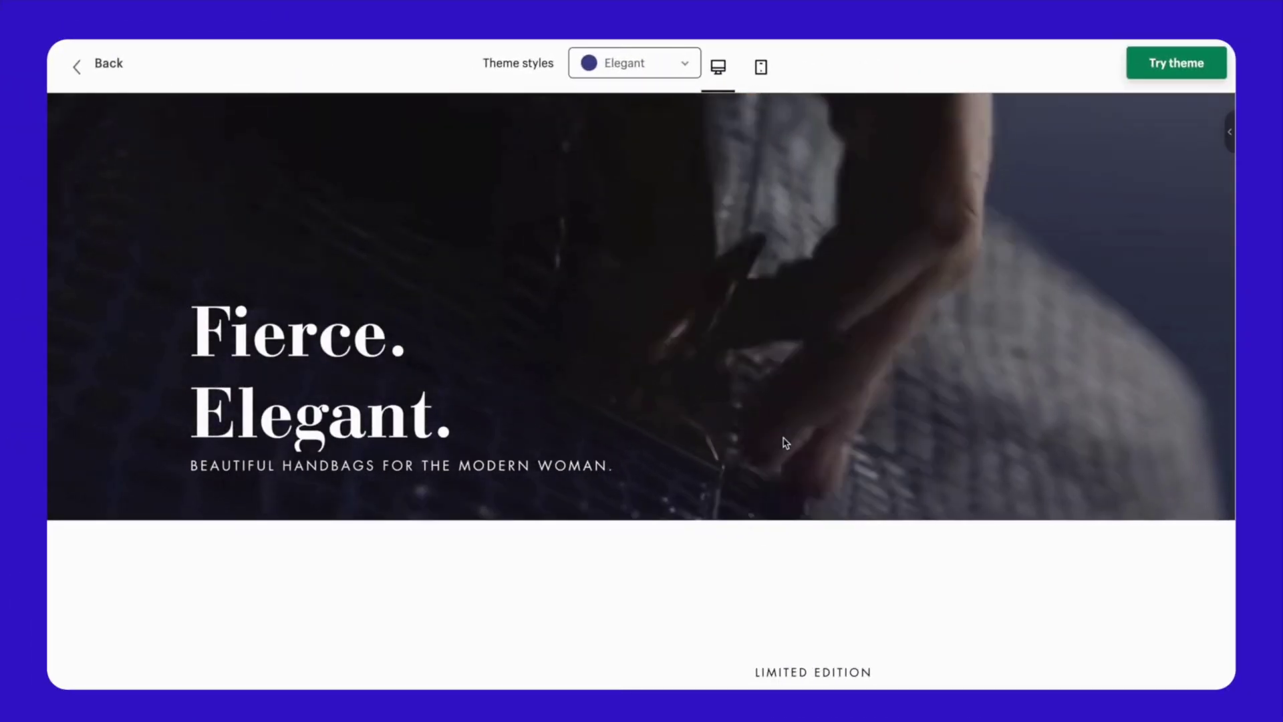
- Open the Handbags collection and then The Negotiator Backpack product page
scroll(785, 443, "down", 15)
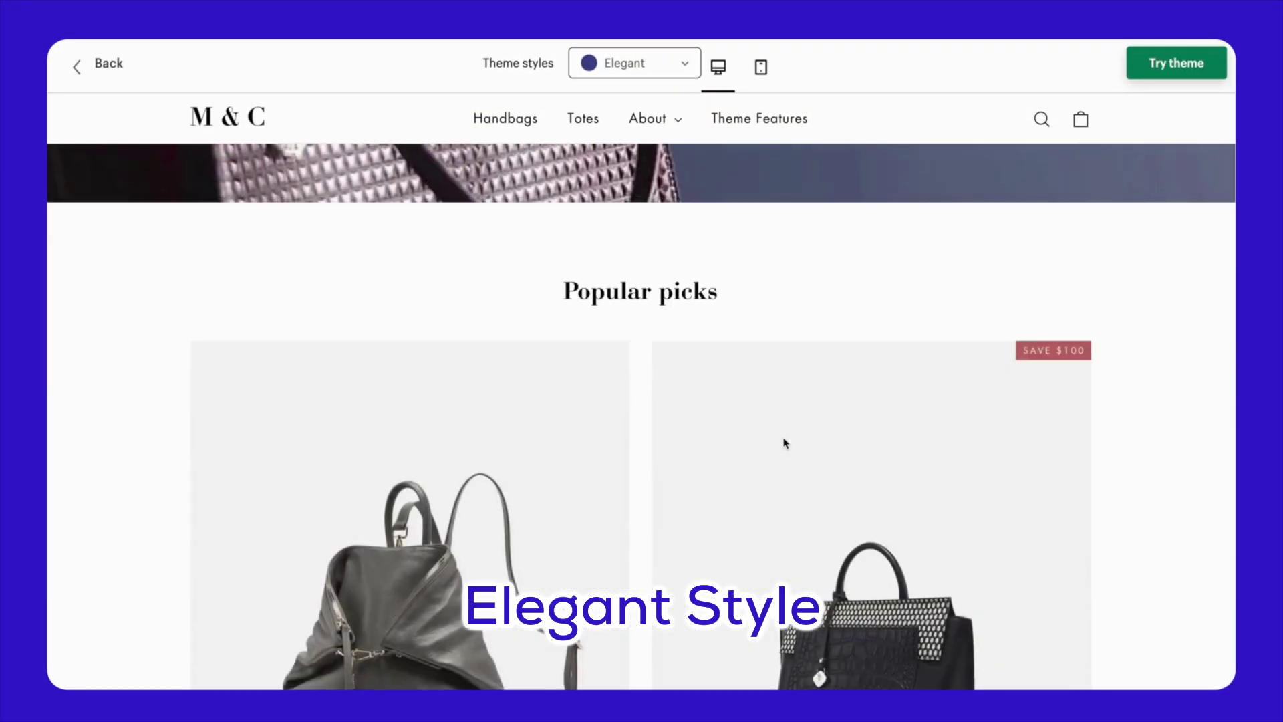
scroll(785, 443, "down", 10)
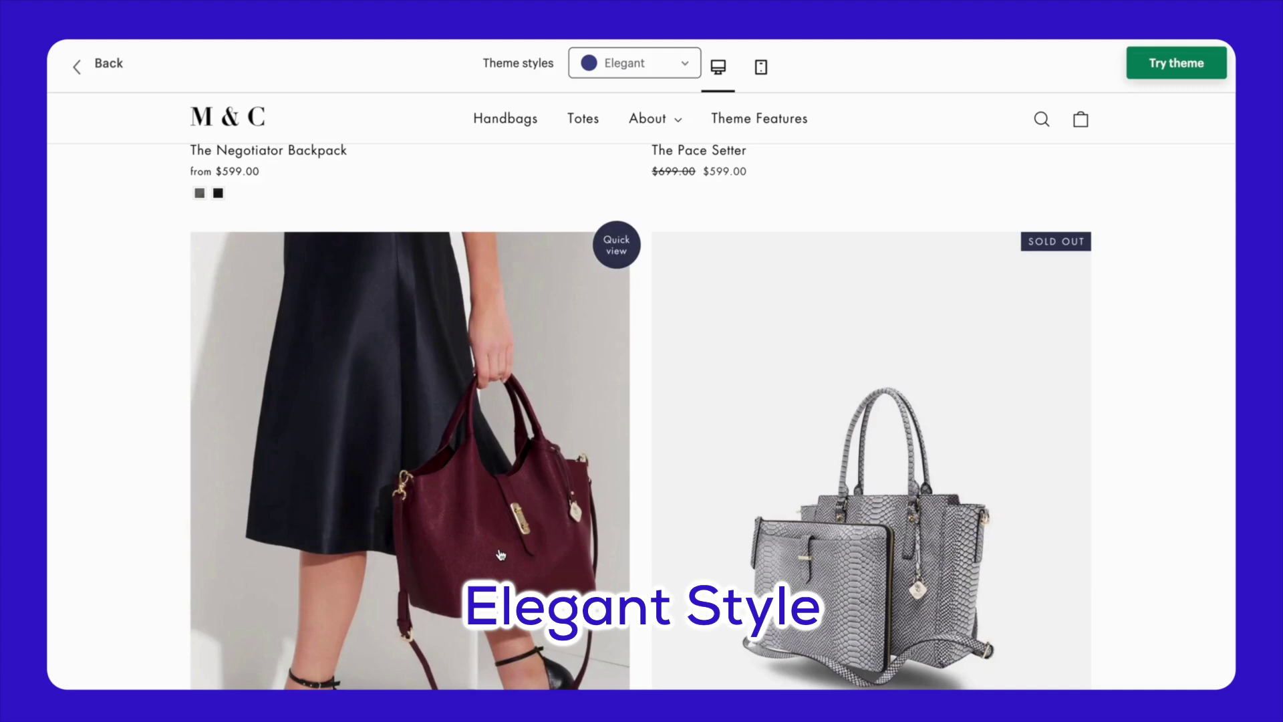
scroll(501, 554, "down", 15)
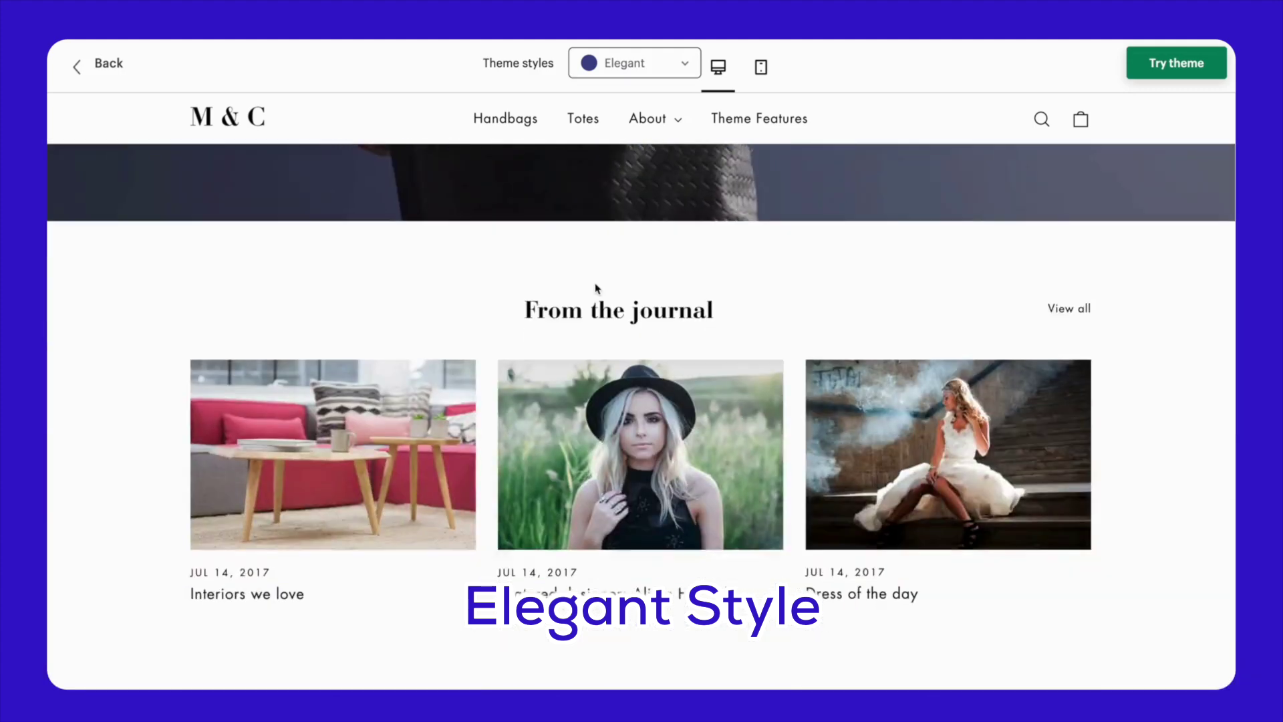
scroll(679, 466, "down", 15)
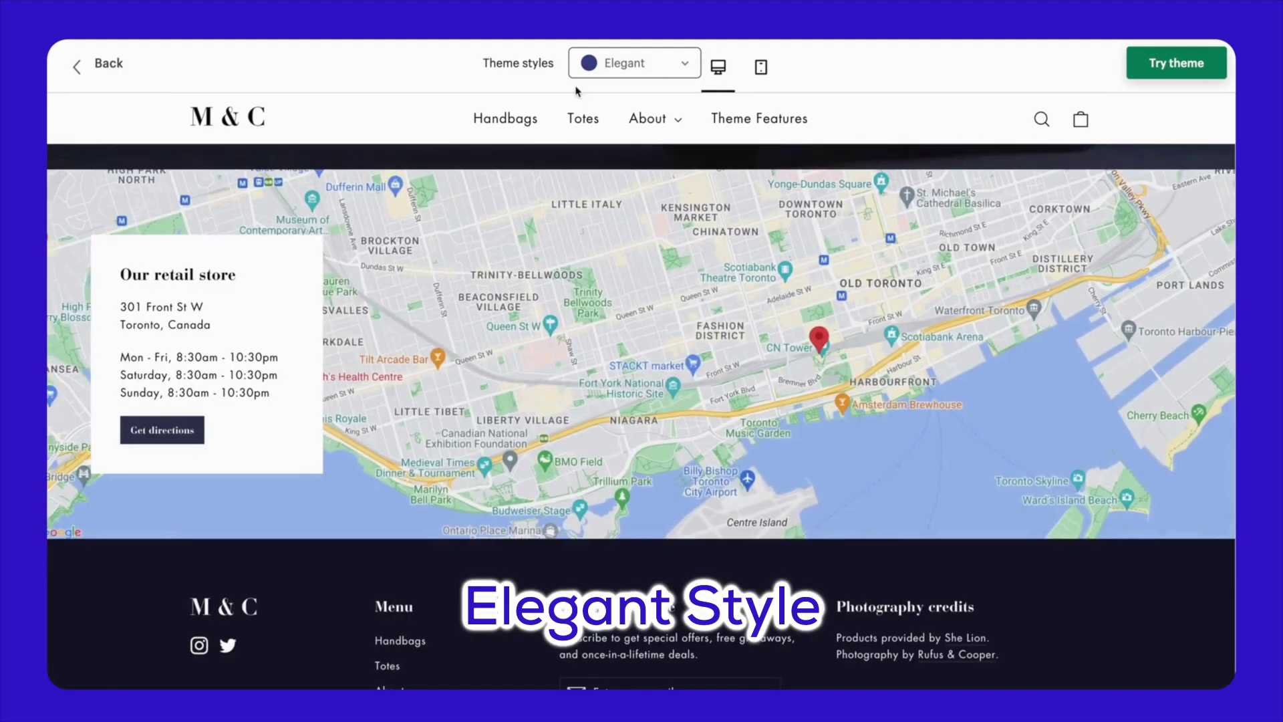
left_click(529, 123)
scroll(543, 375, "down", 10)
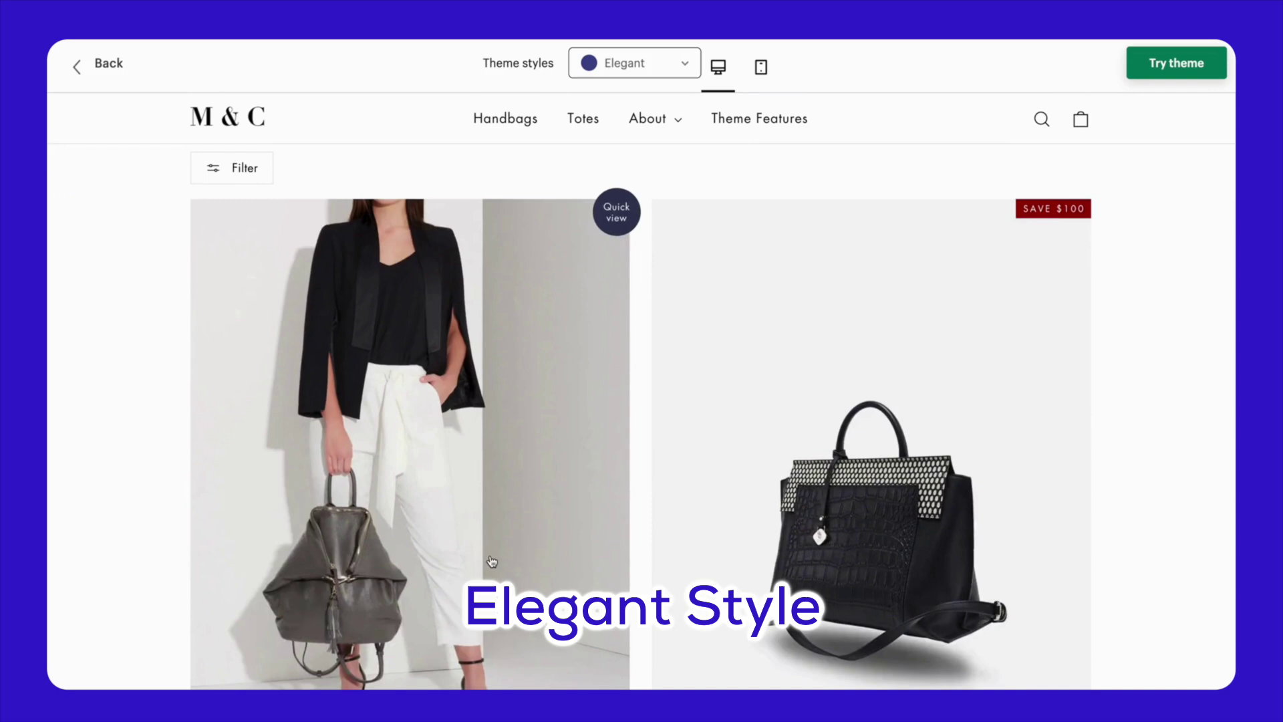
scroll(858, 516, "down", 10)
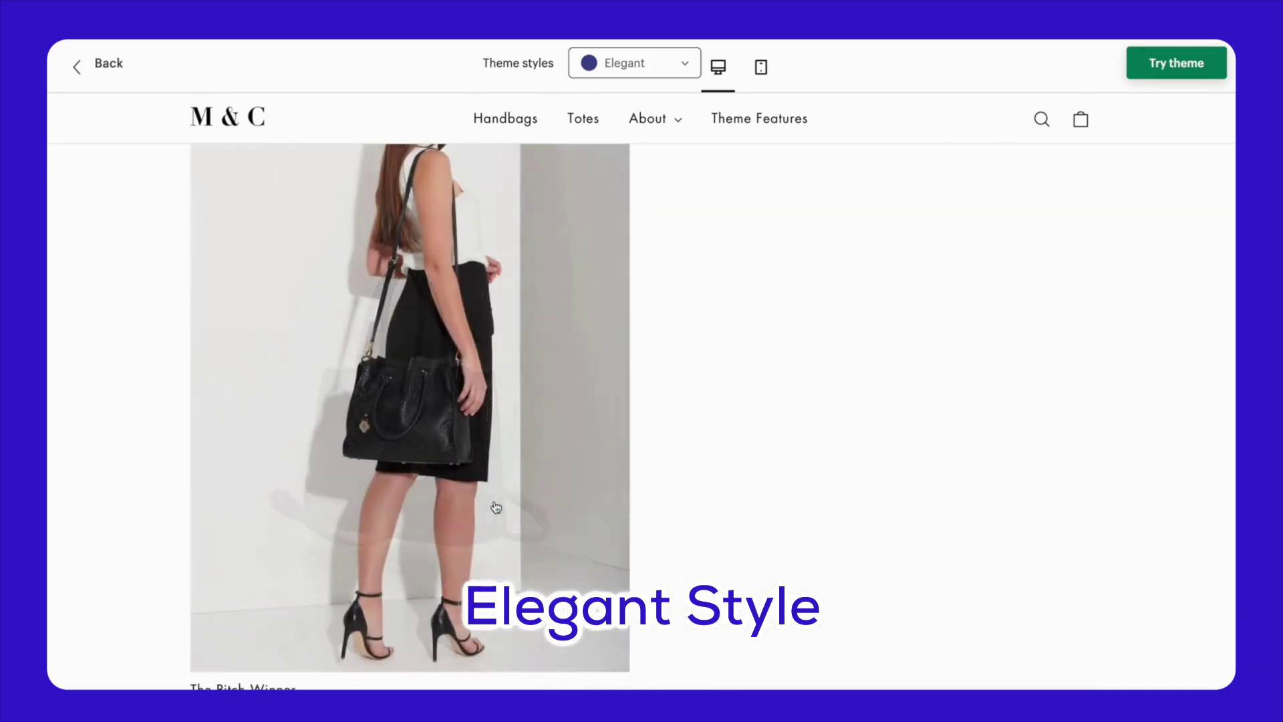
scroll(616, 241, "up", 15)
scroll(628, 478, "down", 5)
left_click(547, 513)
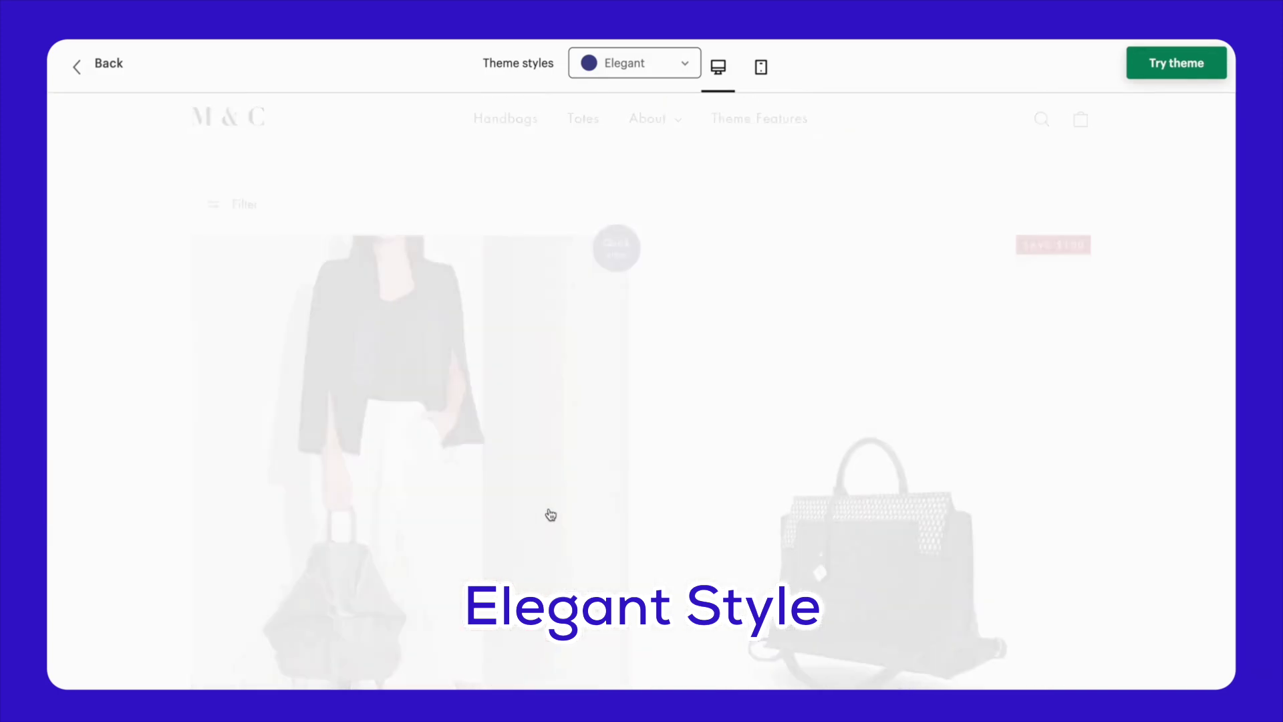
- Choose the Rhino colour and add the backpack to the cart
left_click(791, 473)
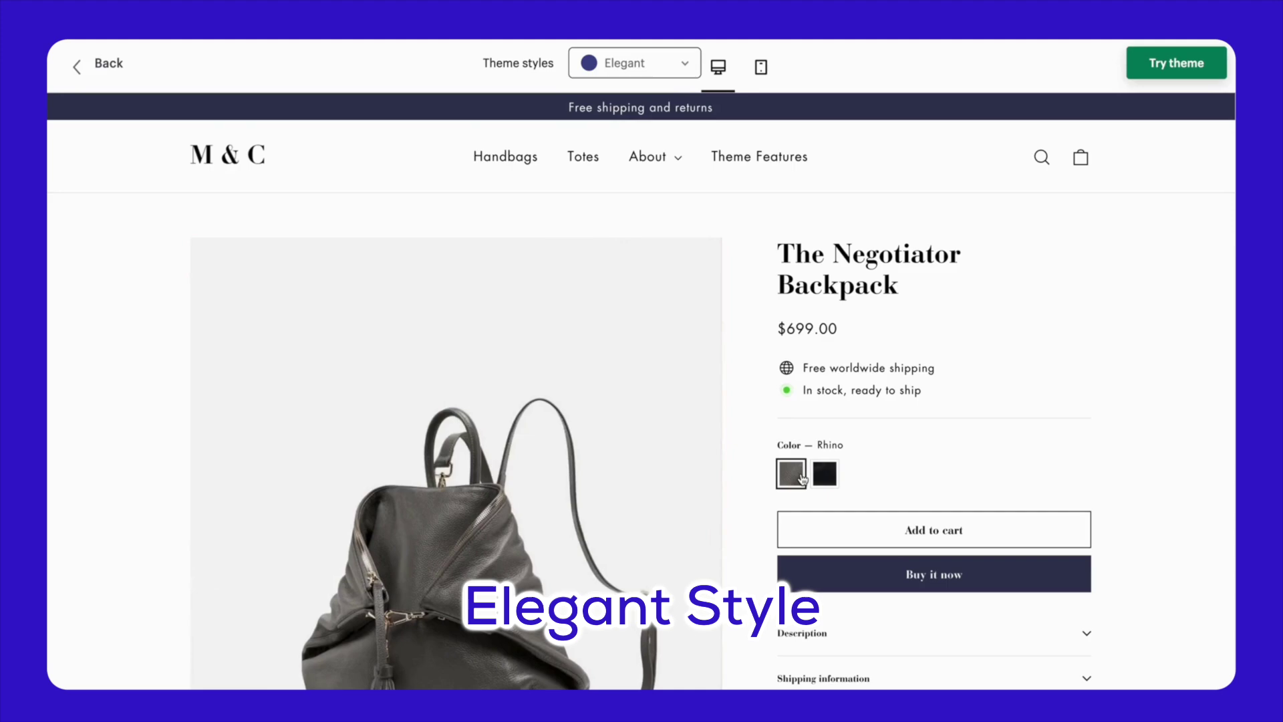
scroll(835, 461, "down", 1)
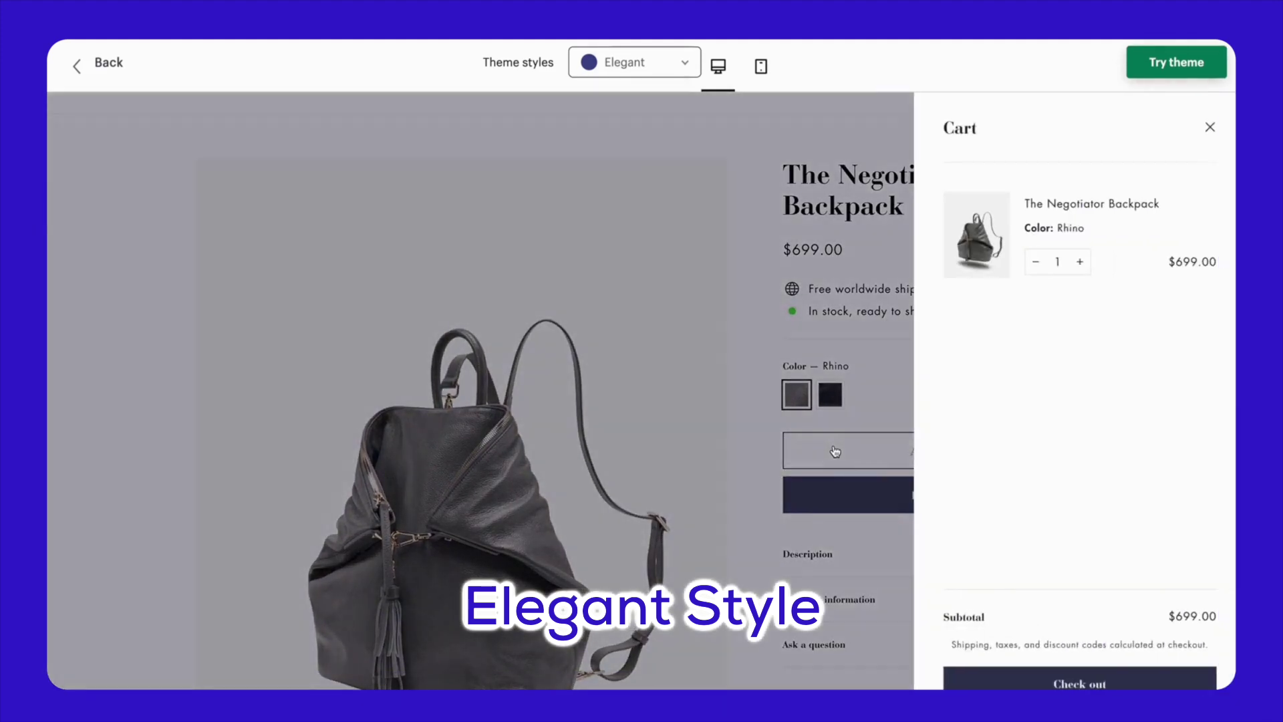
left_click(836, 448)
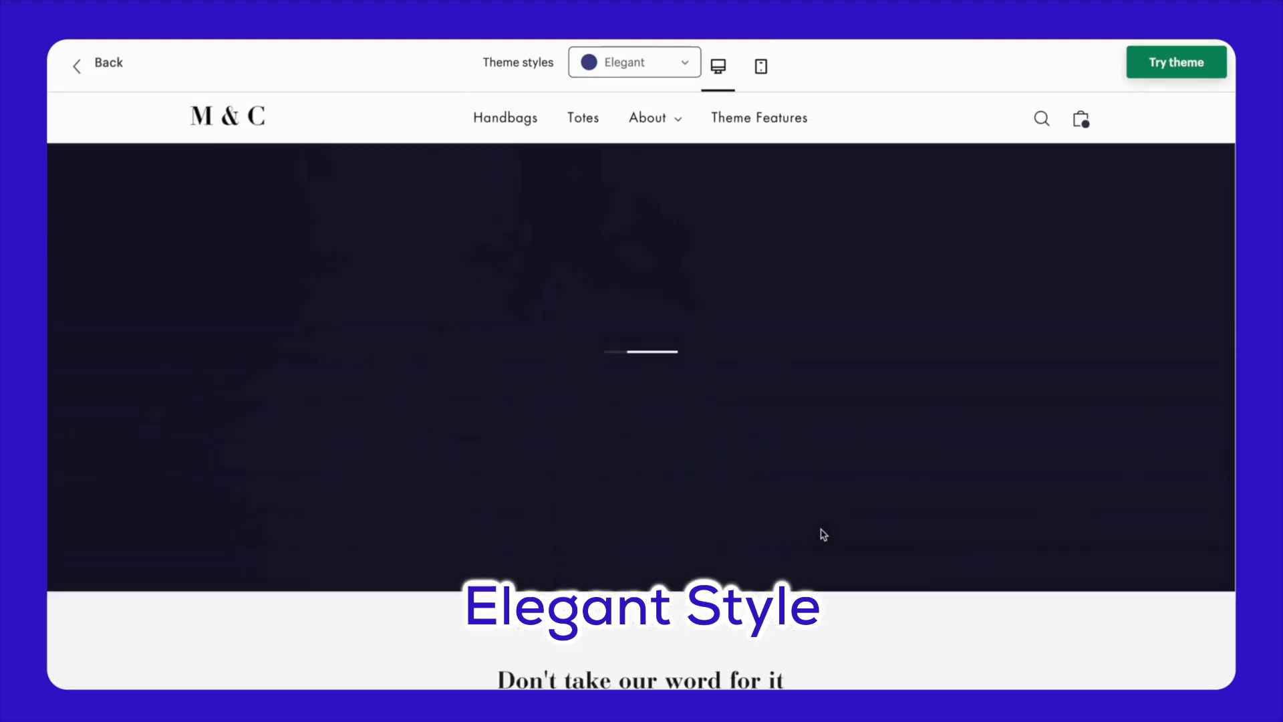
scroll(824, 534, "down", 5)
scroll(823, 535, "up", 2)
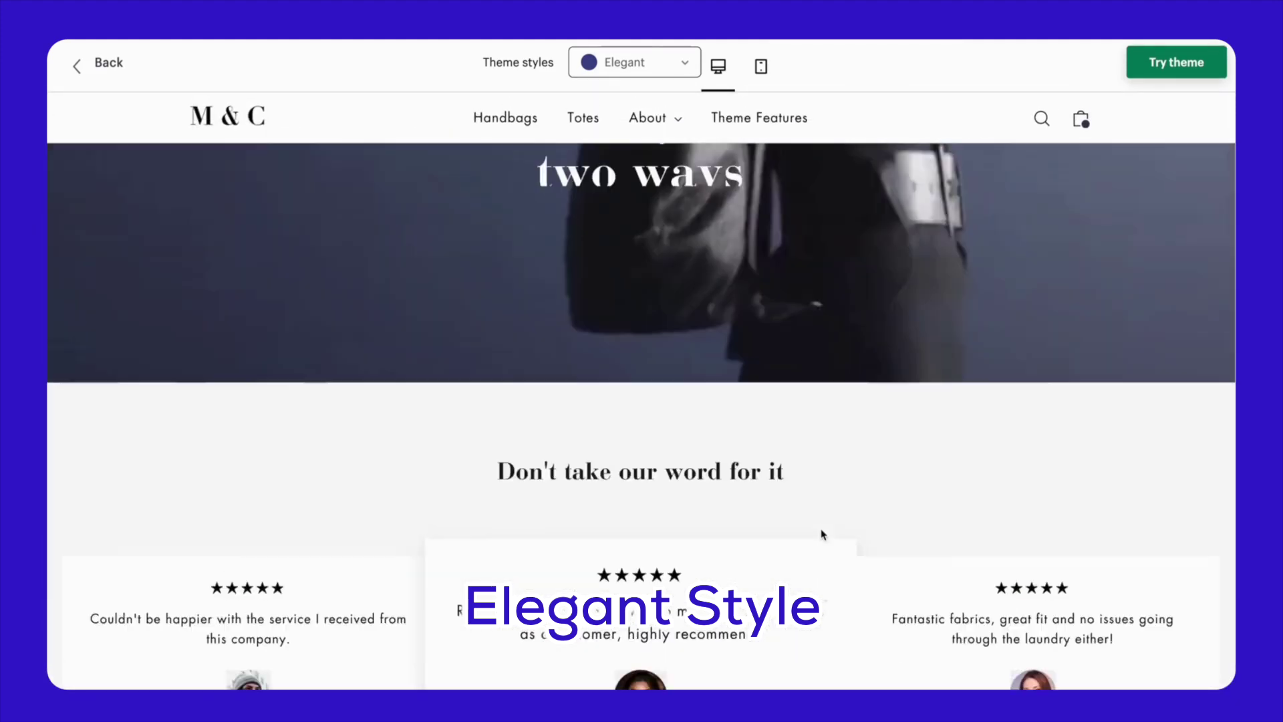
scroll(823, 534, "down", 10)
scroll(823, 535, "down", 10)
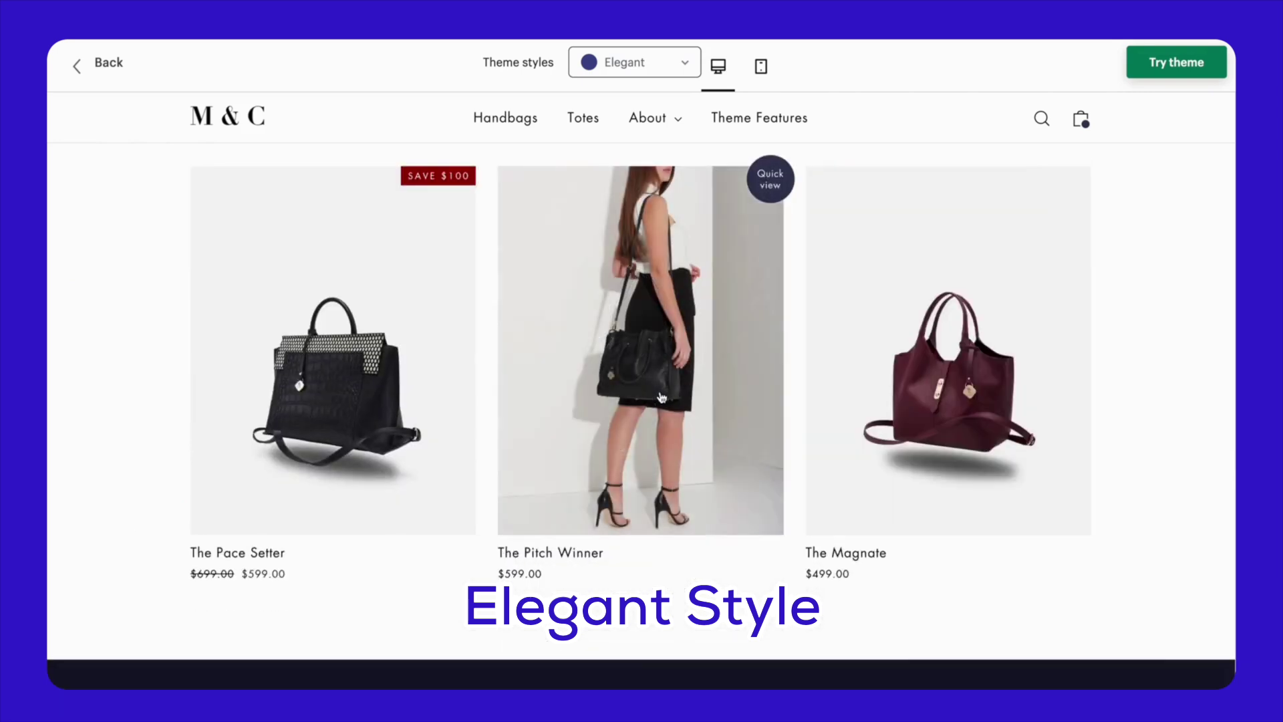
- Open The Pitch Winner page, then quick-view and close the Premium Ampersand Mug
left_click(662, 397)
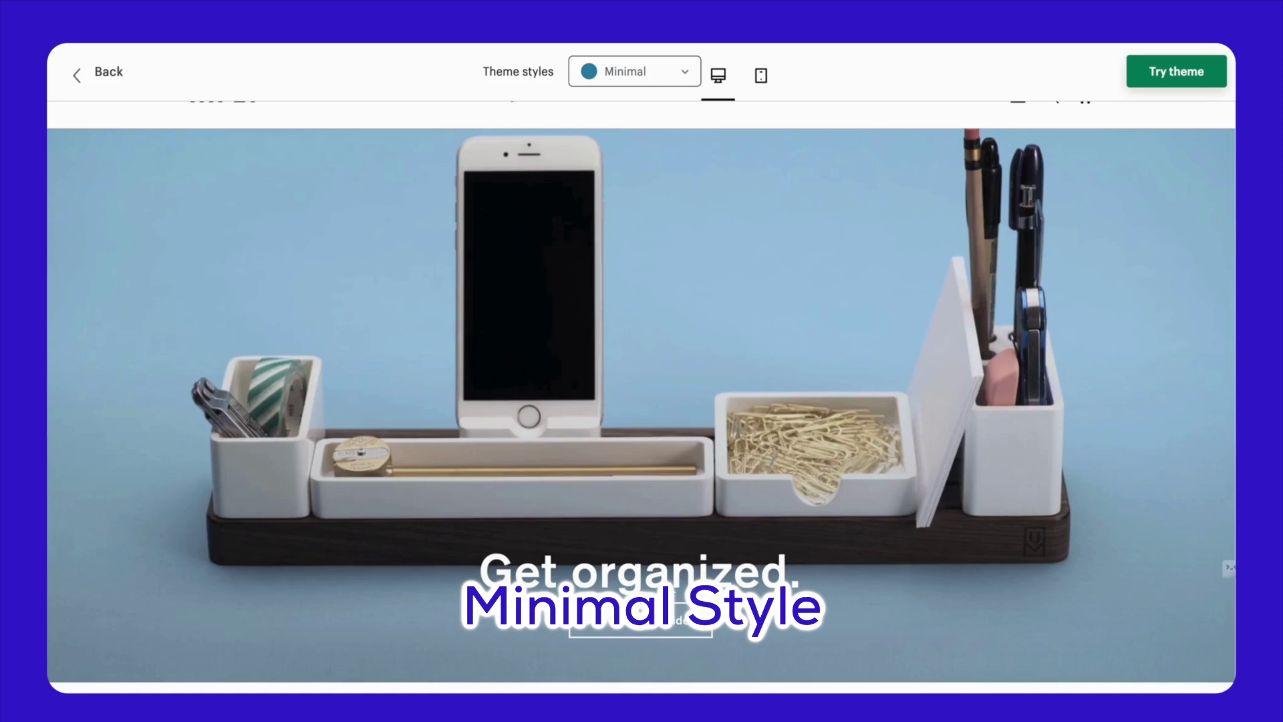
scroll(642, 401, "down", 8)
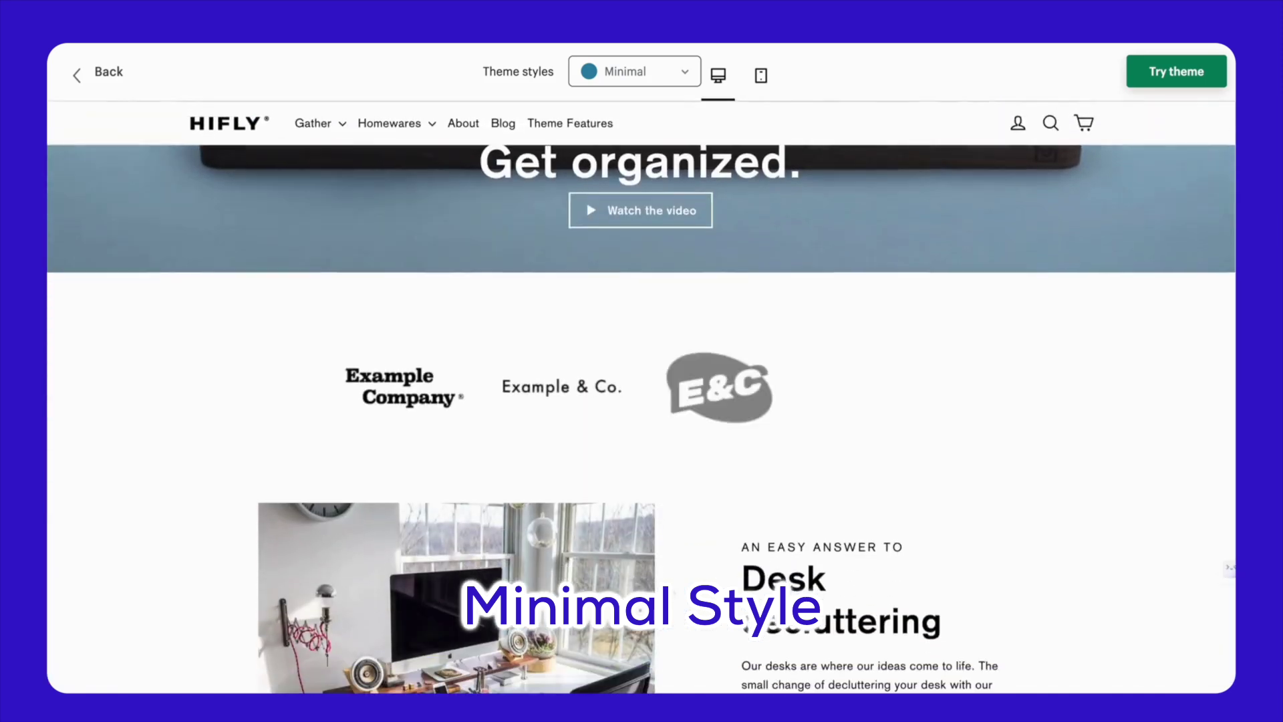
scroll(641, 401, "down", 10)
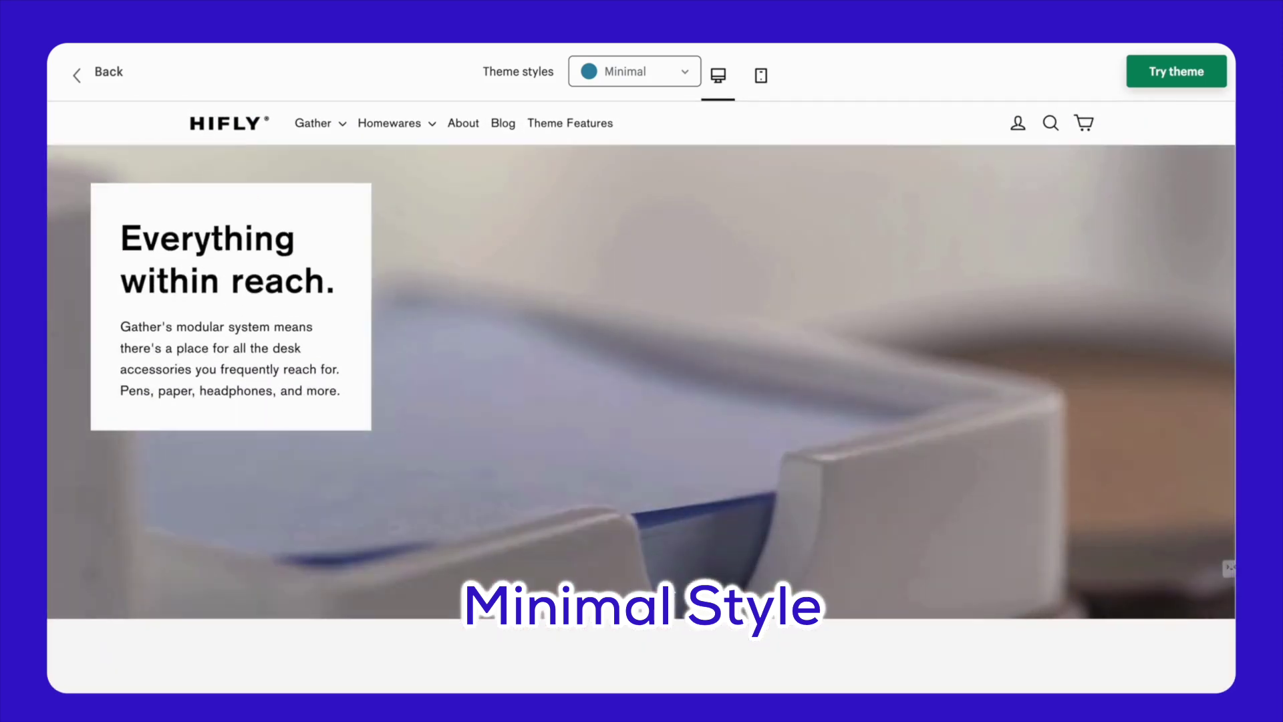
scroll(641, 401, "down", 8)
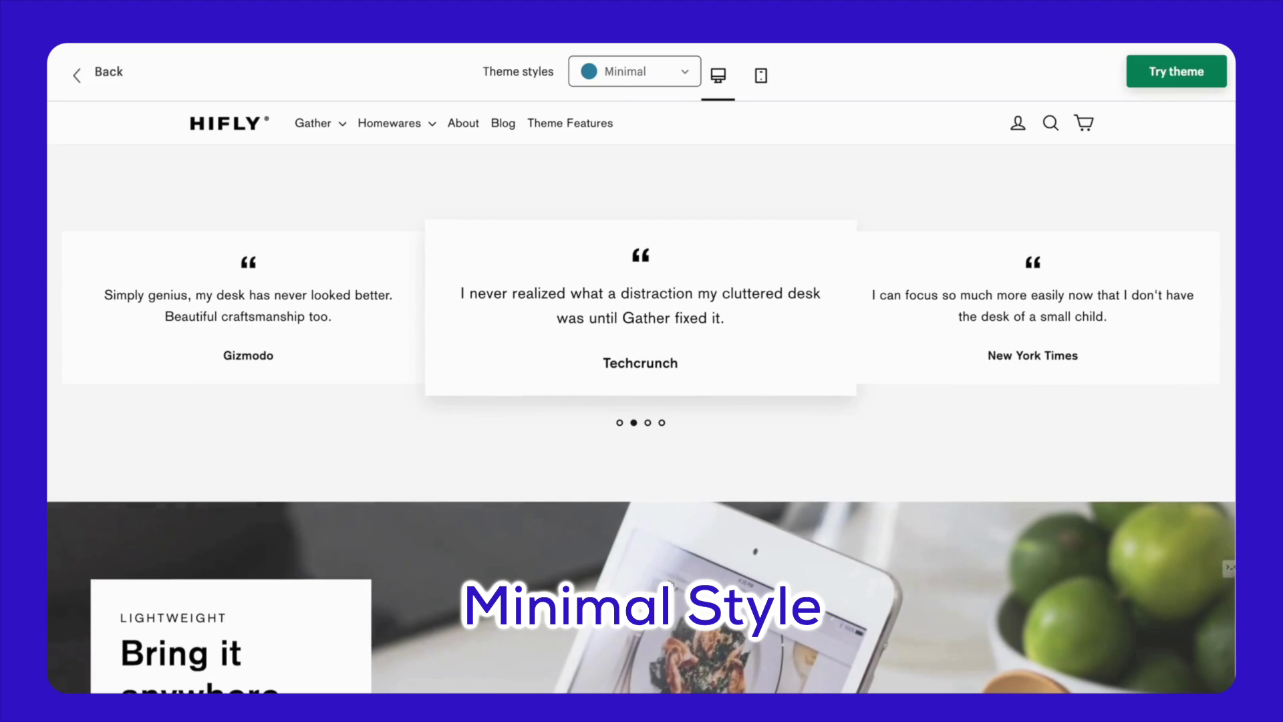
scroll(642, 401, "down", 10)
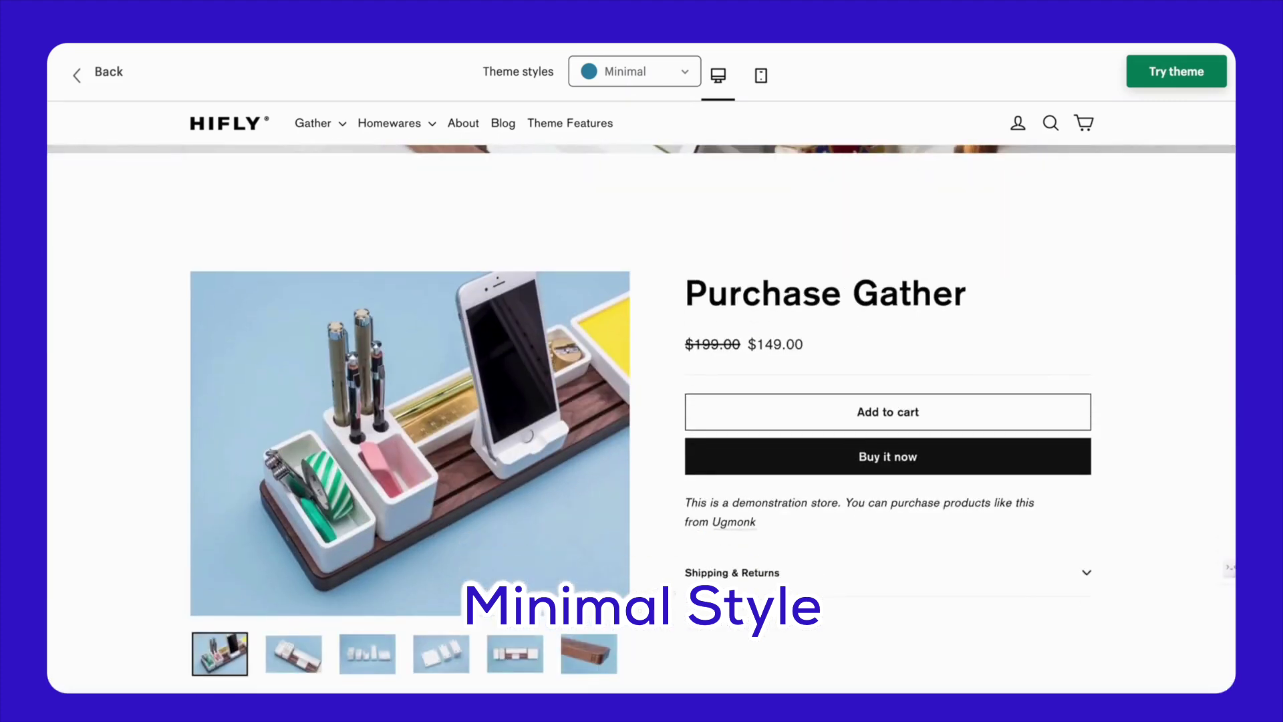
scroll(641, 401, "down", 10)
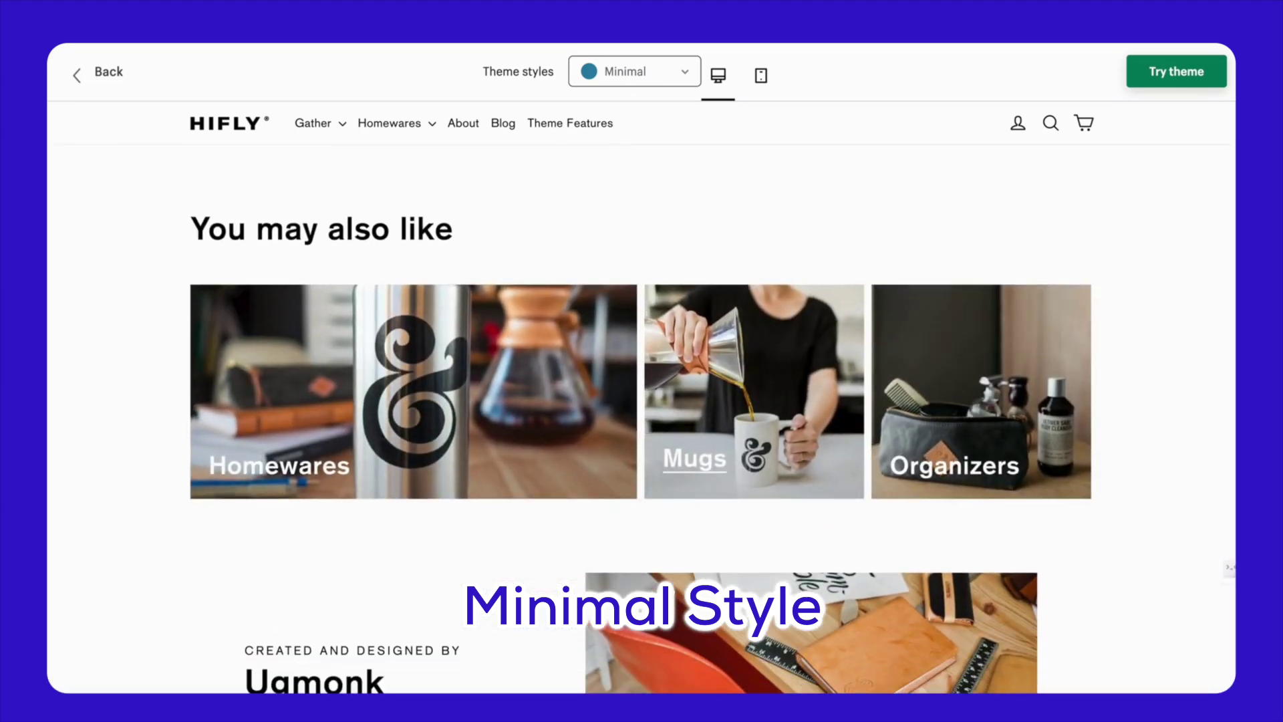
scroll(641, 401, "down", 10)
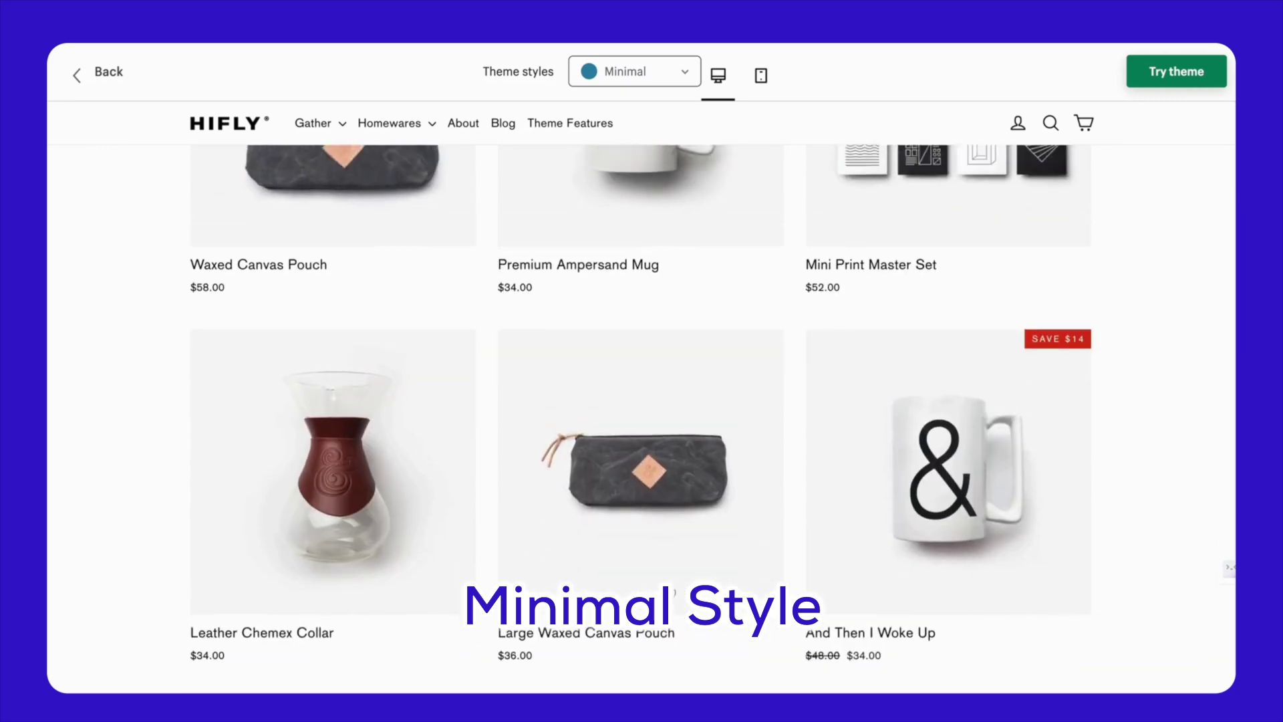
scroll(681, 556, "up", 4)
left_click(772, 254)
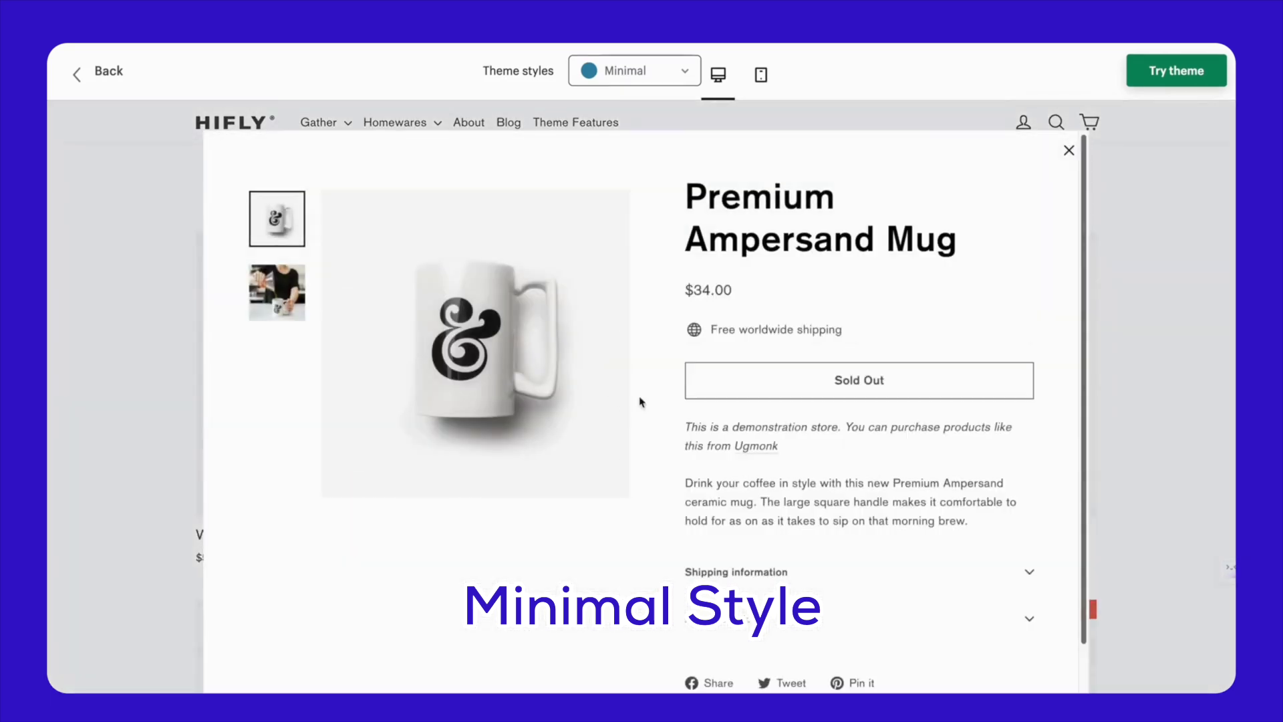
left_click(124, 484)
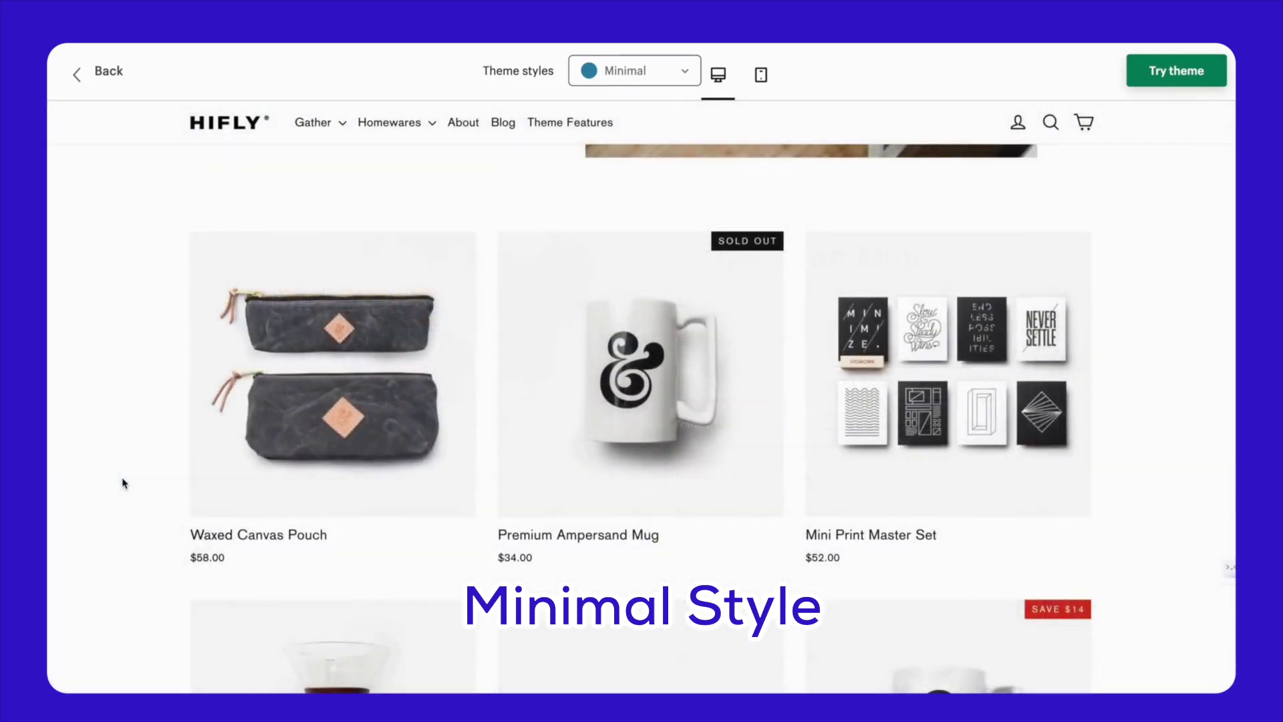
- Expand the Shipping information details on the pouch product page
scroll(124, 482, "down", 10)
scroll(124, 483, "down", 3)
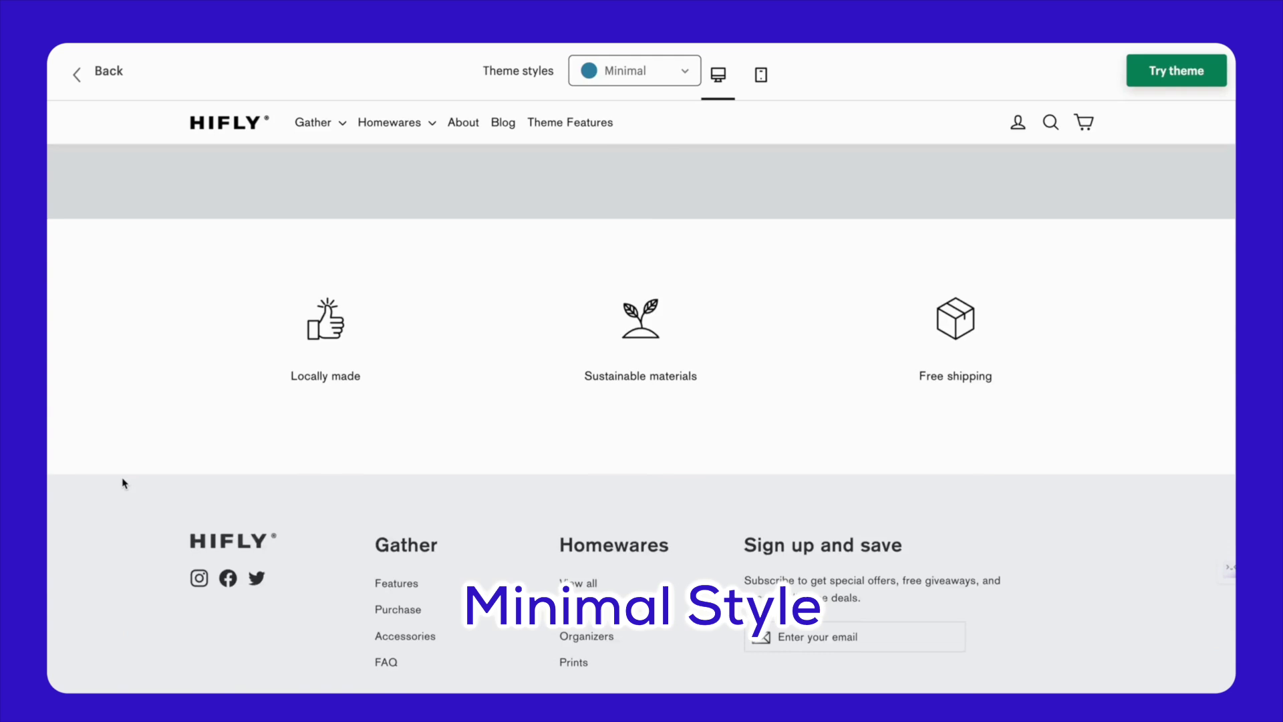
scroll(124, 482, "up", 10)
mouse_move(521, 400)
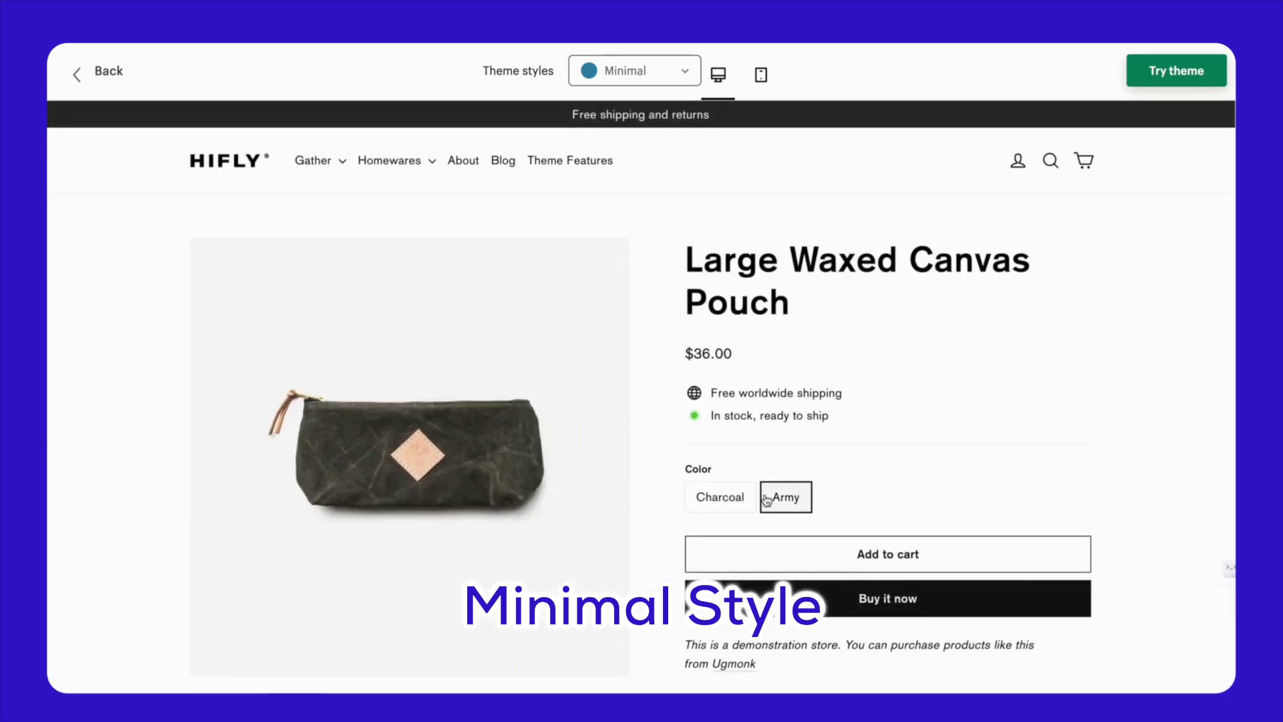
scroll(769, 521, "down", 7)
left_click(748, 343)
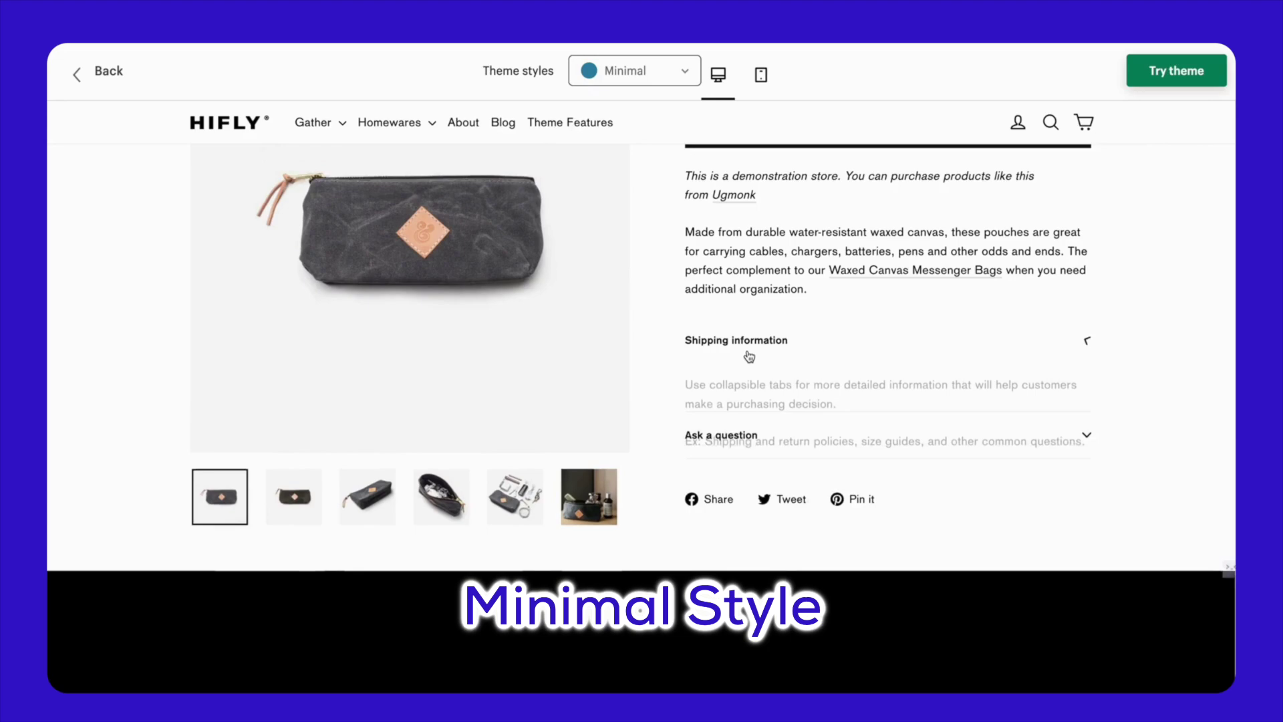
scroll(761, 475, "down", 15)
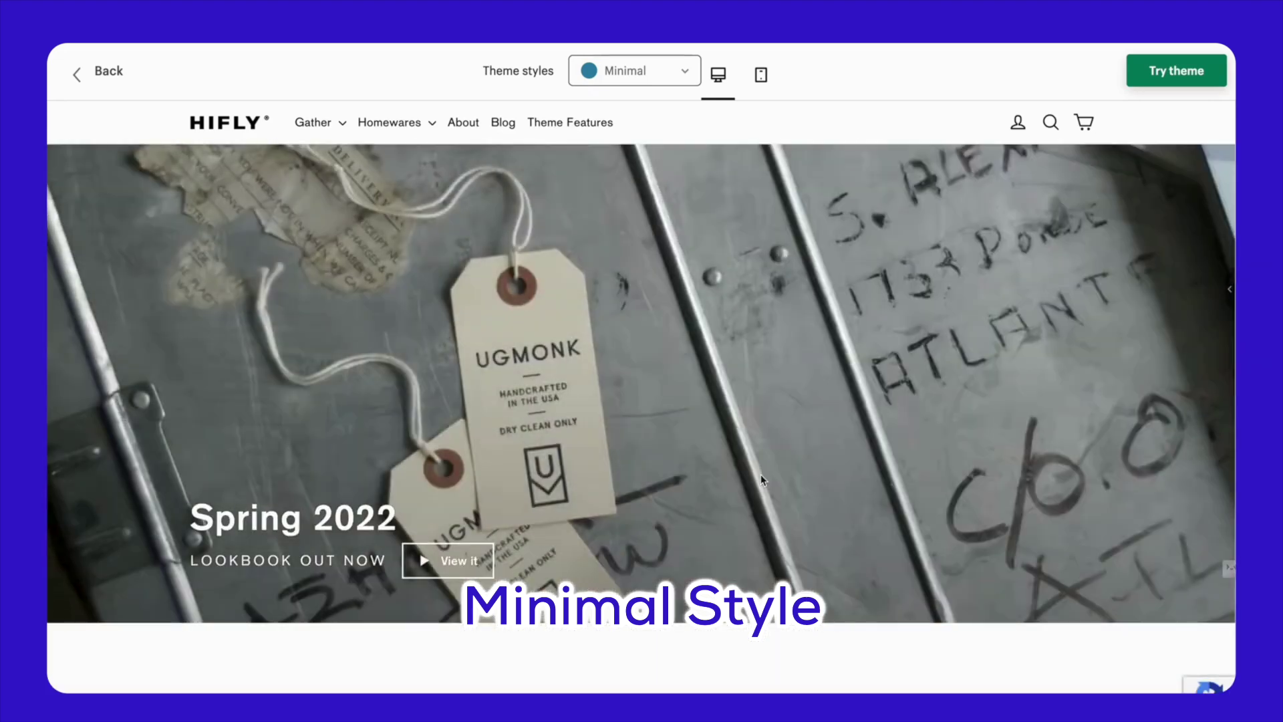
- Dismiss the sign-up offer, scroll the homepage and preview the Abrielle Asym Midi Dress Instagram photo
scroll(762, 480, "down", 5)
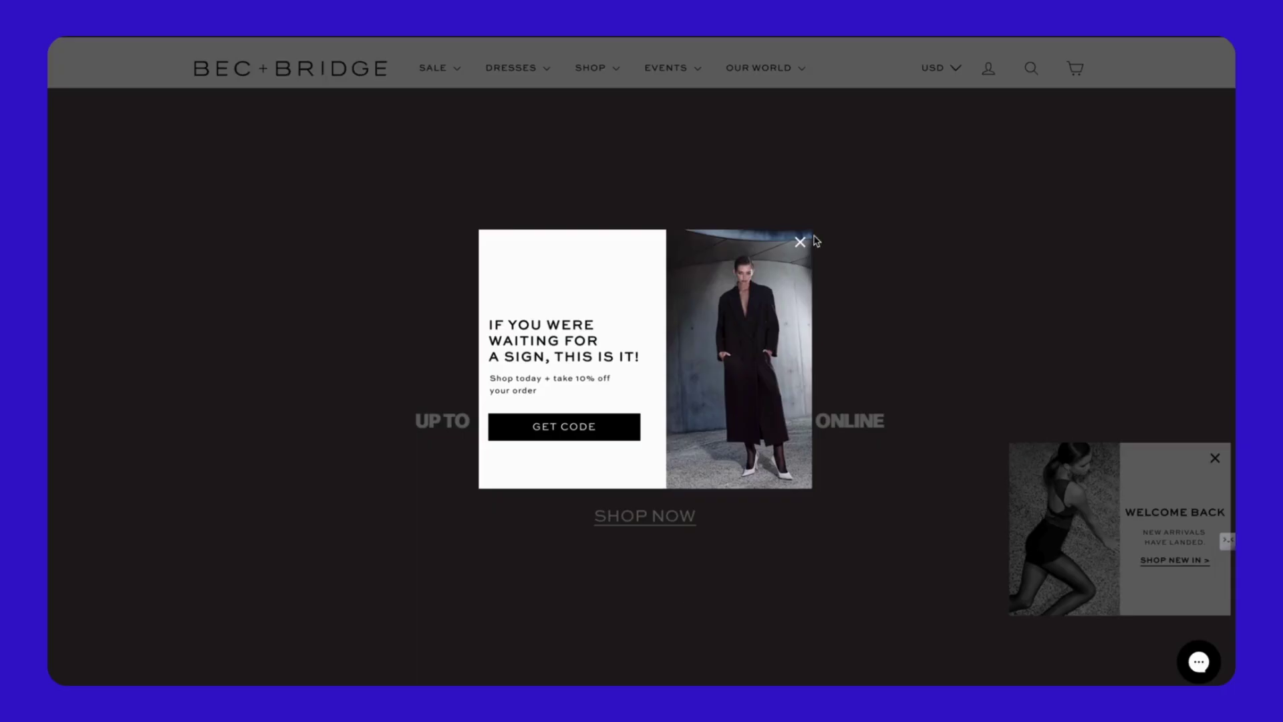
left_click(800, 242)
scroll(765, 359, "down", 8)
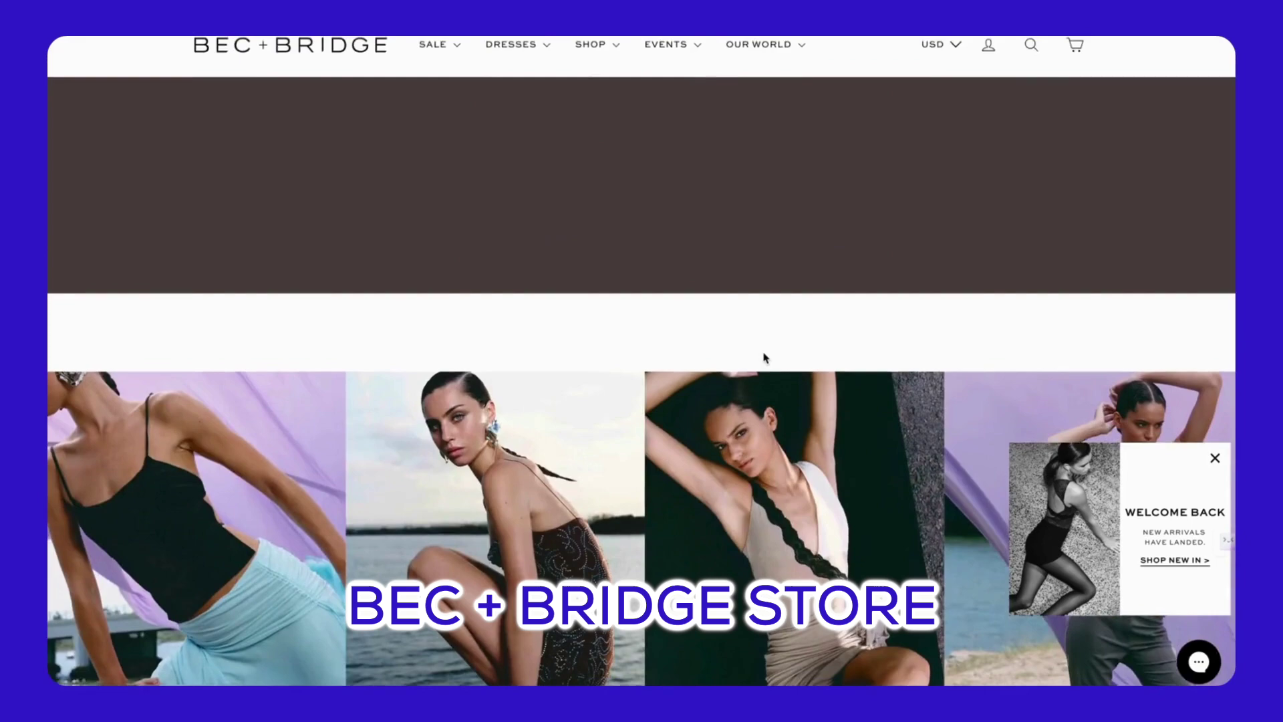
scroll(765, 359, "down", 6)
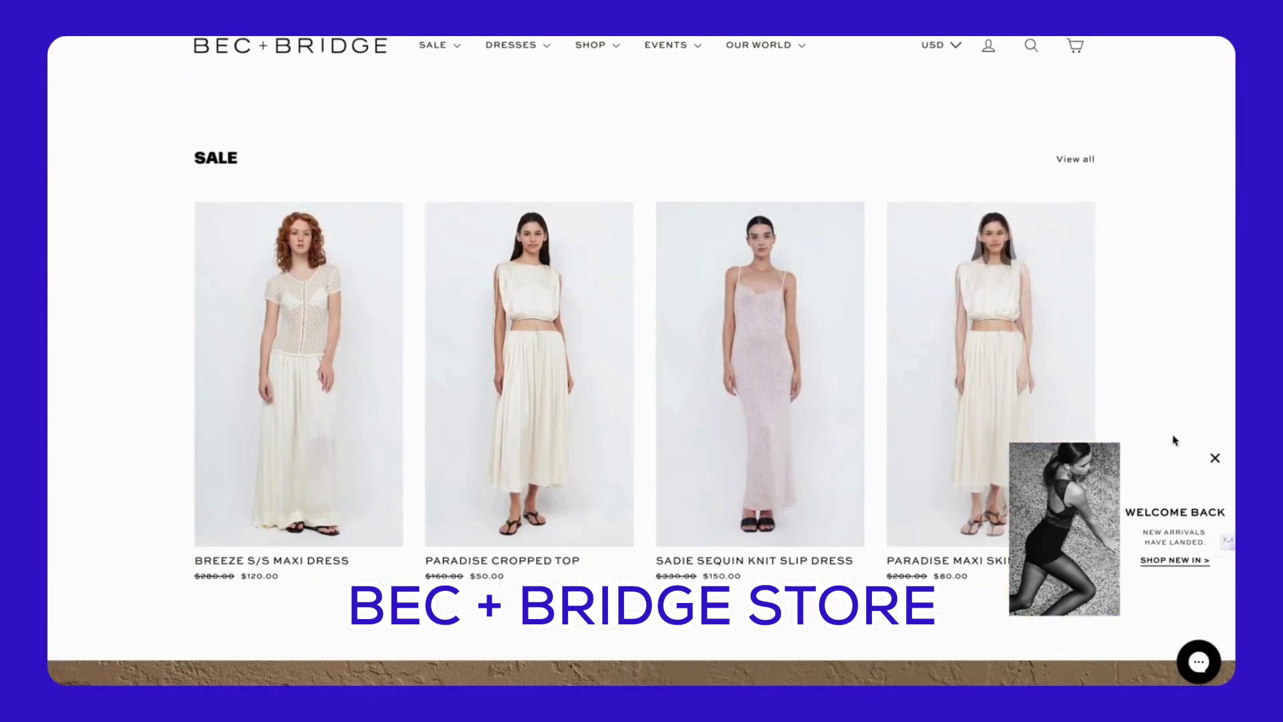
scroll(331, 377, "down", 7)
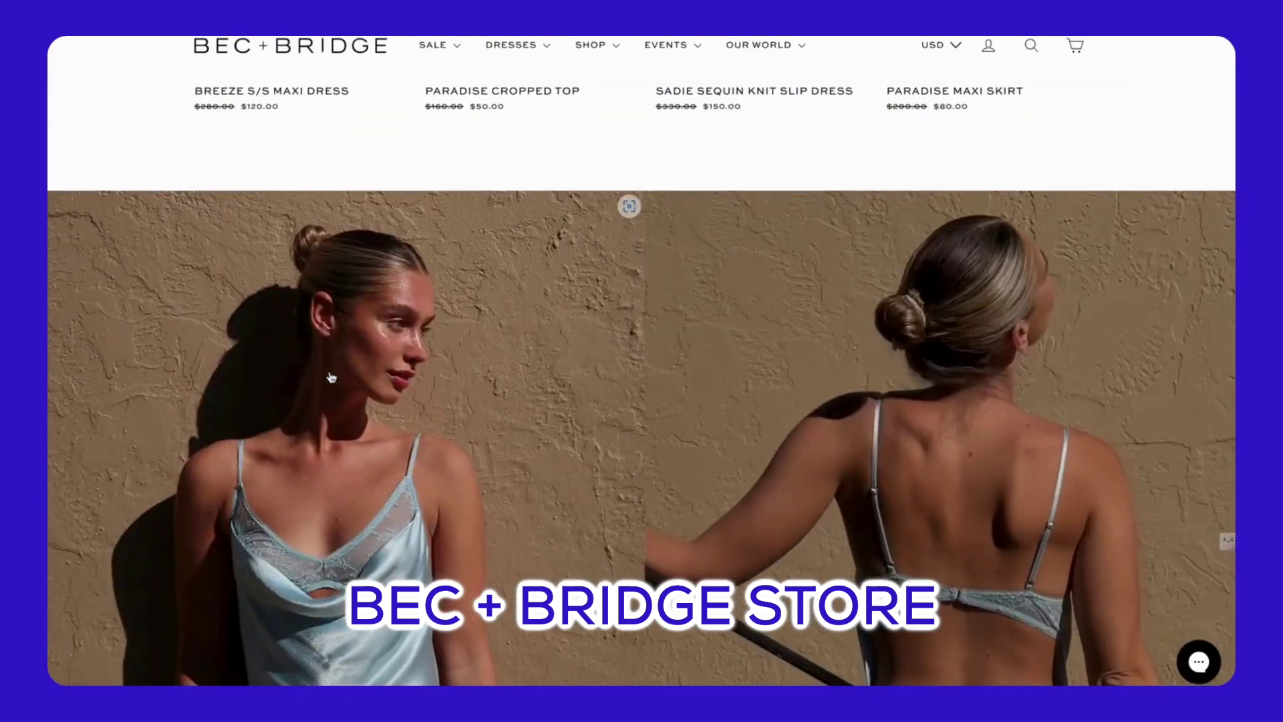
scroll(331, 378, "down", 10)
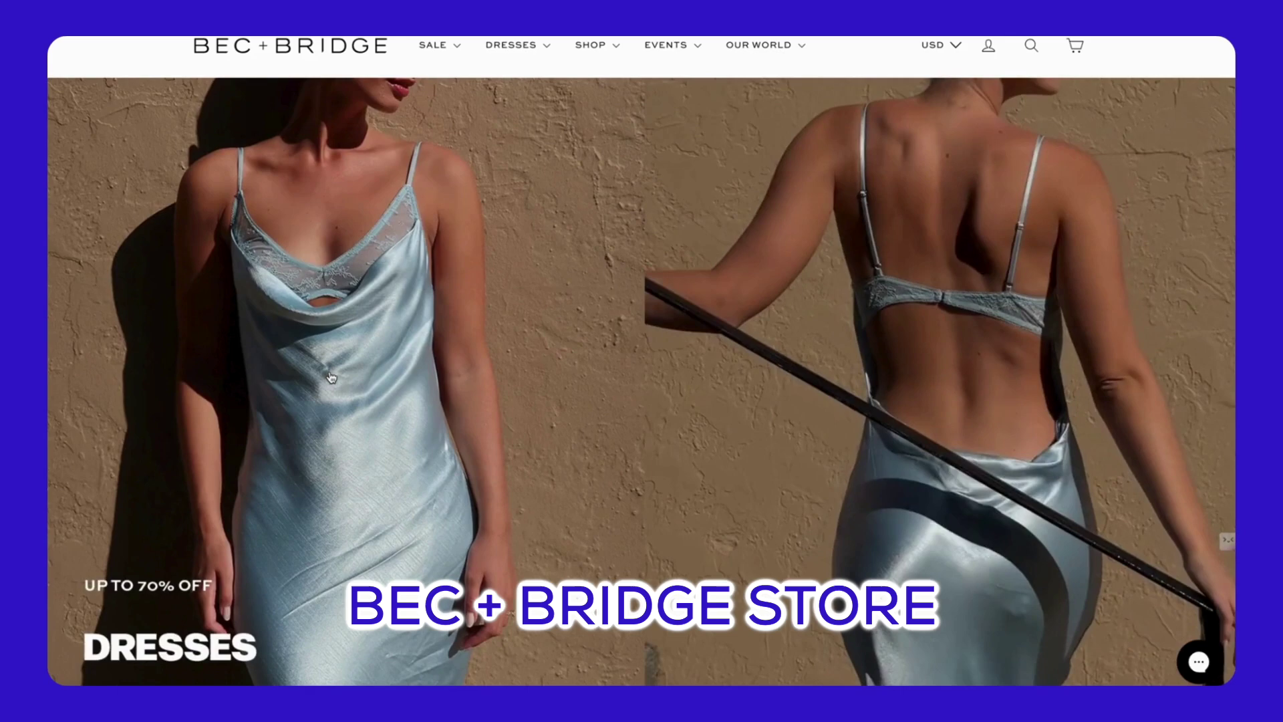
scroll(331, 377, "down", 10)
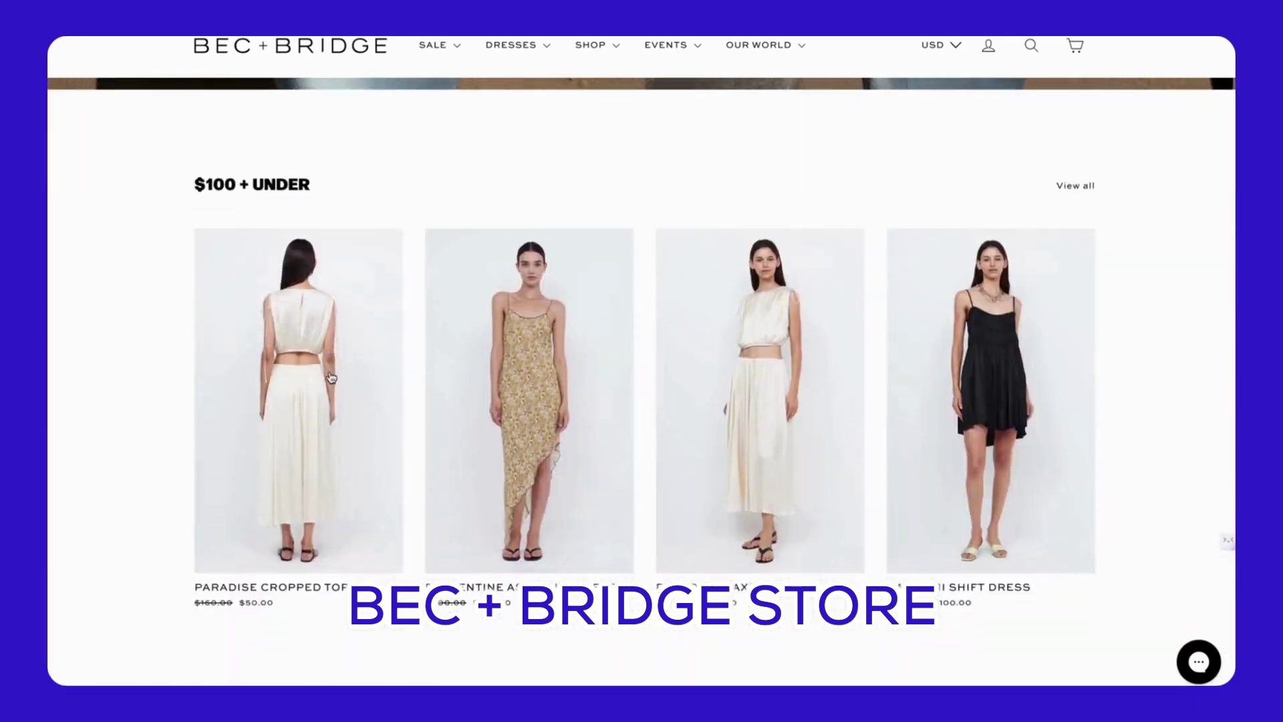
scroll(331, 376, "down", 10)
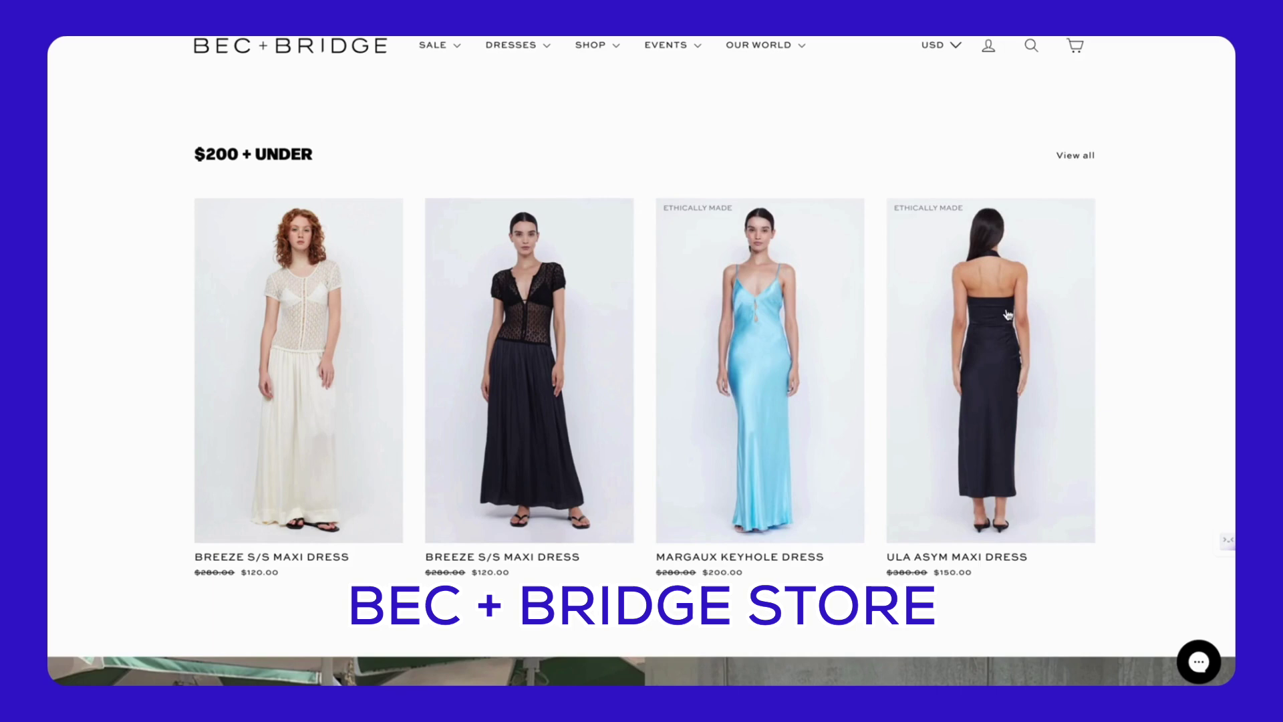
scroll(1008, 314, "down", 15)
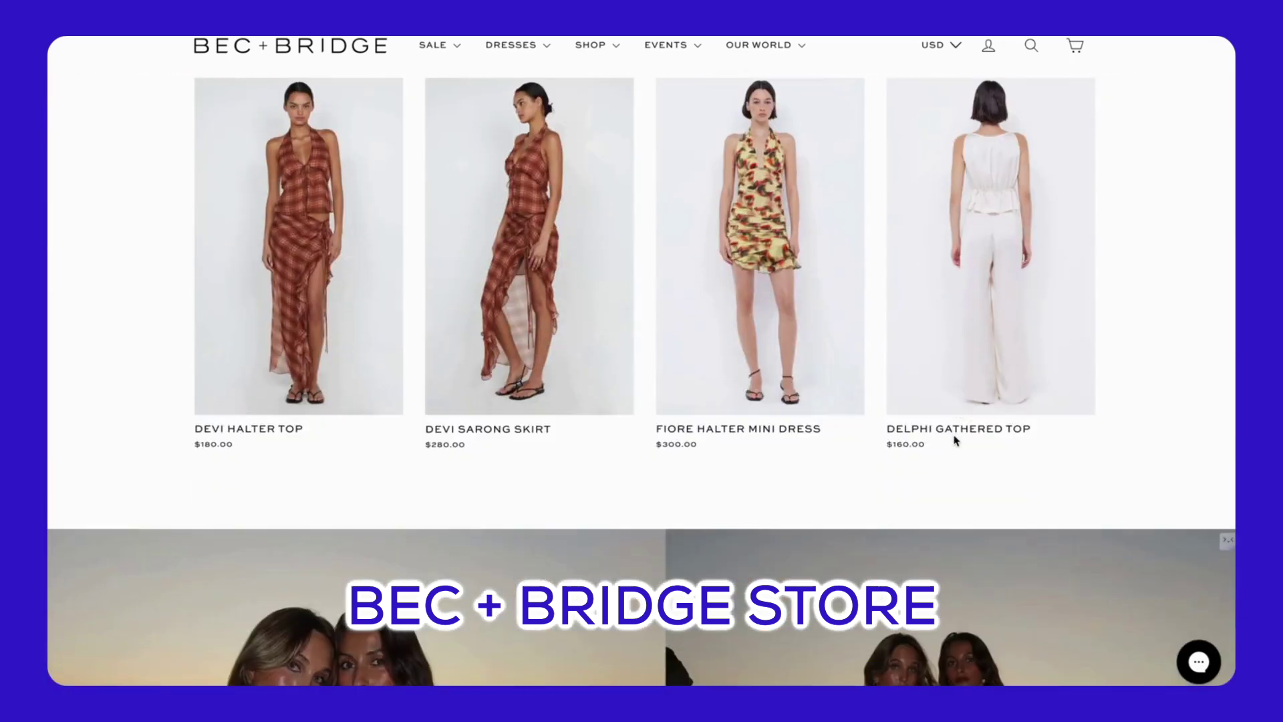
scroll(956, 440, "down", 20)
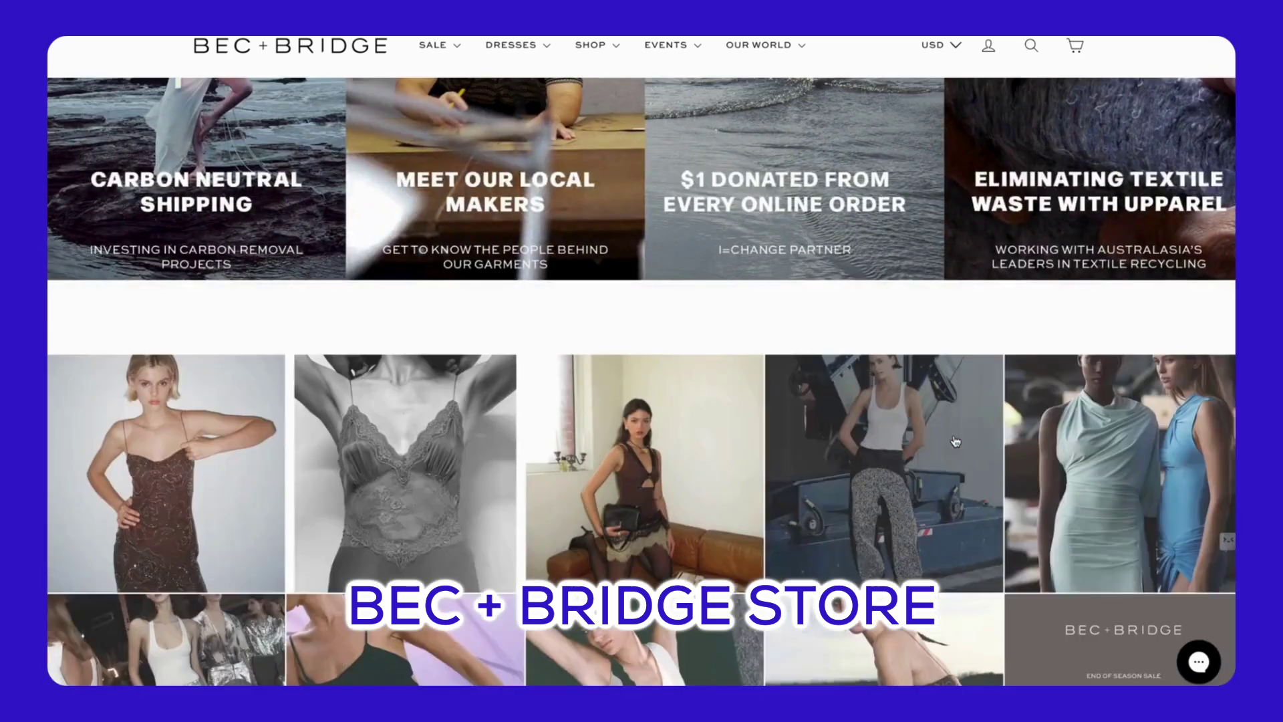
scroll(955, 439, "down", 5)
left_click(634, 407)
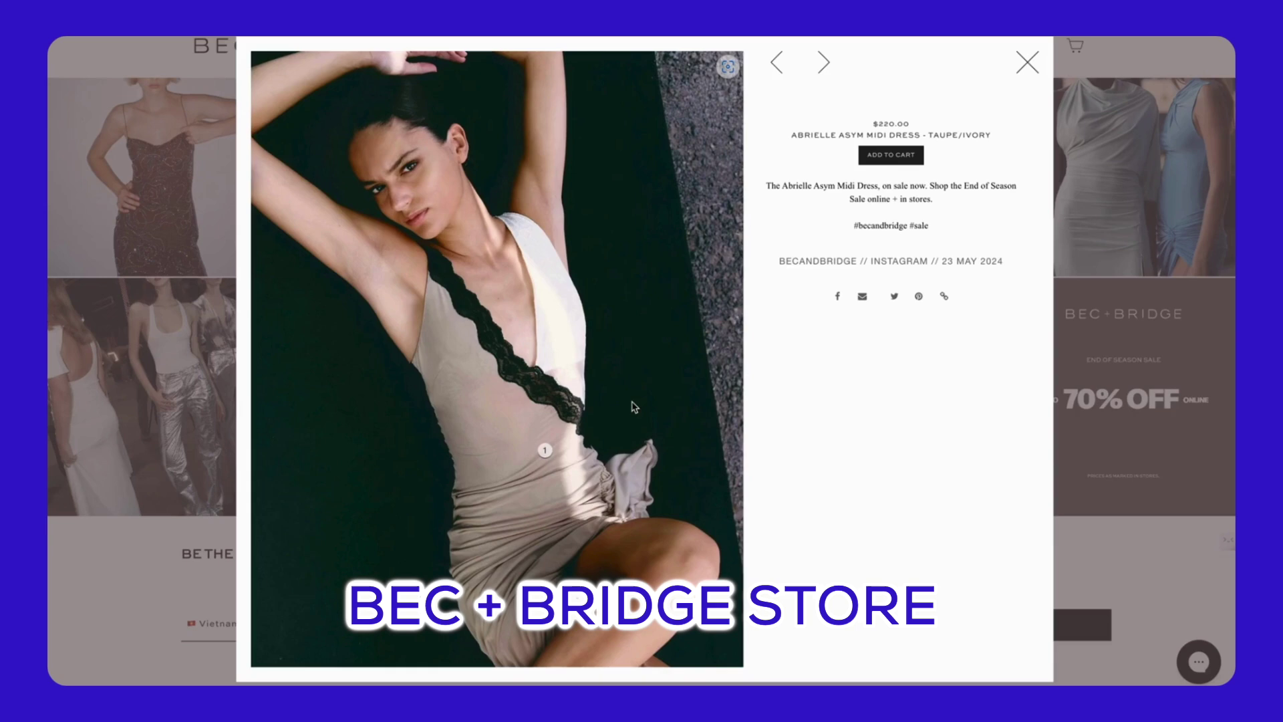
left_click(202, 353)
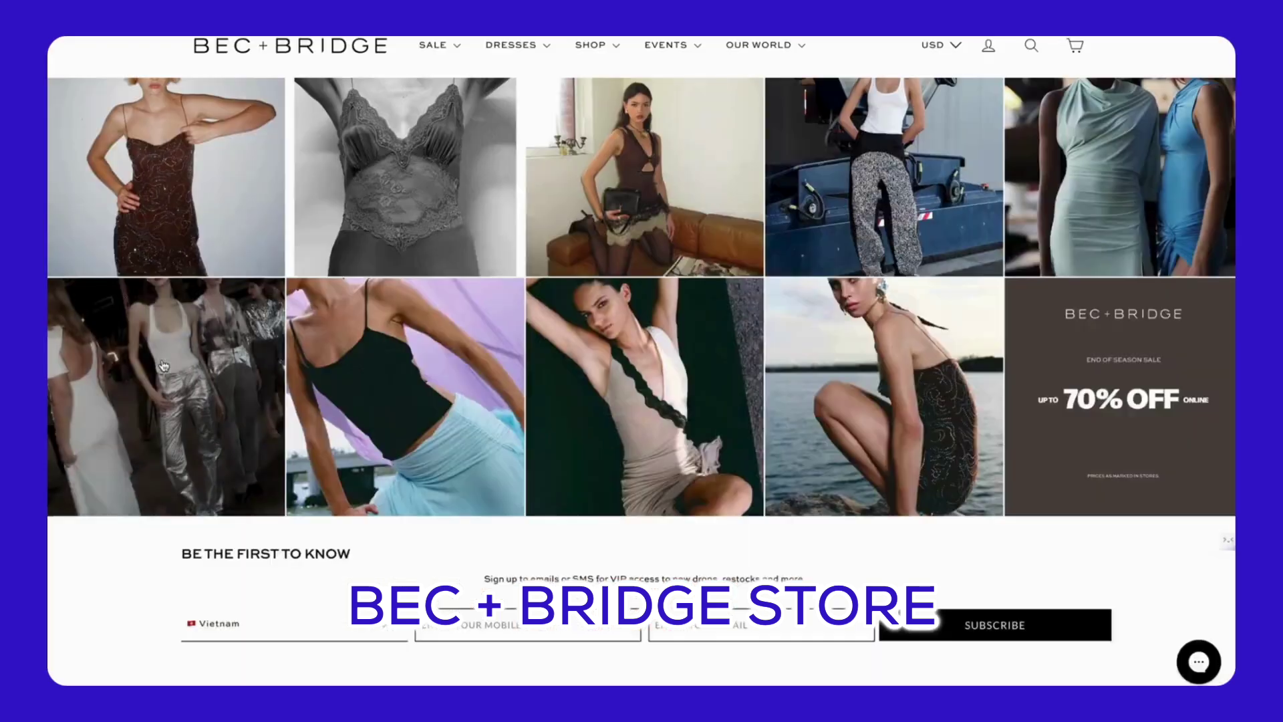
- Open the $100 + UNDER listing from the SALE menu
scroll(255, 487, "down", 4)
scroll(255, 401, "up", 6)
mouse_move(445, 57)
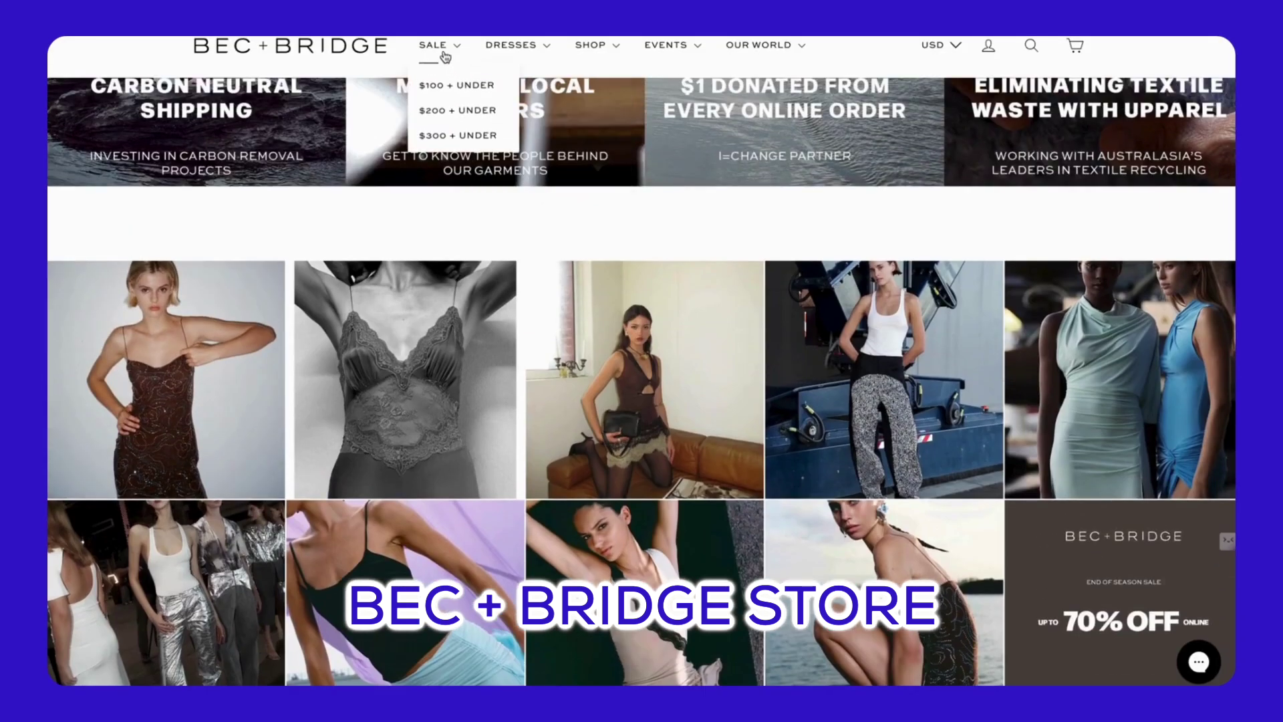
left_click(459, 85)
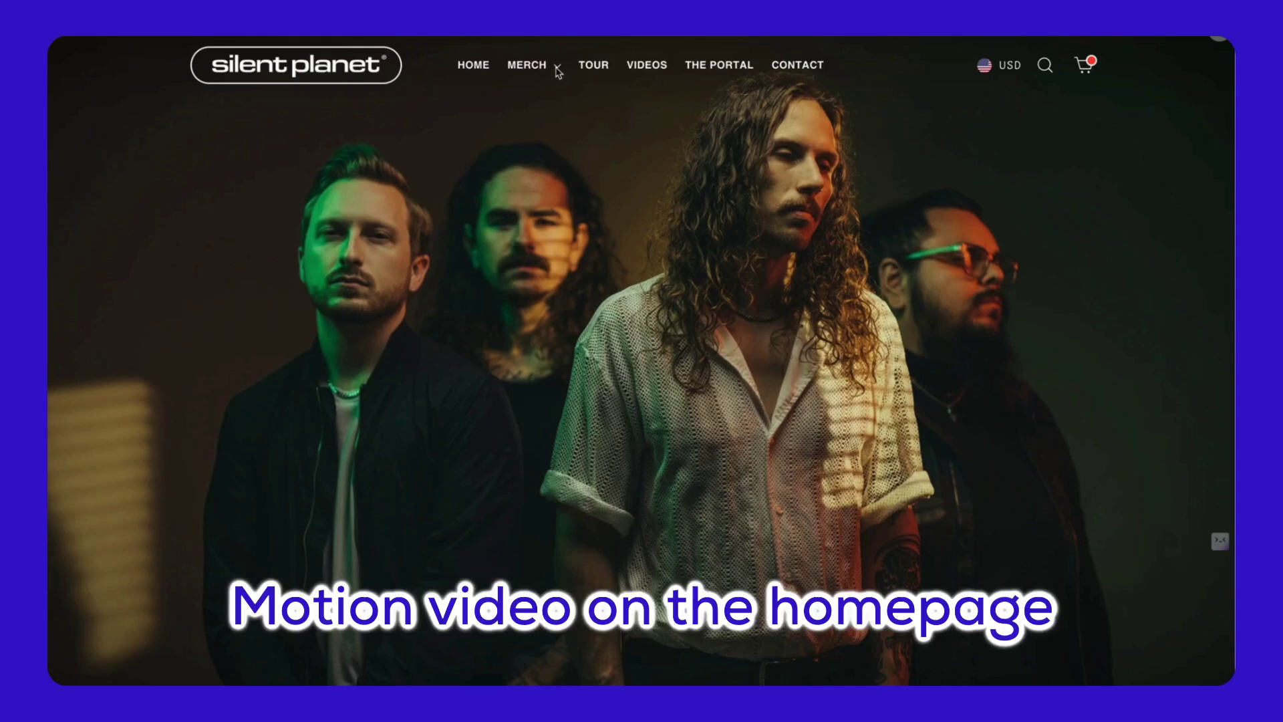
- Play the embedded music video in the homepage Watch section
left_click(558, 72)
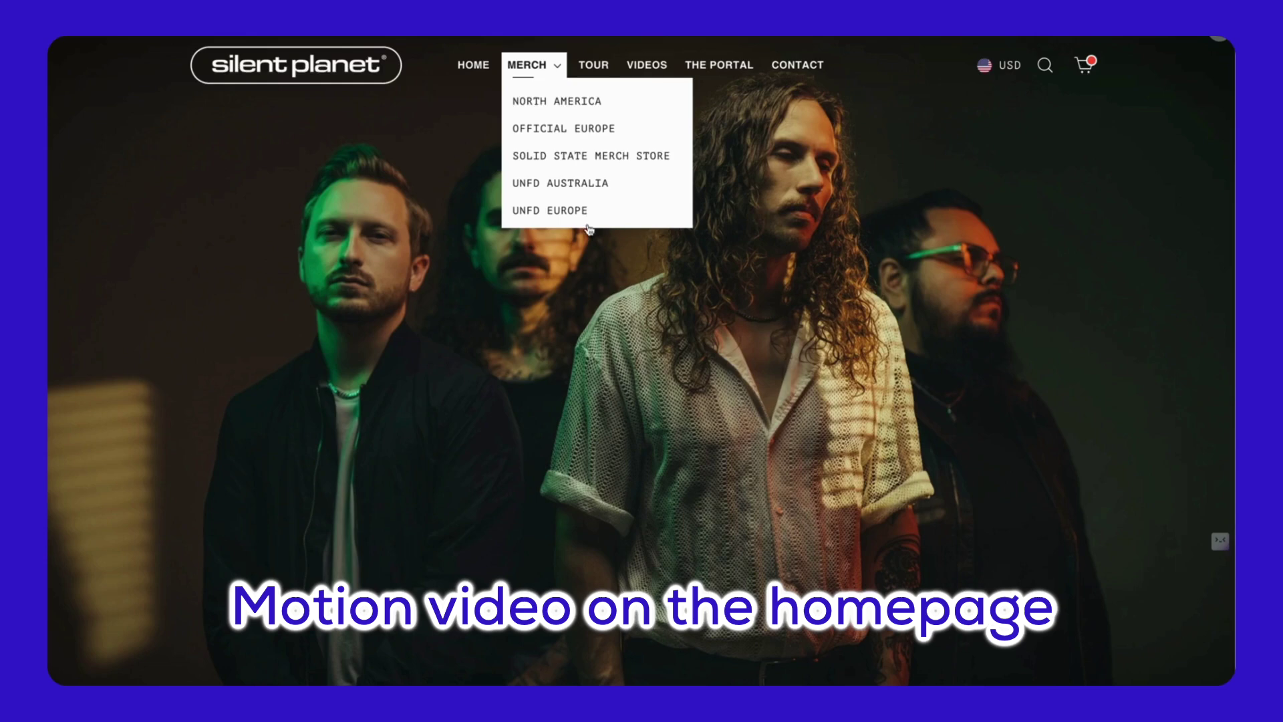
scroll(603, 348, "down", 10)
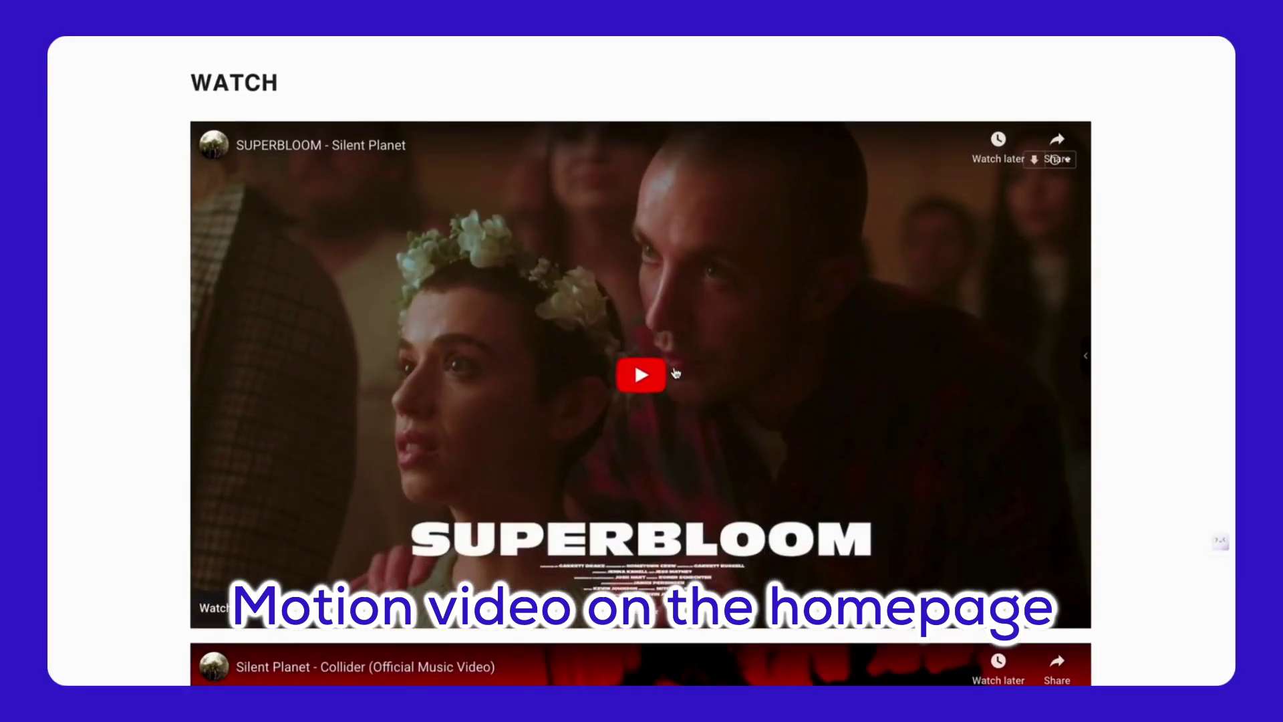
left_click(660, 376)
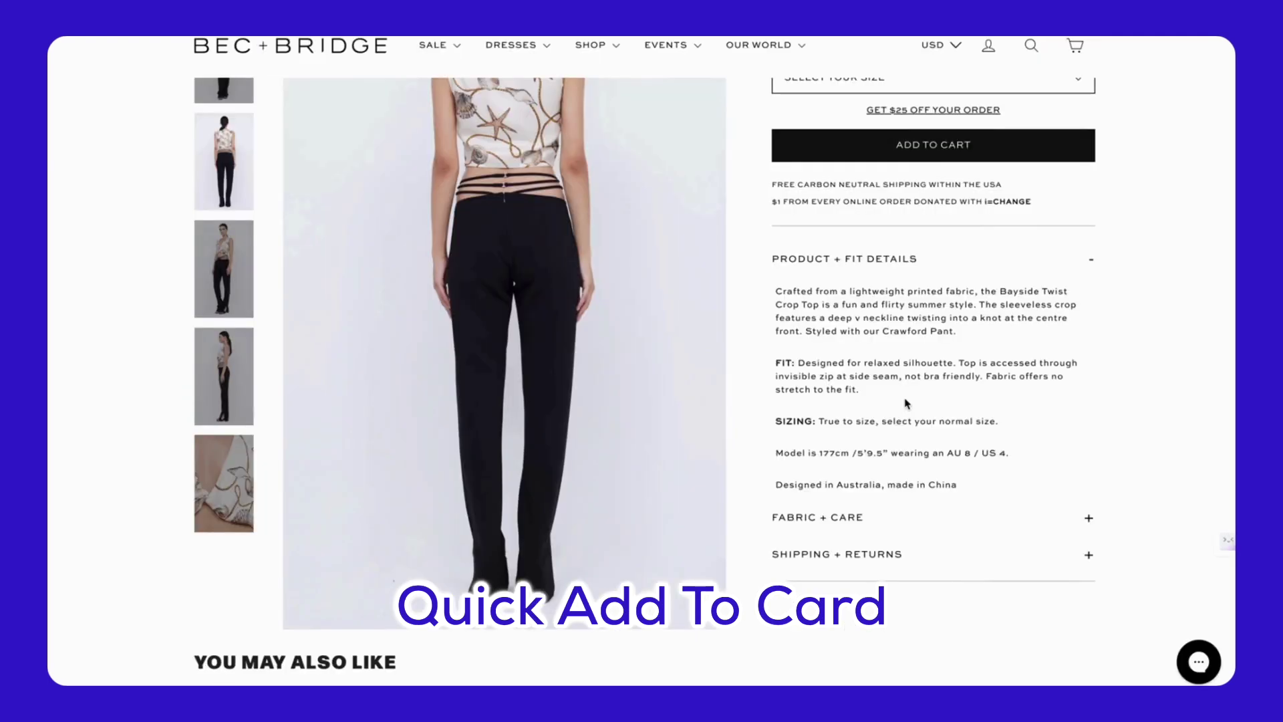
- Choose size US 6 for the Chantilly Silk Frill Cami, add it to the cart, and review the cart
scroll(907, 403, "down", 4)
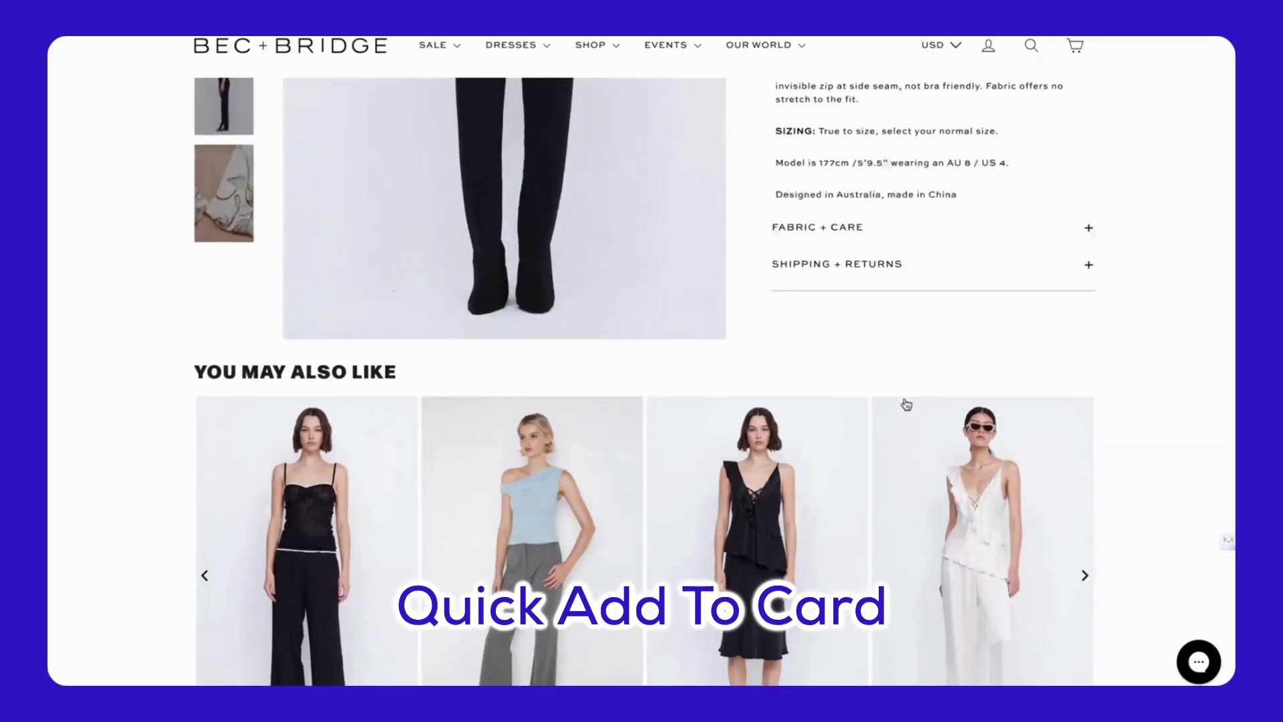
scroll(907, 404, "down", 5)
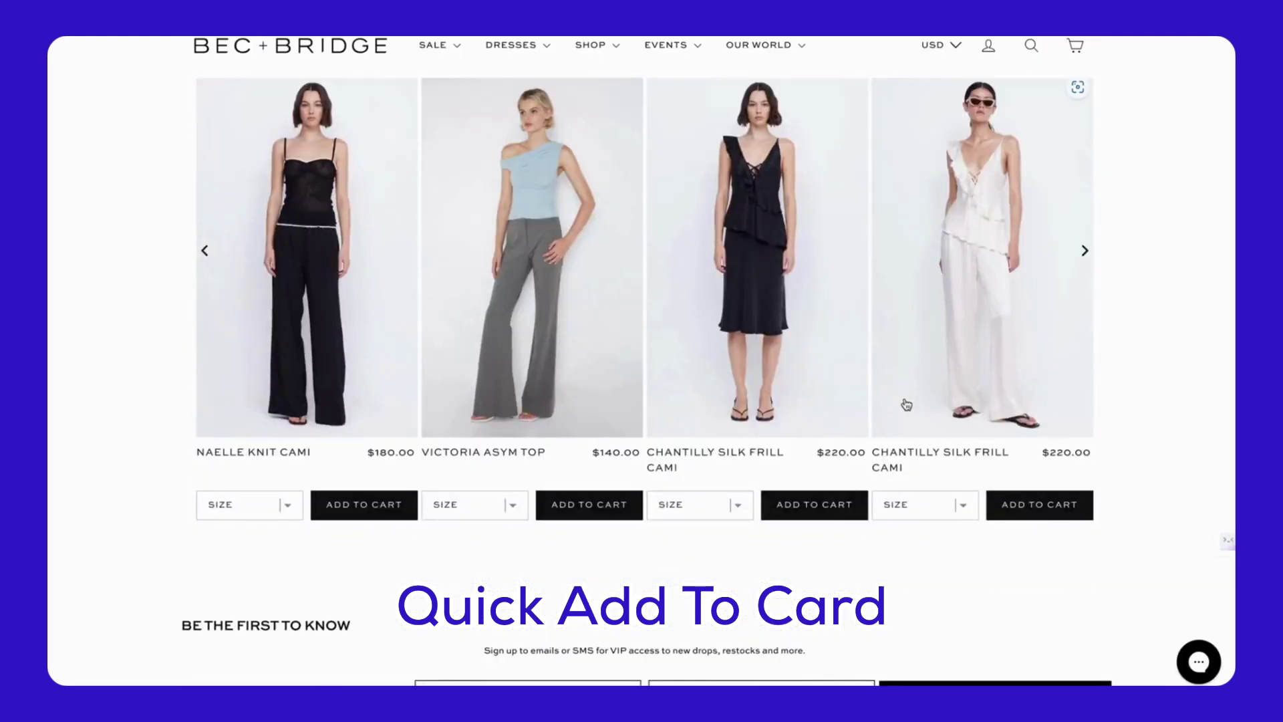
scroll(907, 403, "down", 2)
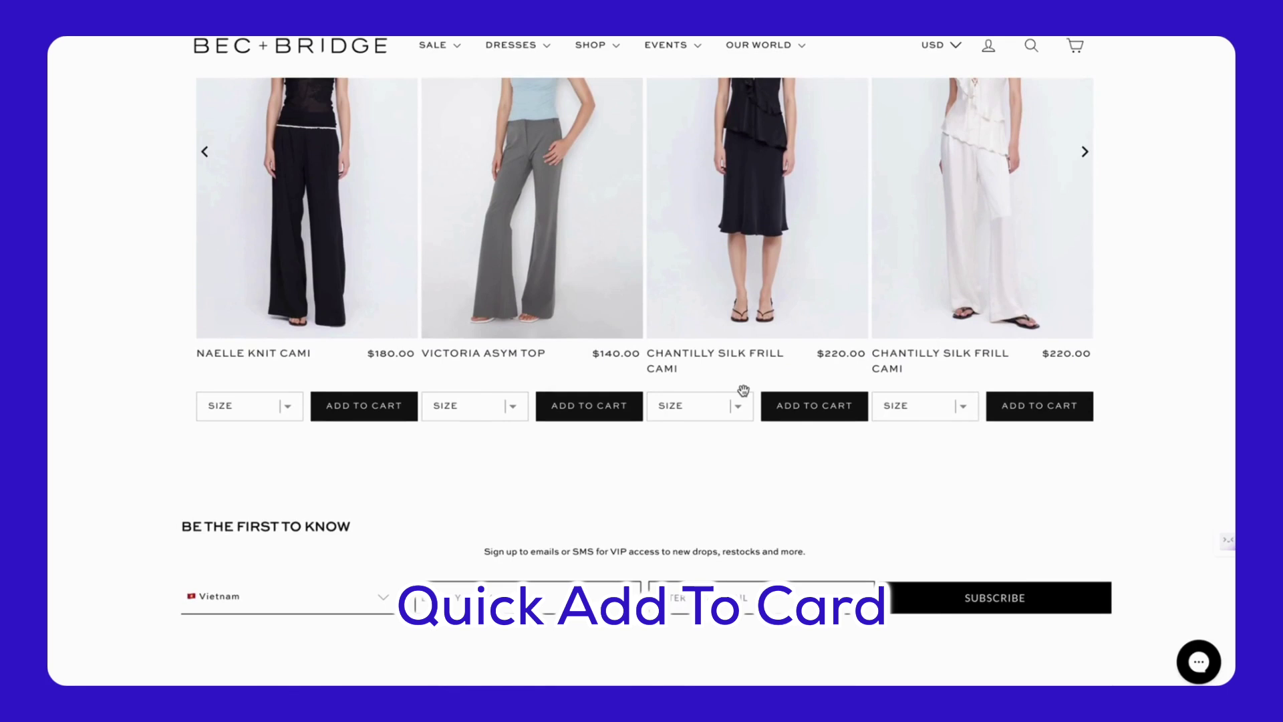
left_click(746, 401)
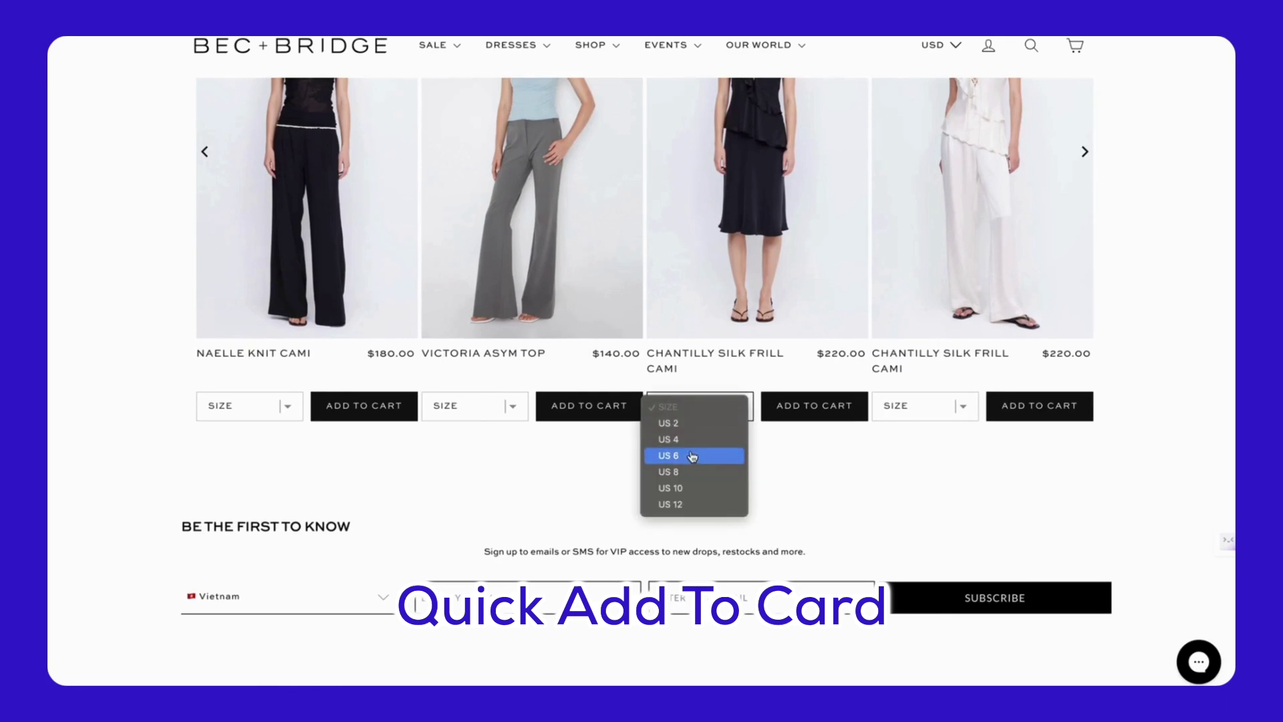
left_click(735, 455)
left_click(812, 406)
scroll(809, 411, "up", 2)
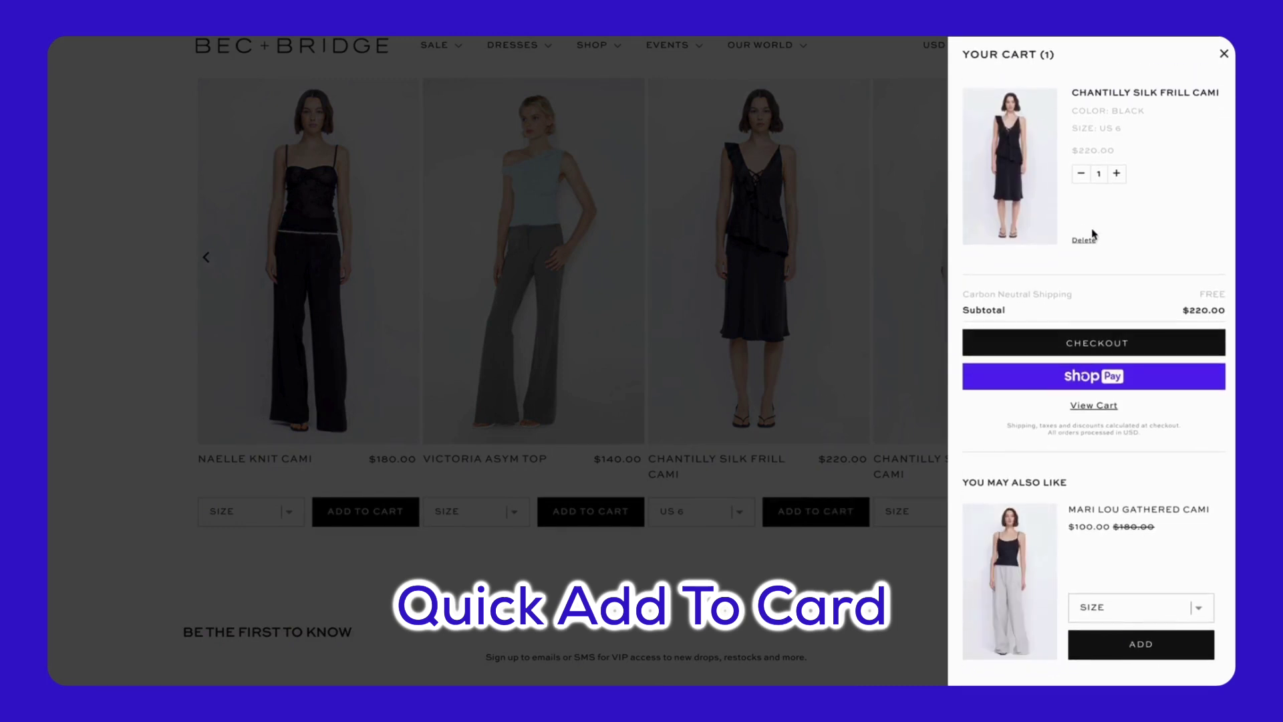
scroll(1059, 515, "down", 4)
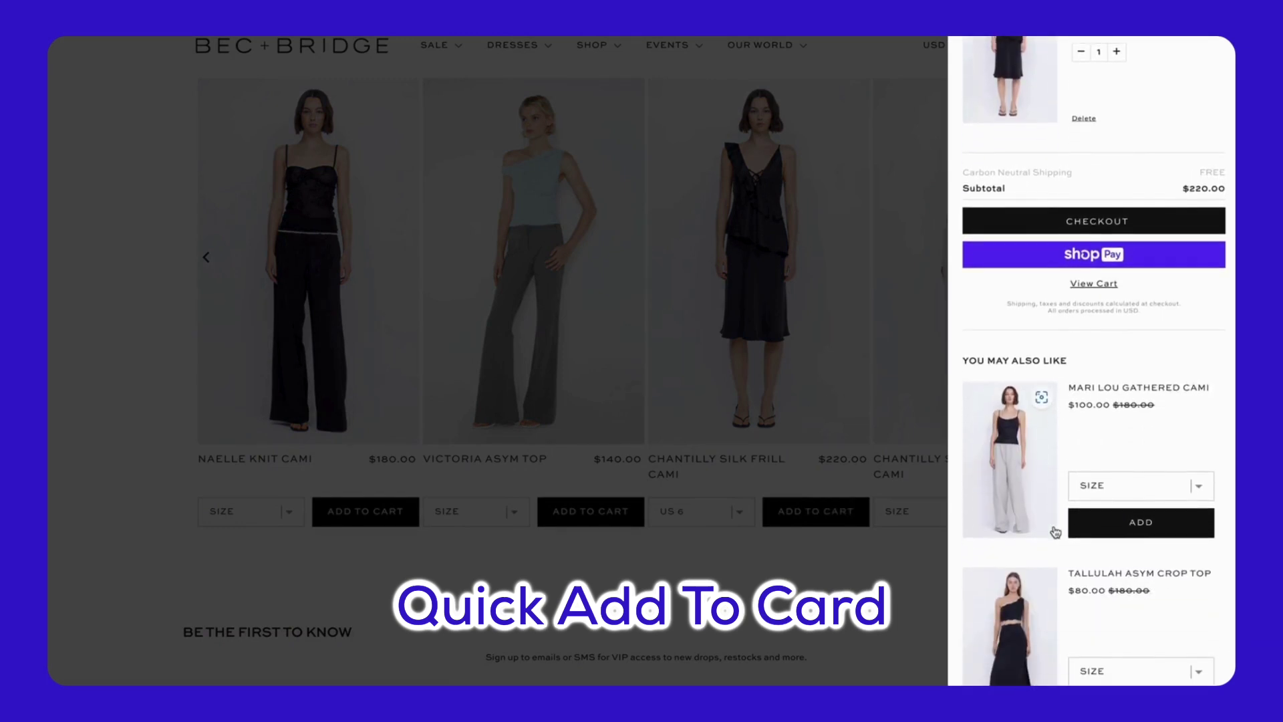
scroll(1023, 531, "down", 2)
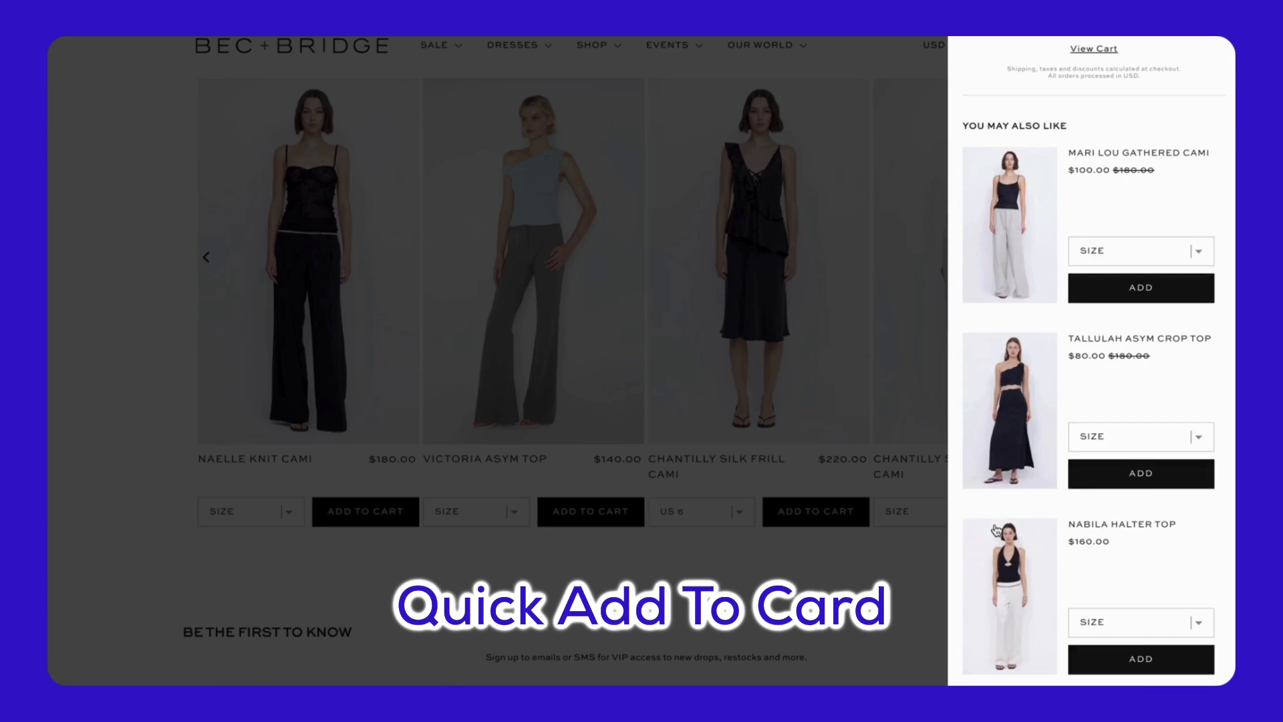
scroll(1027, 401, "up", 6)
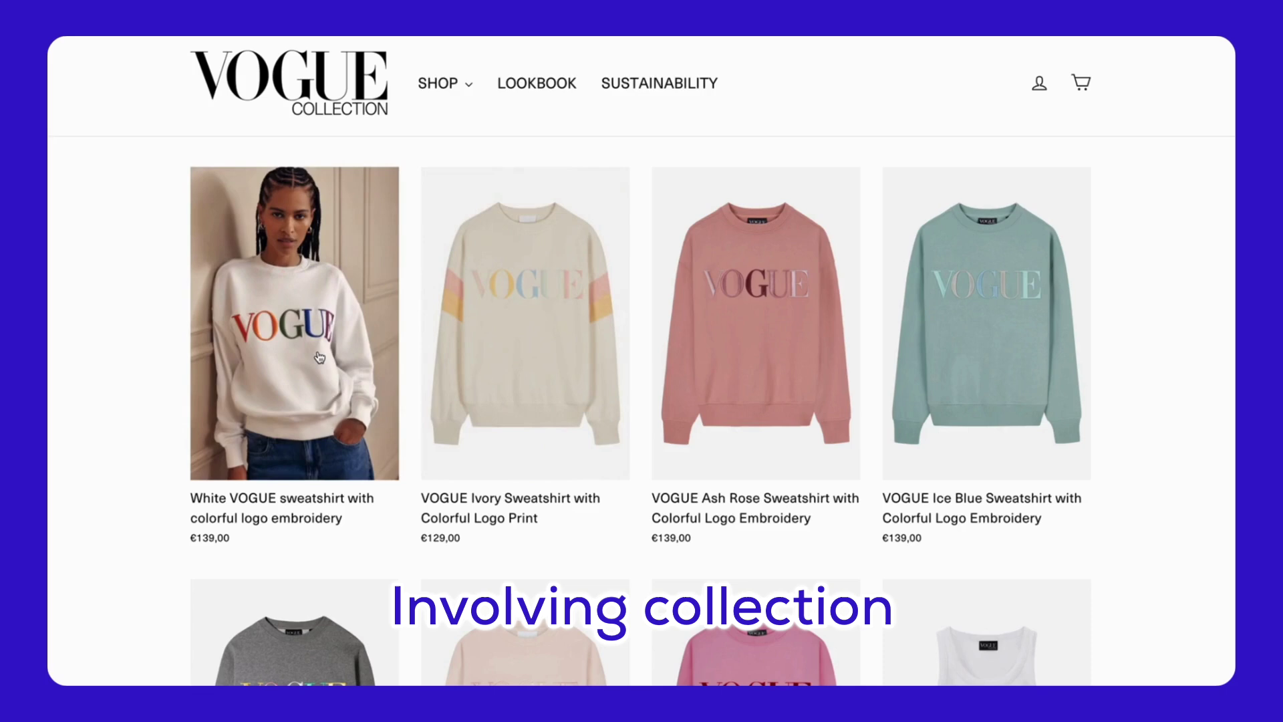
- Scroll the Vogue Collection homepage and open the grey VOGUE sweatshirt product page
scroll(314, 477, "down", 5)
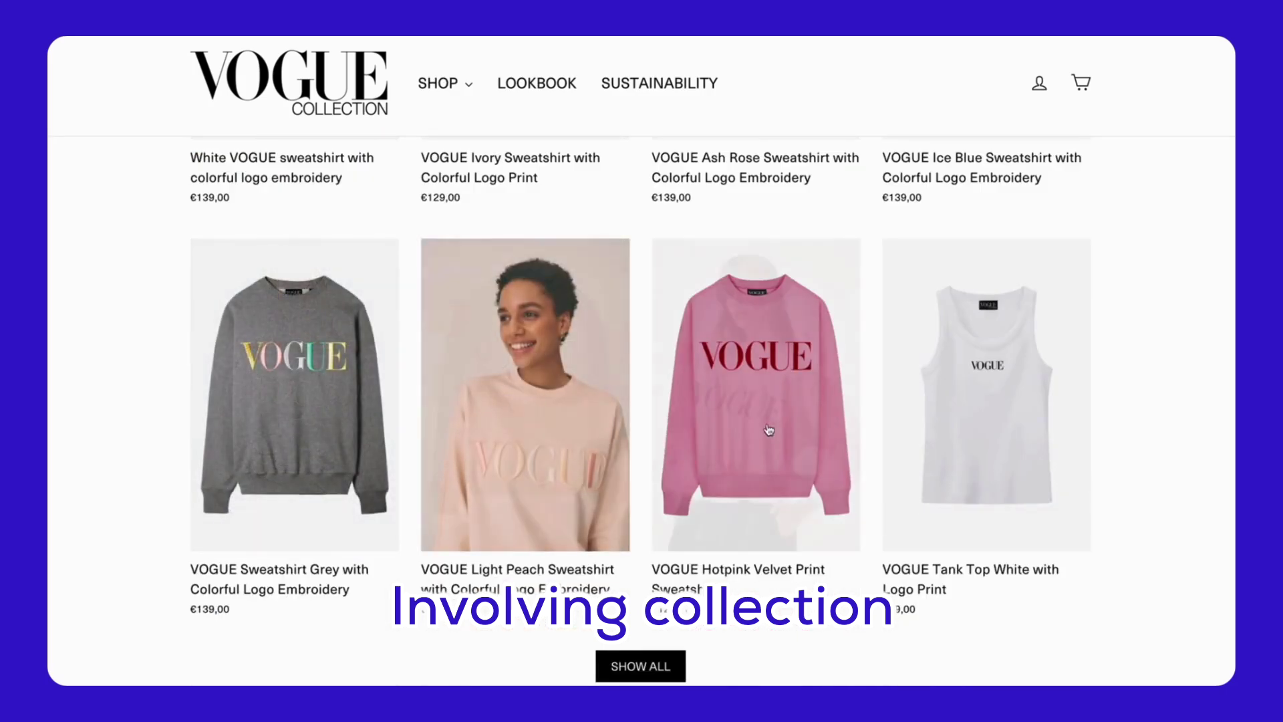
scroll(972, 332, "down", 7)
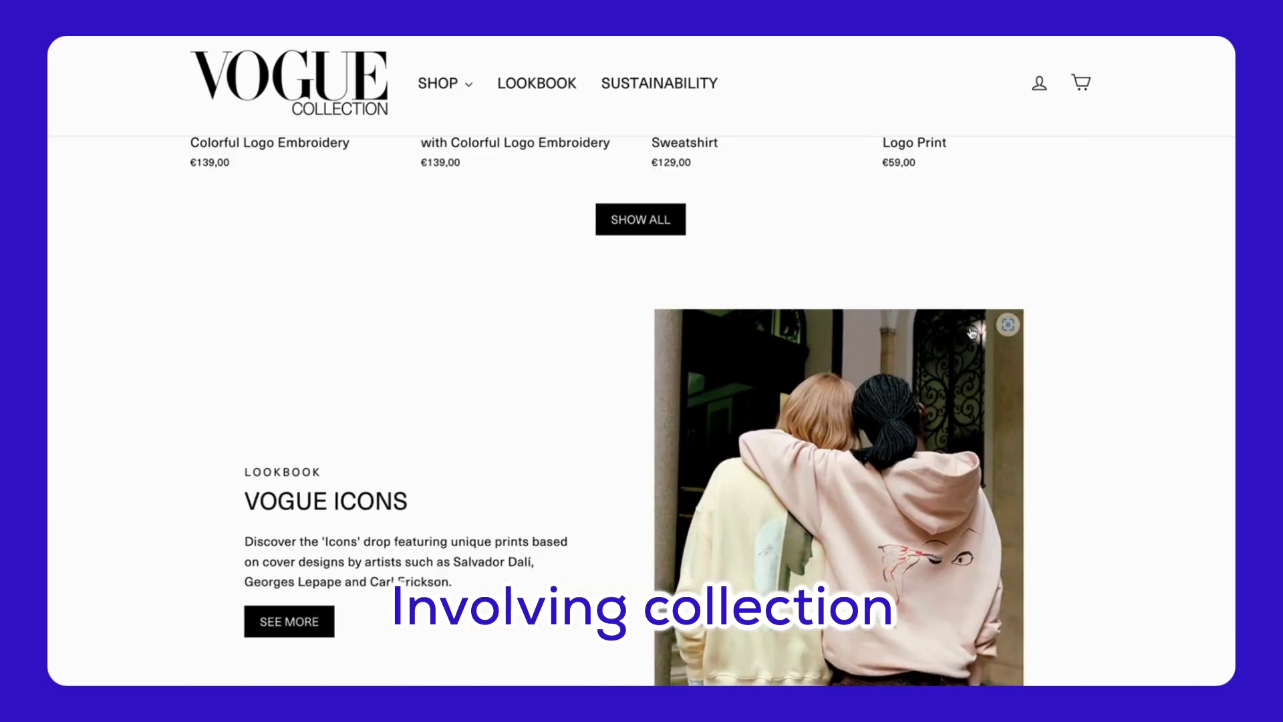
scroll(618, 459, "down", 2)
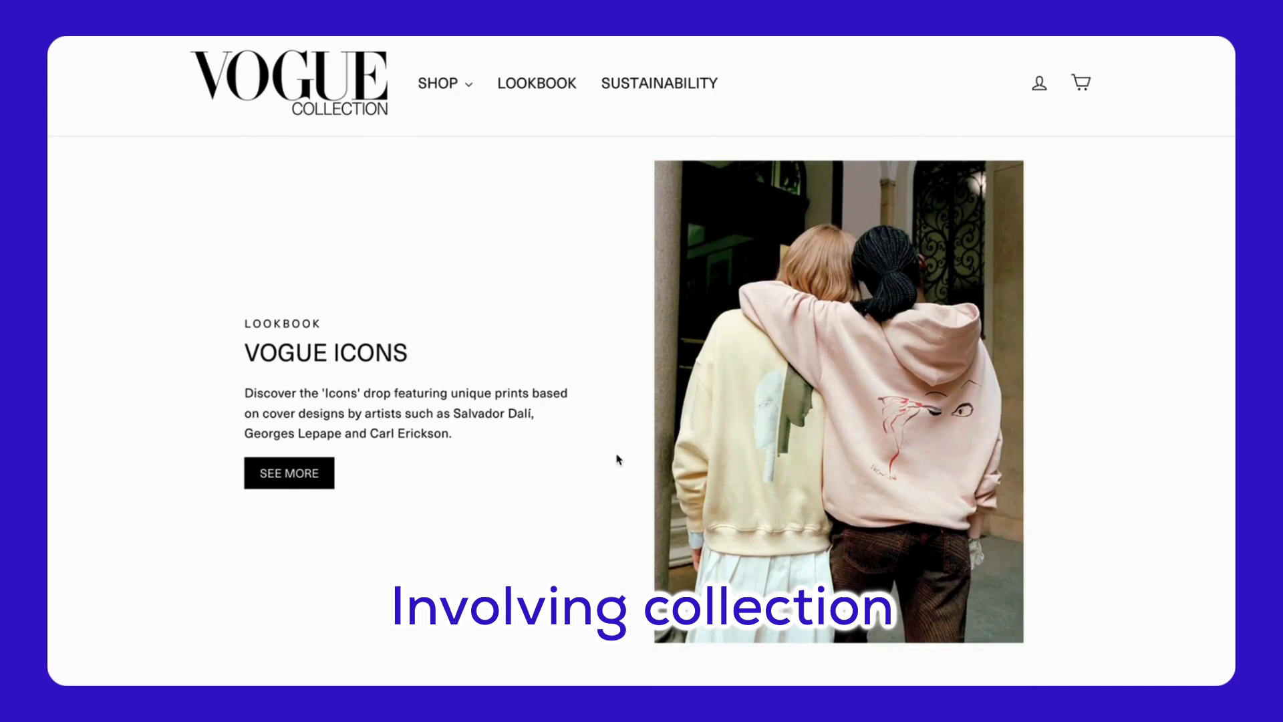
scroll(618, 460, "down", 1)
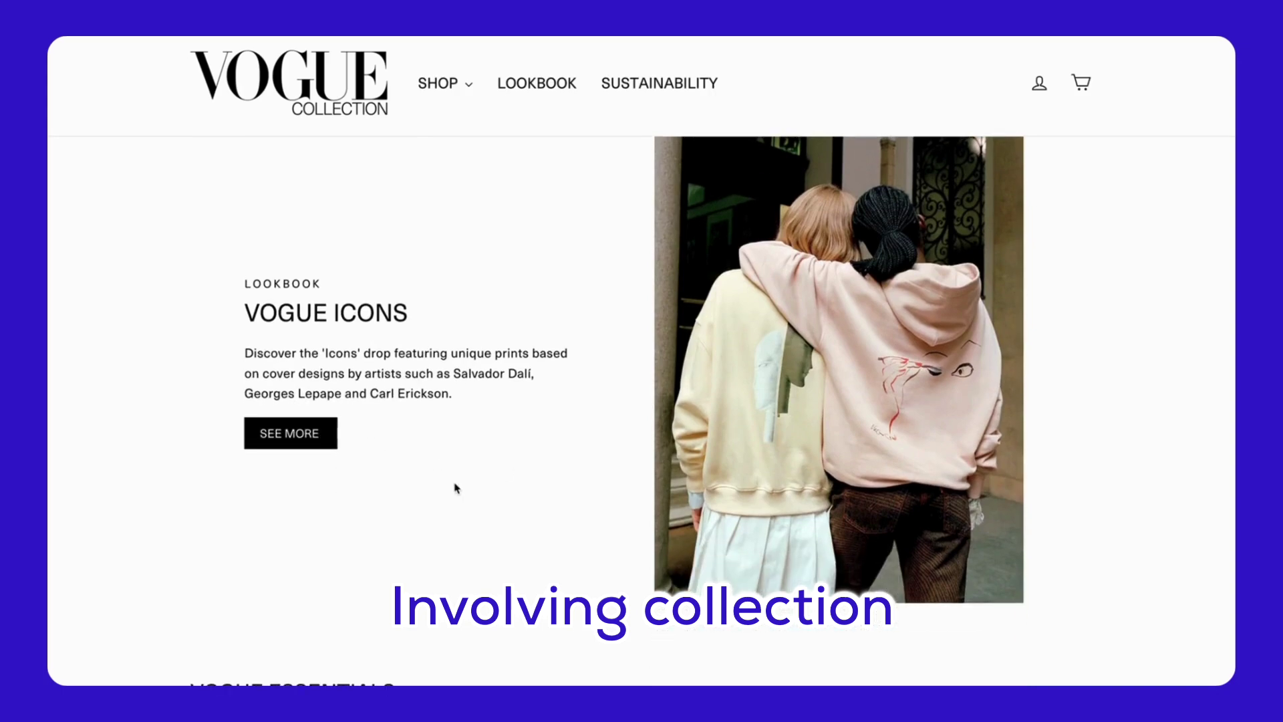
scroll(457, 489, "down", 10)
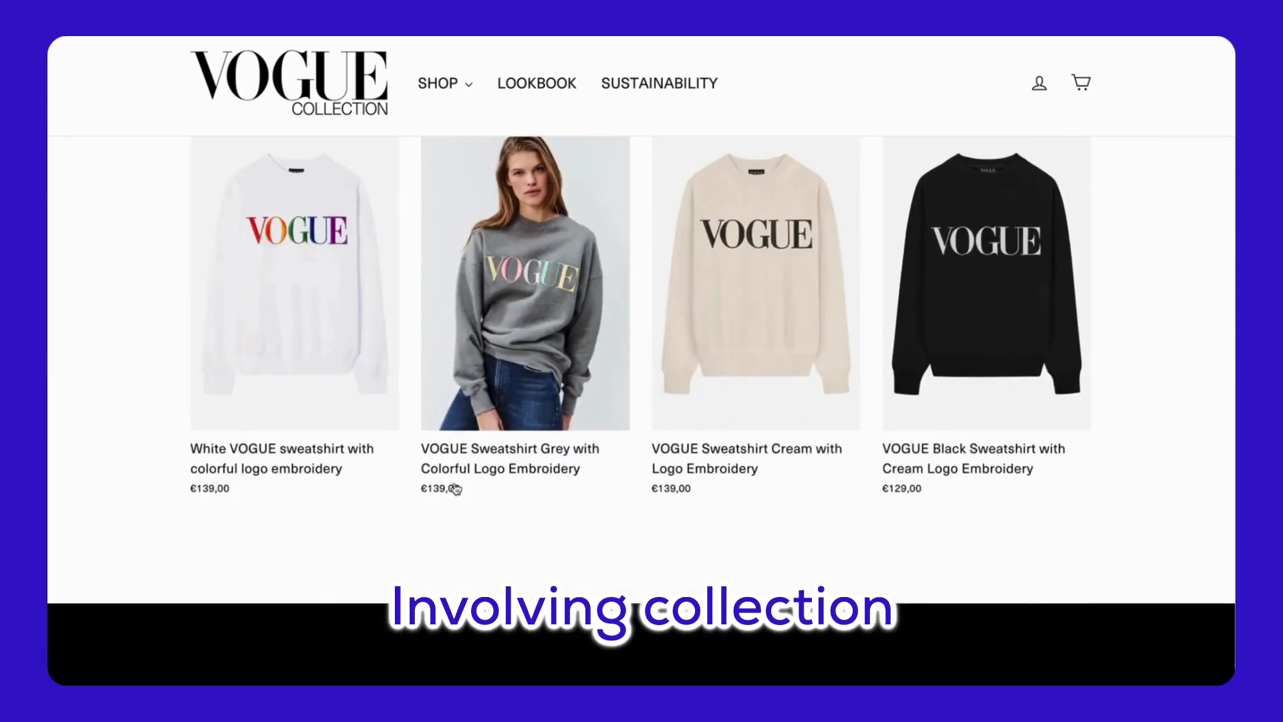
scroll(455, 489, "down", 6)
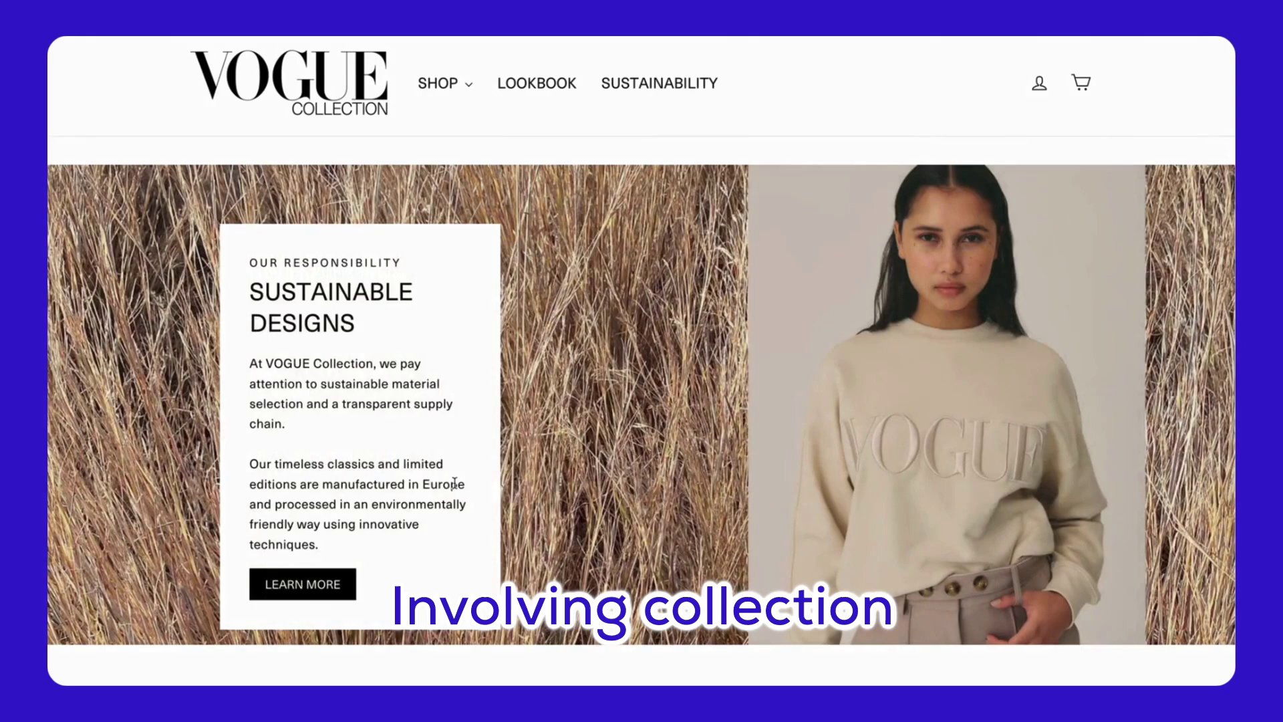
scroll(455, 483, "down", 8)
scroll(456, 489, "up", 10)
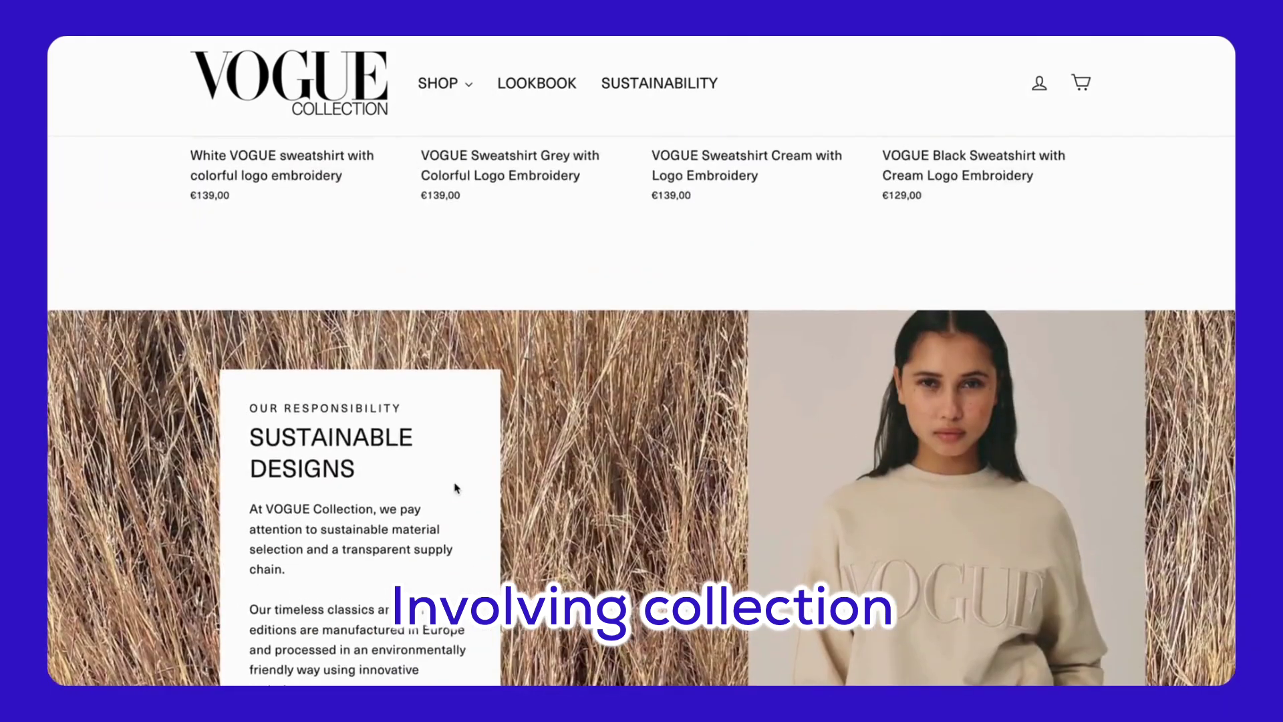
scroll(456, 488, "up", 9)
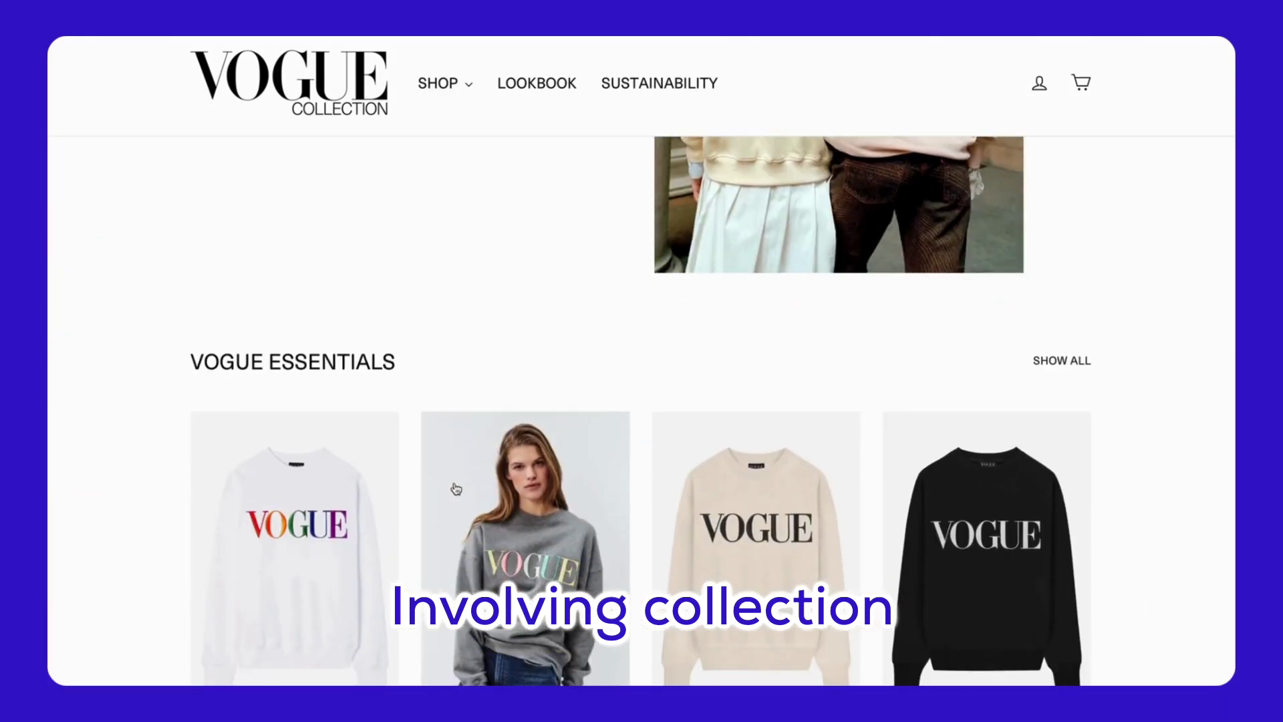
scroll(478, 539, "down", 1)
left_click(478, 539)
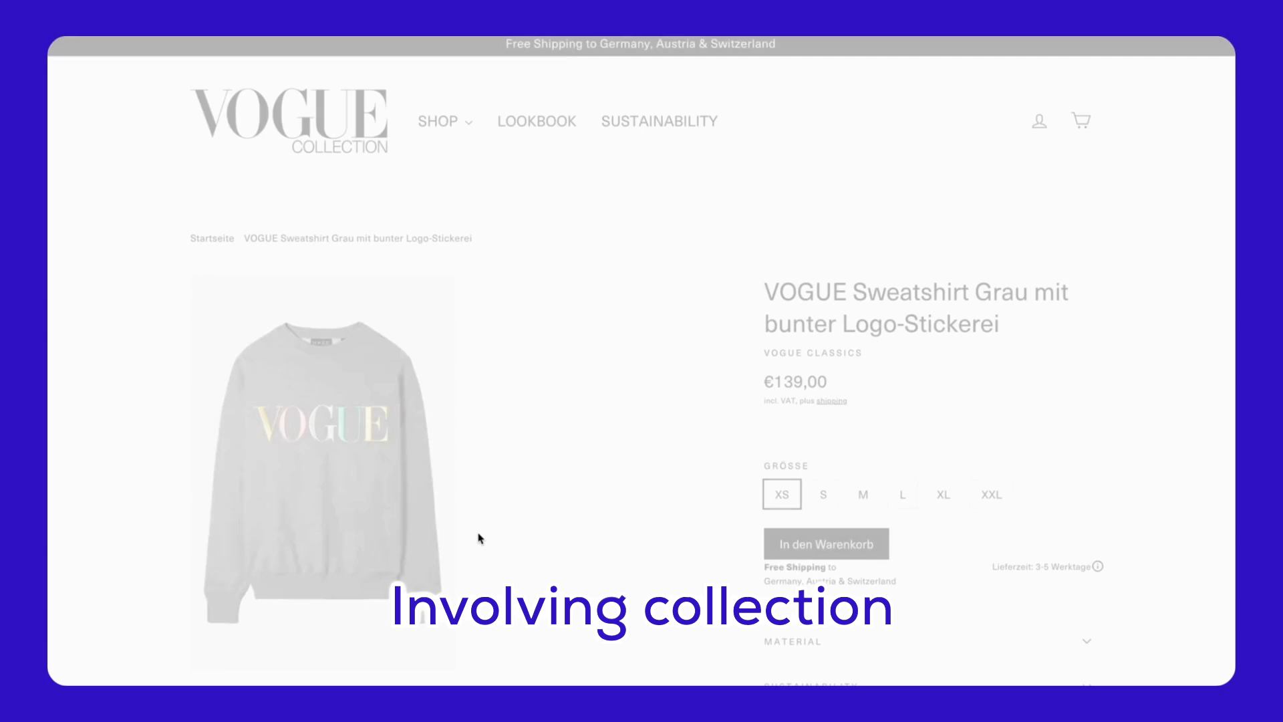
- Expand the MATERIAL details showing 100% Organic Cotton, Made in Portugal
scroll(497, 517, "down", 1)
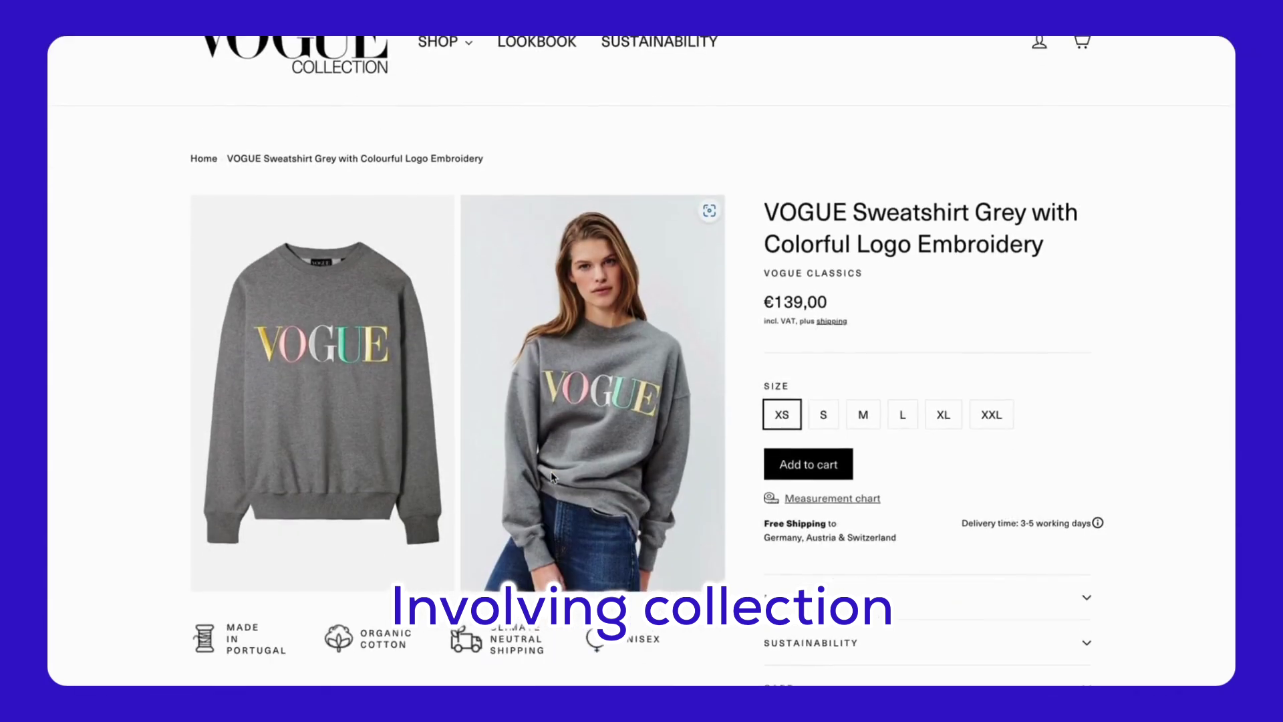
scroll(813, 537, "down", 1)
left_click(813, 540)
scroll(813, 539, "down", 5)
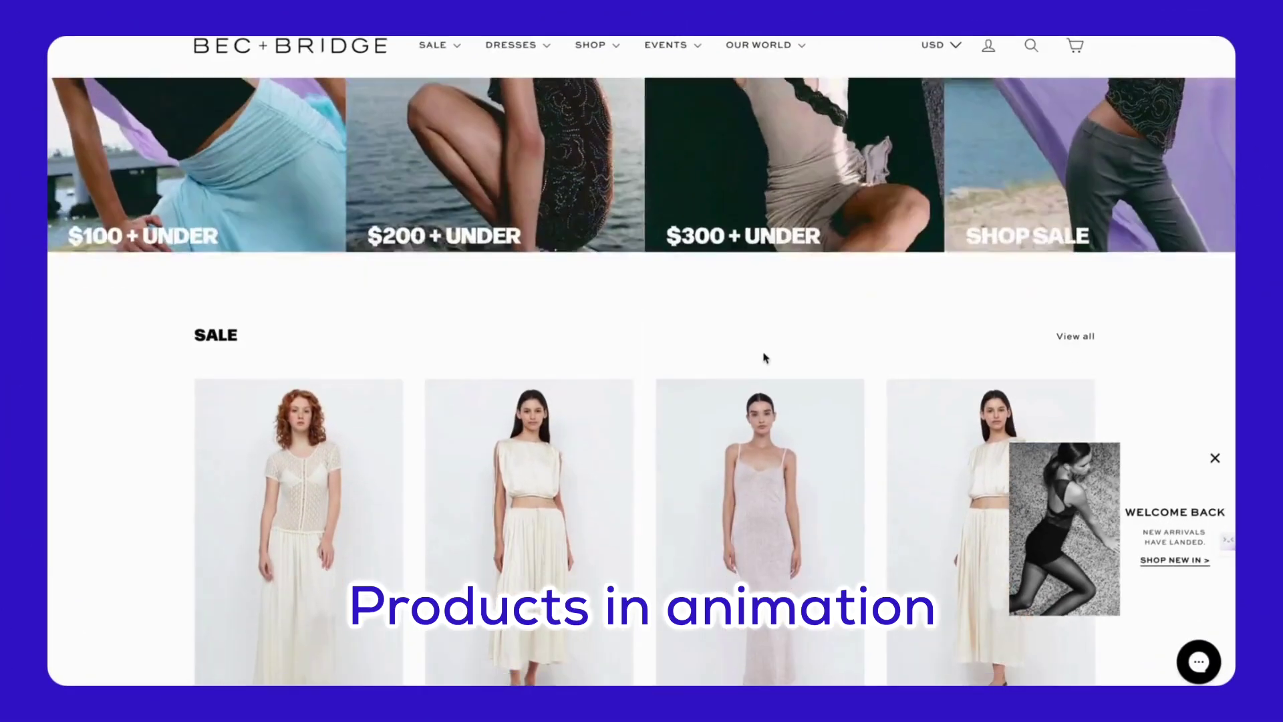
- Dismiss the Welcome Back popup on the Bec + Bridge homepage
scroll(765, 358, "down", 2)
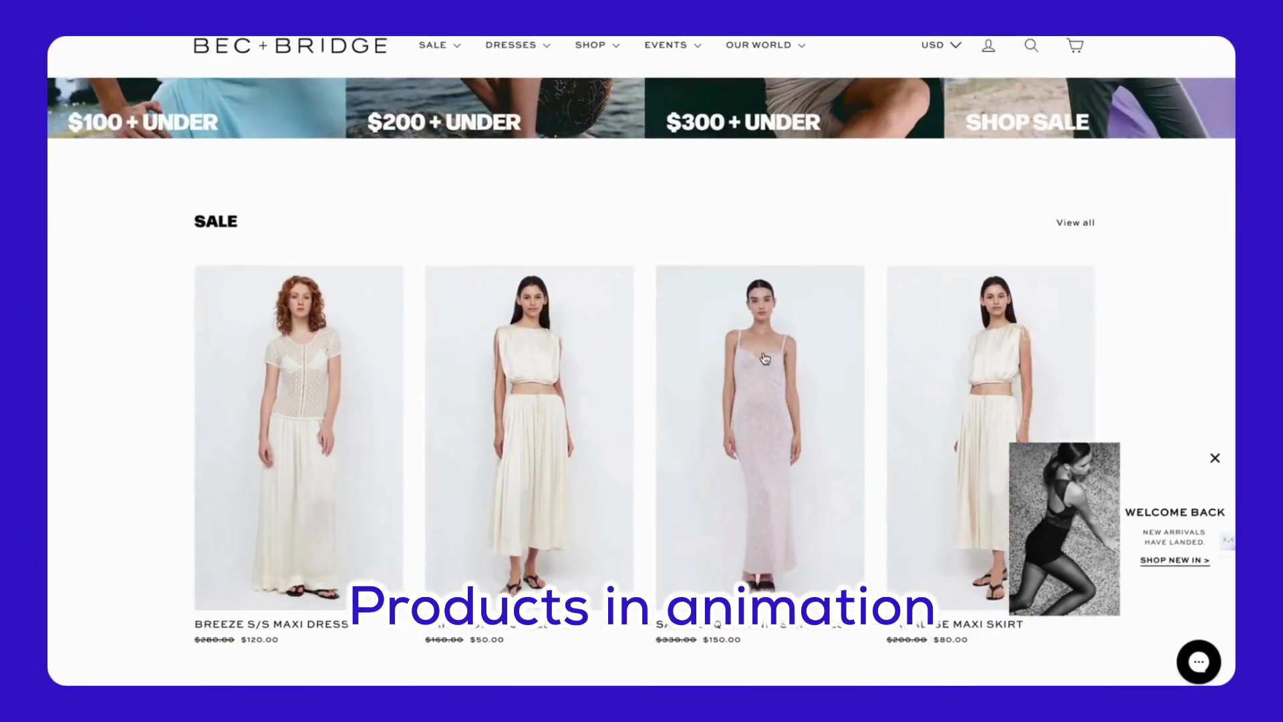
scroll(766, 358, "down", 1)
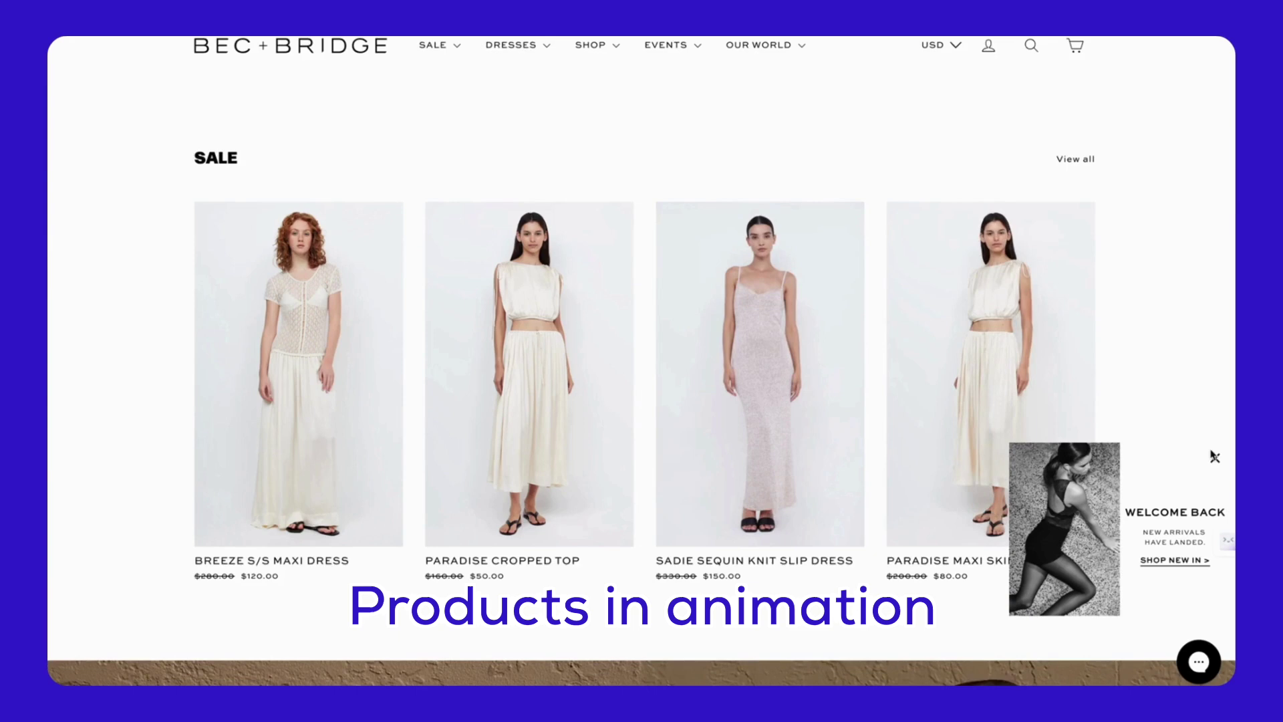
left_click(1215, 458)
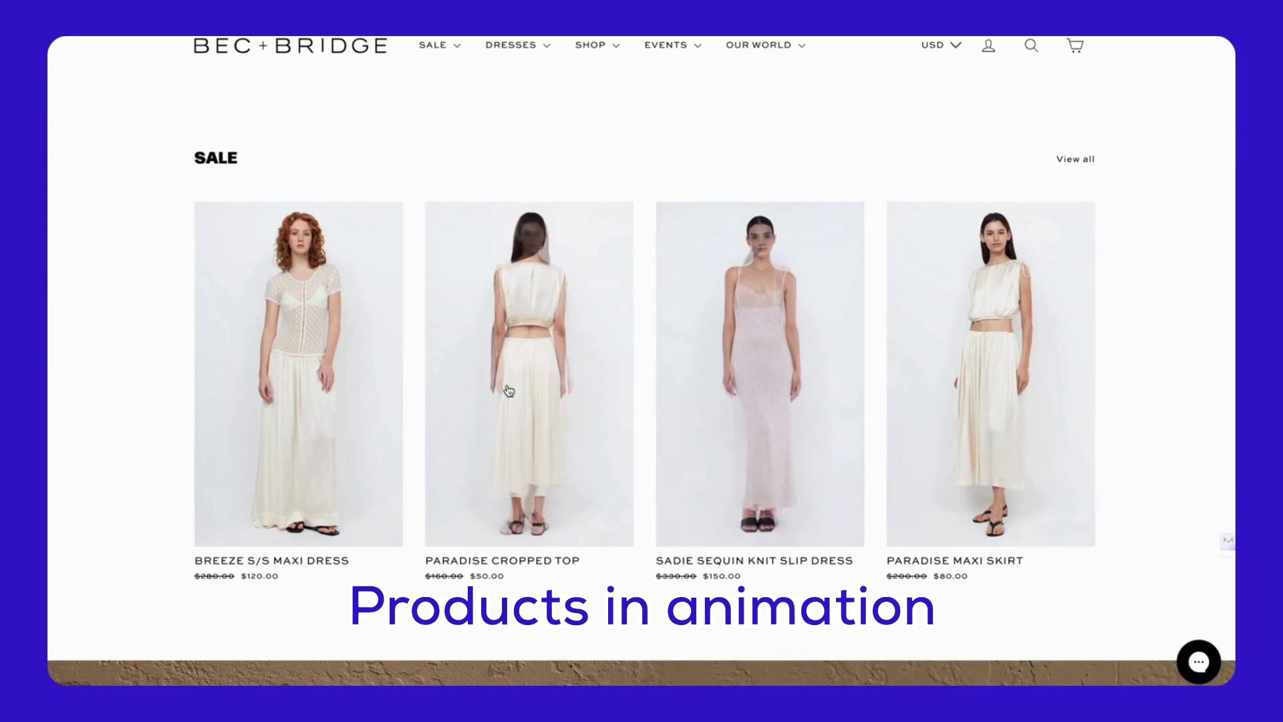
- Scroll down through the homepage banners to the $200 + UNDER product row
scroll(331, 378, "down", 1)
scroll(332, 378, "down", 8)
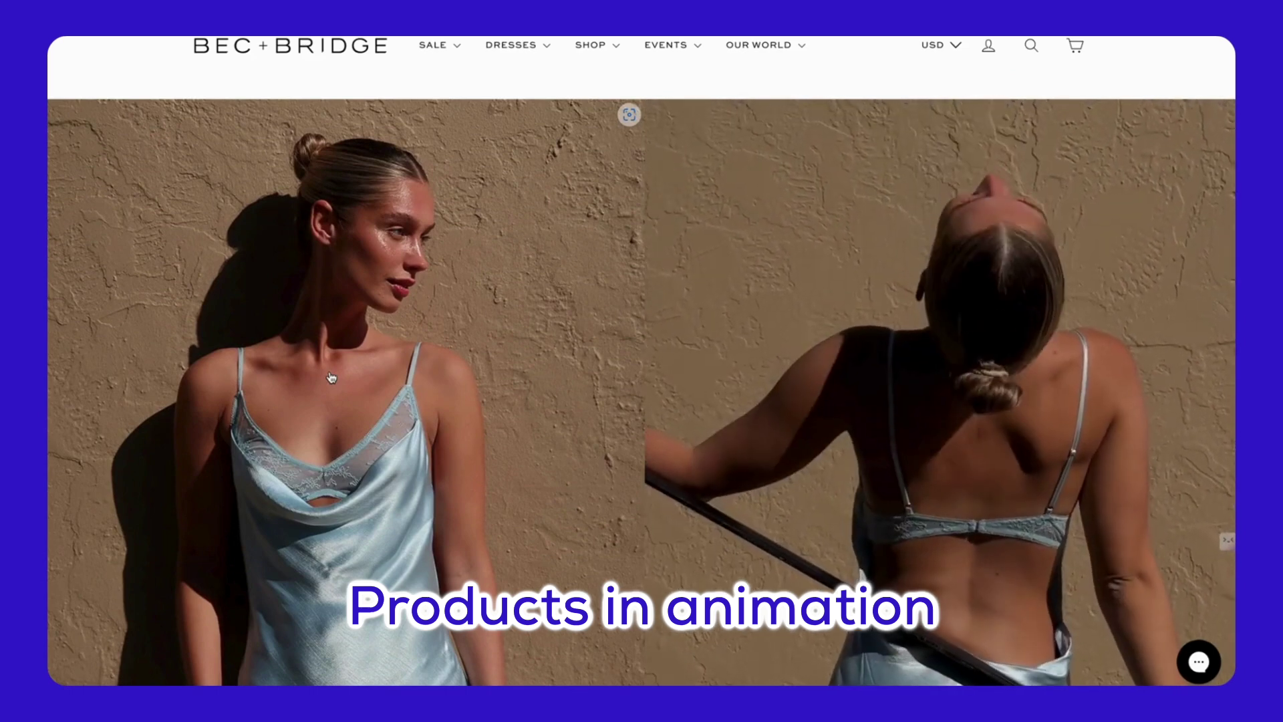
scroll(331, 378, "down", 1)
scroll(332, 378, "down", 3)
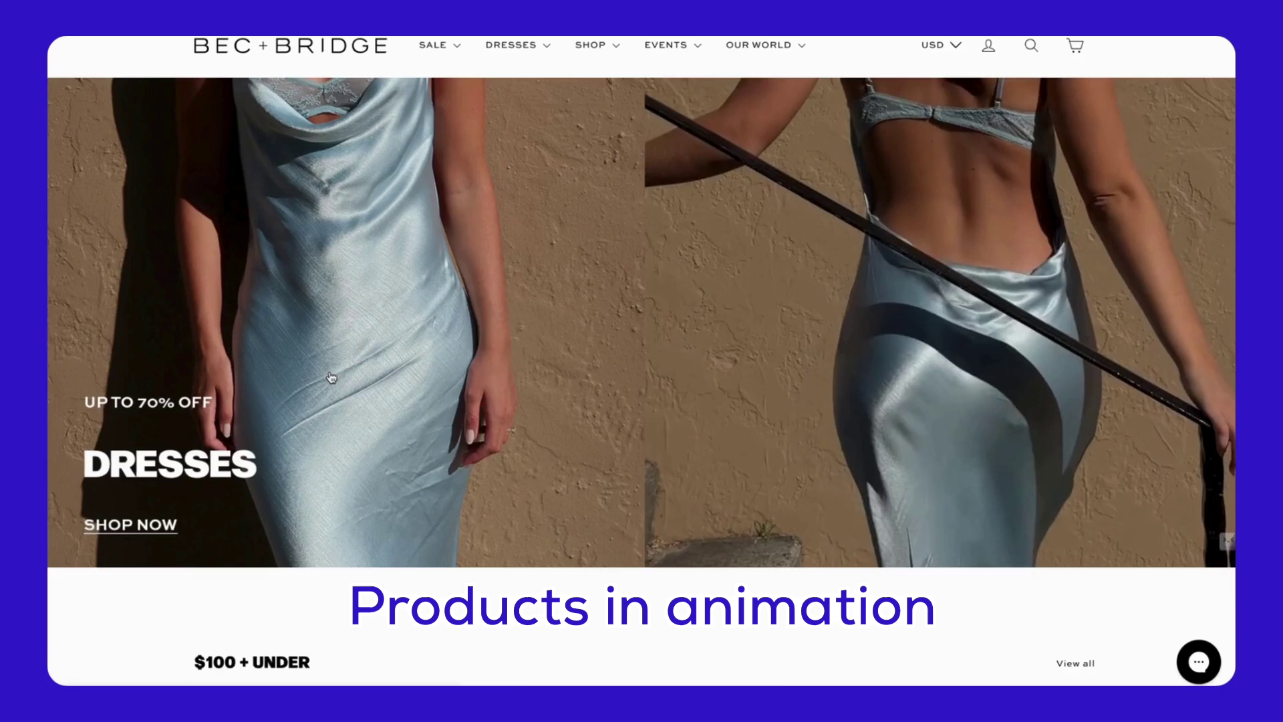
scroll(332, 377, "down", 5)
scroll(332, 377, "down", 2)
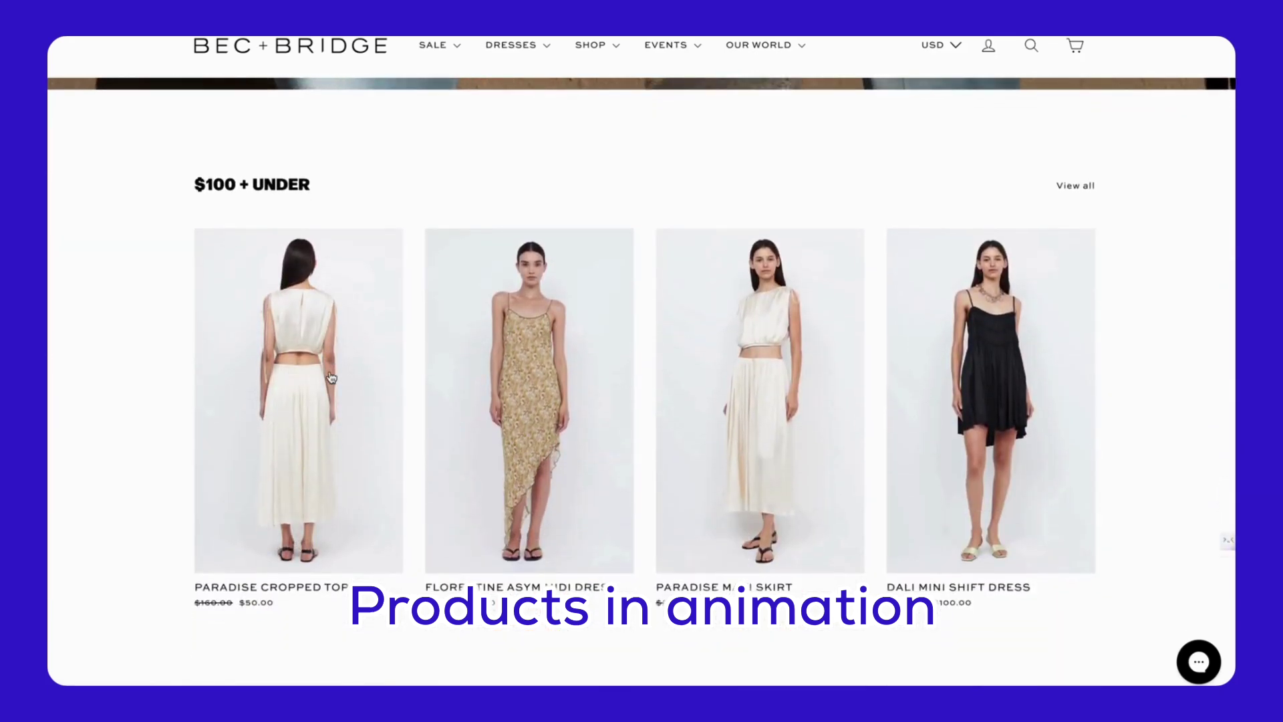
scroll(332, 377, "down", 2)
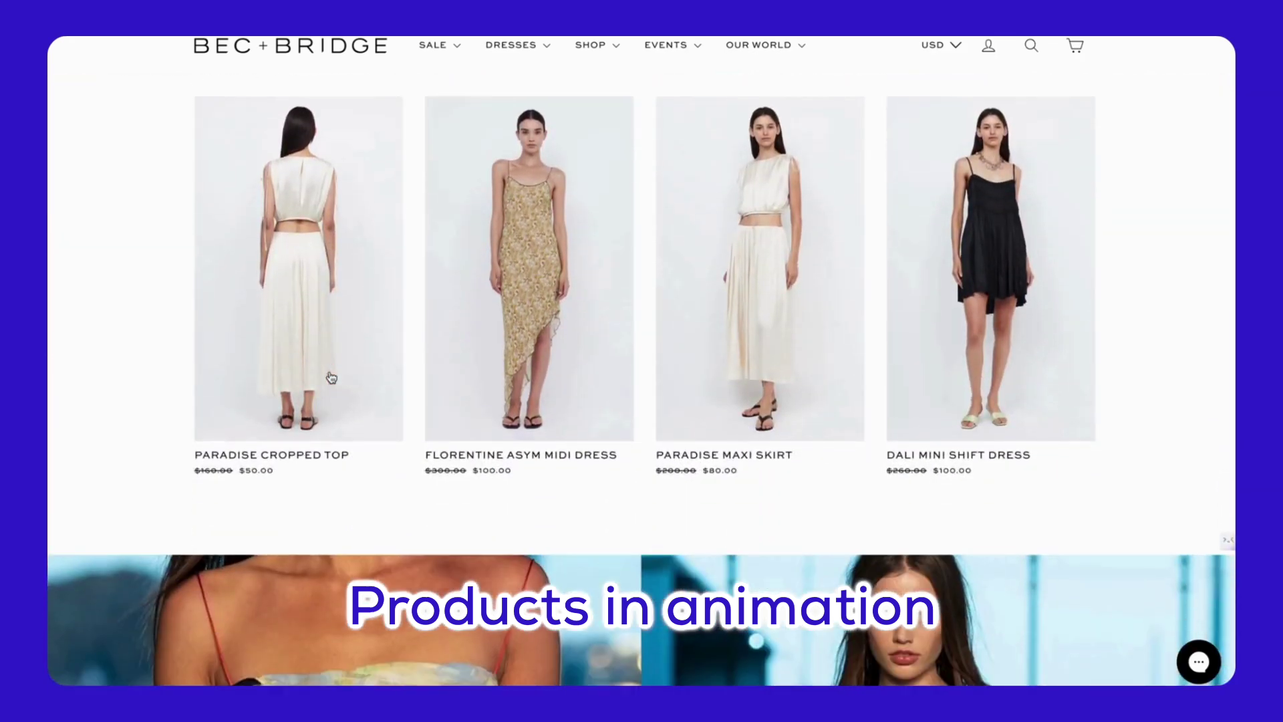
scroll(332, 378, "down", 5)
scroll(331, 378, "down", 2)
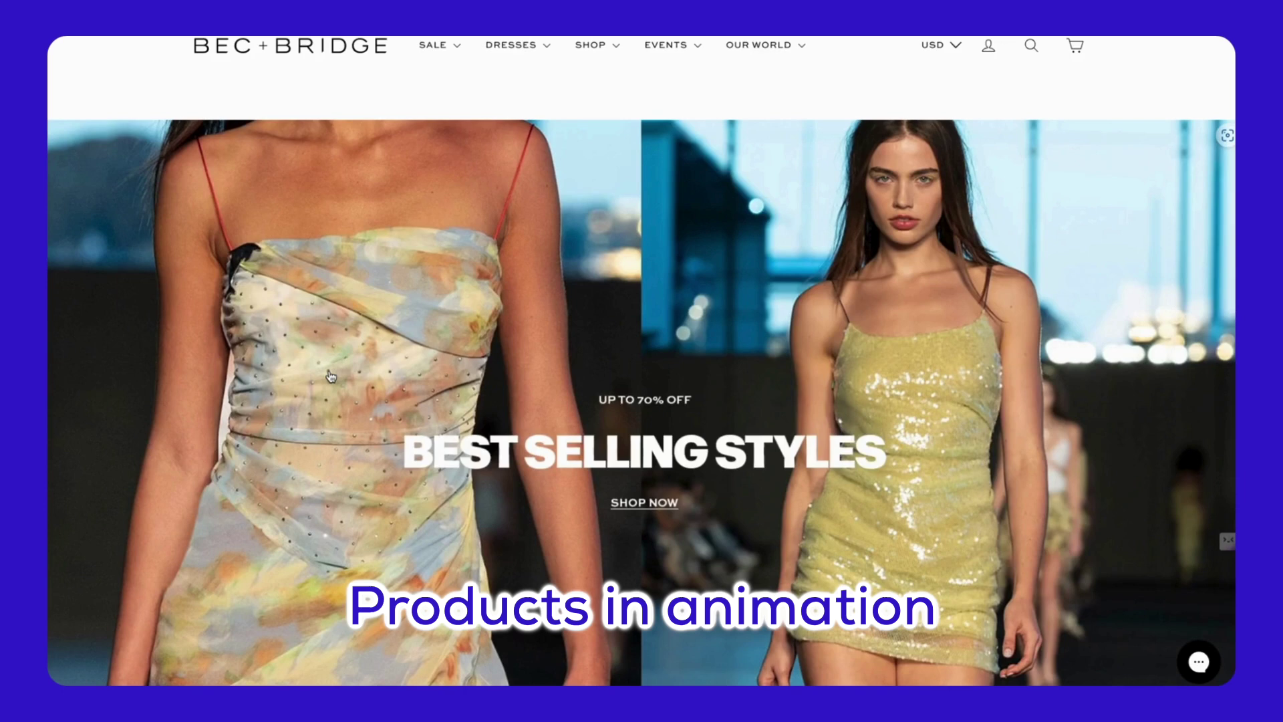
scroll(332, 378, "down", 1)
scroll(331, 378, "down", 9)
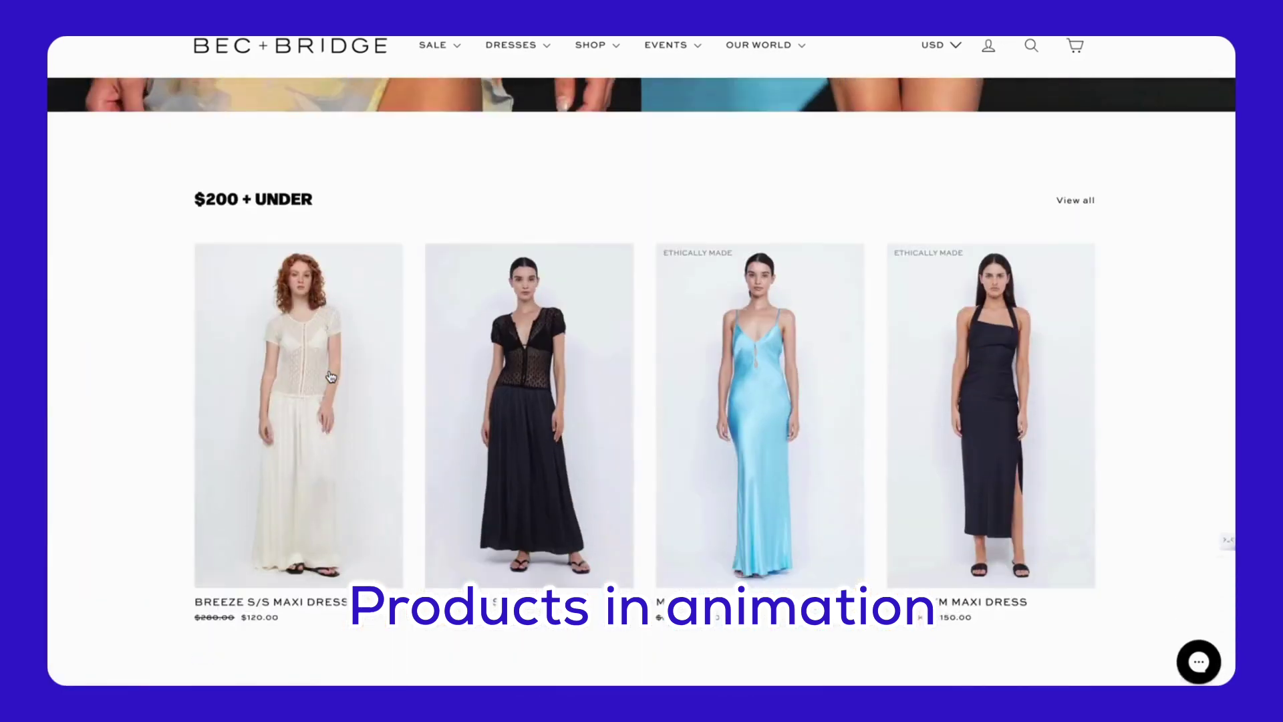
scroll(332, 378, "down", 1)
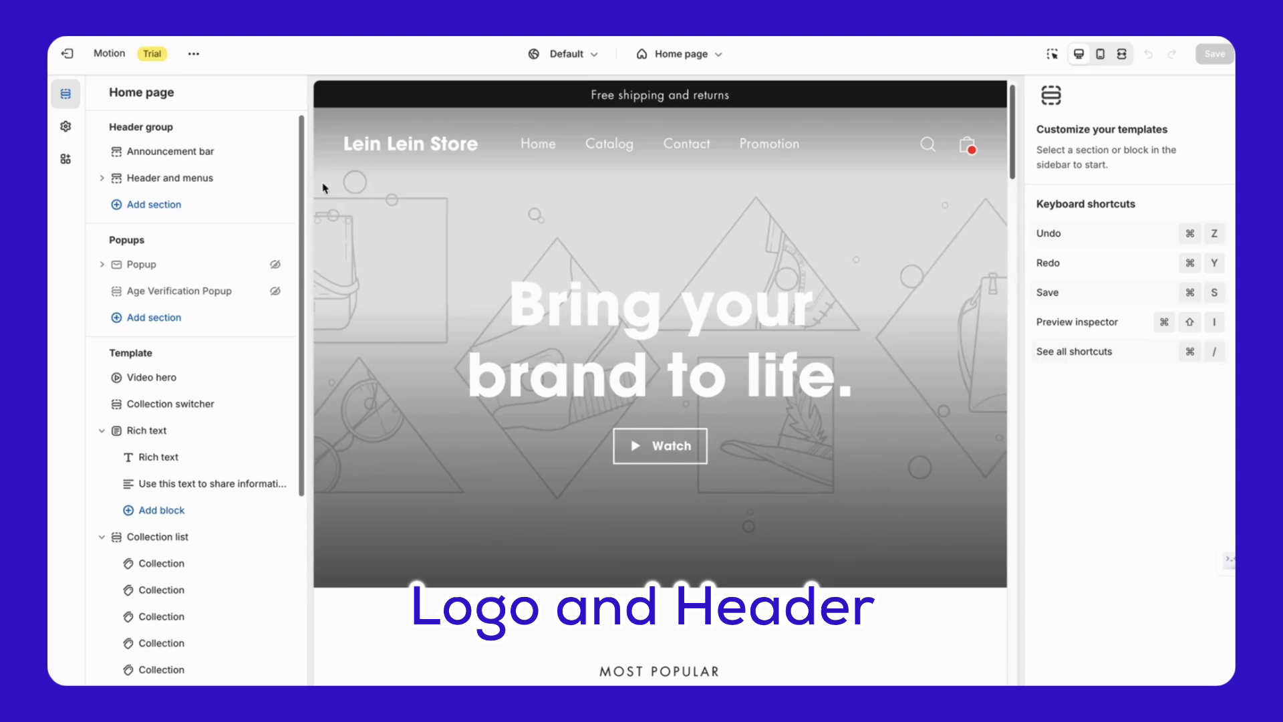
- Set the header logo to the uploaded logo PNG found by searching 'logo'
left_click(174, 182)
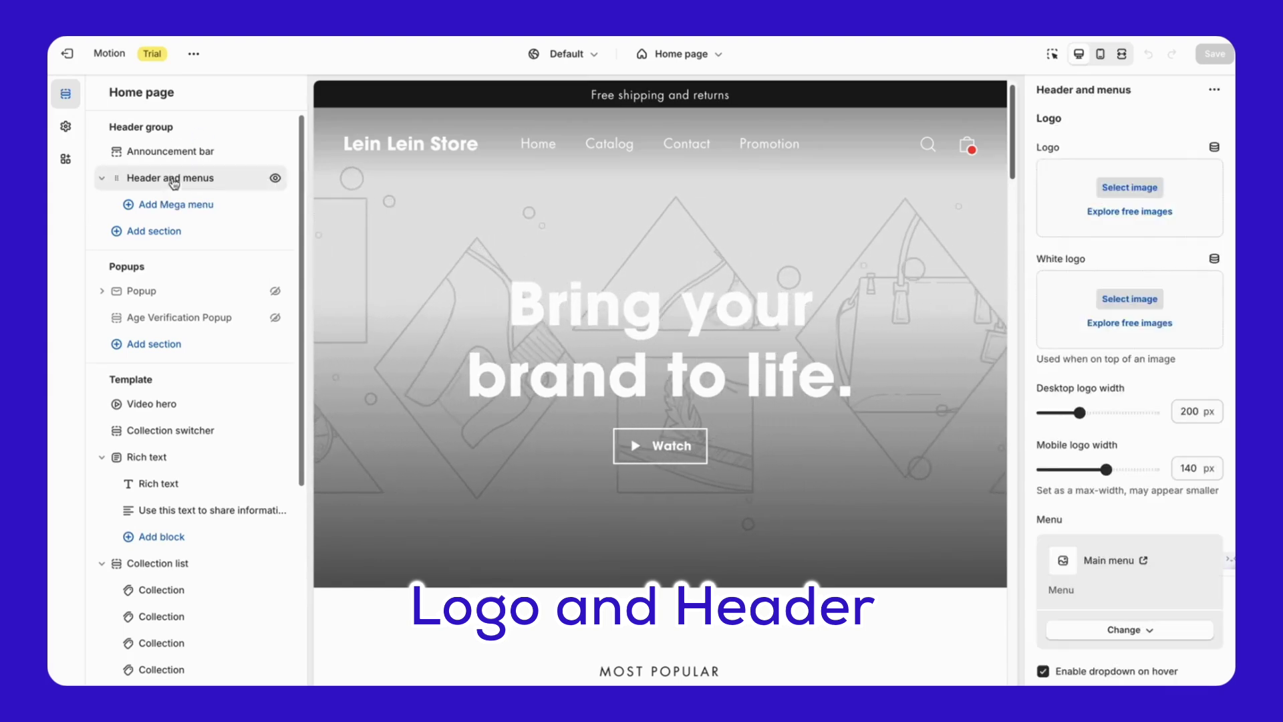
left_click(1129, 189)
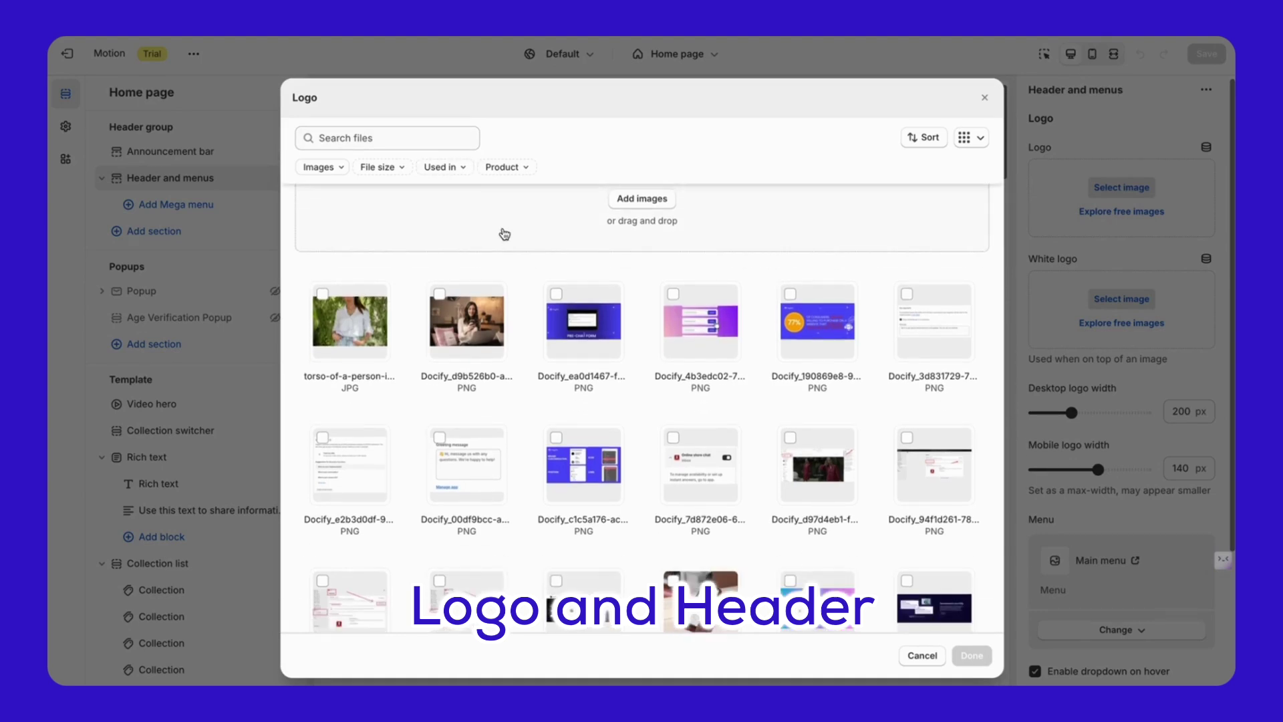
type("logo")
left_click(331, 328)
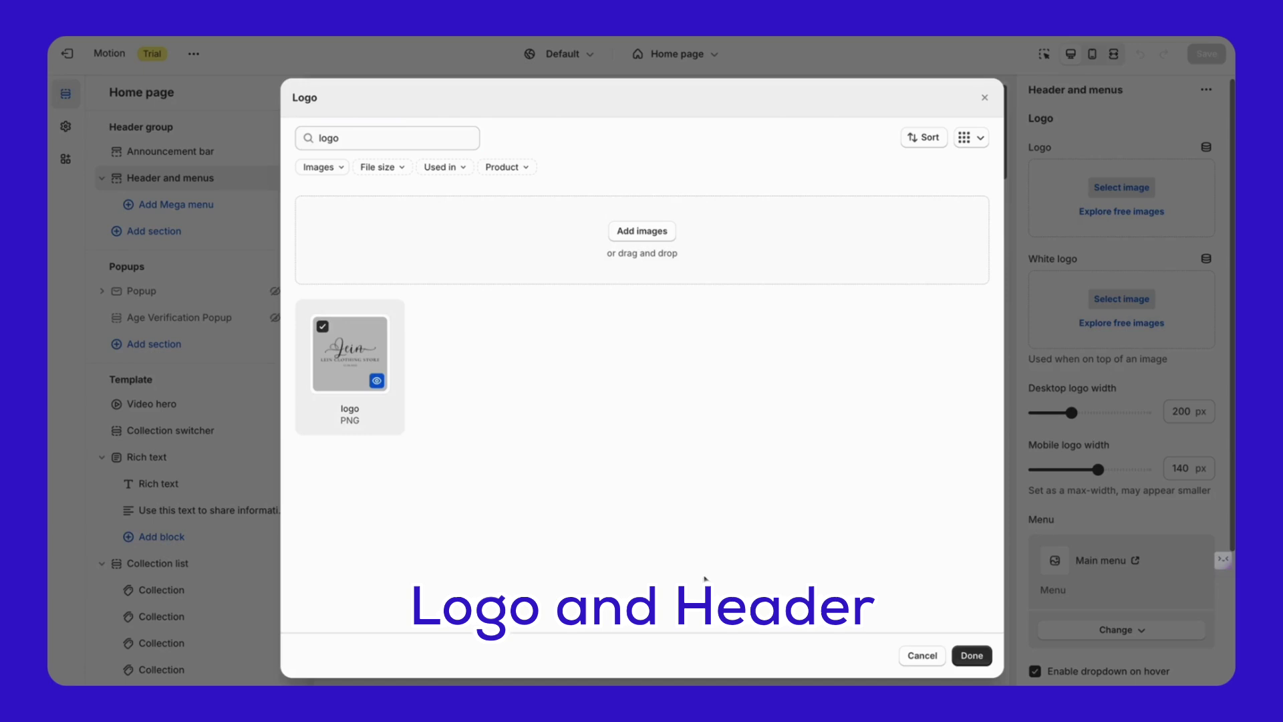
left_click(972, 655)
- Adjust the logo widths to 100 px on desktop and 120 px on mobile
scroll(1115, 446, "down", 3)
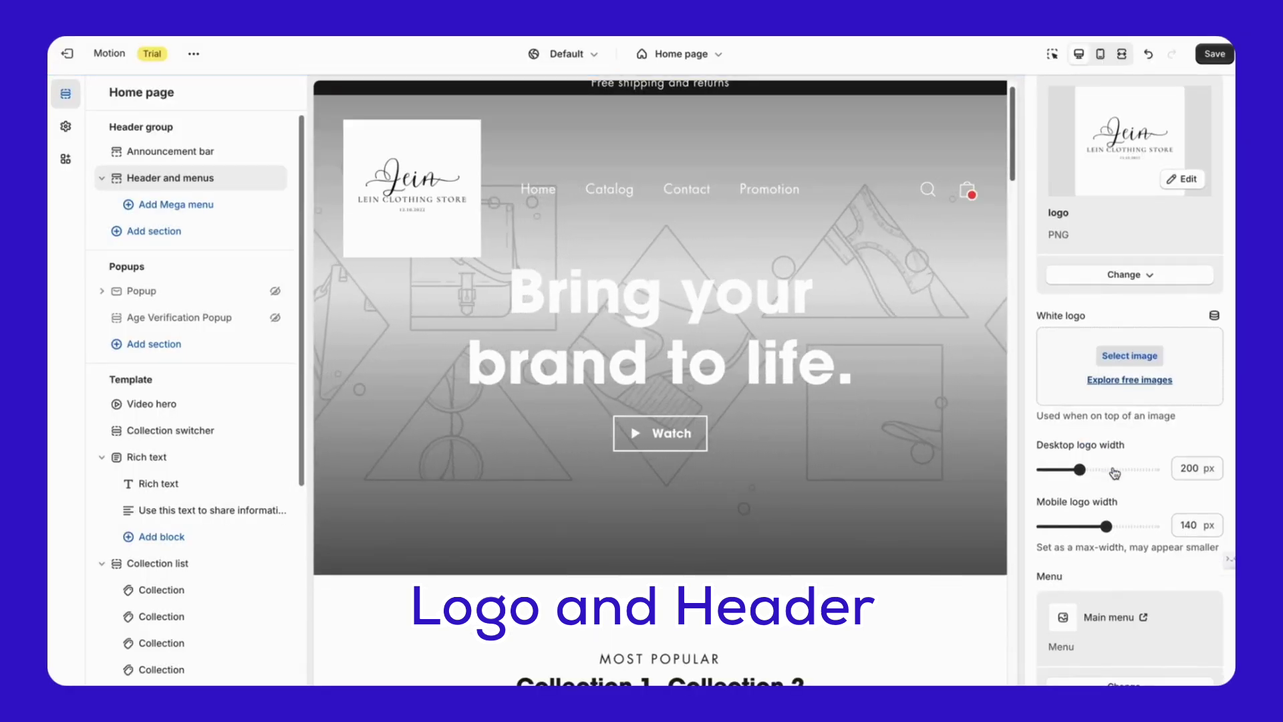
left_click_drag(1080, 381, 1054, 382)
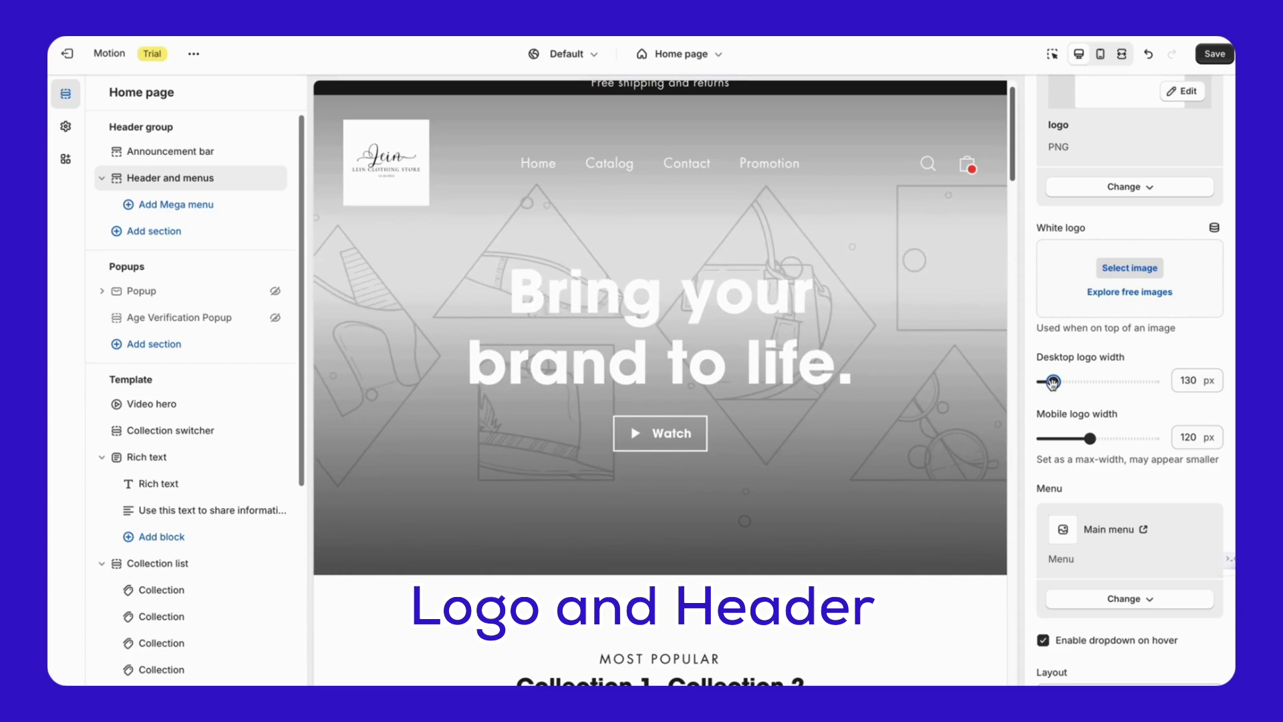
scroll(1091, 421, "down", 3)
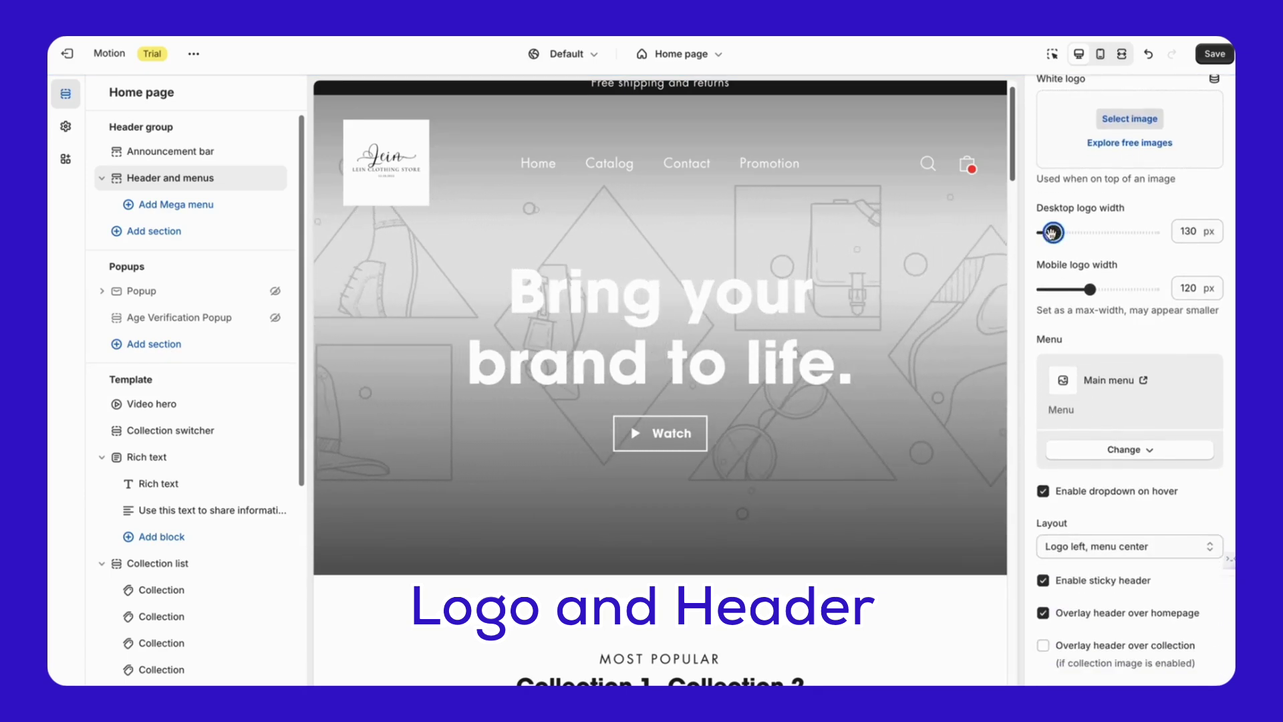
scroll(1087, 341, "down", 1)
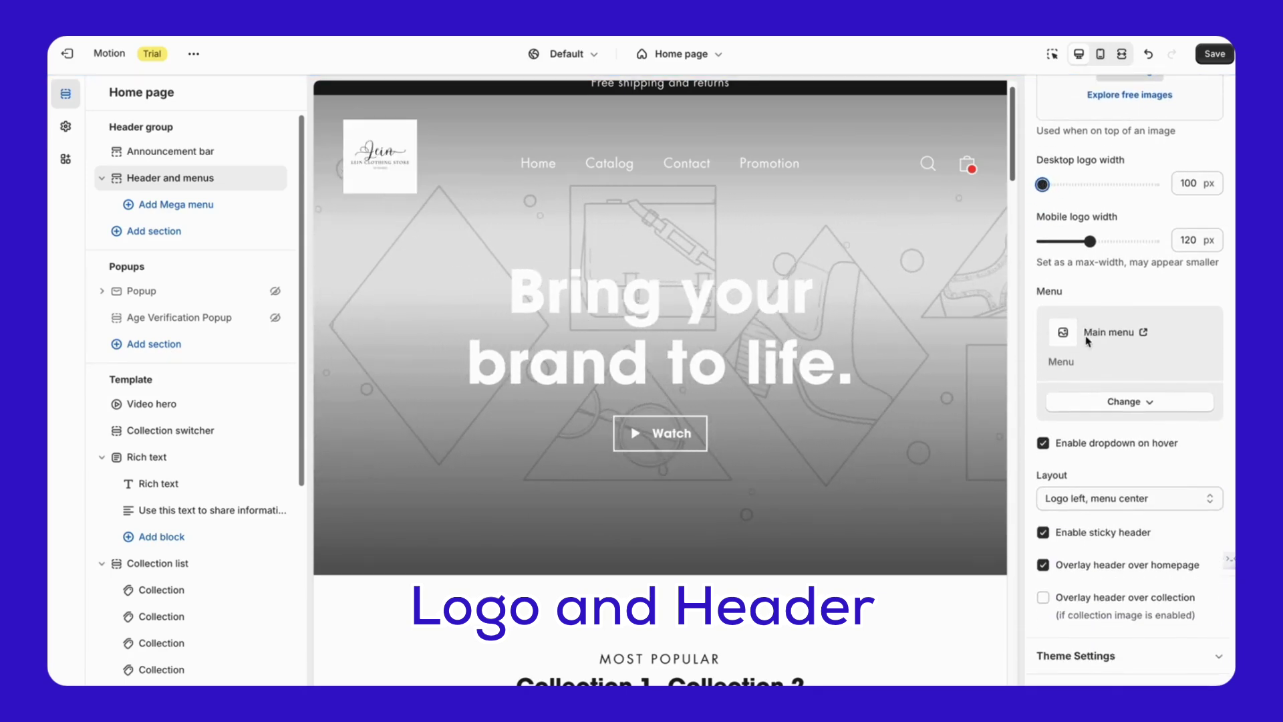
left_click_drag(1035, 262, 1234, 269)
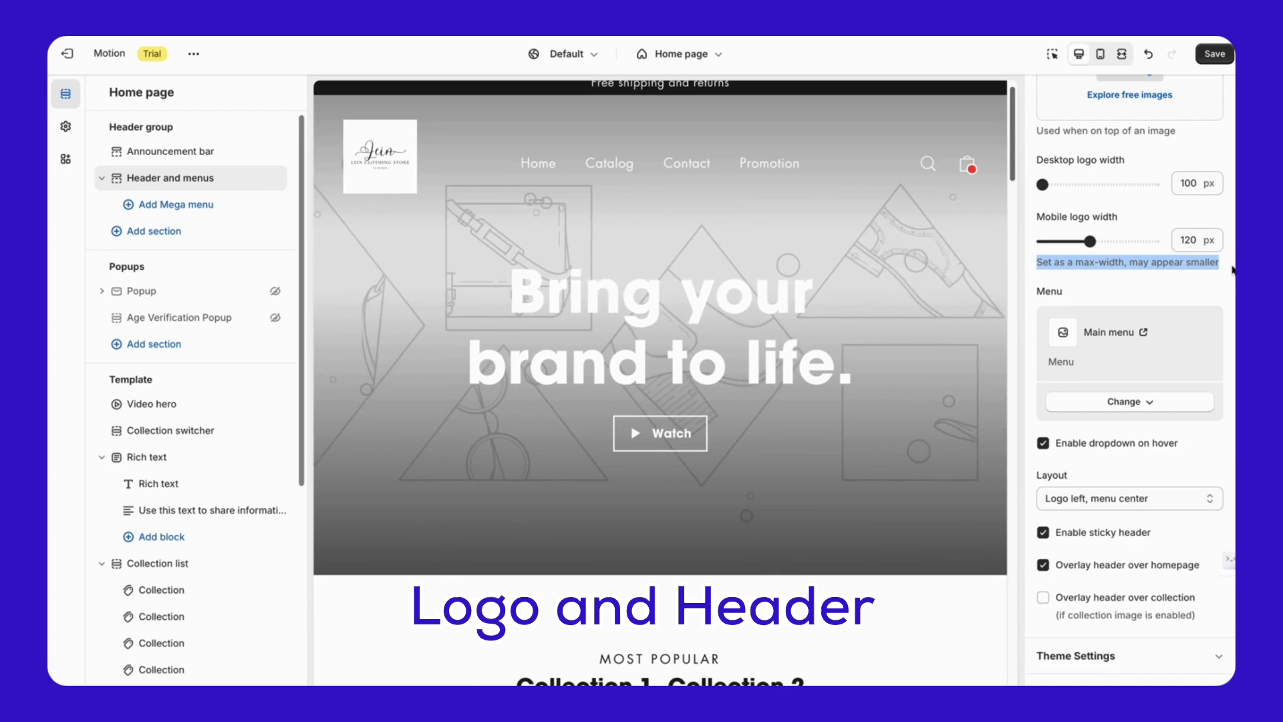
- Choose the 'Logo left, menu left' header layout, leaving 'Overlay header over homepage' on
left_click(1037, 271)
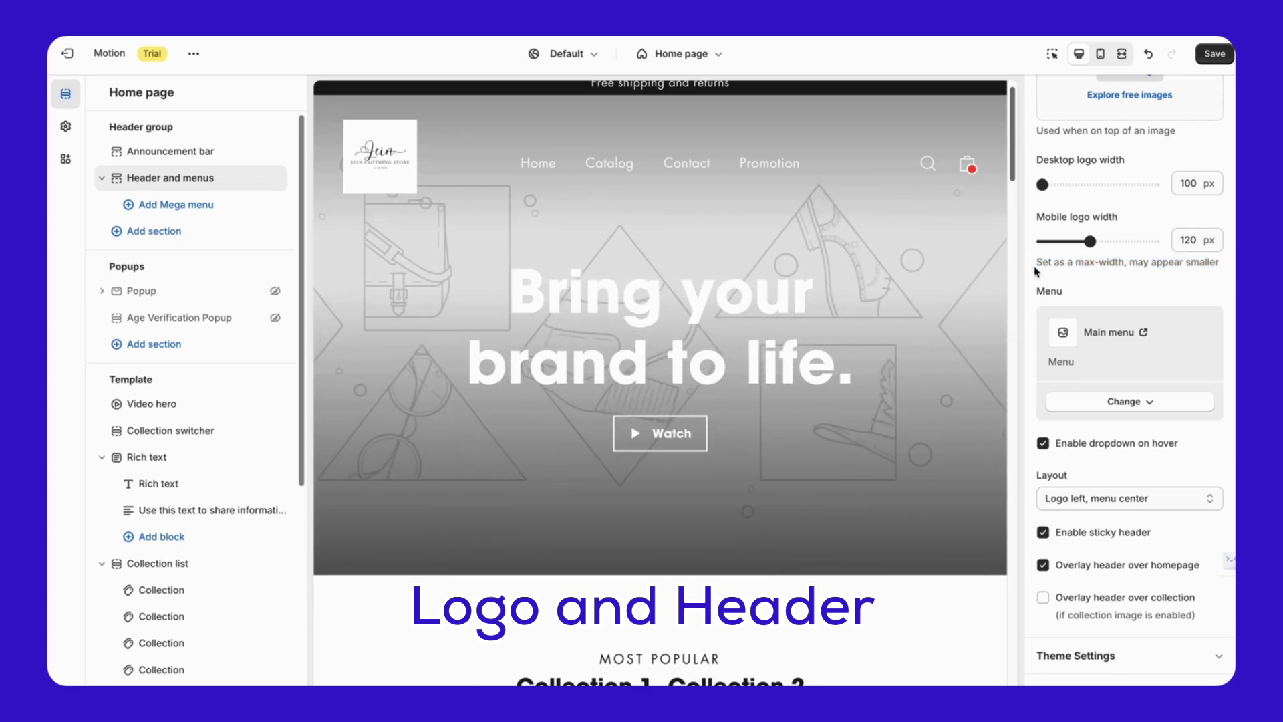
left_click(1130, 499)
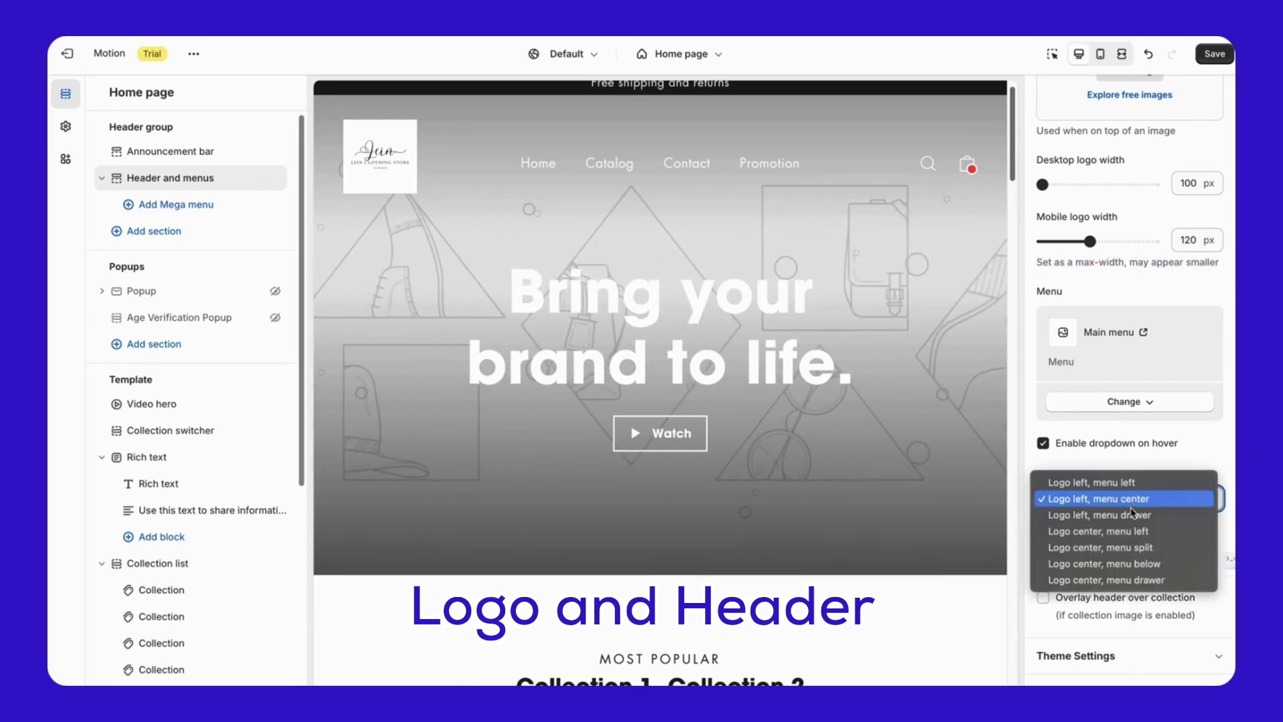
left_click(1135, 528)
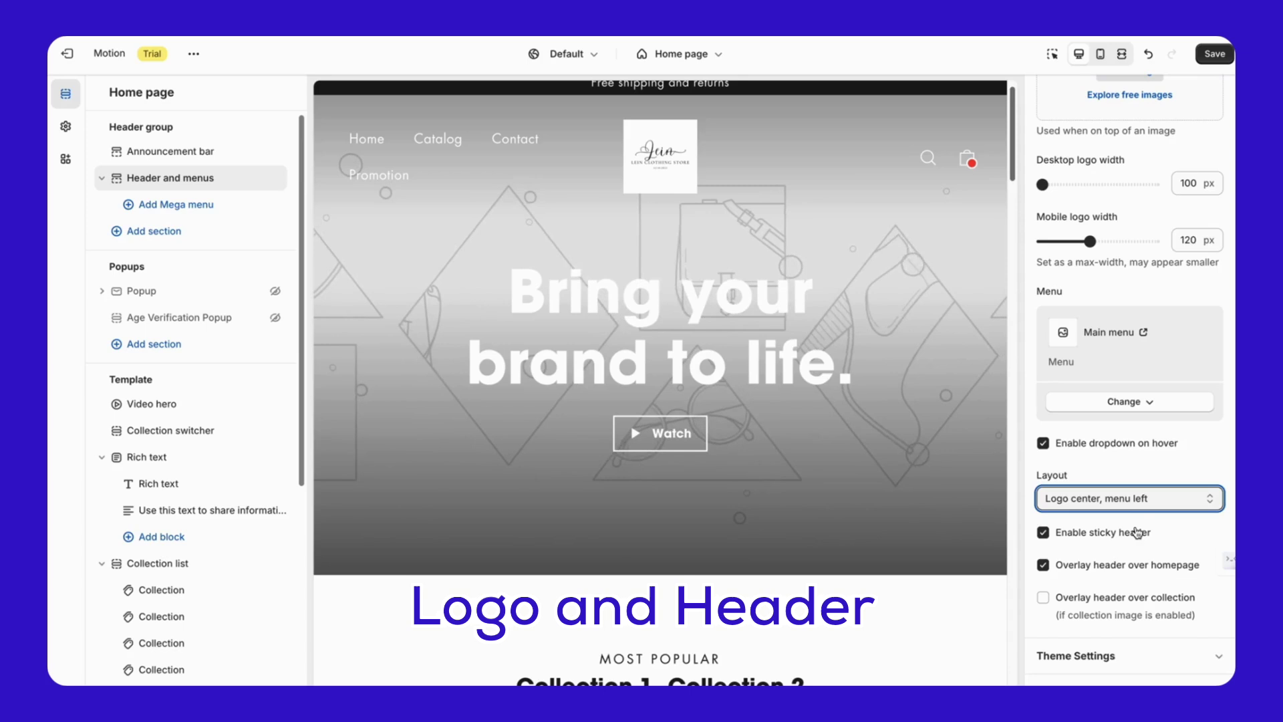
left_click(1133, 500)
left_click(1116, 453)
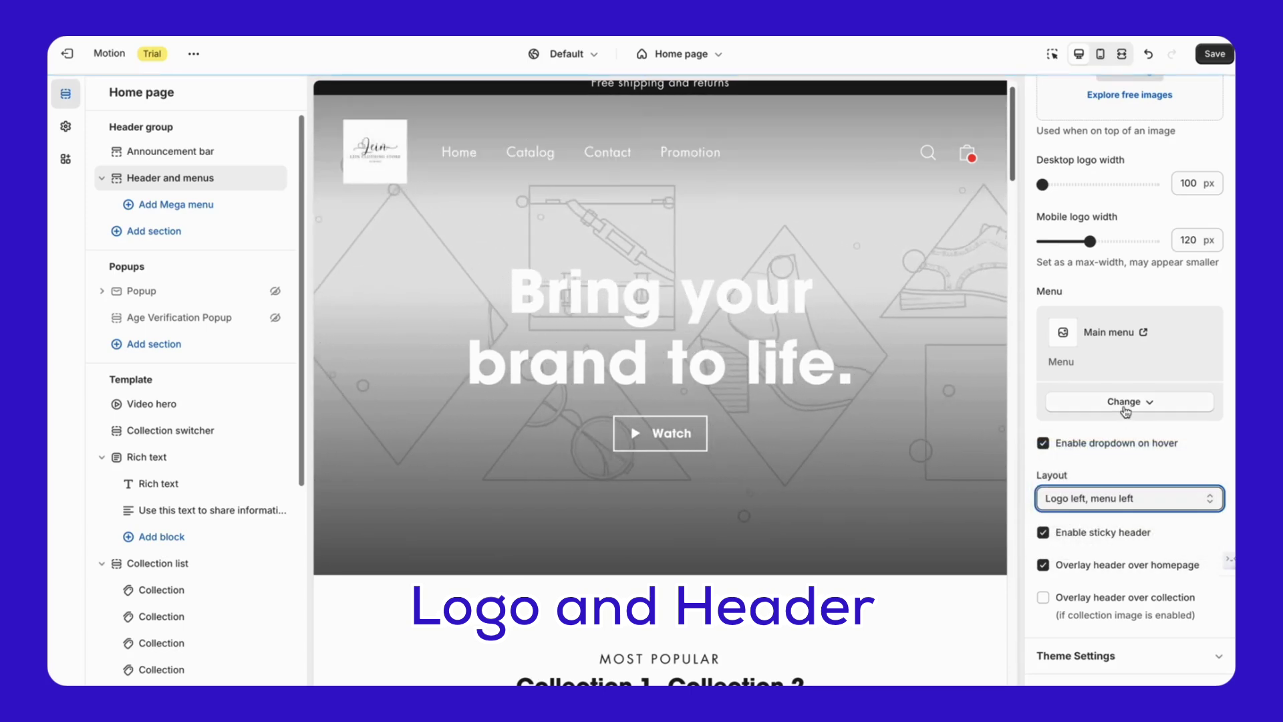
left_click(1072, 446)
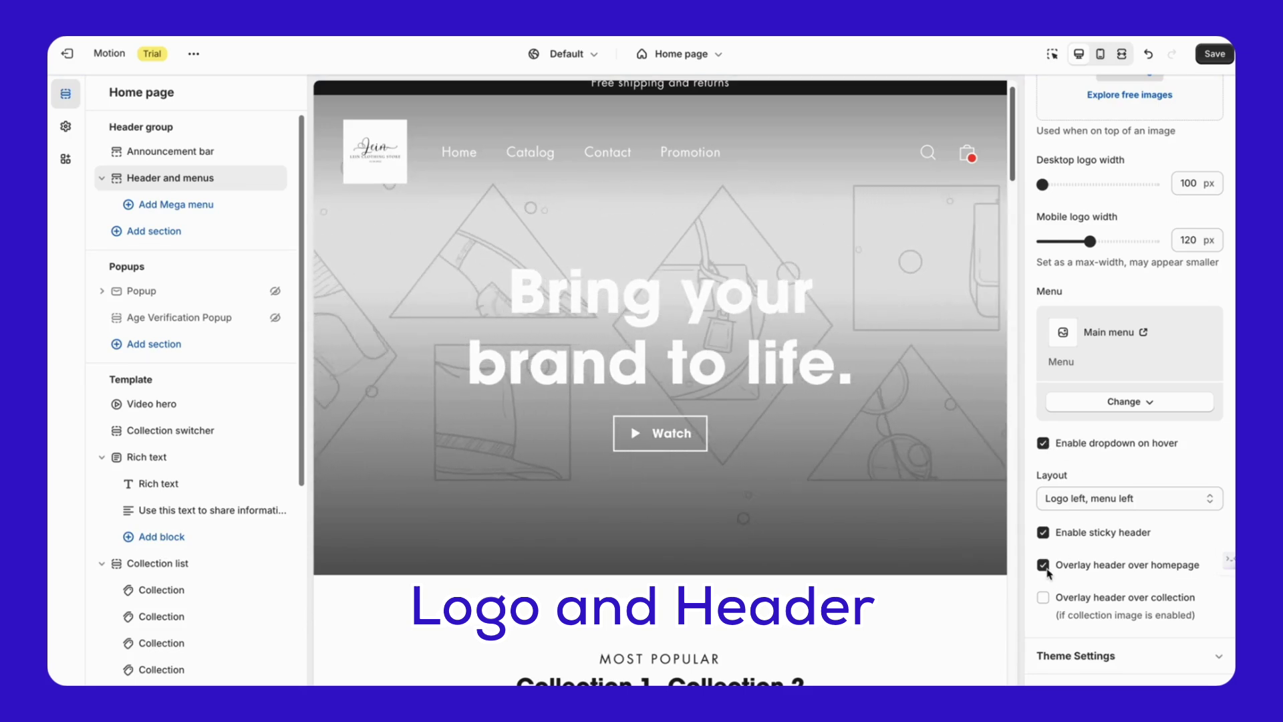
left_click(1046, 569)
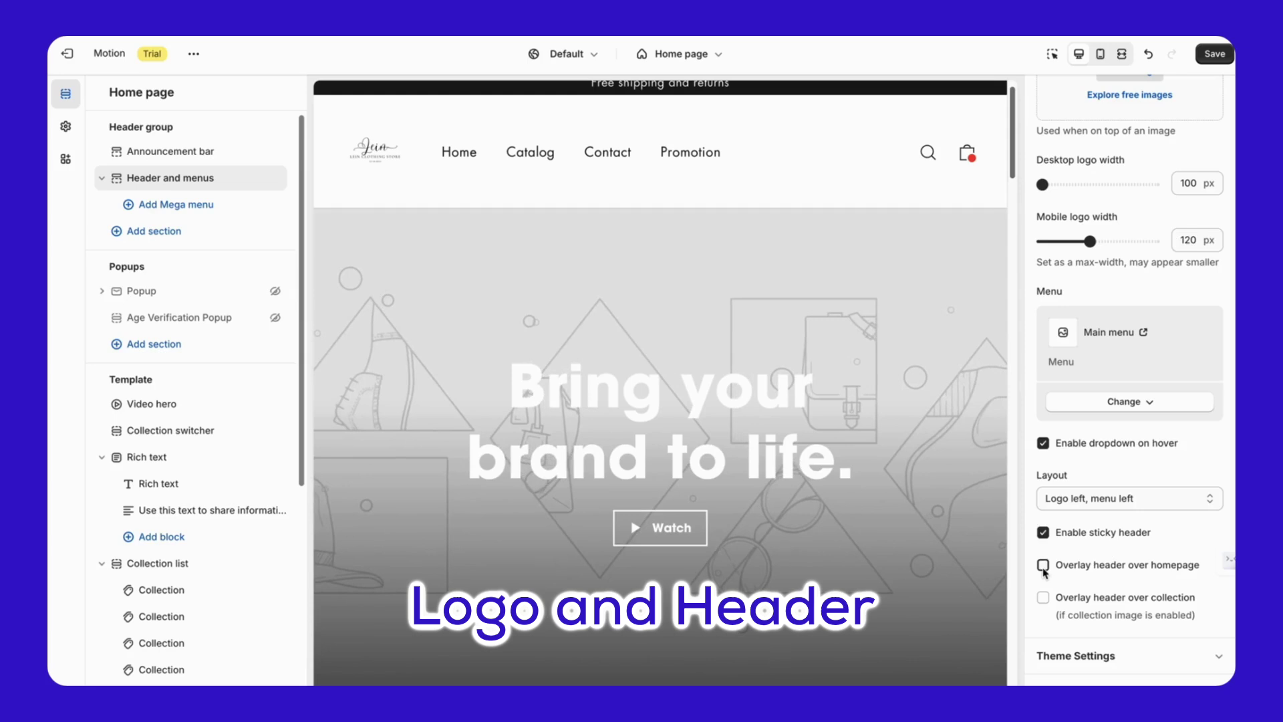
left_click(1044, 568)
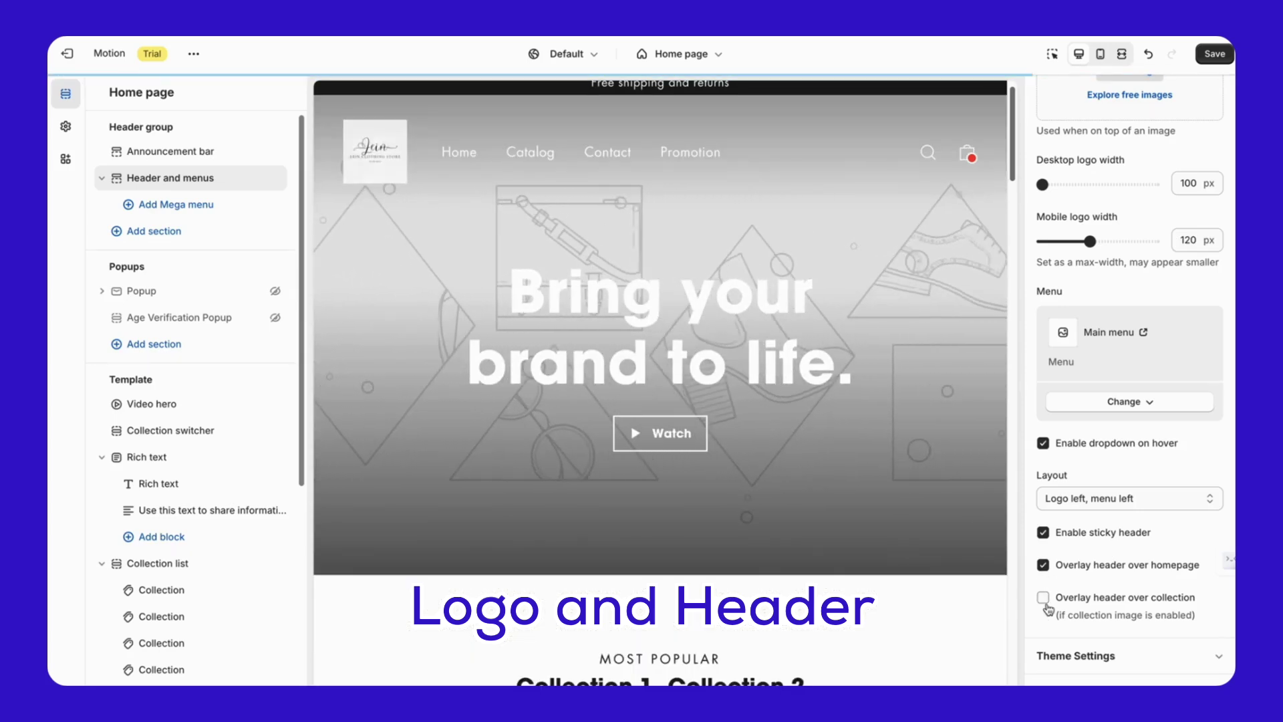
scroll(1049, 458, "up", 5)
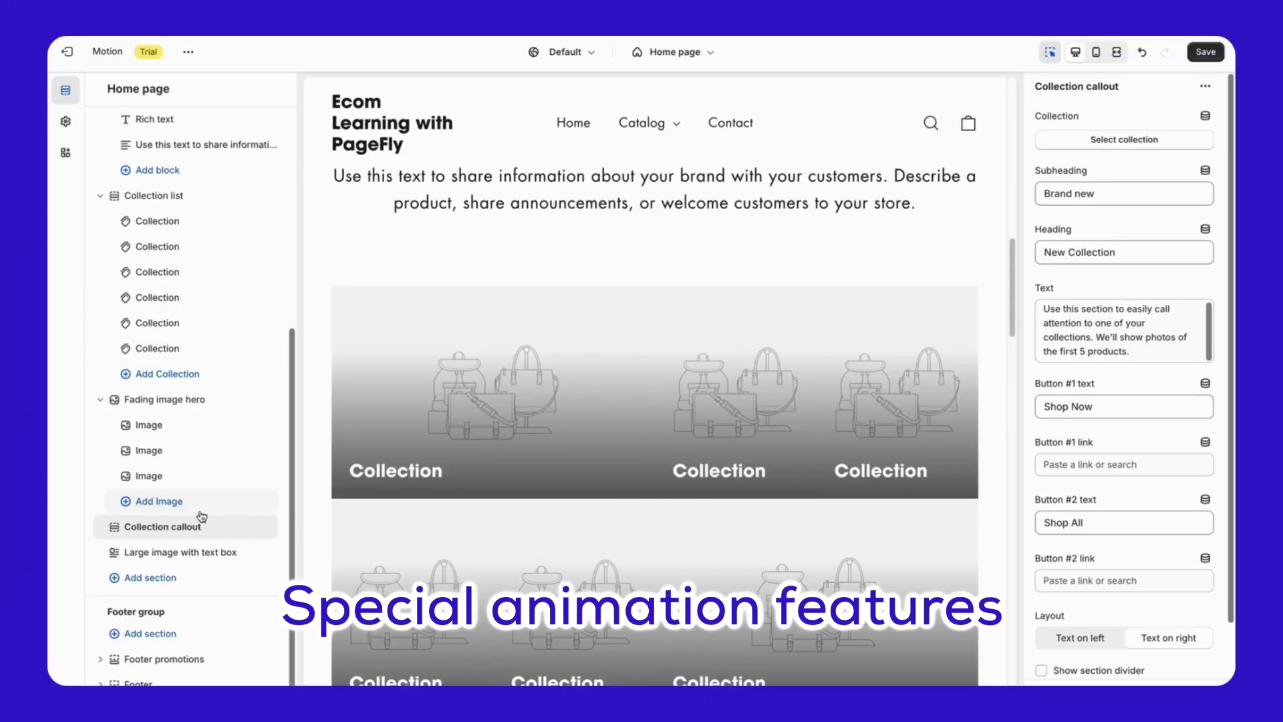
- Feature the Hydrogen collection in the Collection callout section
scroll(496, 379, "down", 10)
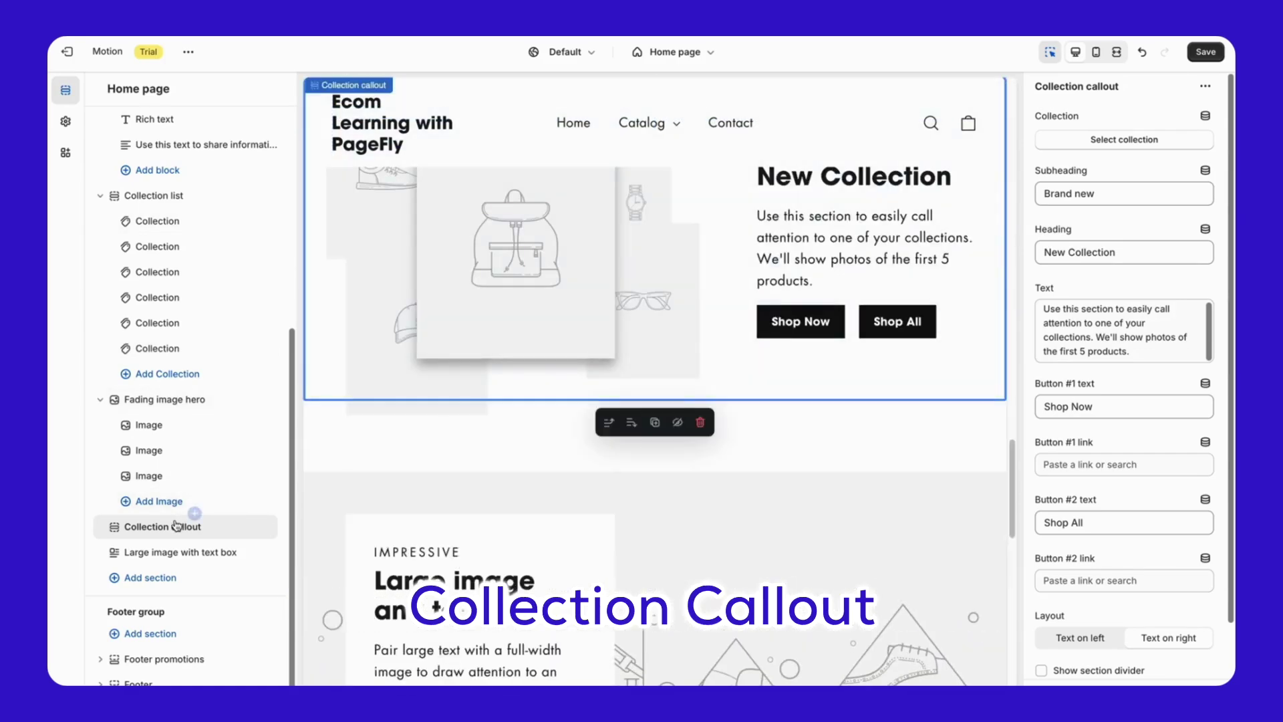
left_click(194, 513)
key("Escape")
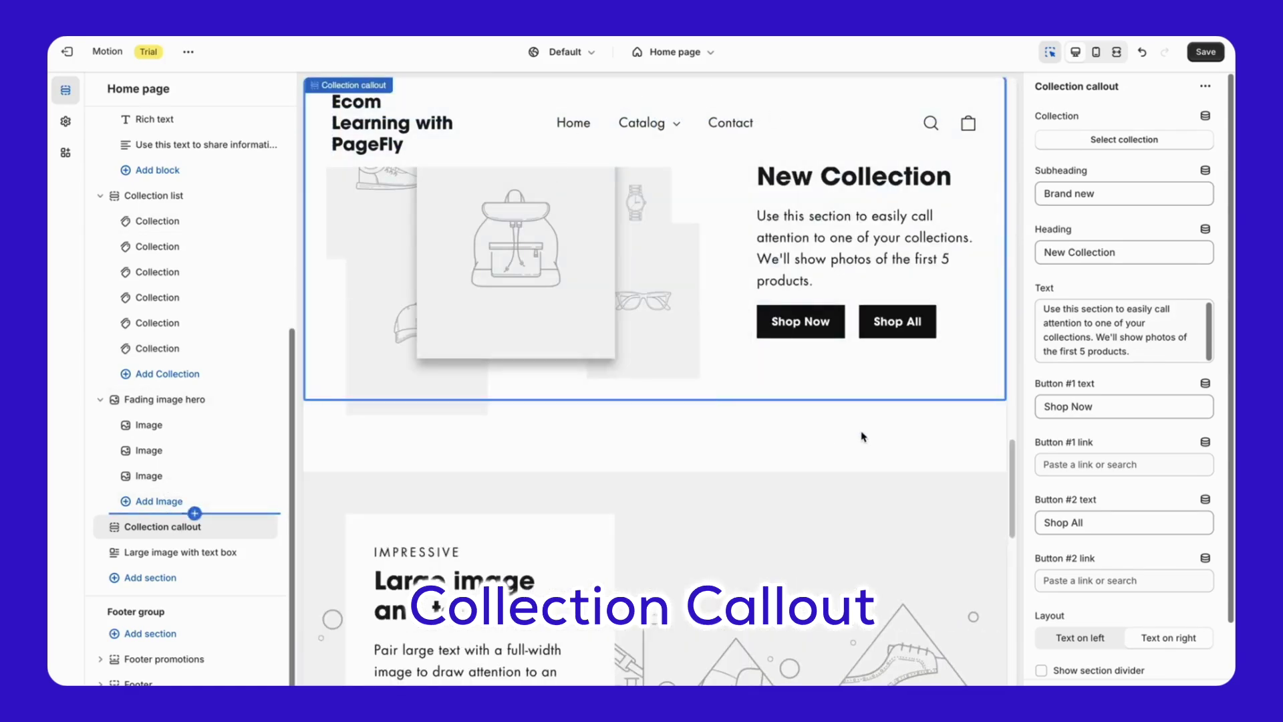
scroll(836, 388, "up", 3)
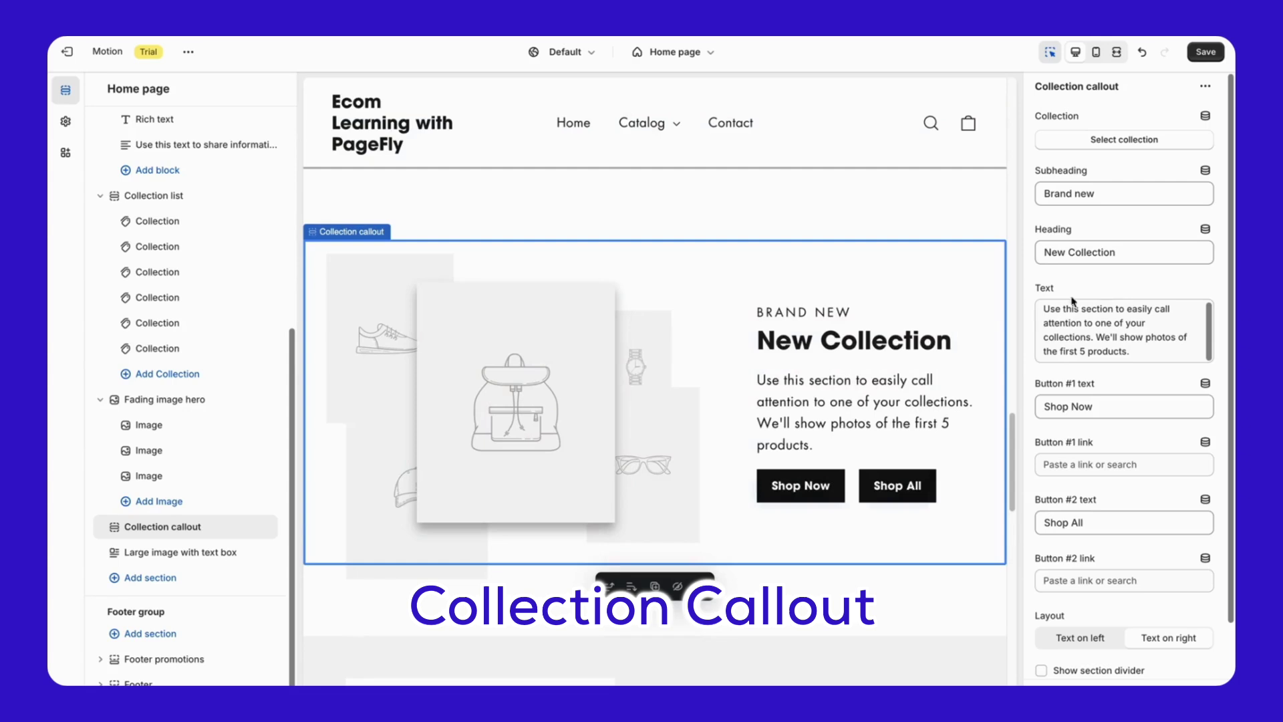
left_click(1082, 139)
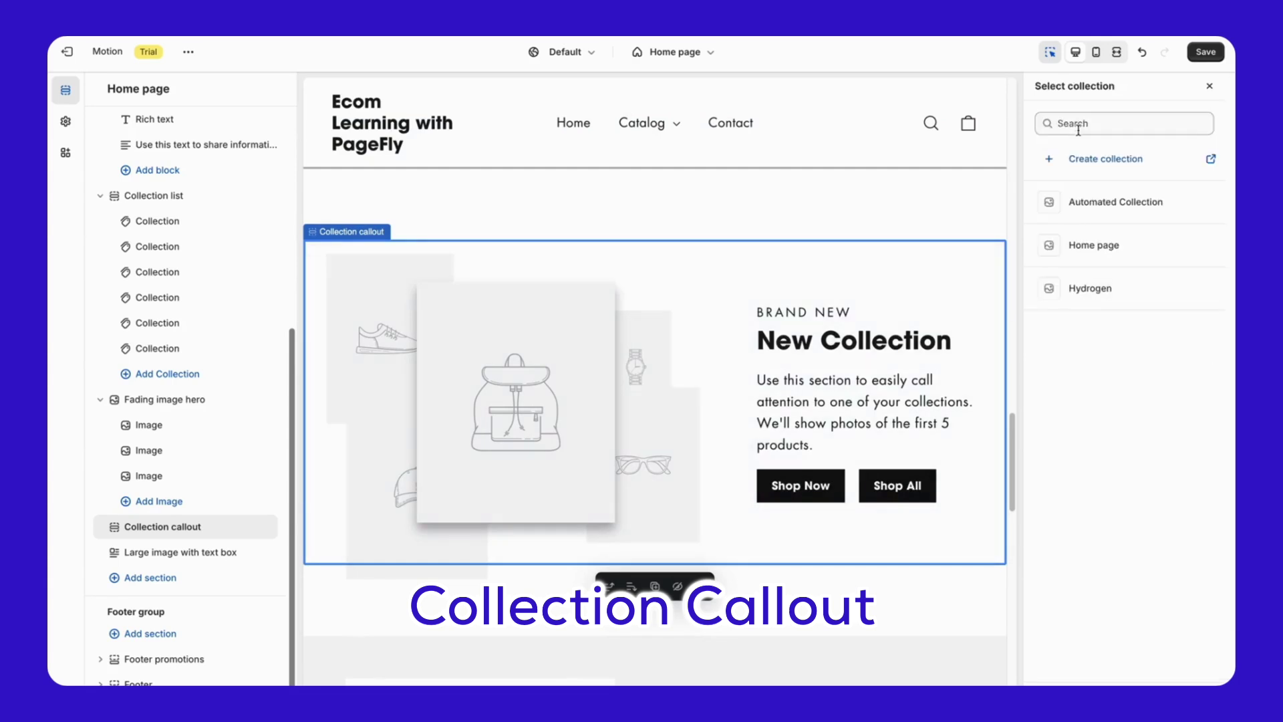
left_click(1105, 289)
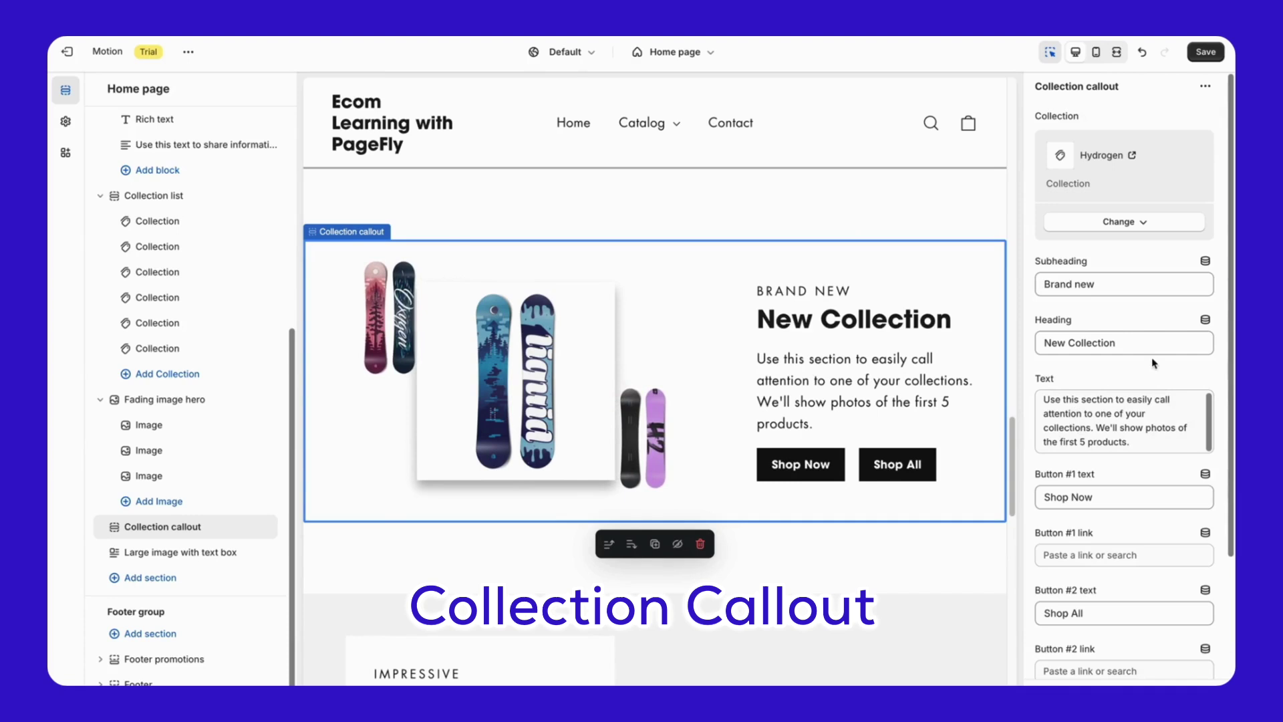
- Link Button #1 to Hydrogen and Button #2 to All collections, keeping text on the right
scroll(1152, 361, "down", 1)
left_click(1099, 246)
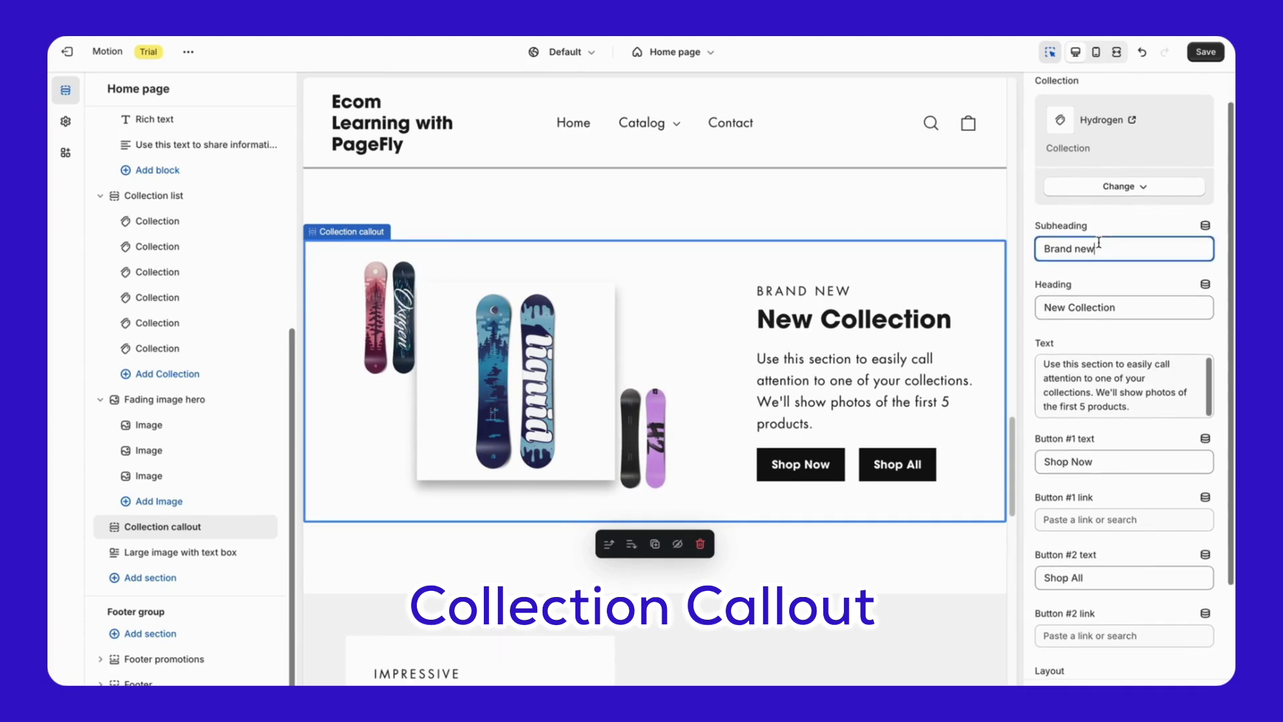
left_click(1127, 301)
scroll(1135, 386, "down", 3)
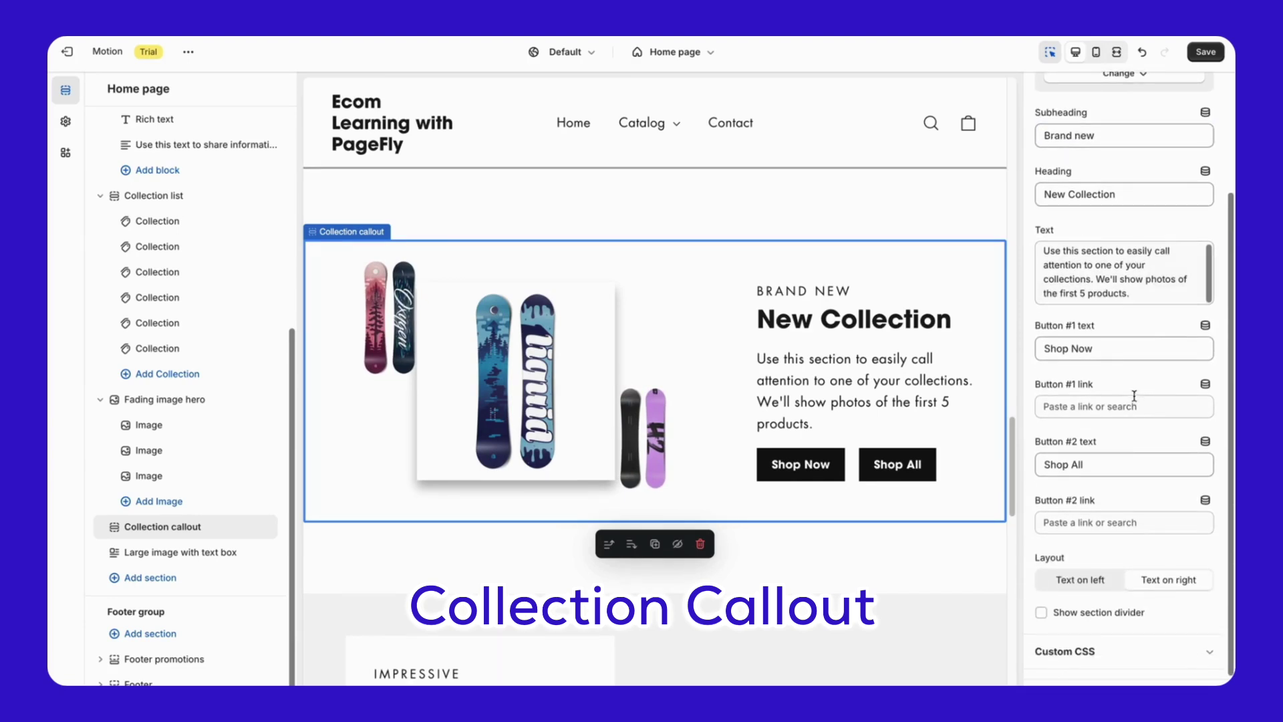
left_click(1136, 405)
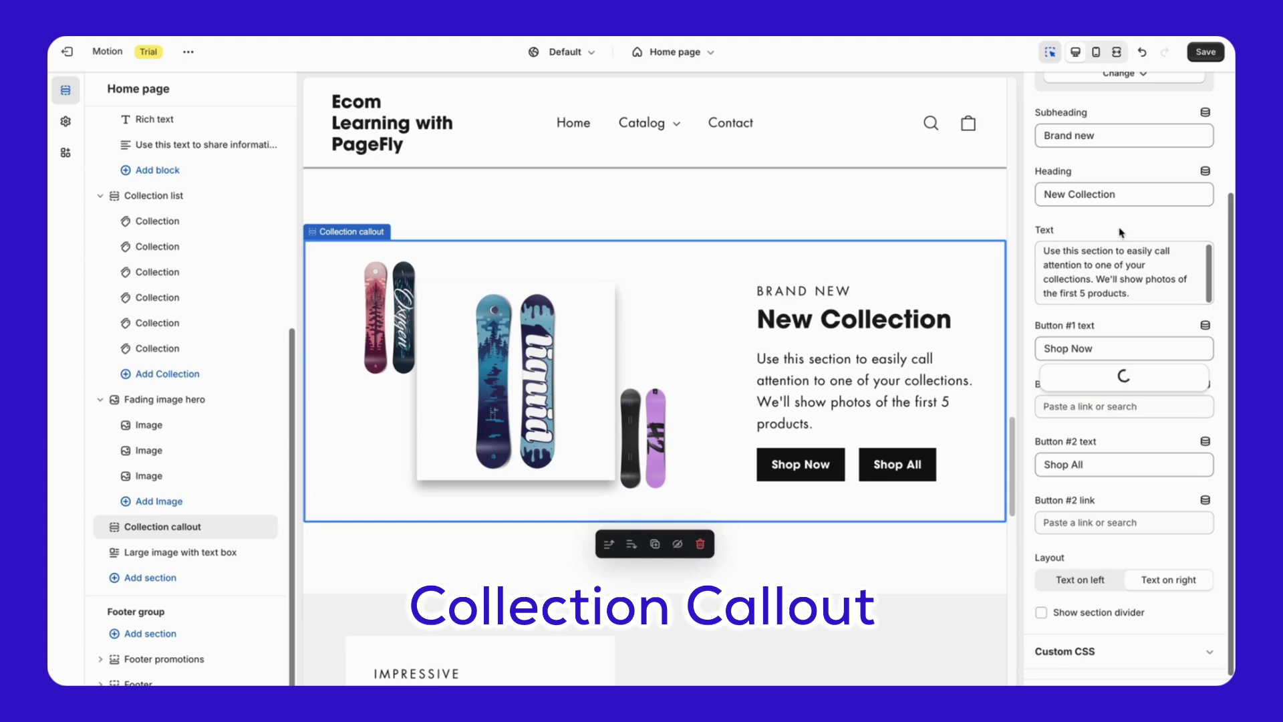
left_click(1121, 376)
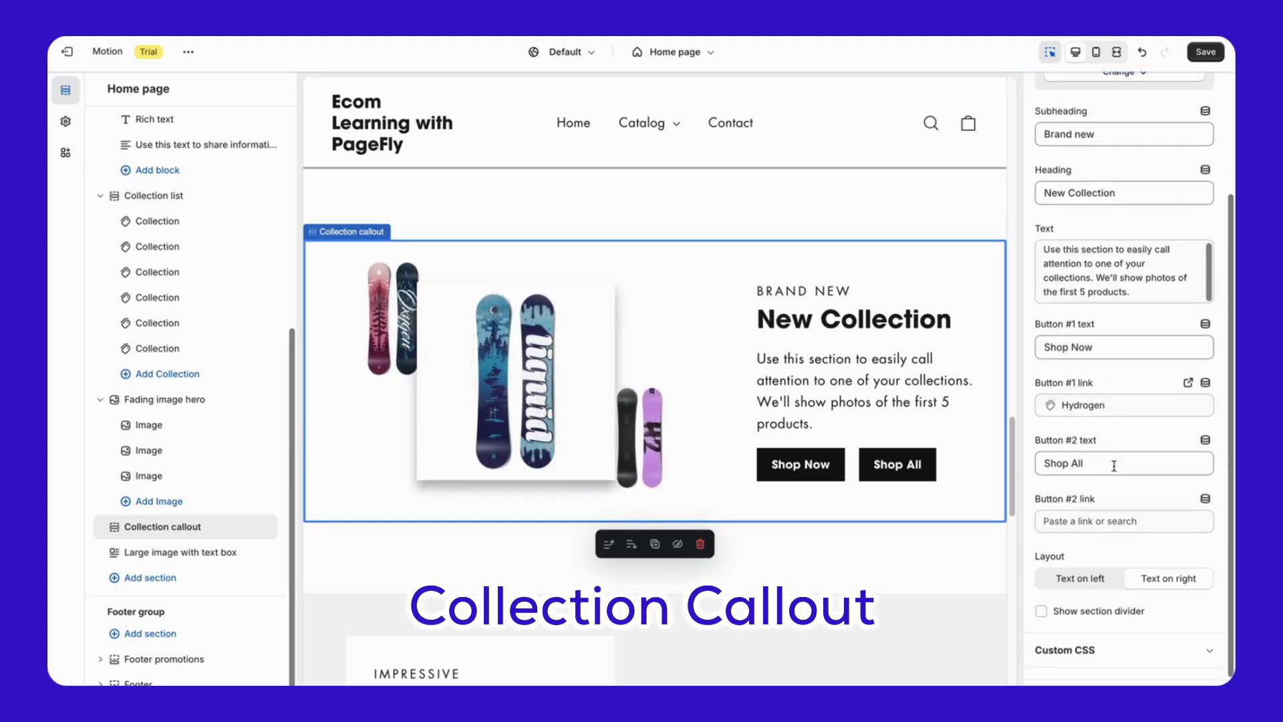
left_click(1115, 521)
left_click(1118, 354)
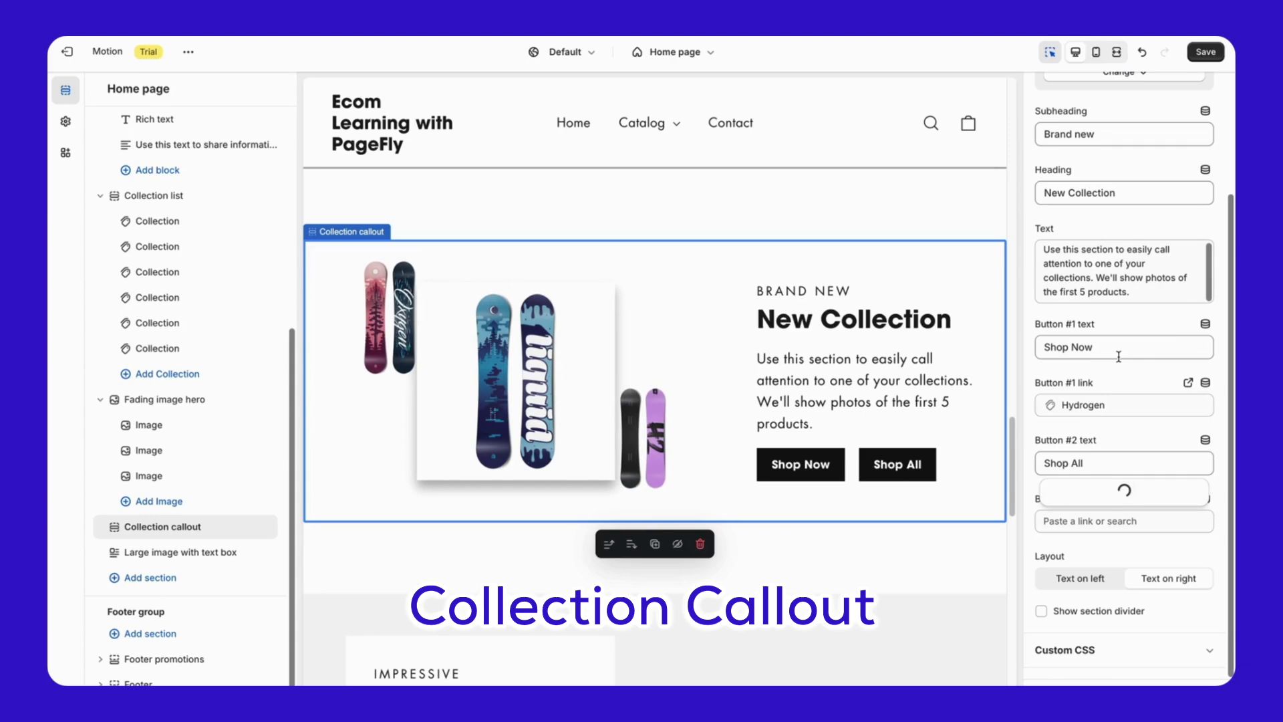
left_click(1123, 405)
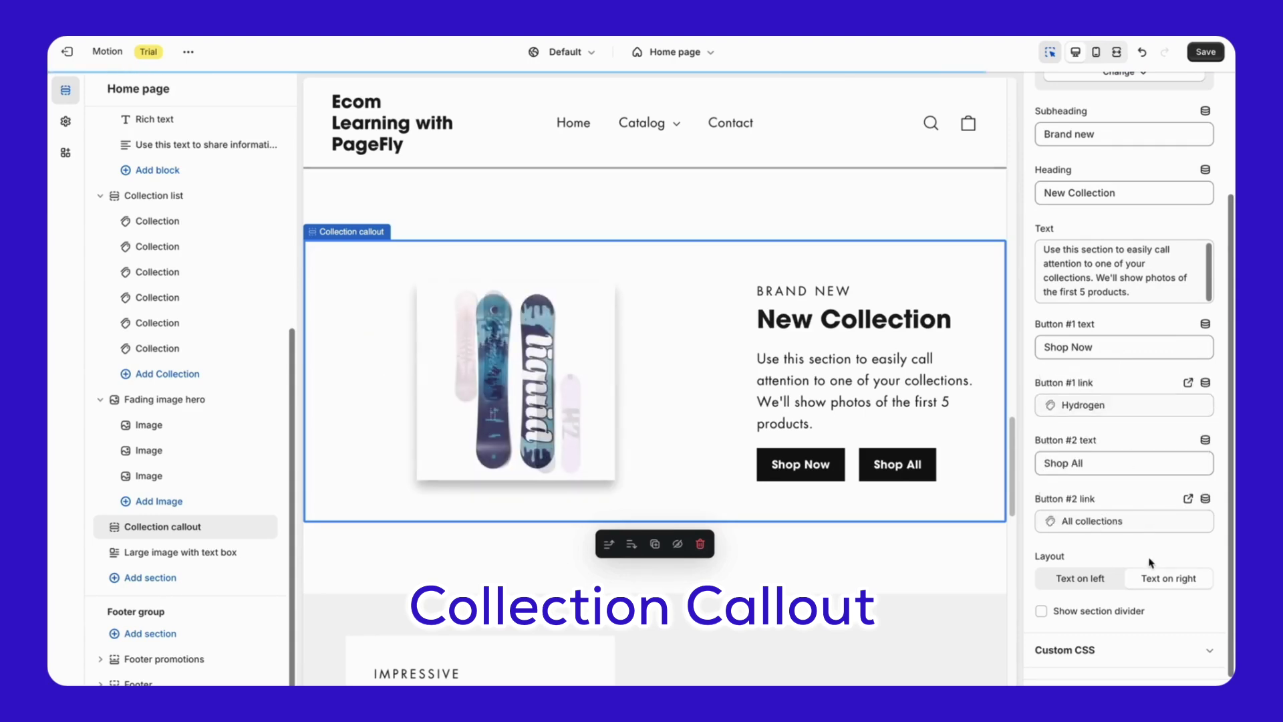
left_click(1111, 585)
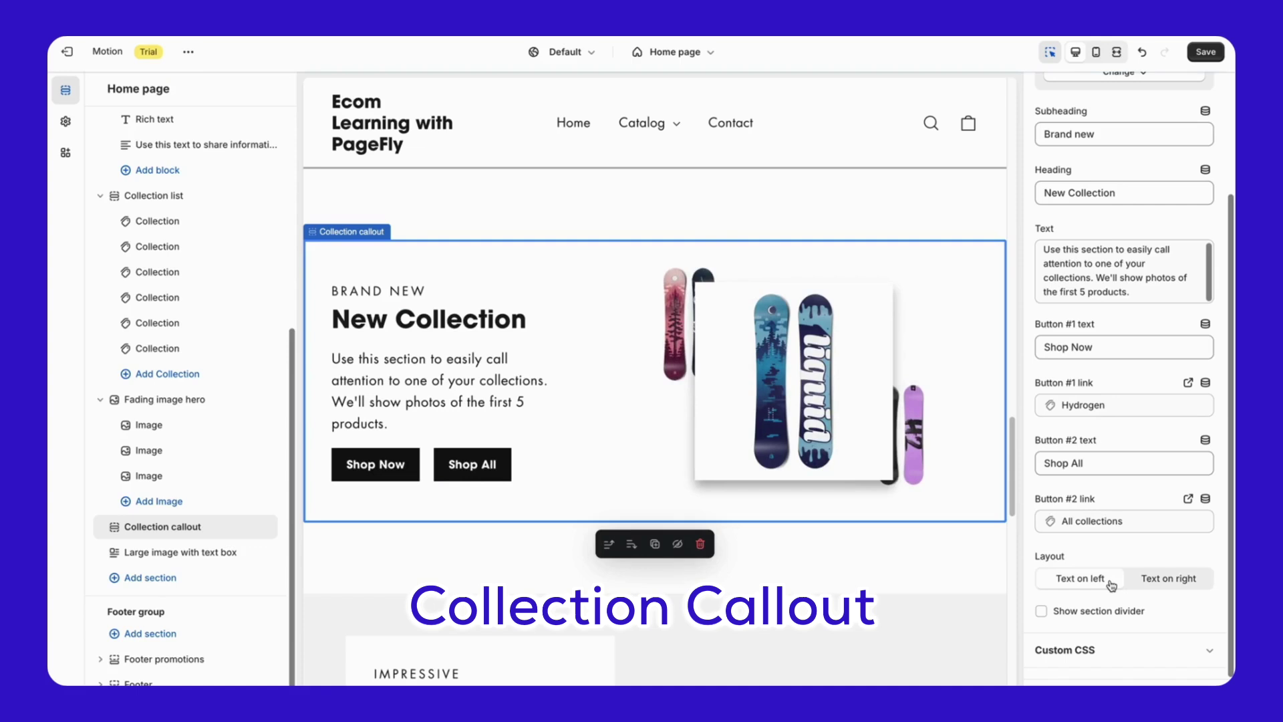
left_click(1179, 582)
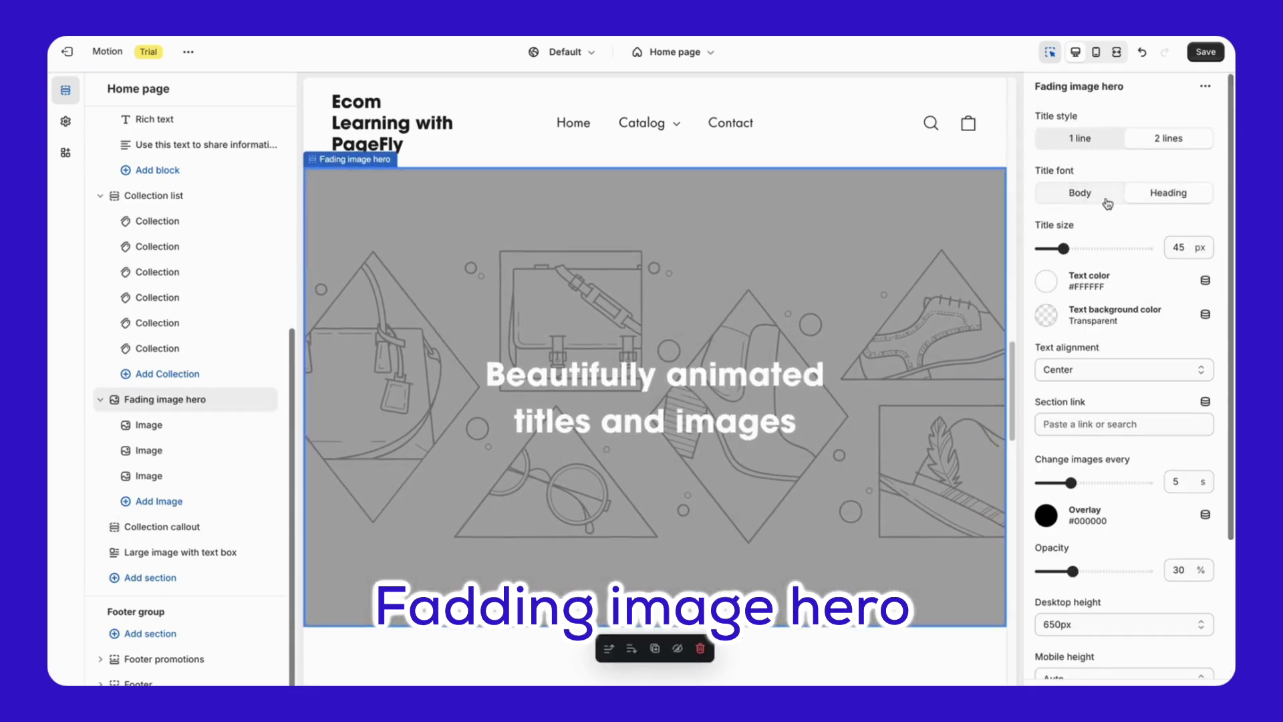
- Switch the hero title to the body font and give the second slide the snowboard_sky image
left_click(1106, 202)
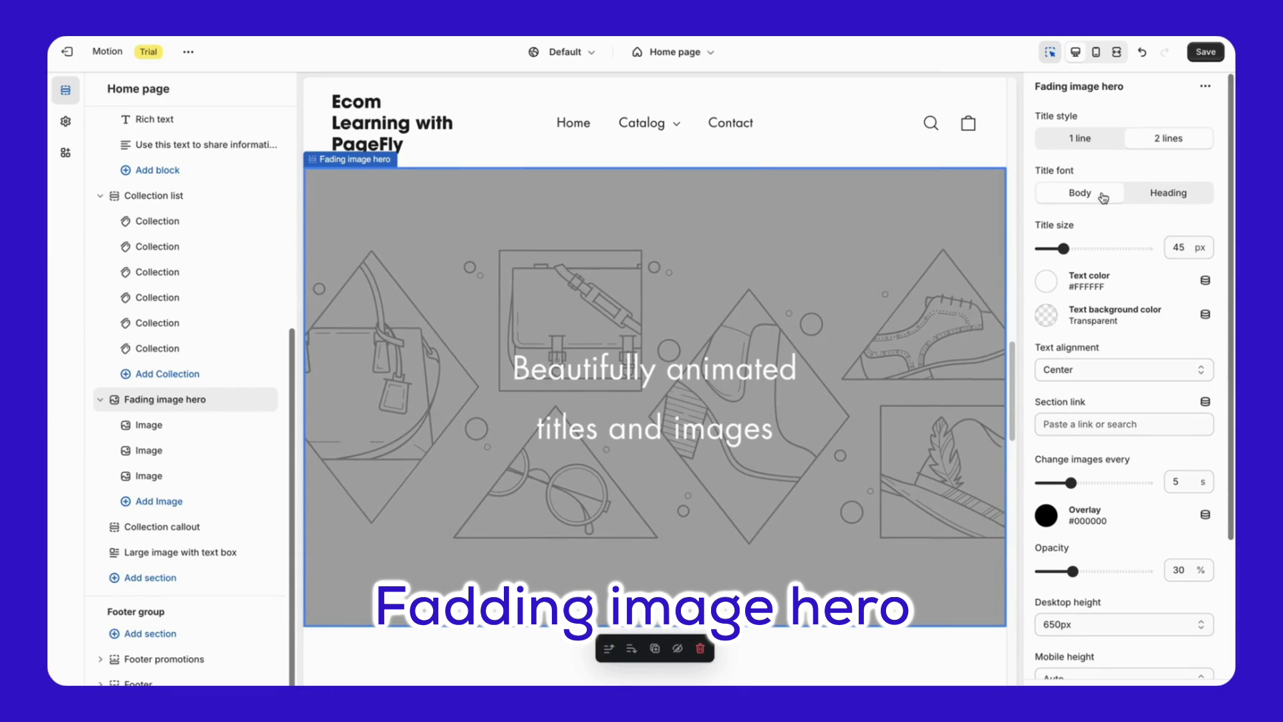
scroll(1123, 348, "down", 5)
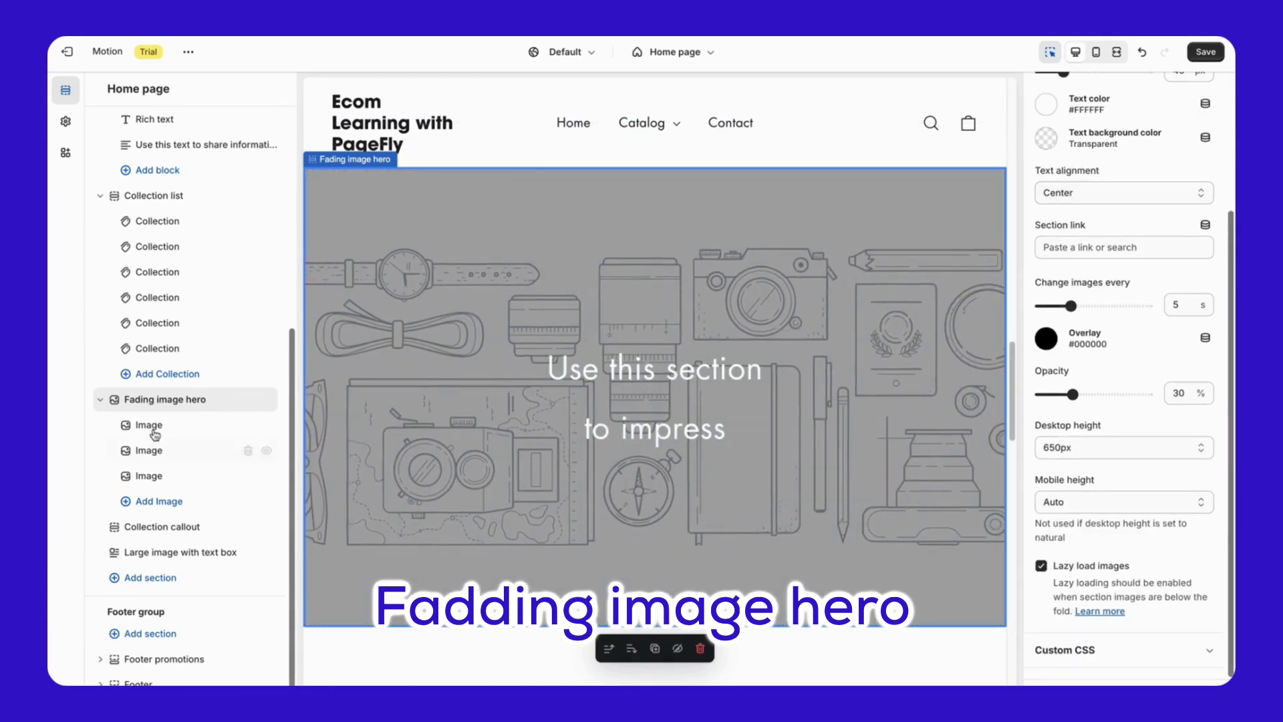
left_click(248, 449)
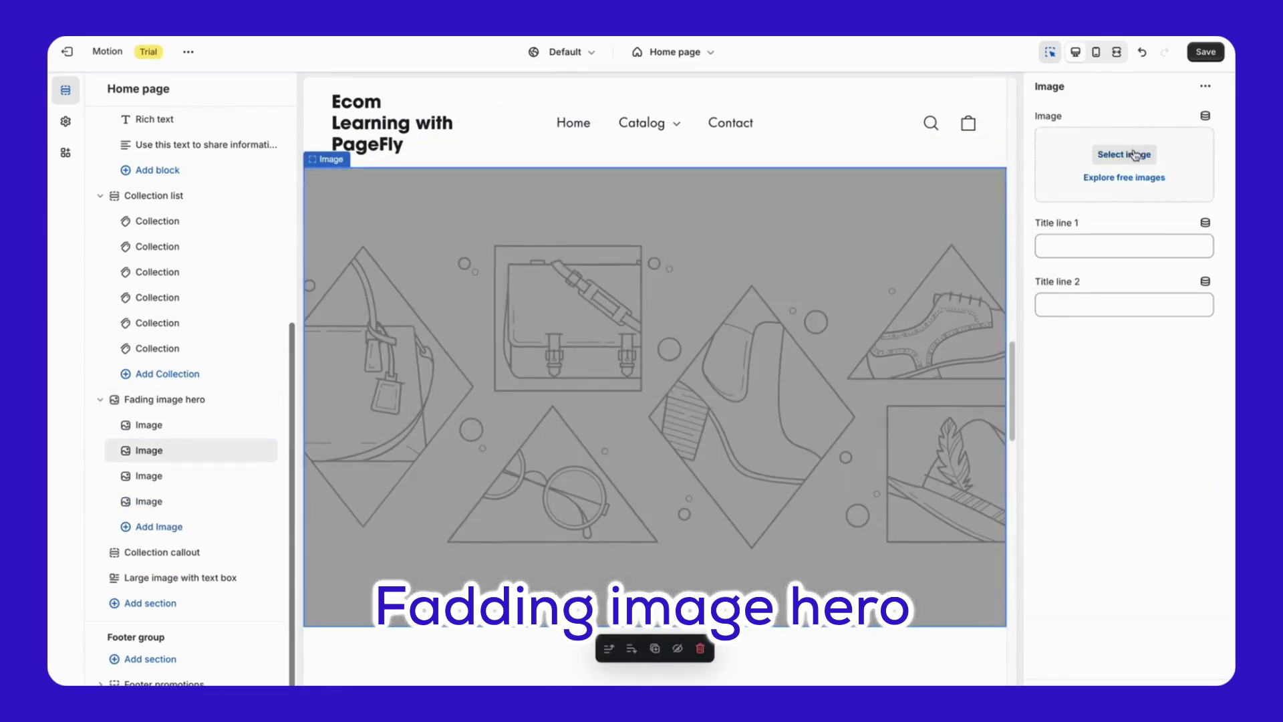
left_click(1132, 158)
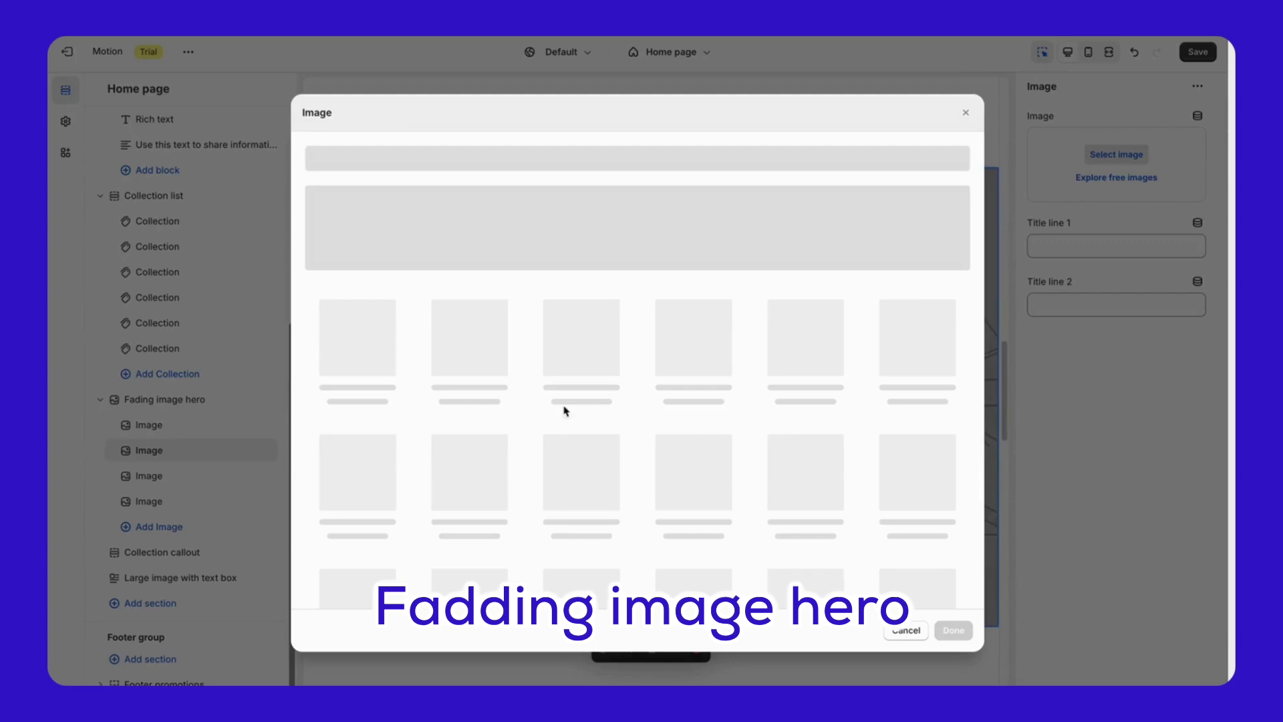
scroll(428, 455, "down", 1)
left_click(434, 451)
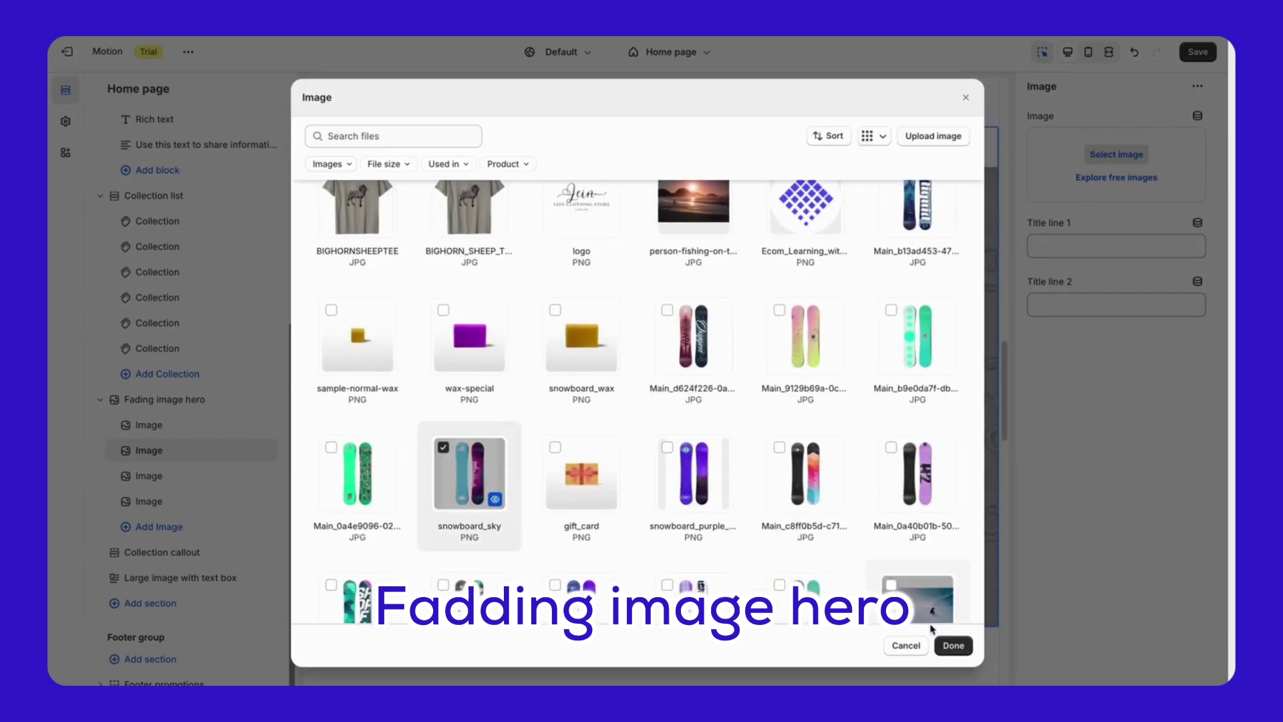
left_click(953, 645)
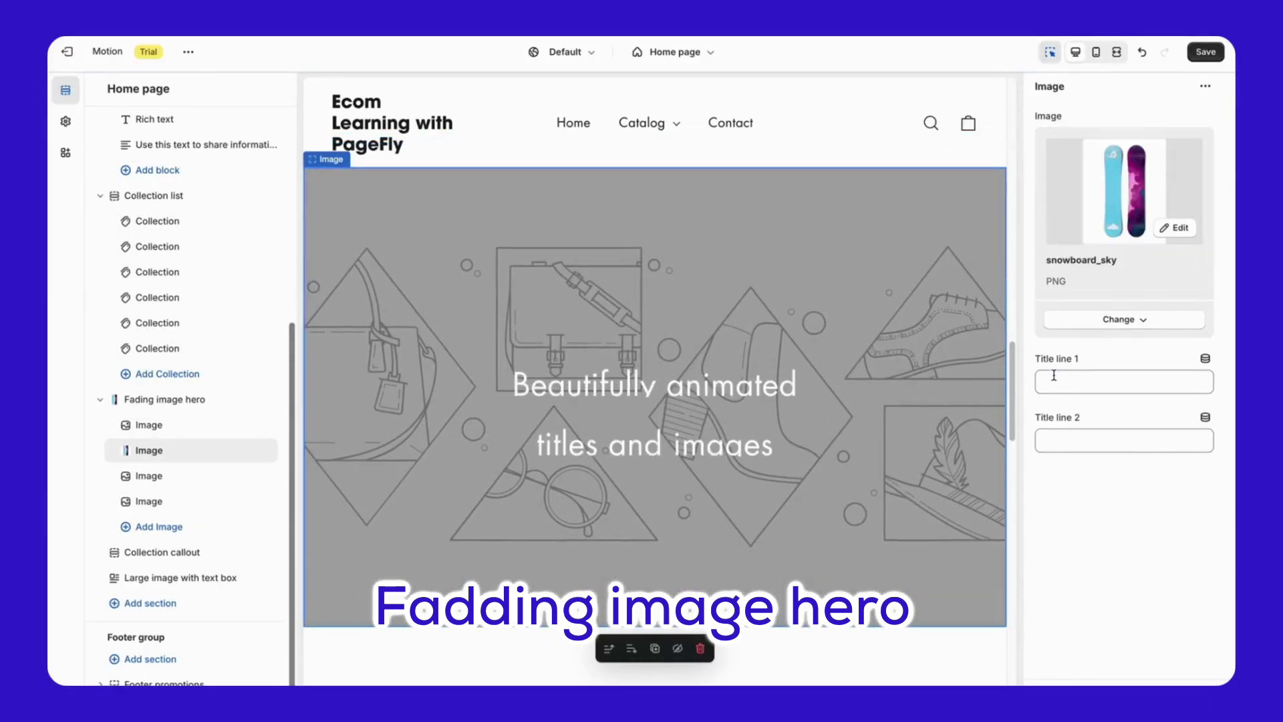
left_click(1055, 384)
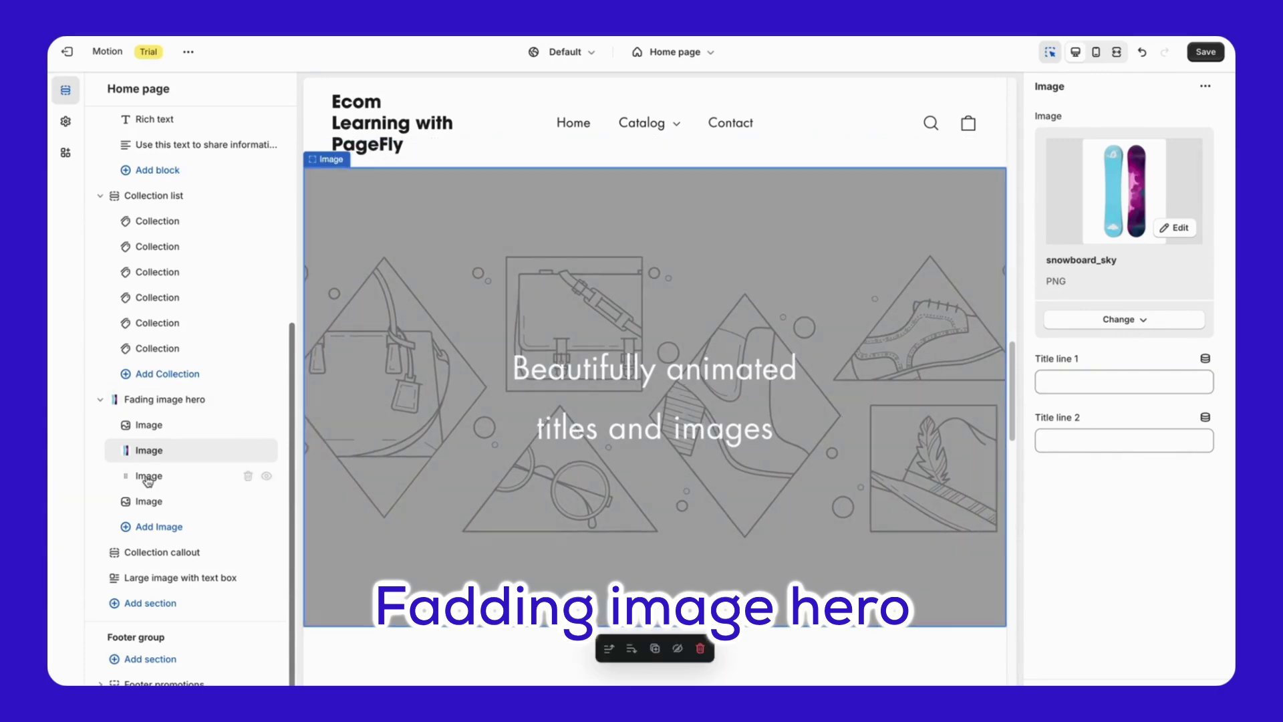
- Give the third hero slide the sunset fishing photo
left_click(200, 476)
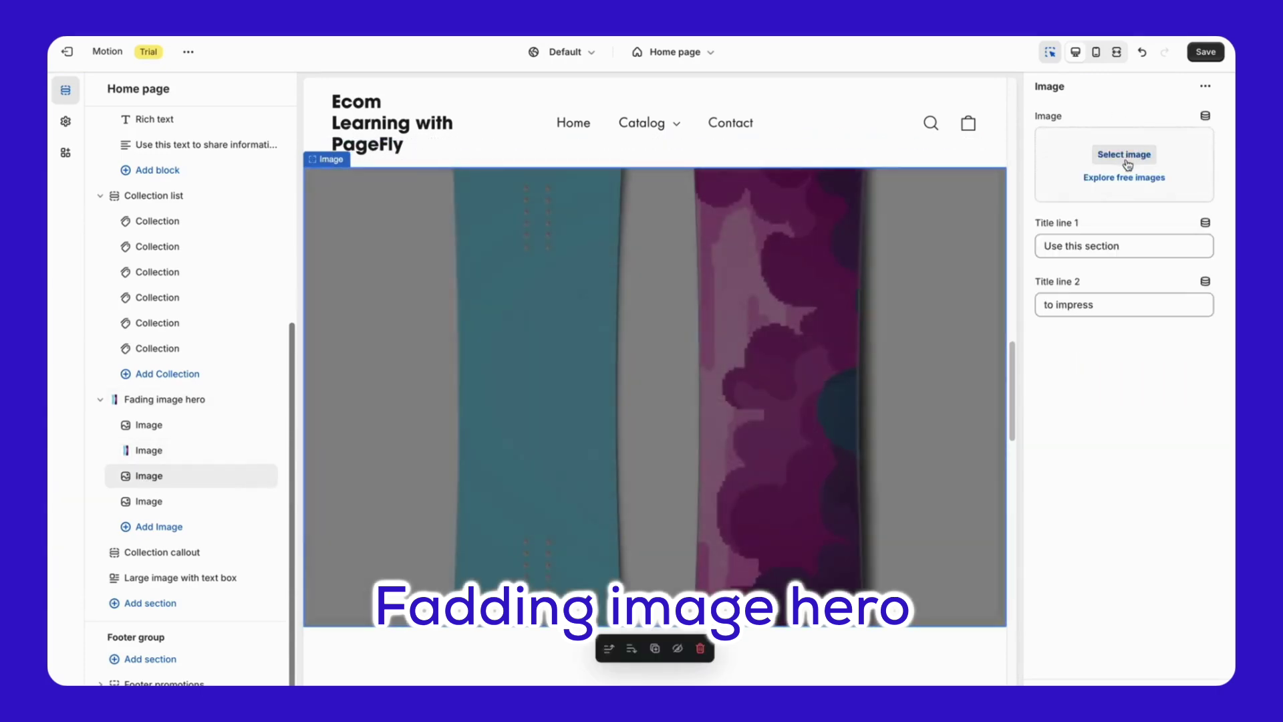
left_click(1124, 154)
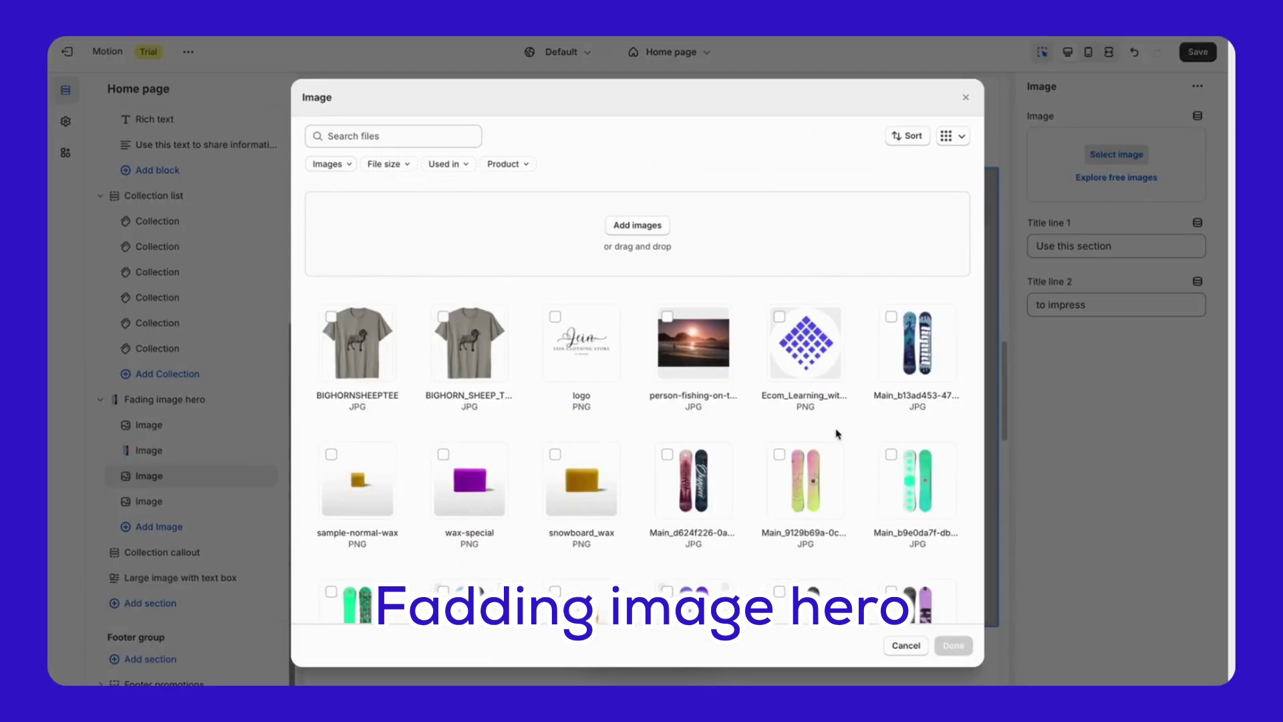
left_click(667, 317)
left_click(954, 645)
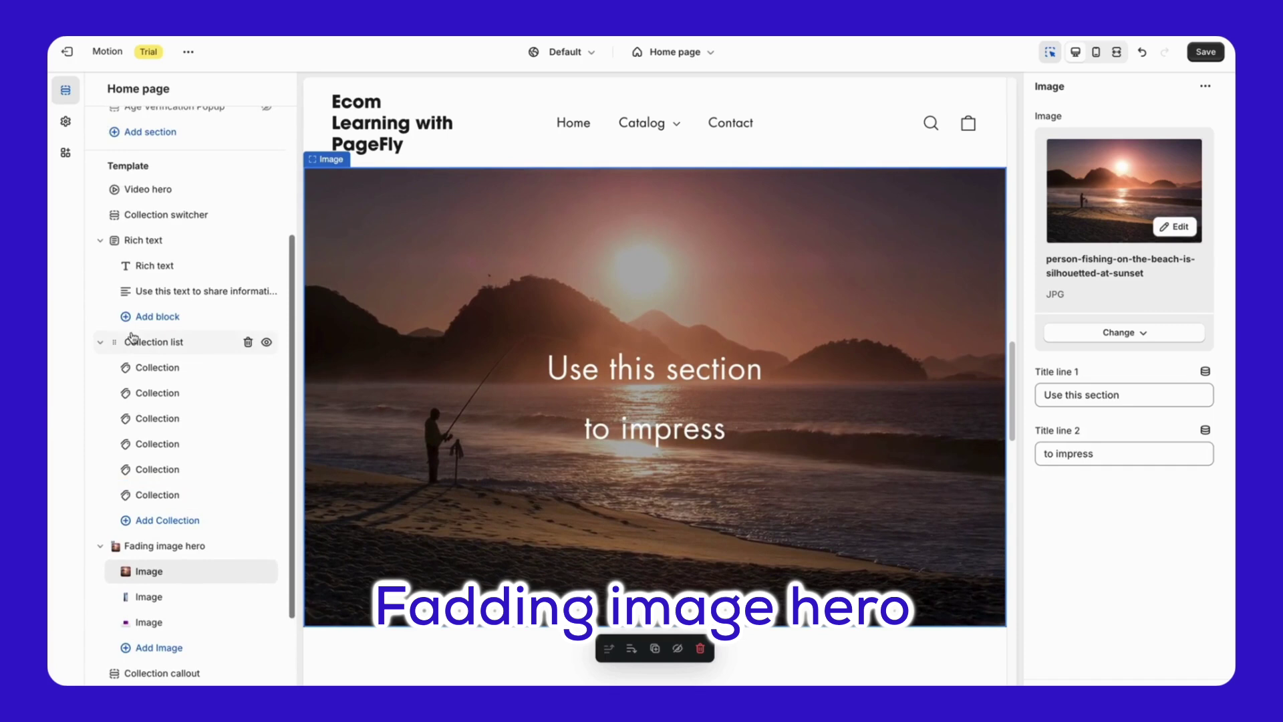
- Set the collection switcher's Collection 1 to Hydrogen and Collection 2 to Automated Collection
left_click(177, 236)
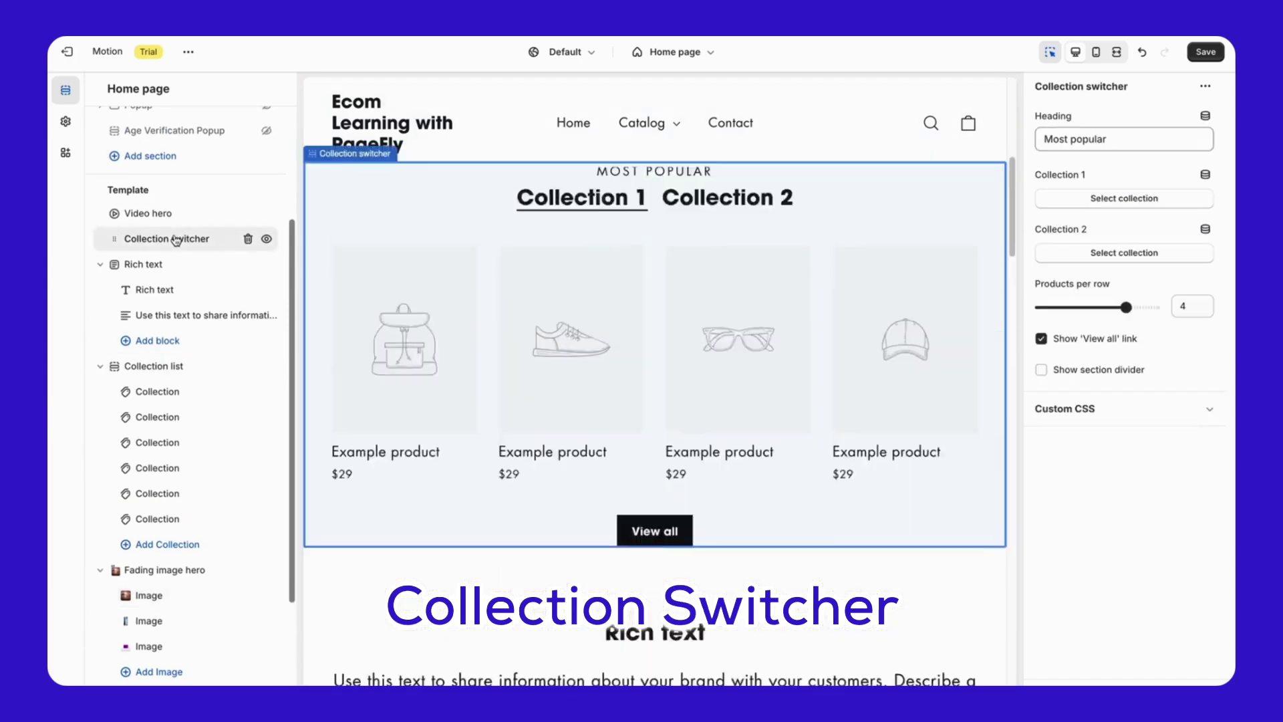
left_click(1112, 198)
left_click(1209, 289)
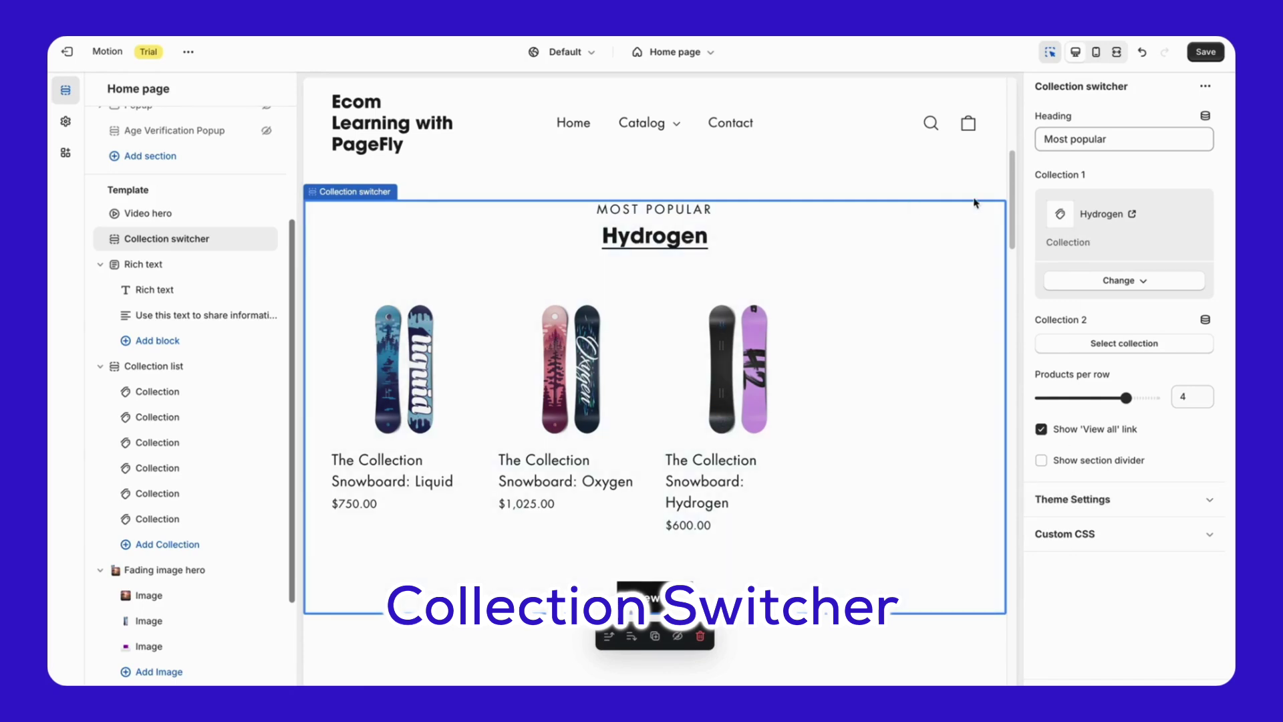
left_click(1106, 345)
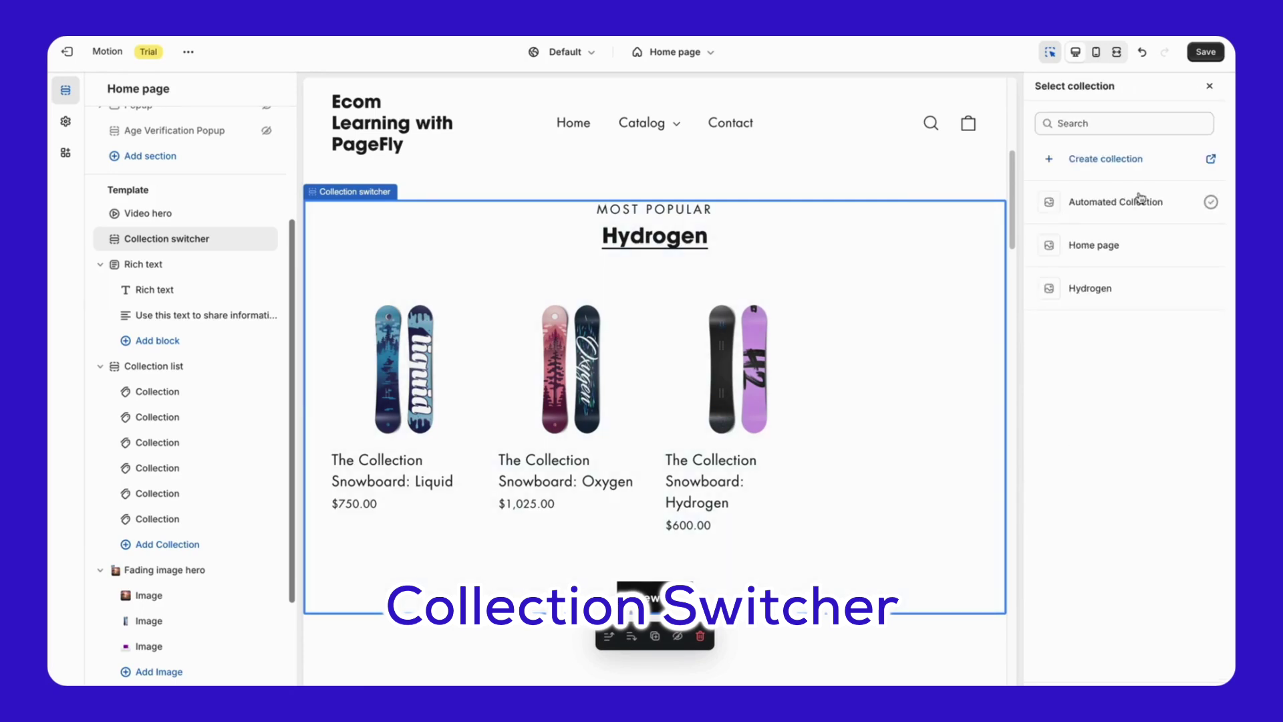
left_click(1124, 209)
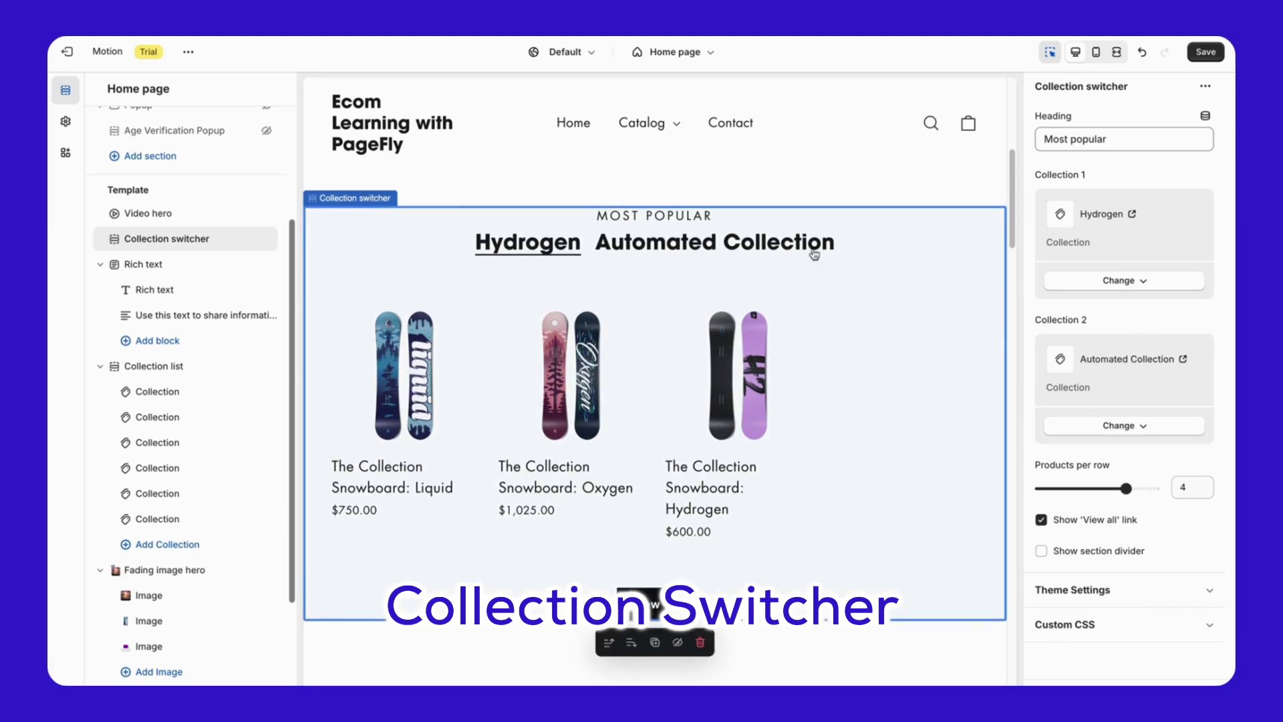
- Preview the Automated Collection tab and page through its products
left_click(814, 247)
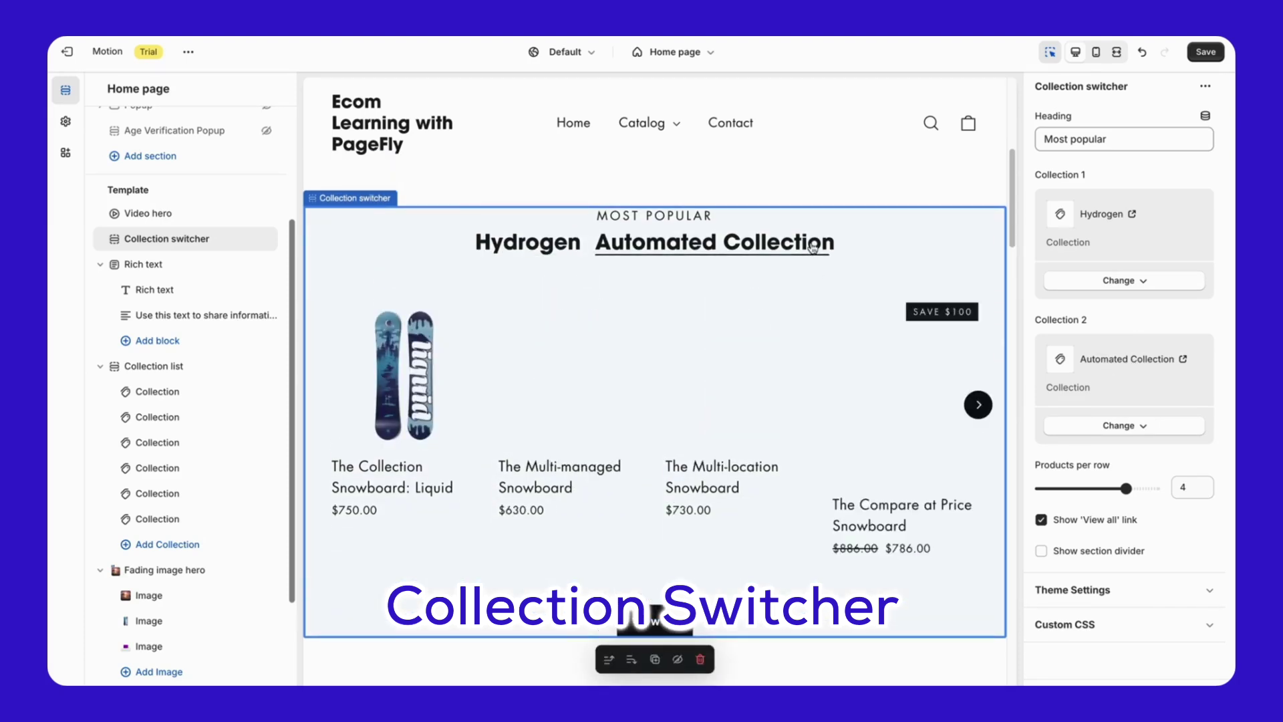
left_click(980, 403)
left_click(336, 392)
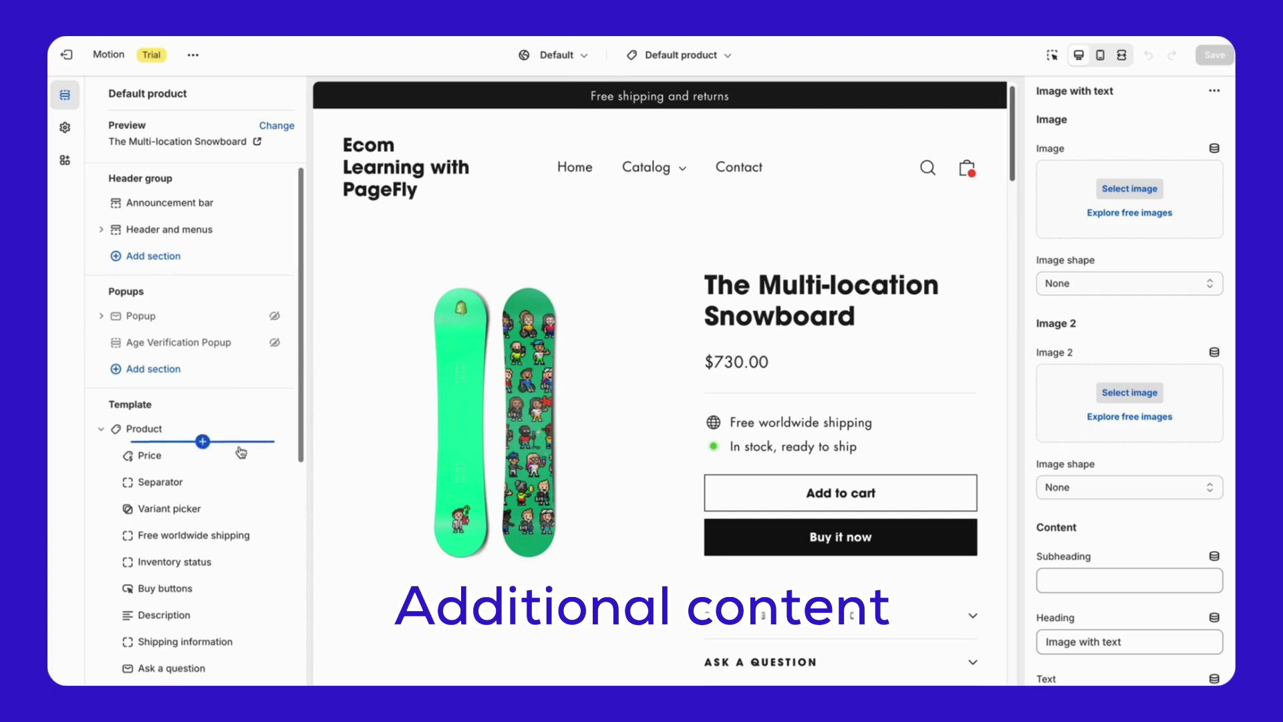
- Open the block picker to add a new block under the Product section
scroll(241, 450, "down", 3)
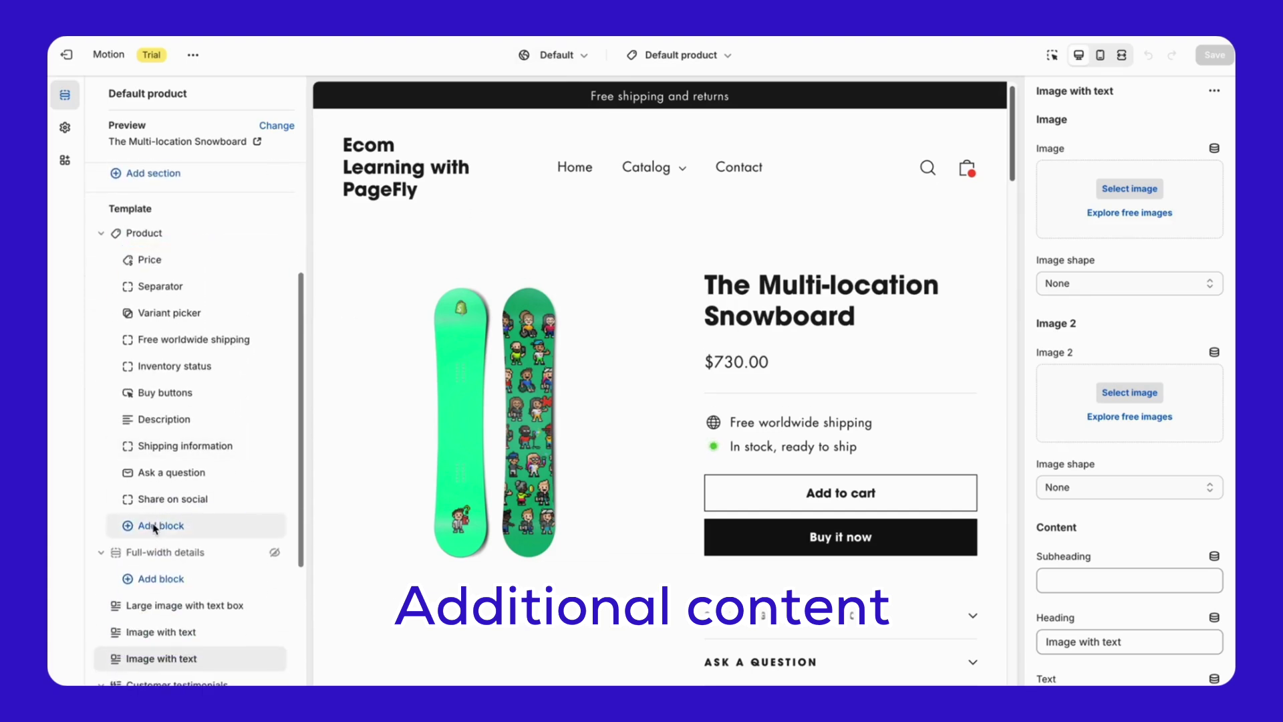
left_click(154, 527)
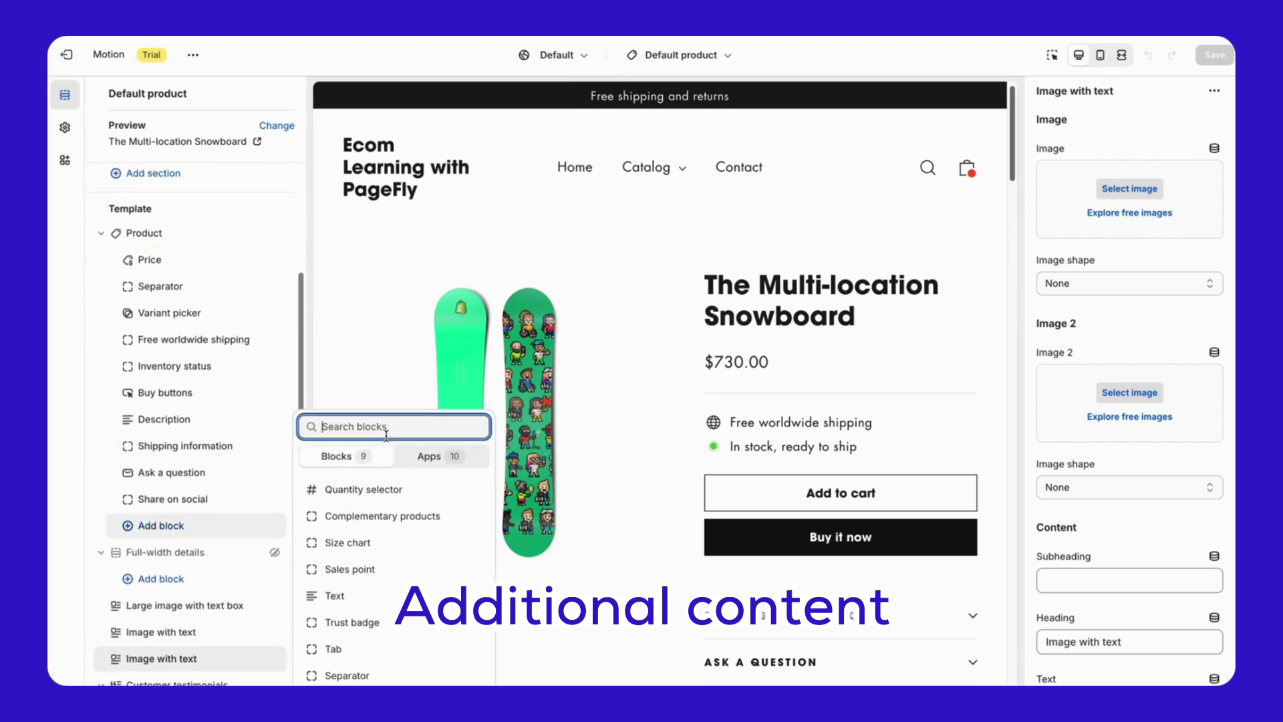
- Add a Tab block, drag it above Ask a question, and check the Shipping information tabs in the preview
left_click(397, 651)
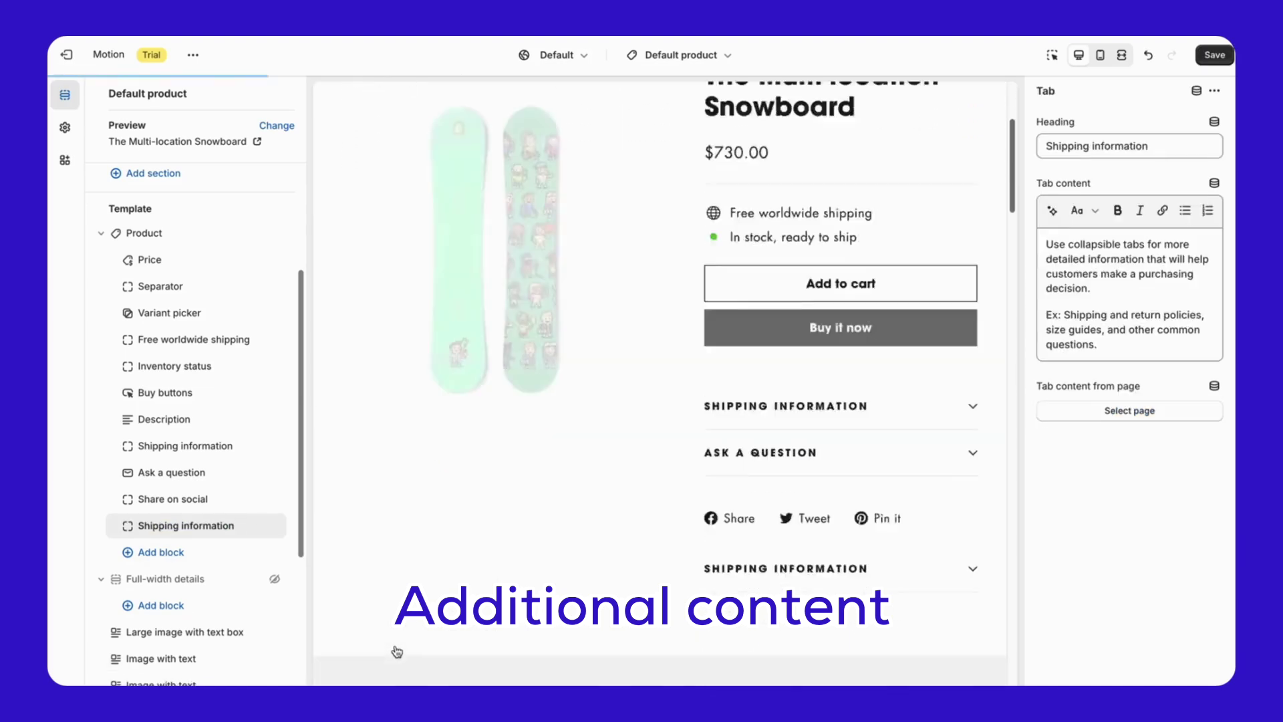
scroll(395, 650, "down", 5)
left_click_drag(128, 526, 123, 474)
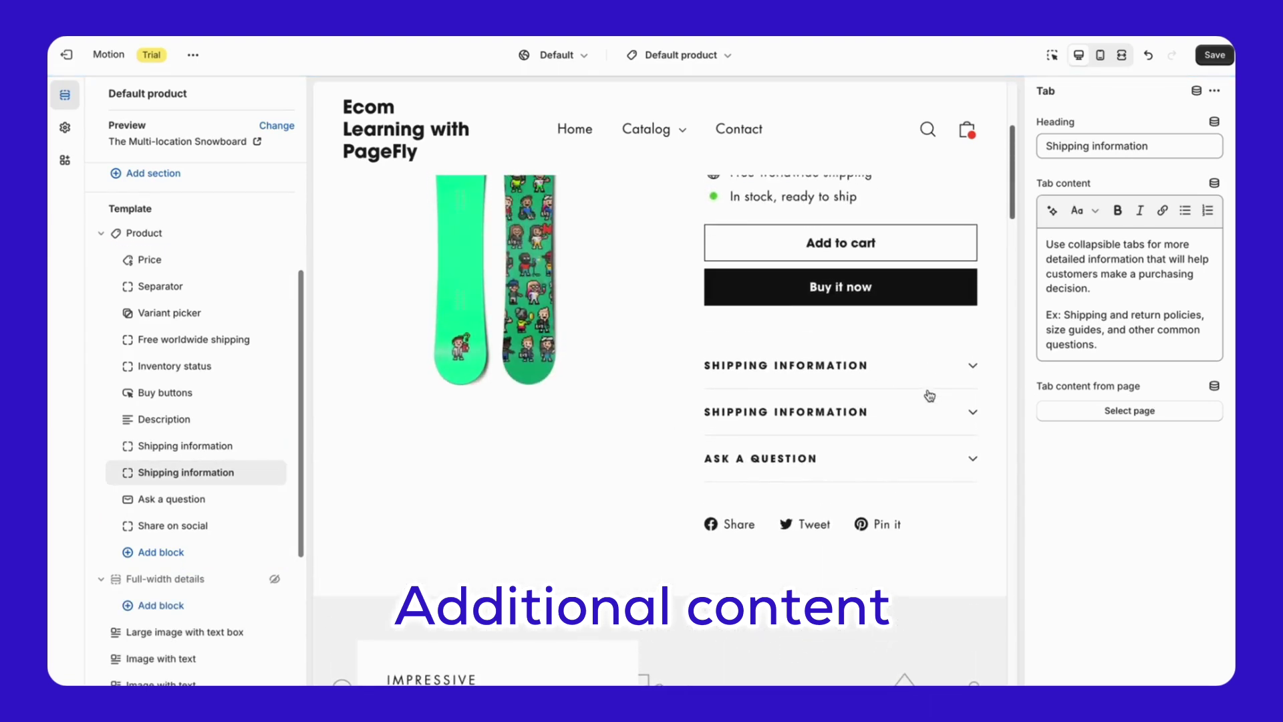
left_click(971, 374)
left_click(974, 544)
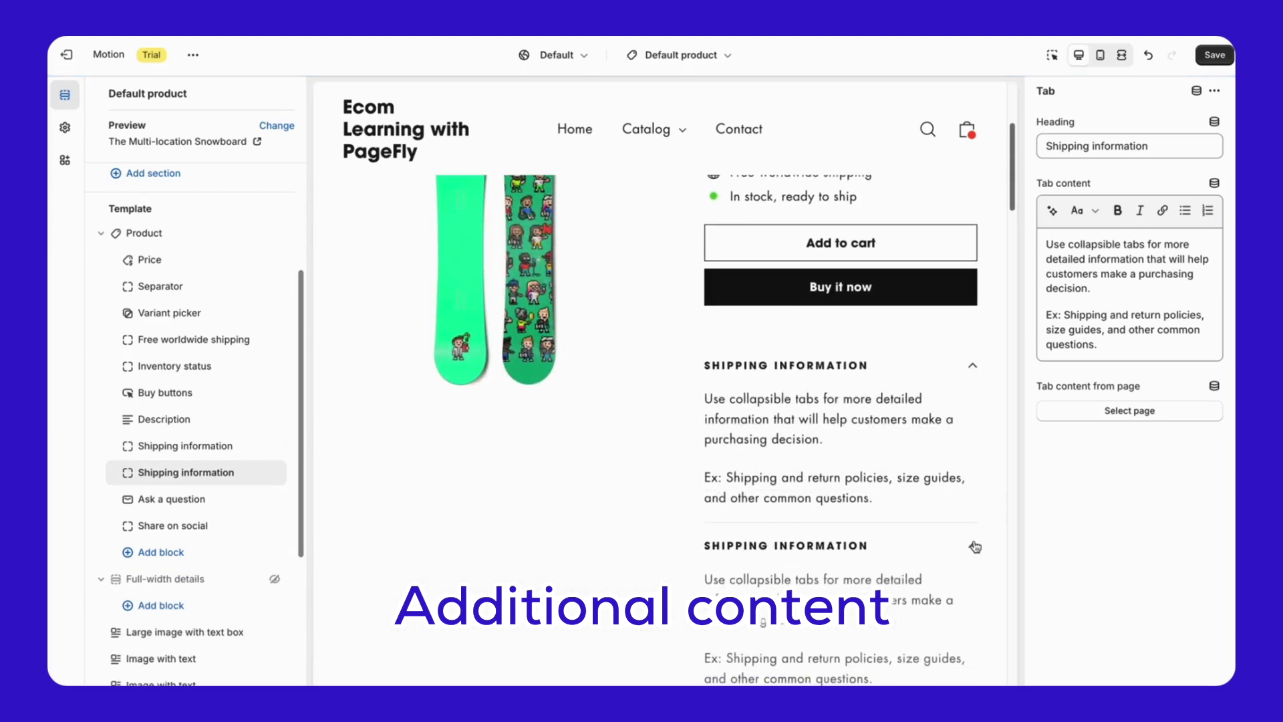
- Use the Contact page as the tab's content and check the tab text in the preview
scroll(959, 474, "down", 1)
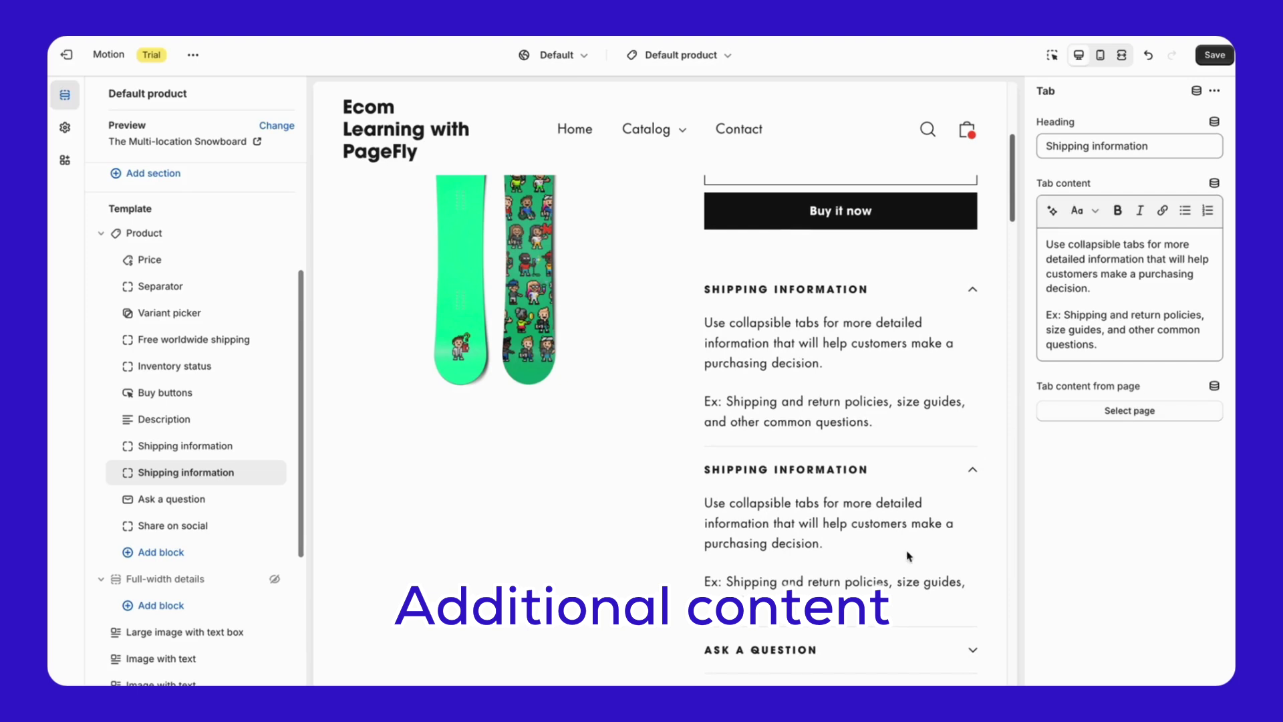
left_click(1136, 409)
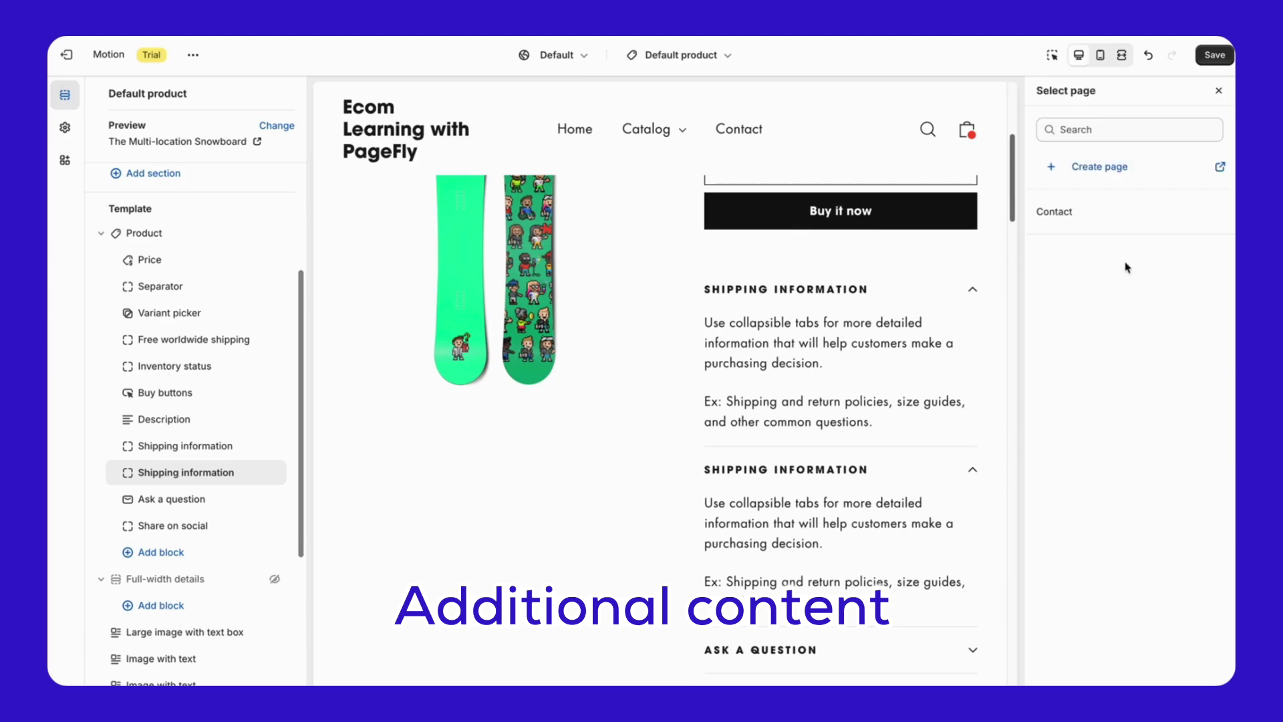
left_click(1123, 212)
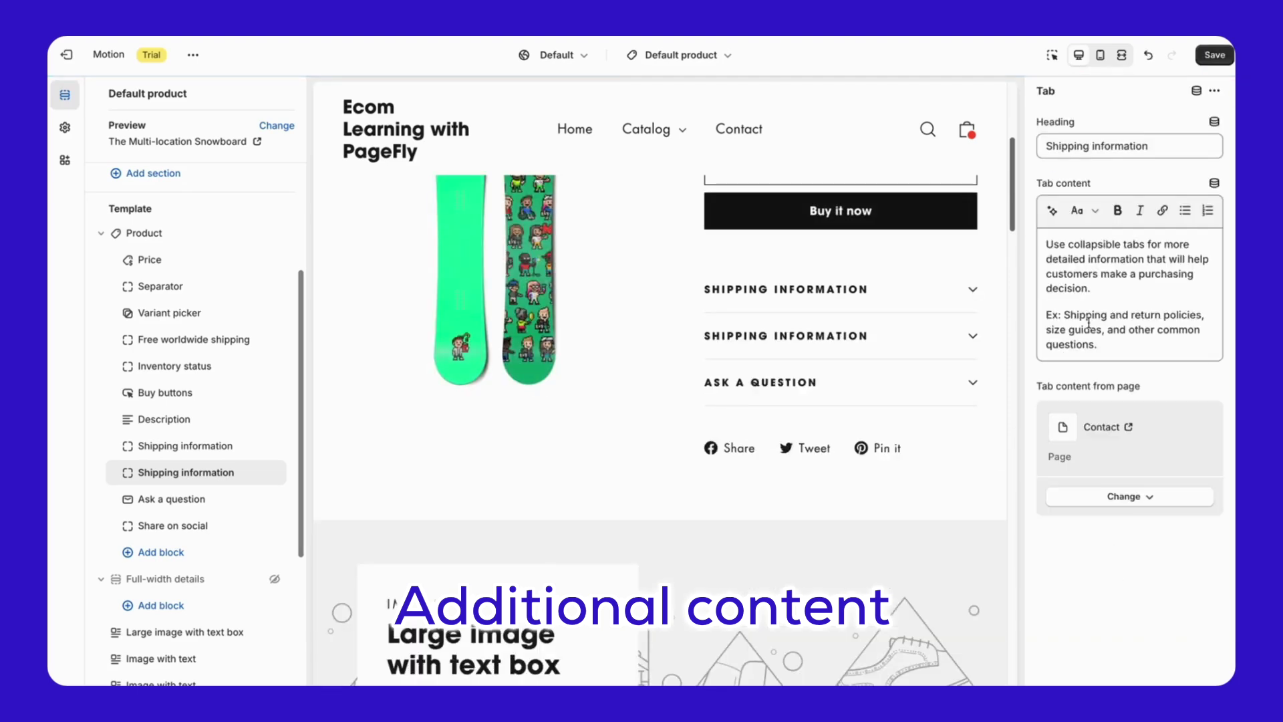
left_click(893, 292)
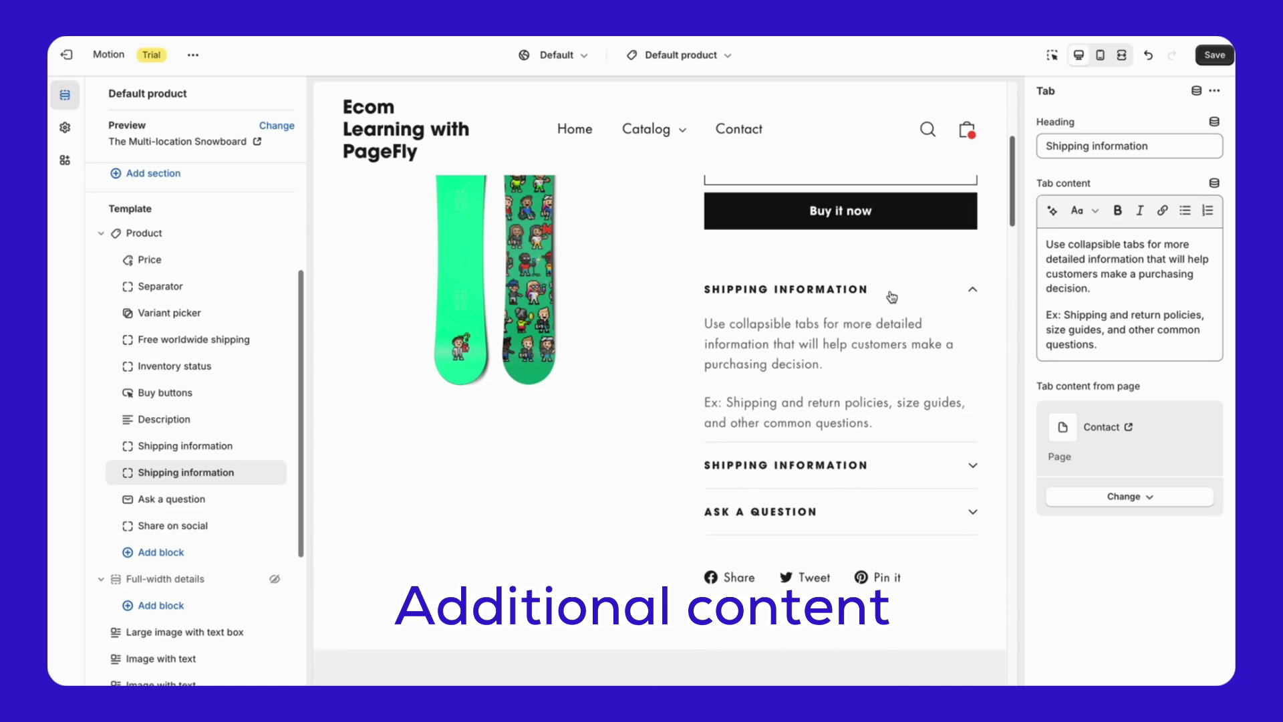
triple_click(1115, 275)
left_click(1082, 297)
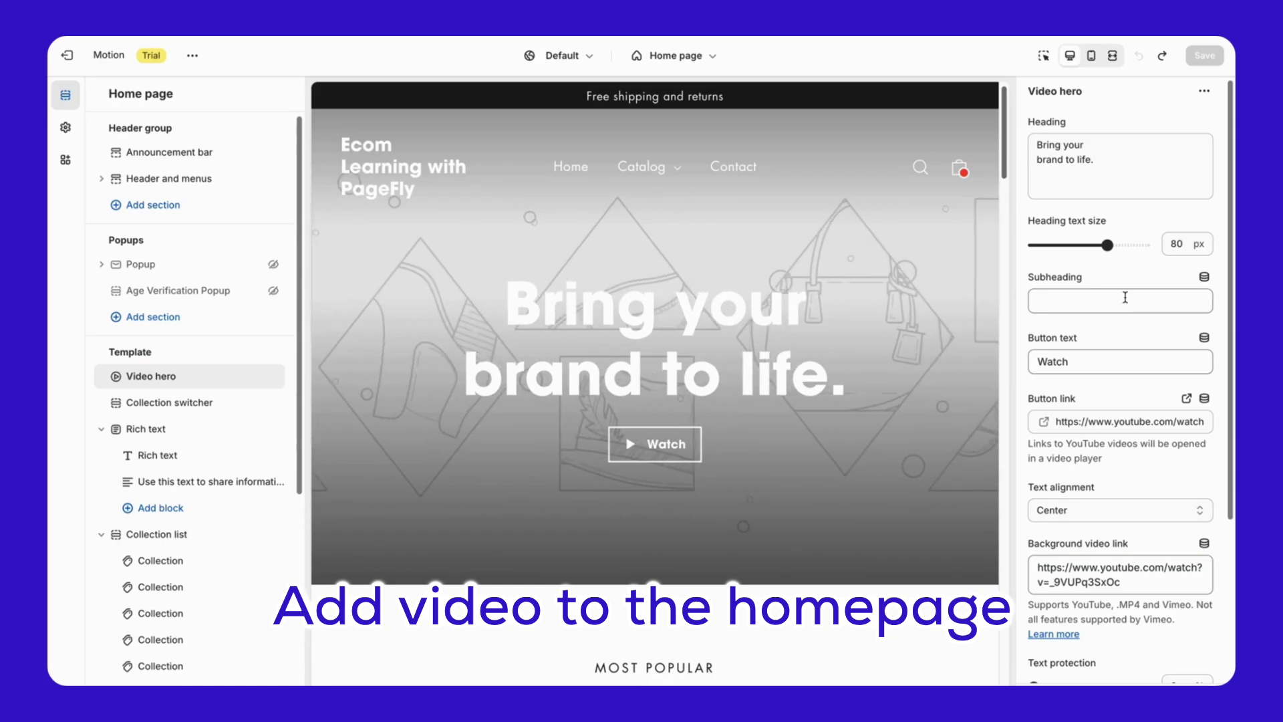
- Replace the Video hero's background video link with the new YouTube URL
scroll(1125, 297, "down", 2)
scroll(1126, 296, "down", 1)
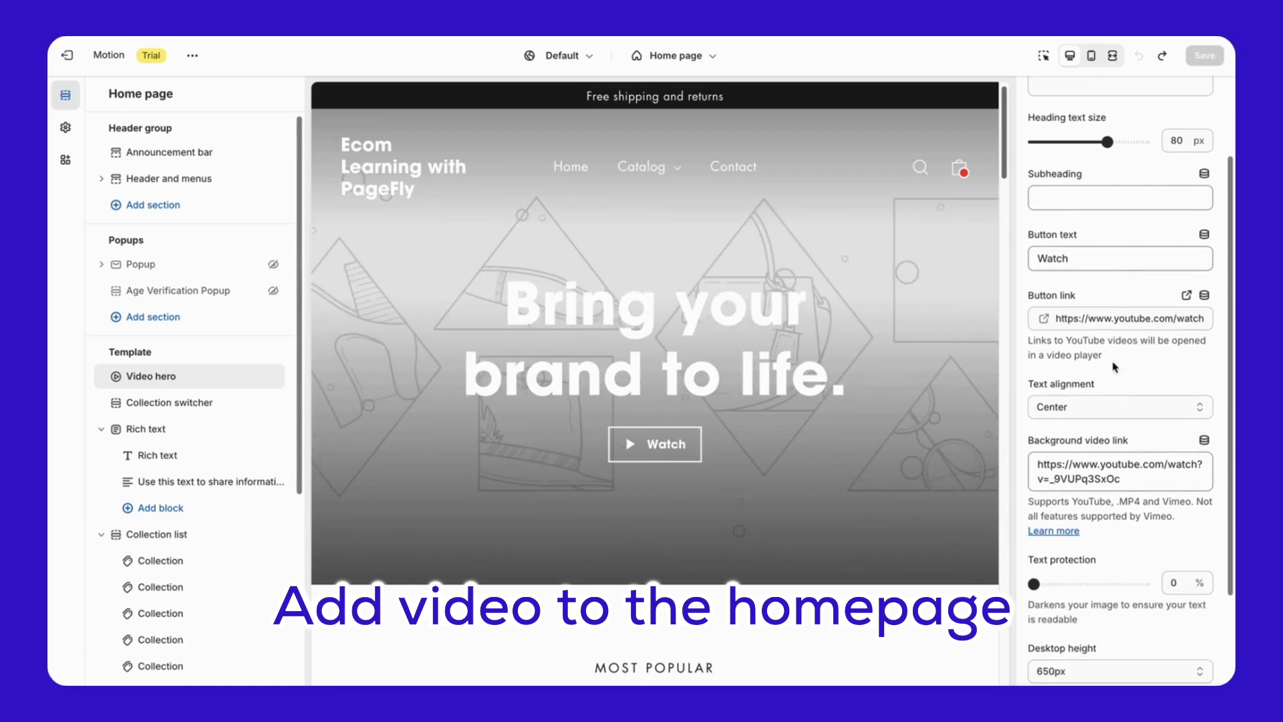
double_click(1111, 462)
key("ctrl+a")
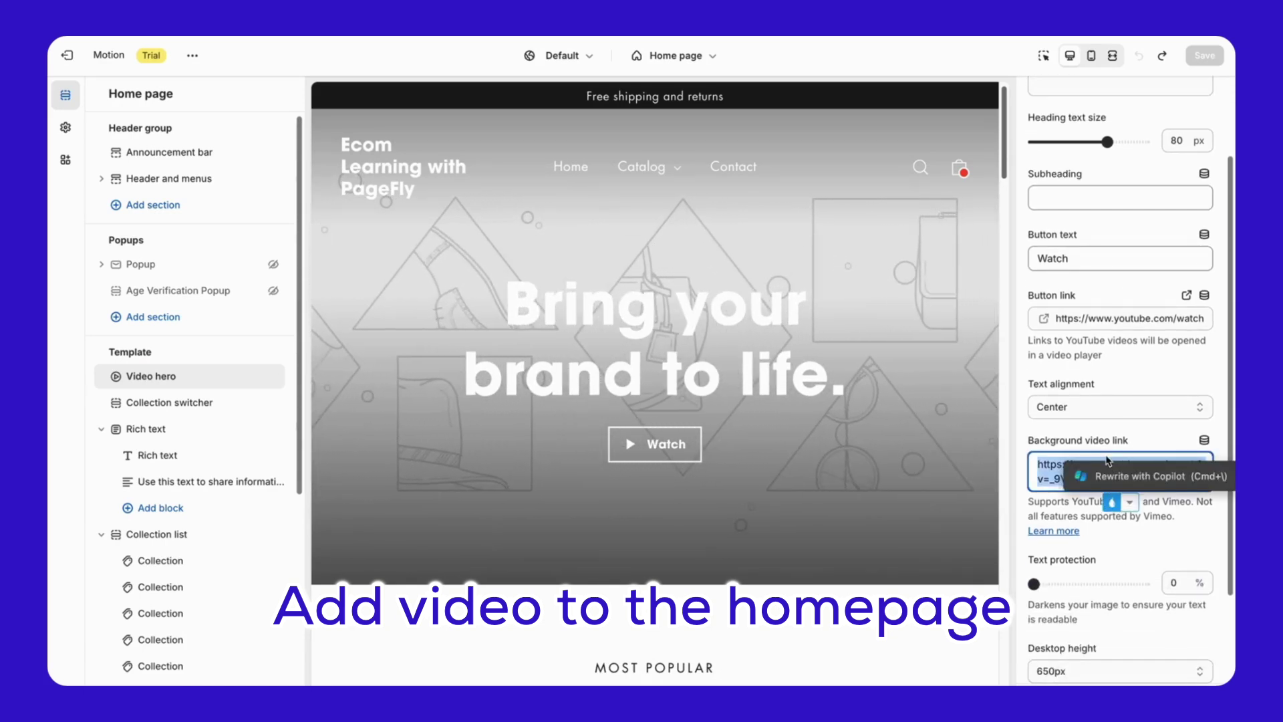
type("https://www.youtube.com/watch?v=1eJxuWY9OMs")
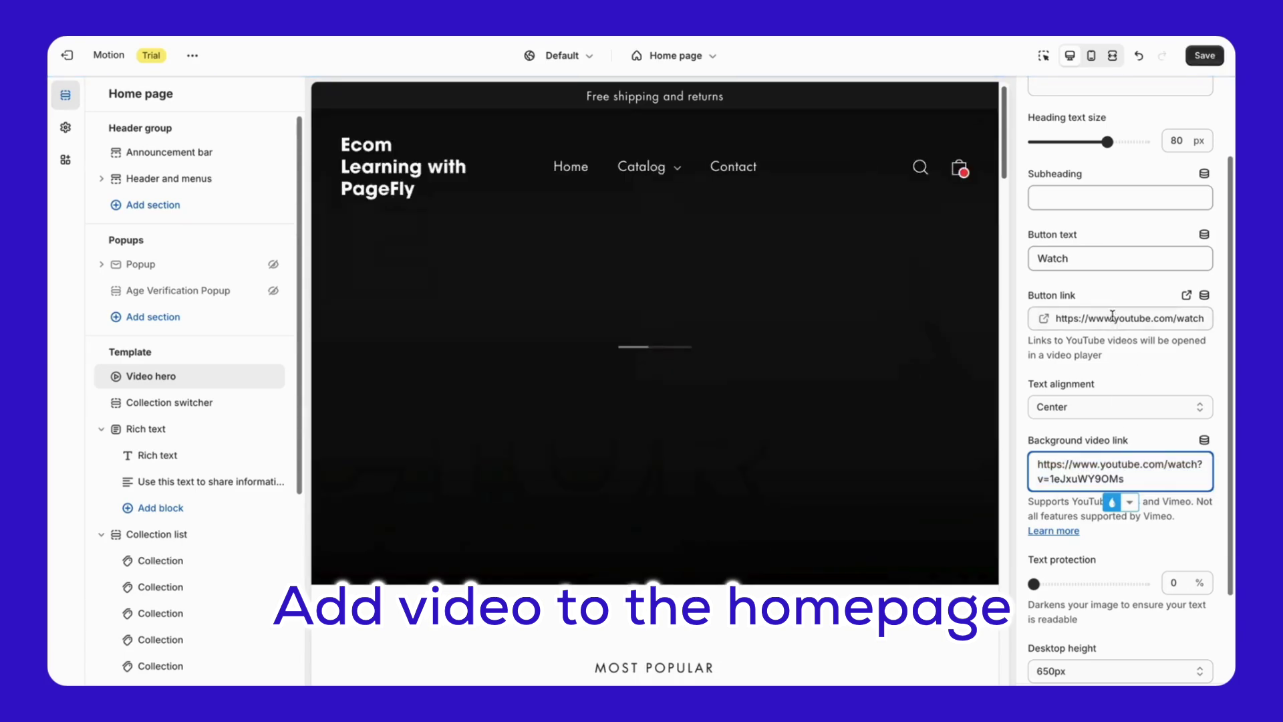
- Link the Watch button to the Hydrogen collection
left_click(1114, 318)
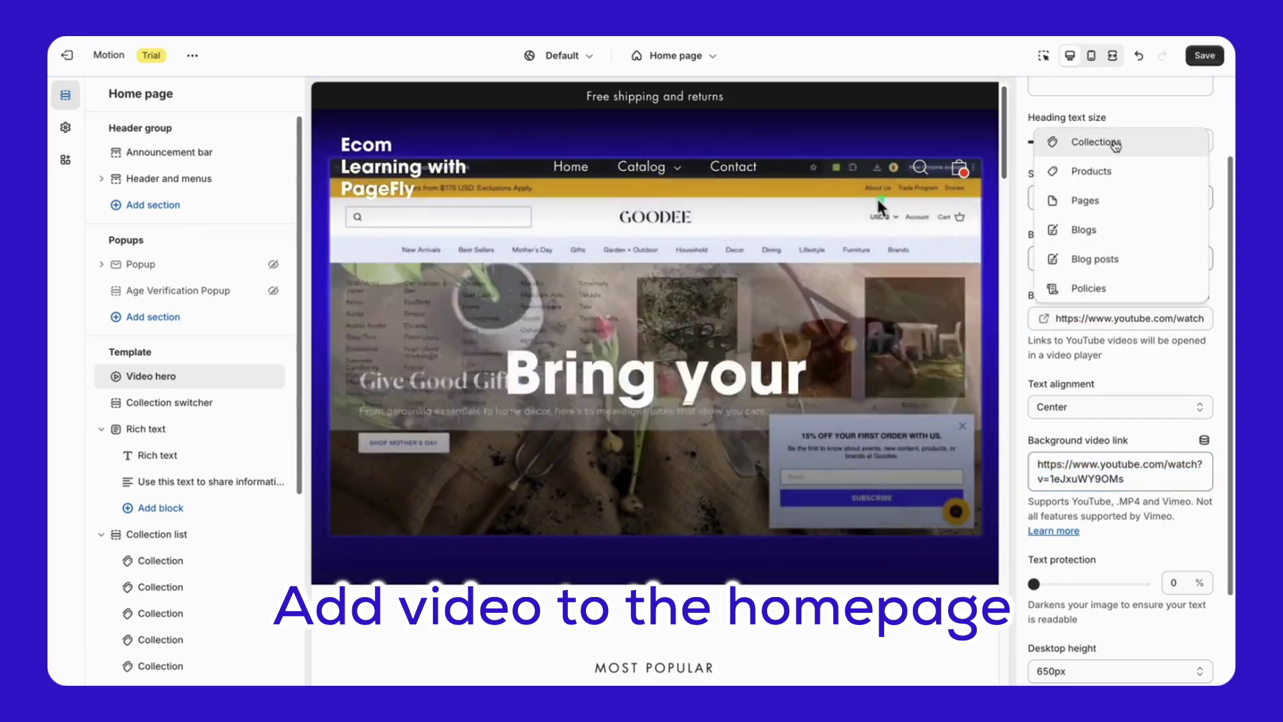
left_click(1098, 141)
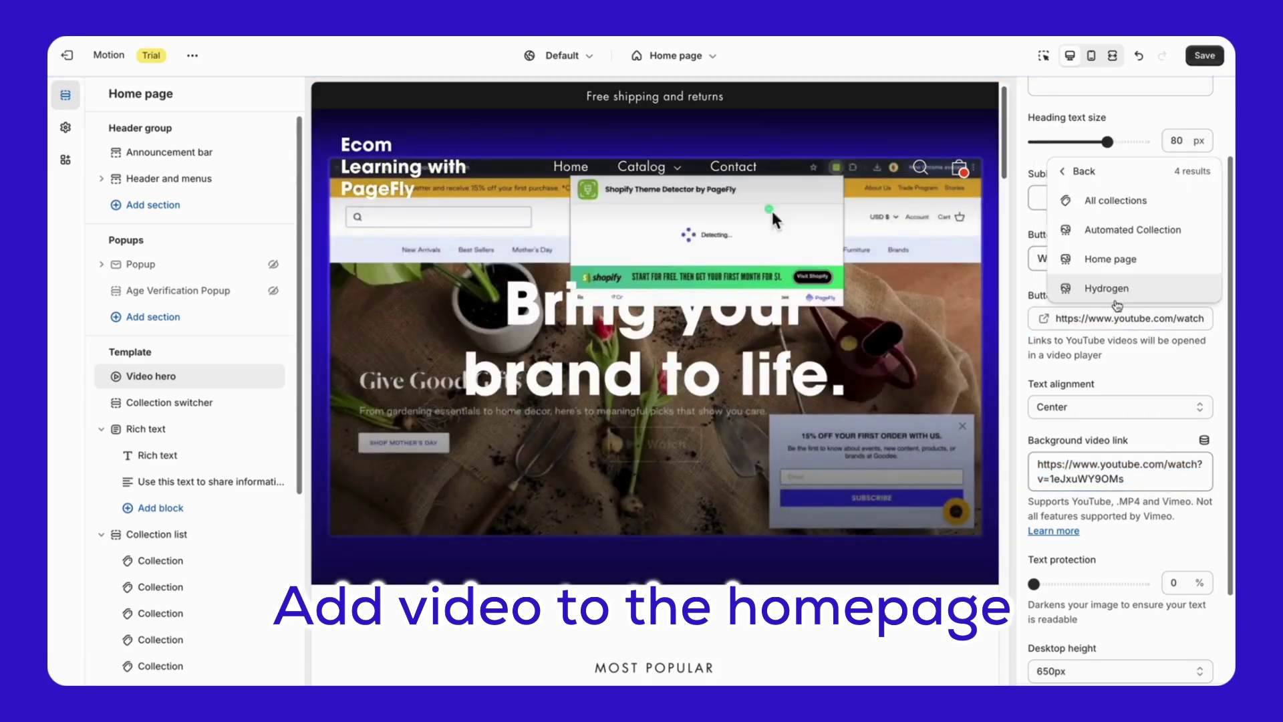
left_click(1117, 287)
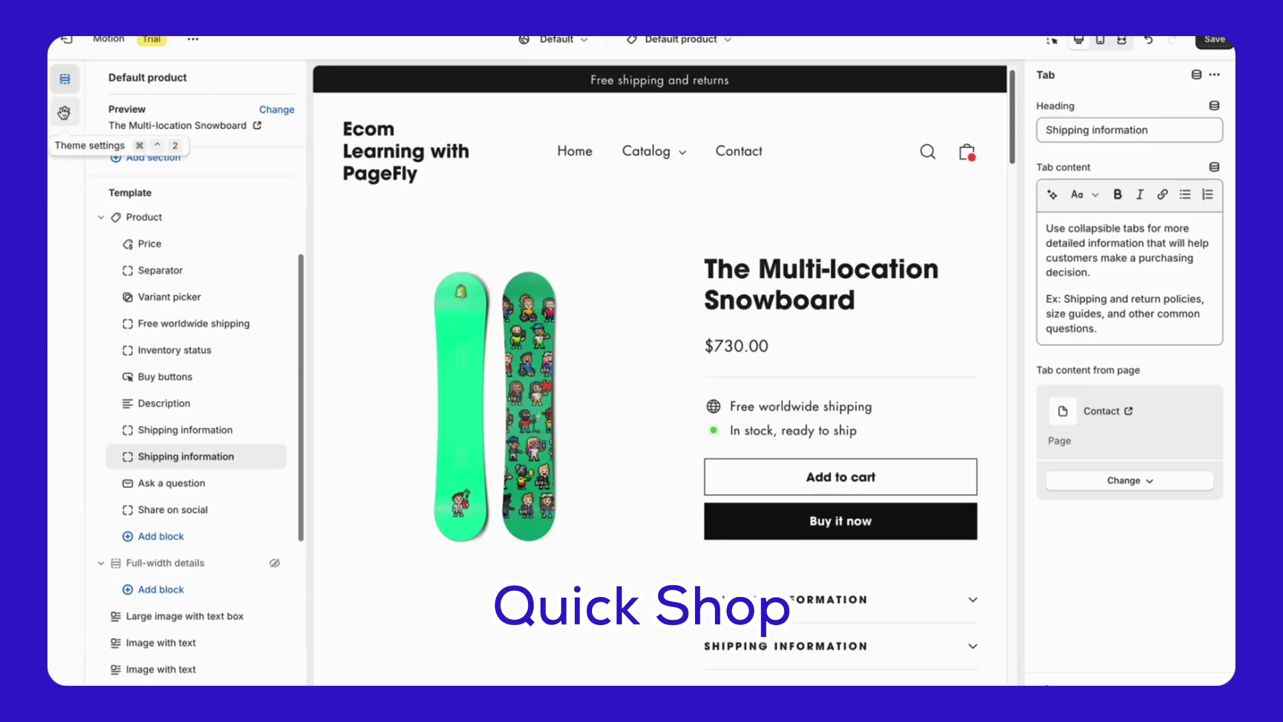
- Open the Product tiles theme settings and preview quick shop for the Multi-managed Snowboard
left_click(64, 112)
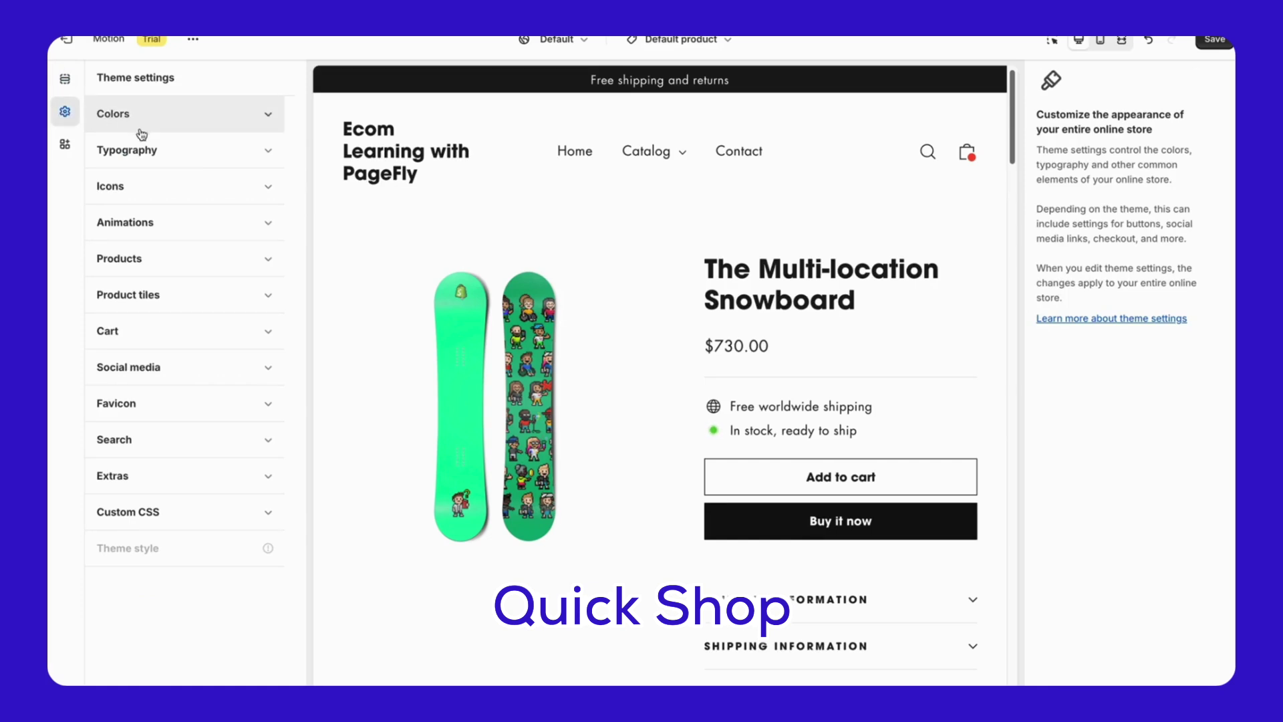
left_click(161, 295)
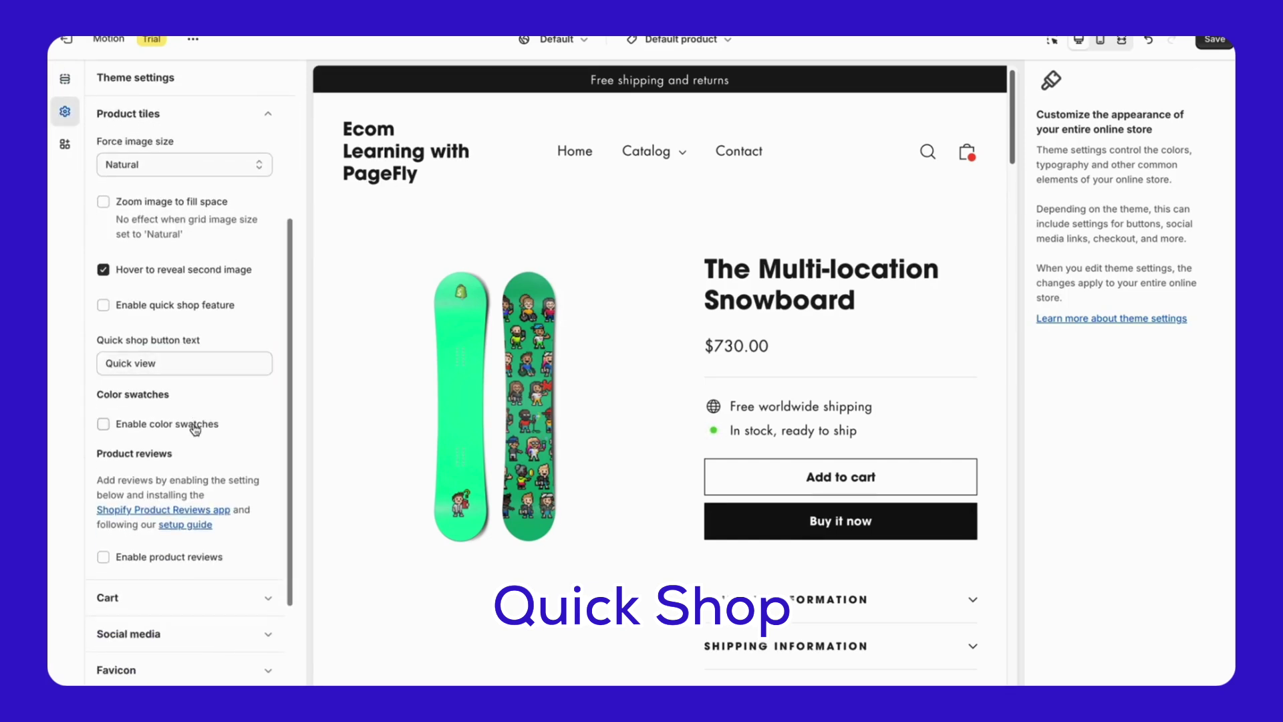
scroll(190, 441, "down", 1)
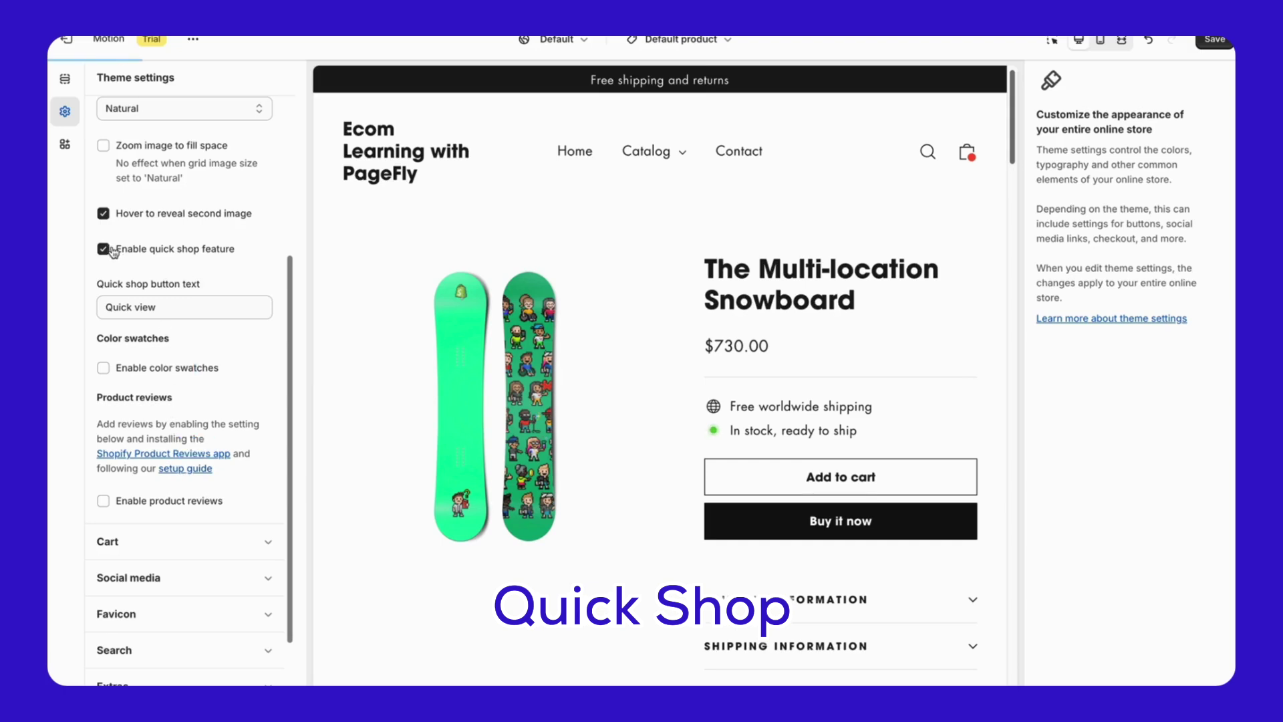
scroll(134, 261, "up", 1)
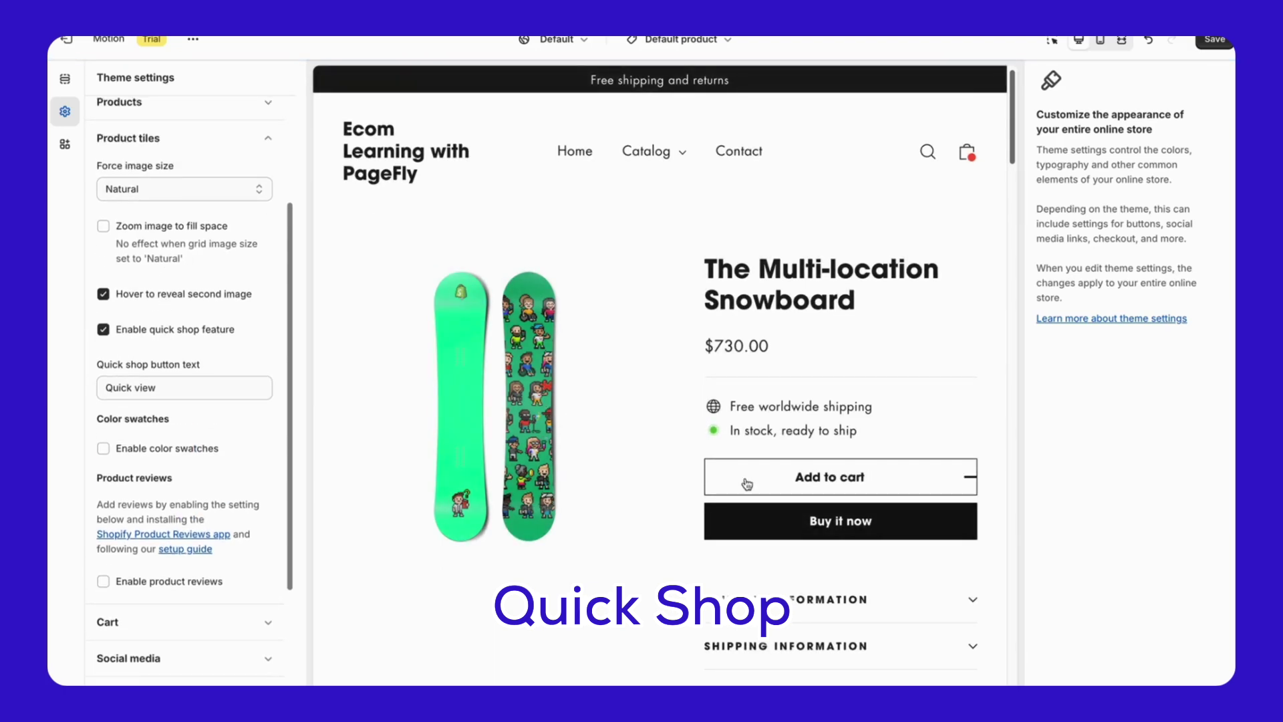
scroll(750, 492, "down", 15)
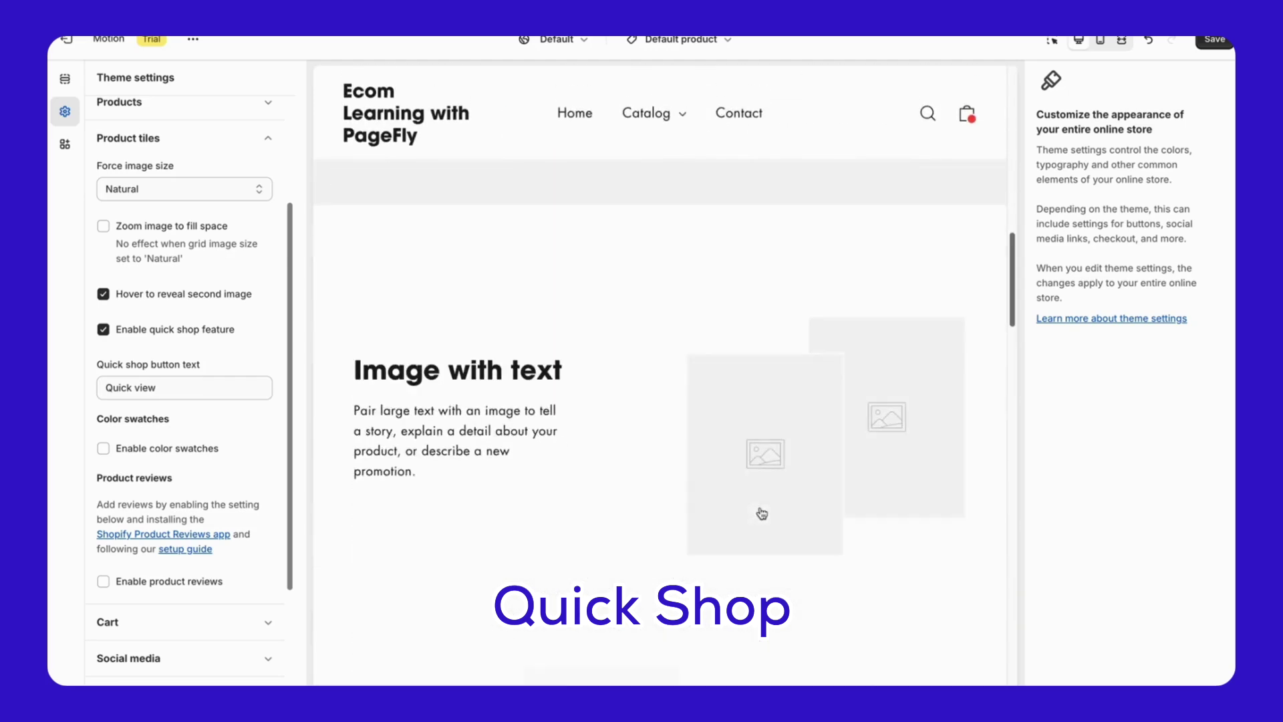
left_click(748, 319)
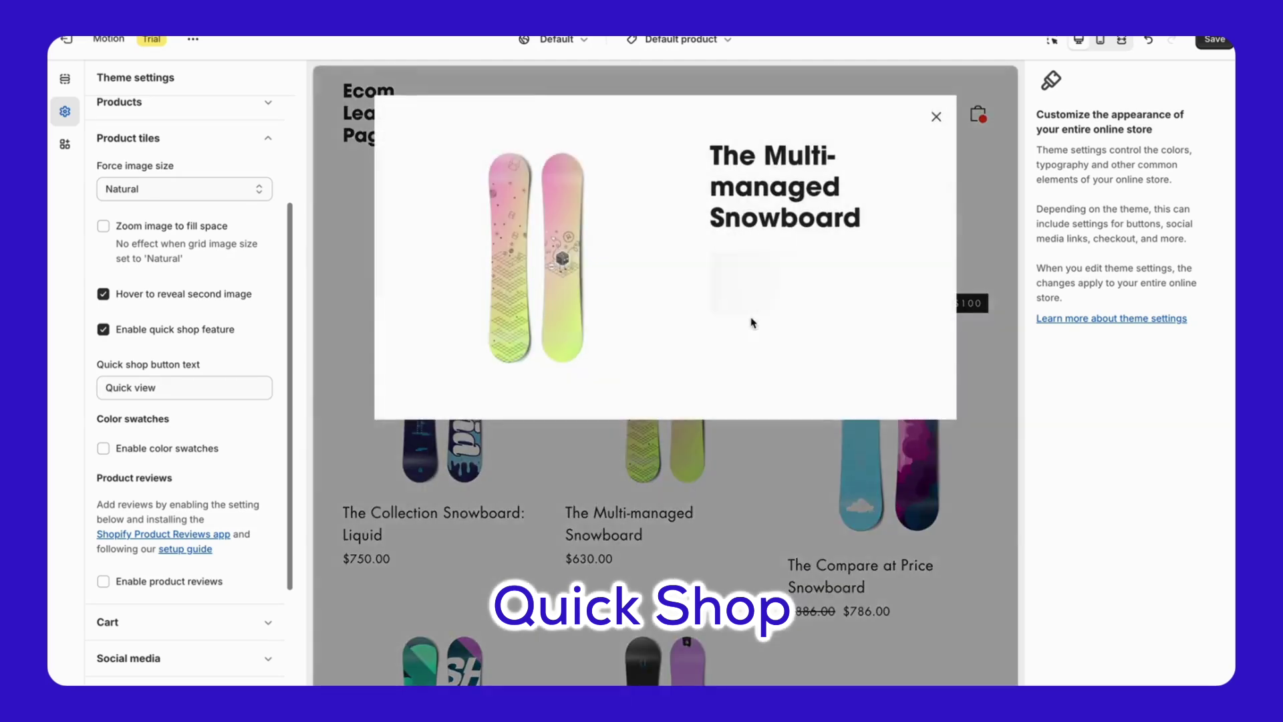
left_click(939, 116)
- Change the Quick shop button text to 'Buy now' and test adding the snowboard to the cart
triple_click(162, 388)
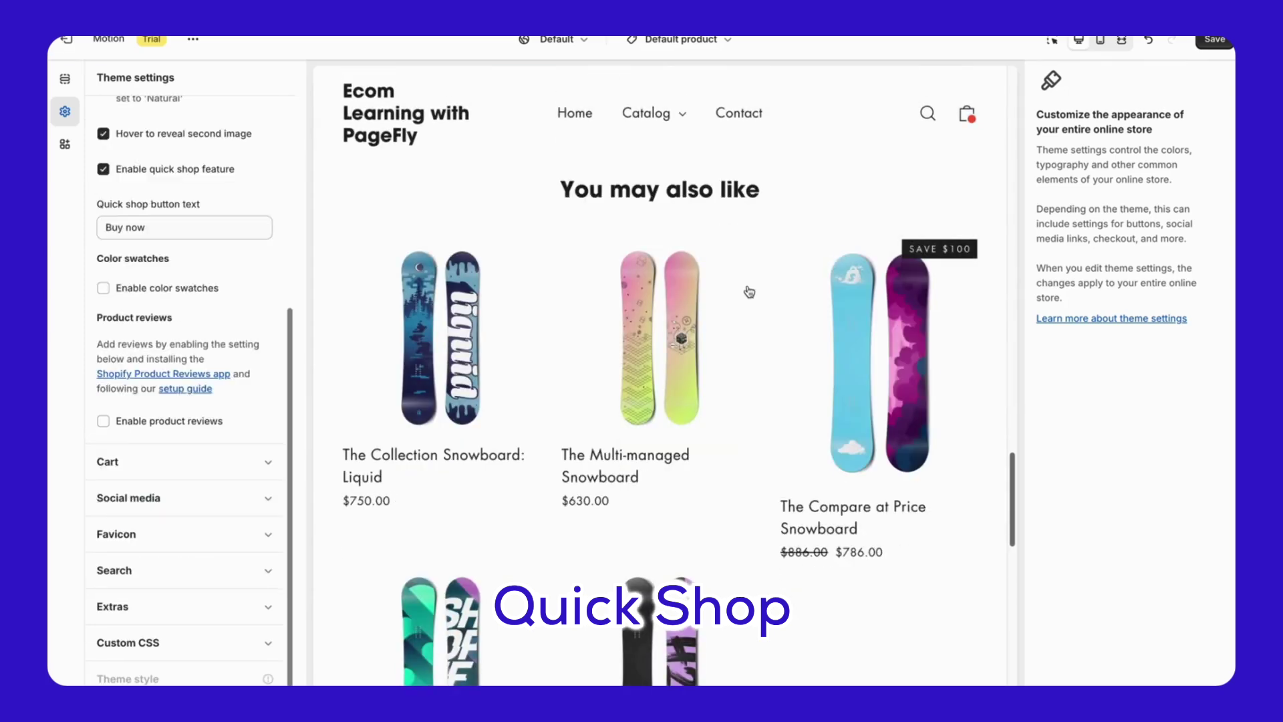
left_click(747, 253)
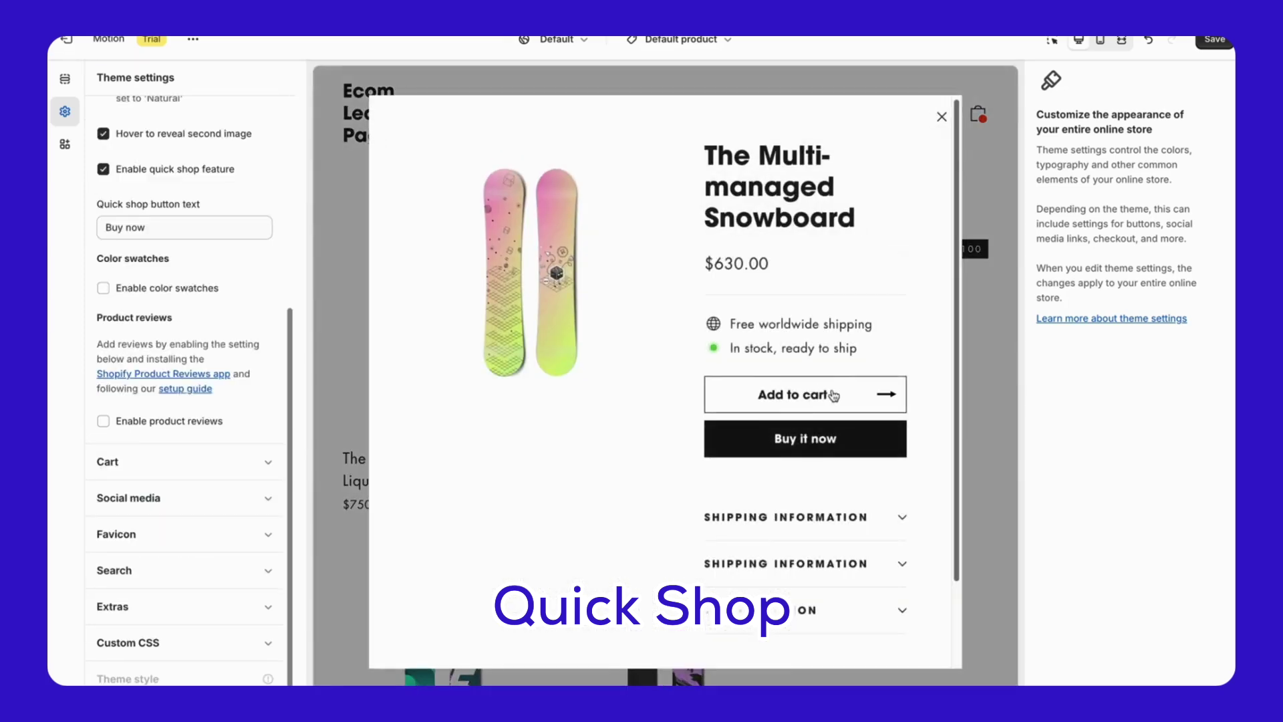
left_click(844, 395)
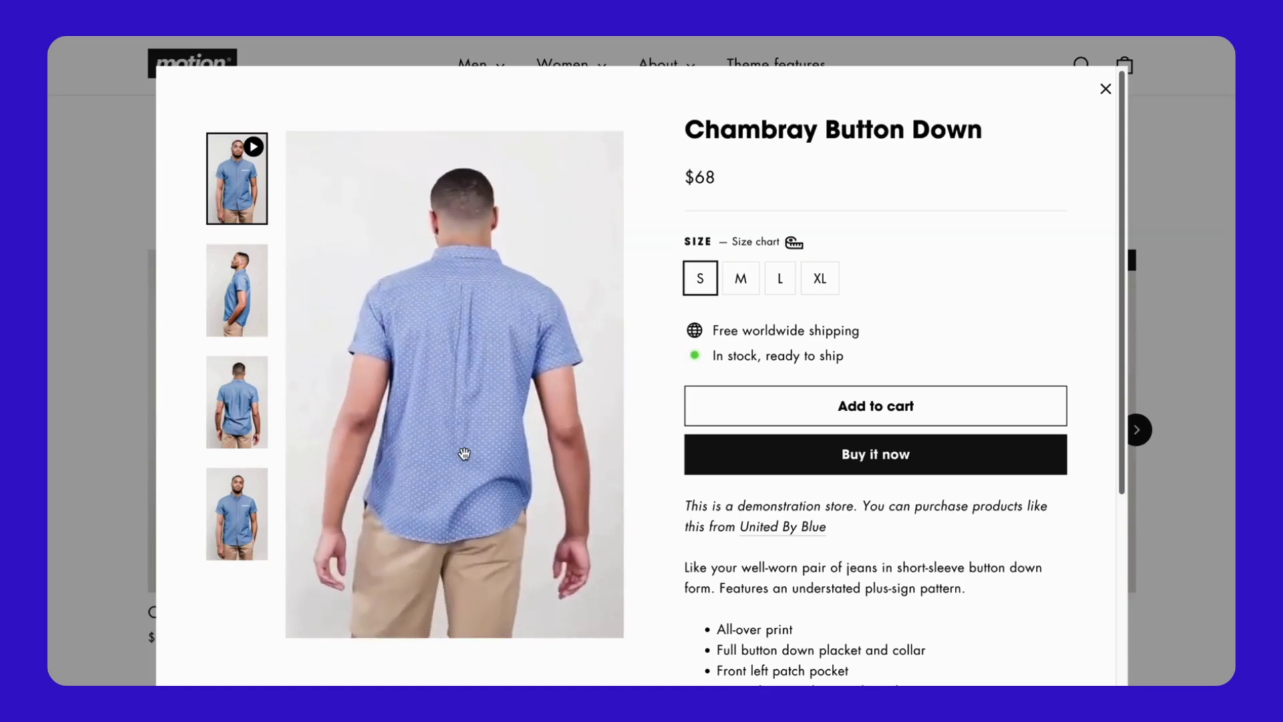
- View the shirt's side, back and front photos and check the size chart
left_click(250, 301)
left_click(238, 401)
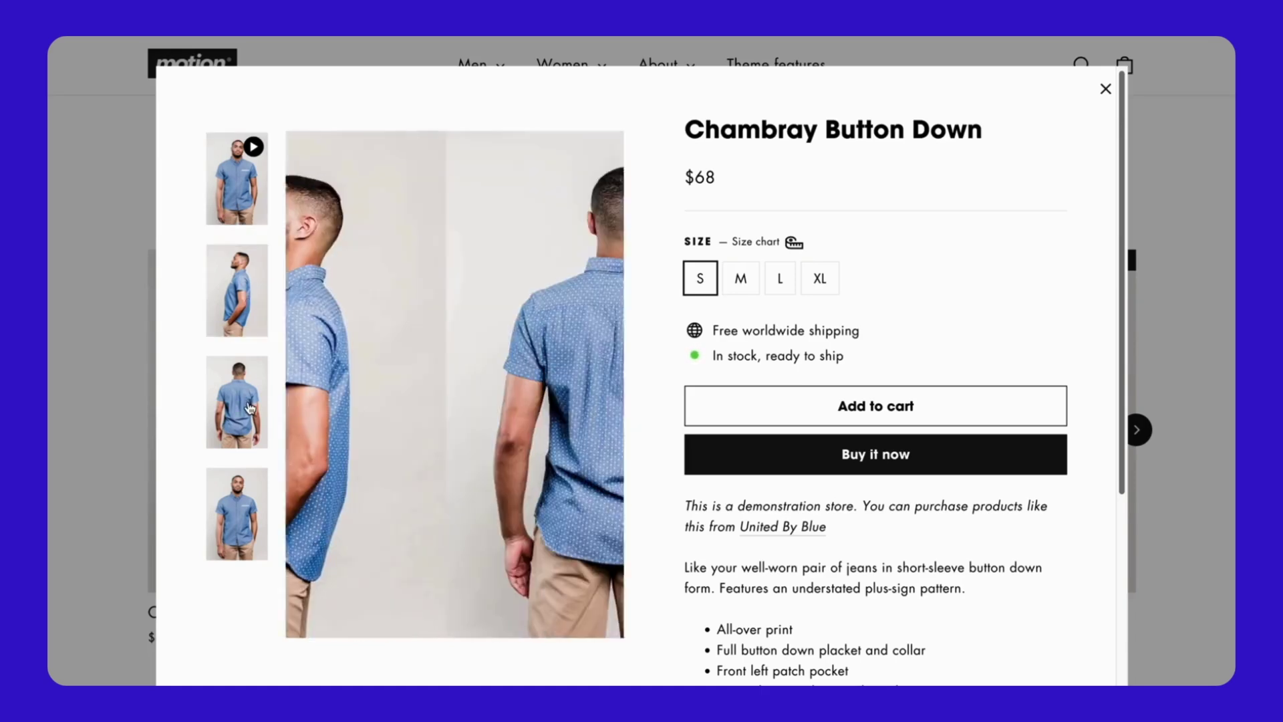
left_click(237, 514)
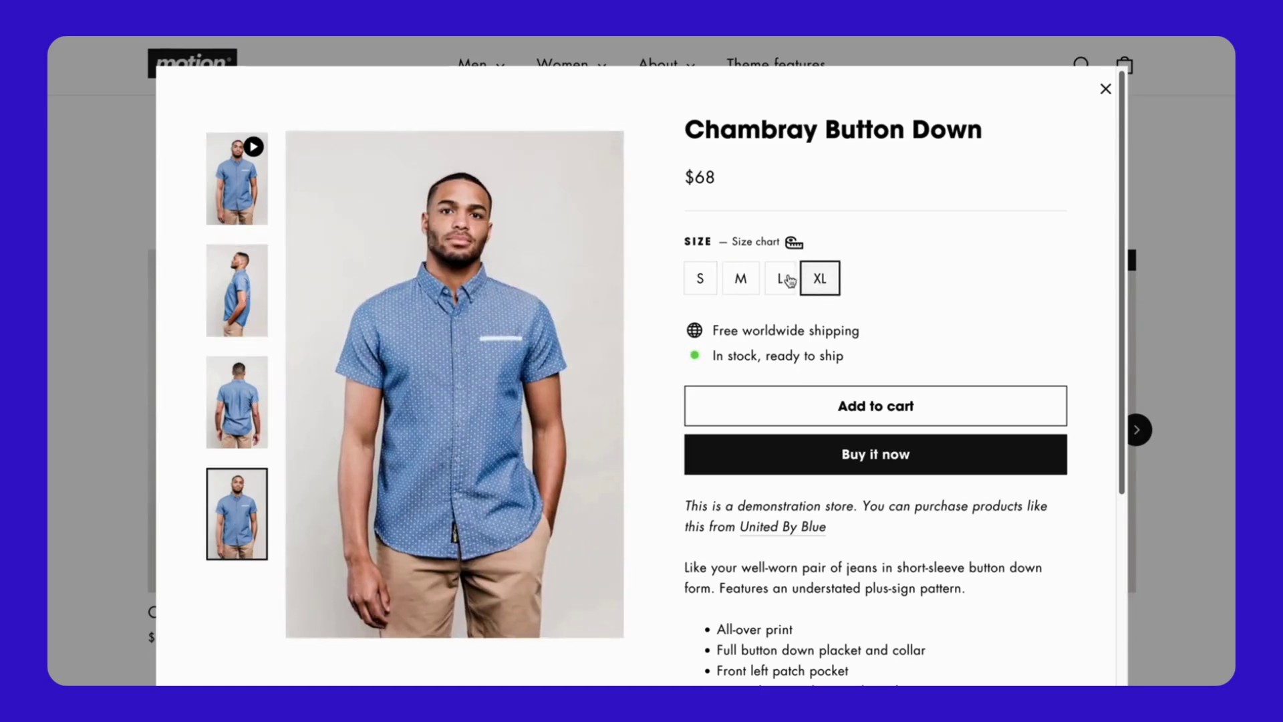
left_click(759, 242)
left_click(775, 251)
- Expand the Shipping information and Ask a question sections in the quick view
scroll(794, 335, "down", 1)
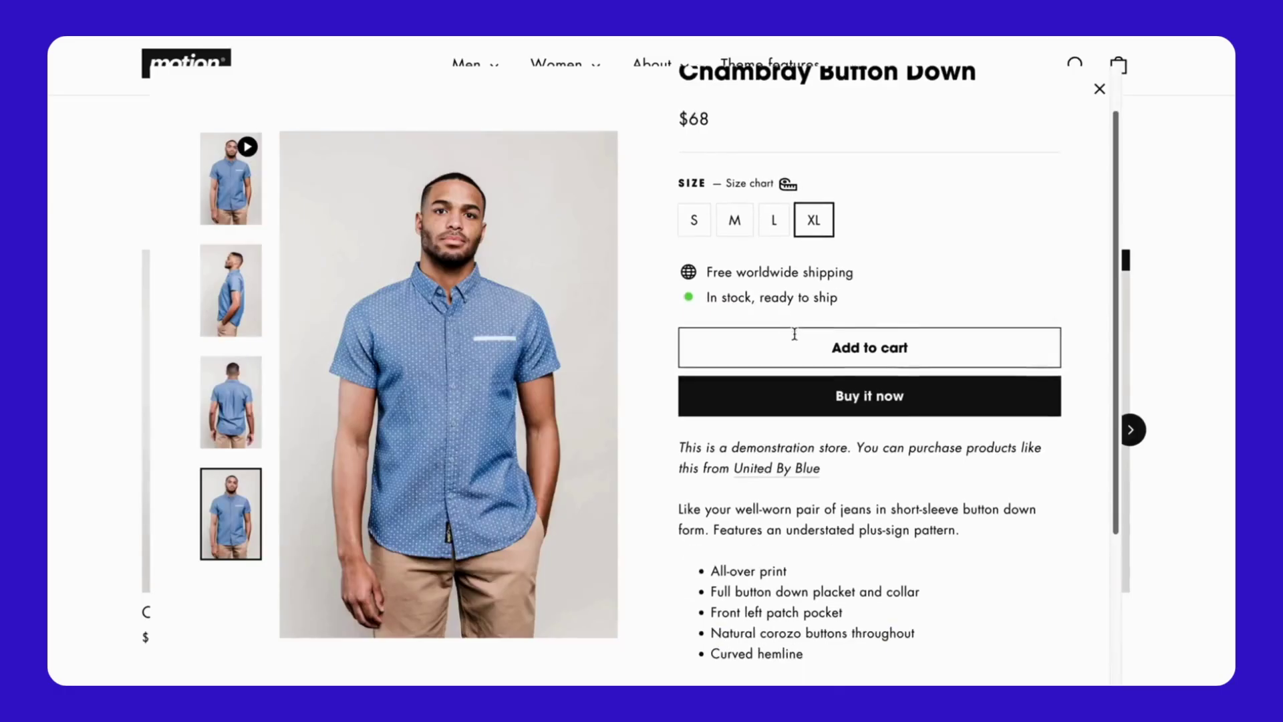
scroll(795, 335, "down", 2)
scroll(795, 381, "down", 2)
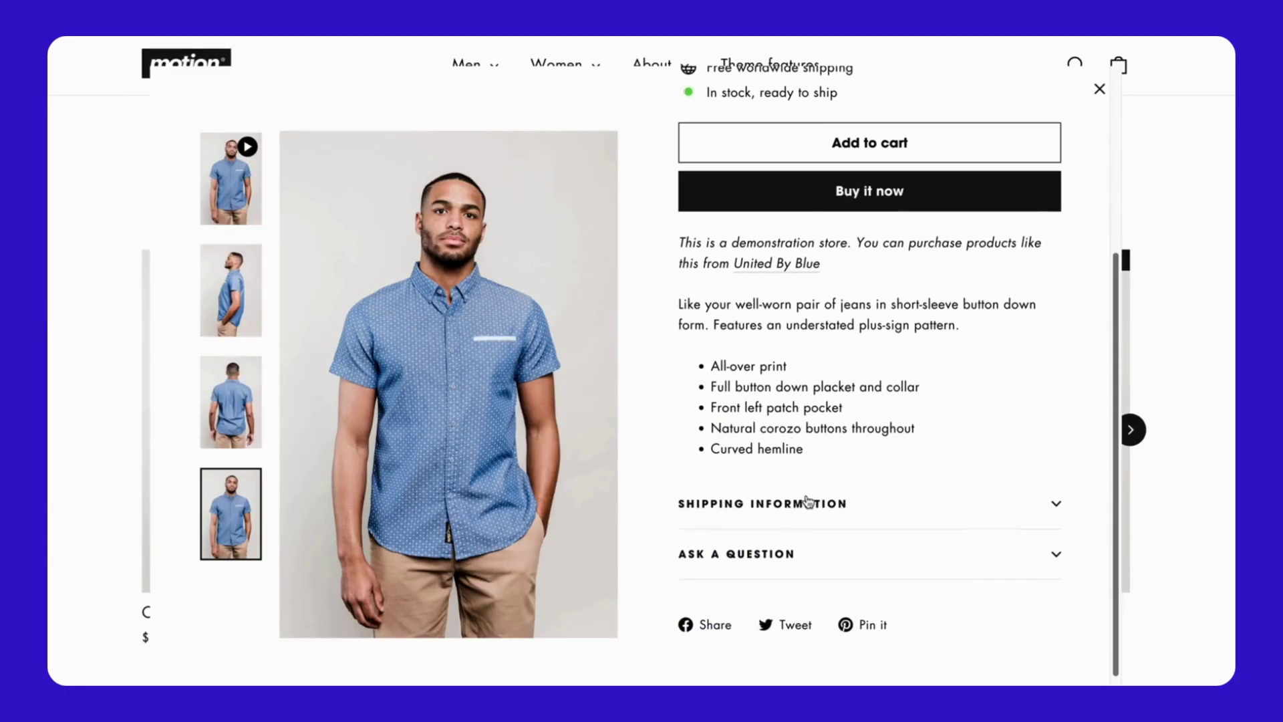
left_click(808, 503)
scroll(811, 561, "down", 2)
left_click(818, 574)
scroll(827, 472, "down", 2)
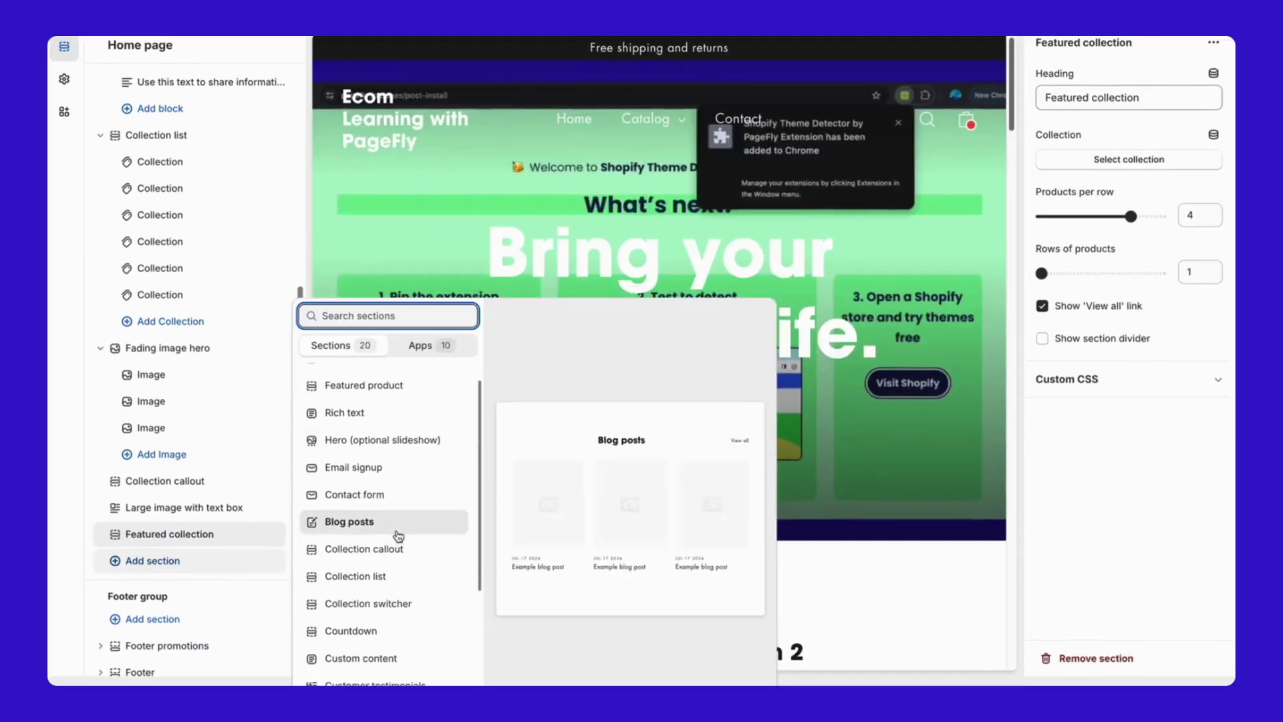
- Scroll through the Sections list to browse sections available to add
scroll(399, 531, "down", 5)
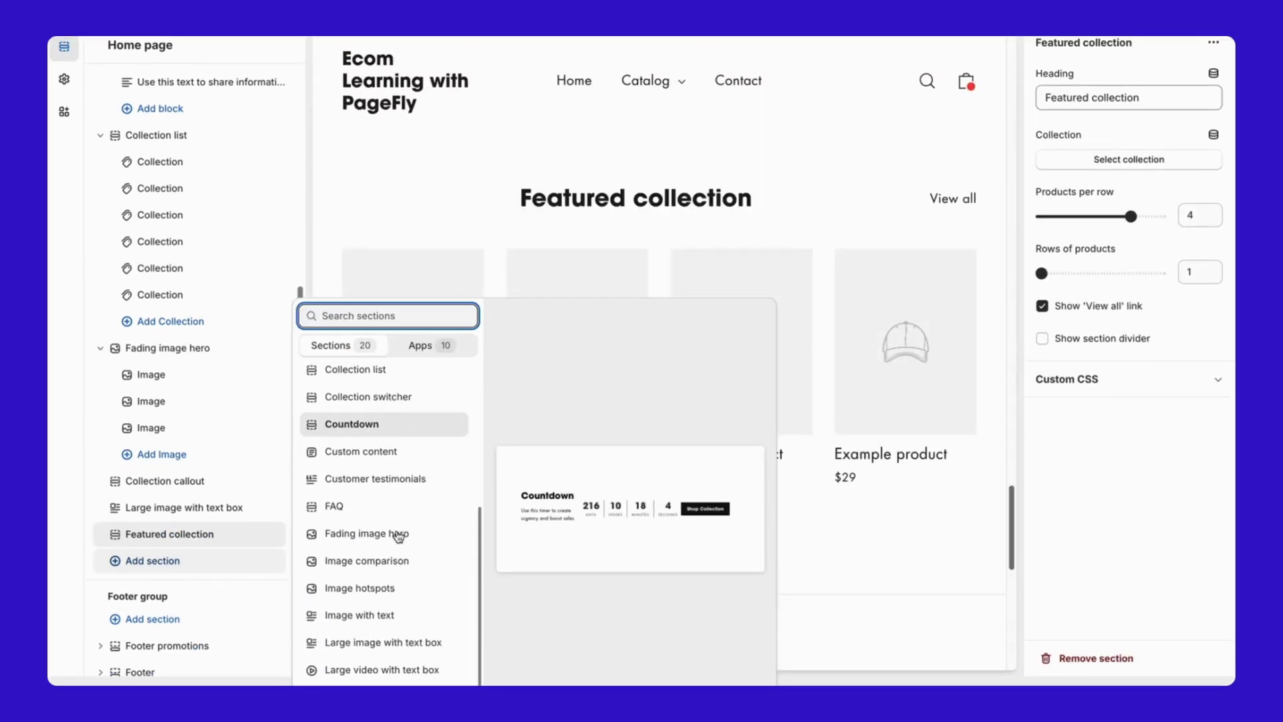
scroll(401, 541, "down", 3)
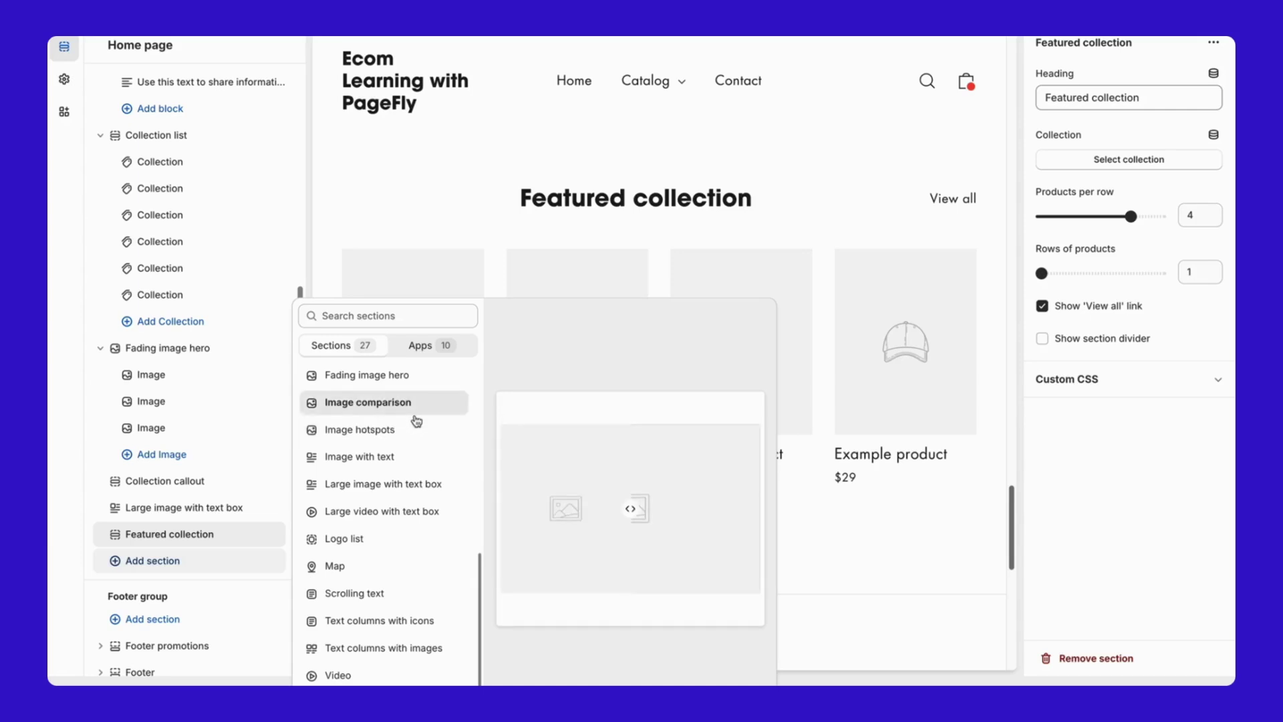
scroll(416, 388, "up", 5)
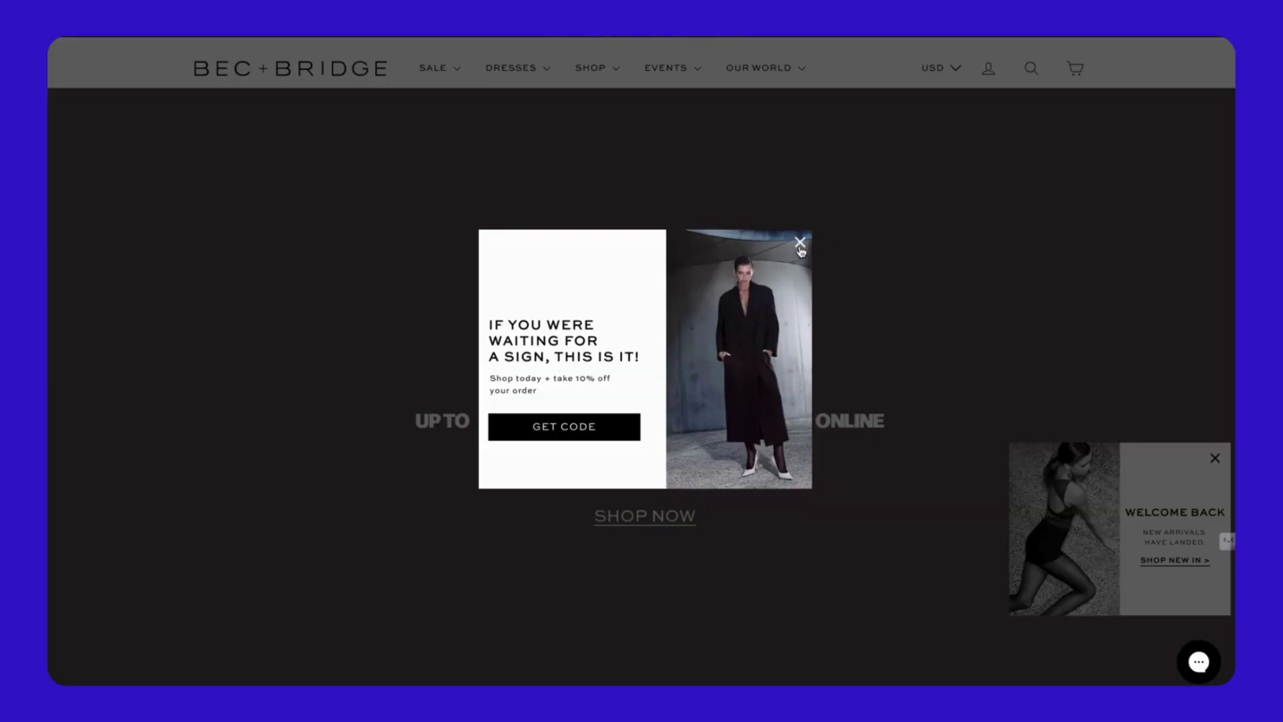
- Close the discount and Welcome Back popups and scroll past the SALE grid to the video banner
left_click(800, 243)
scroll(765, 359, "down", 3)
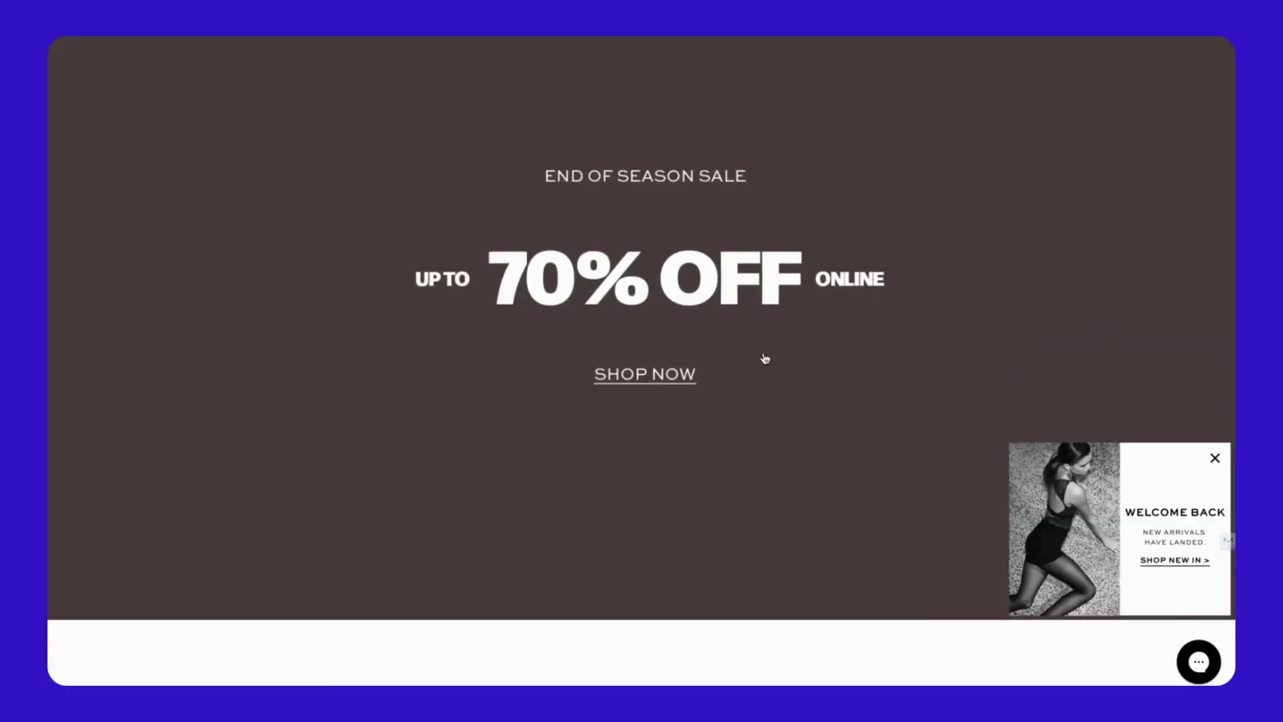
scroll(765, 358, "down", 8)
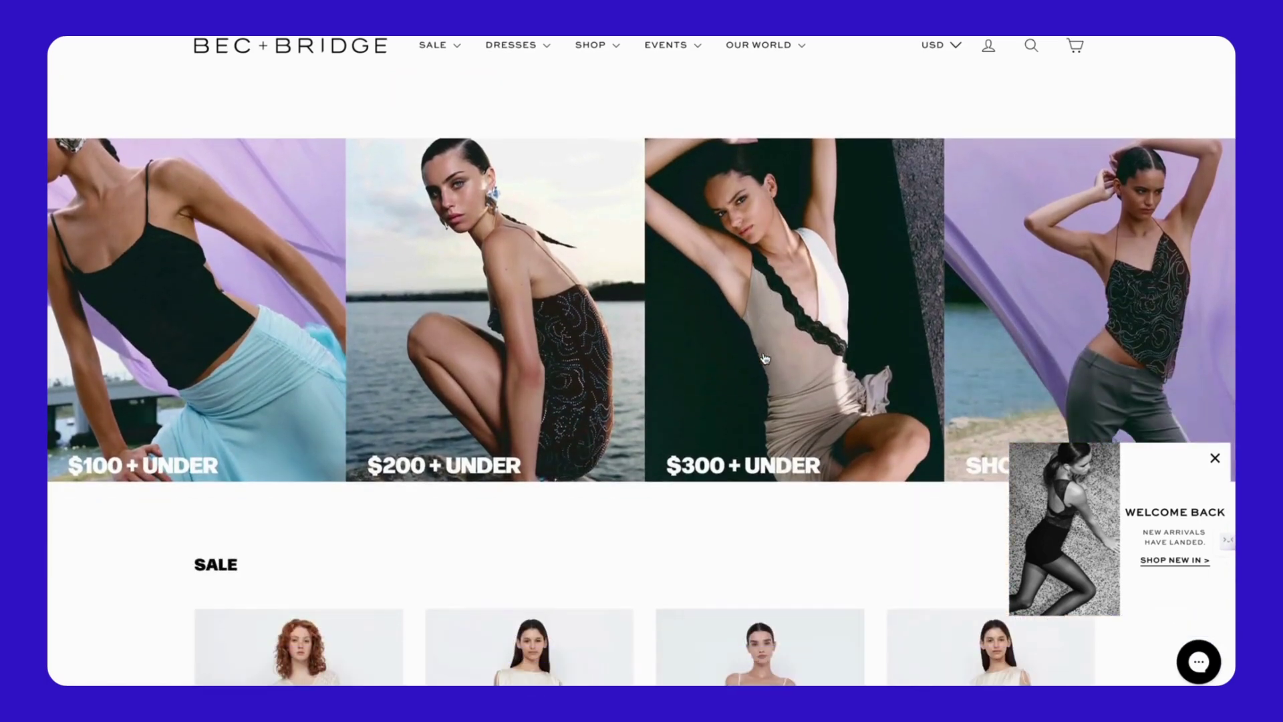
scroll(766, 359, "down", 6)
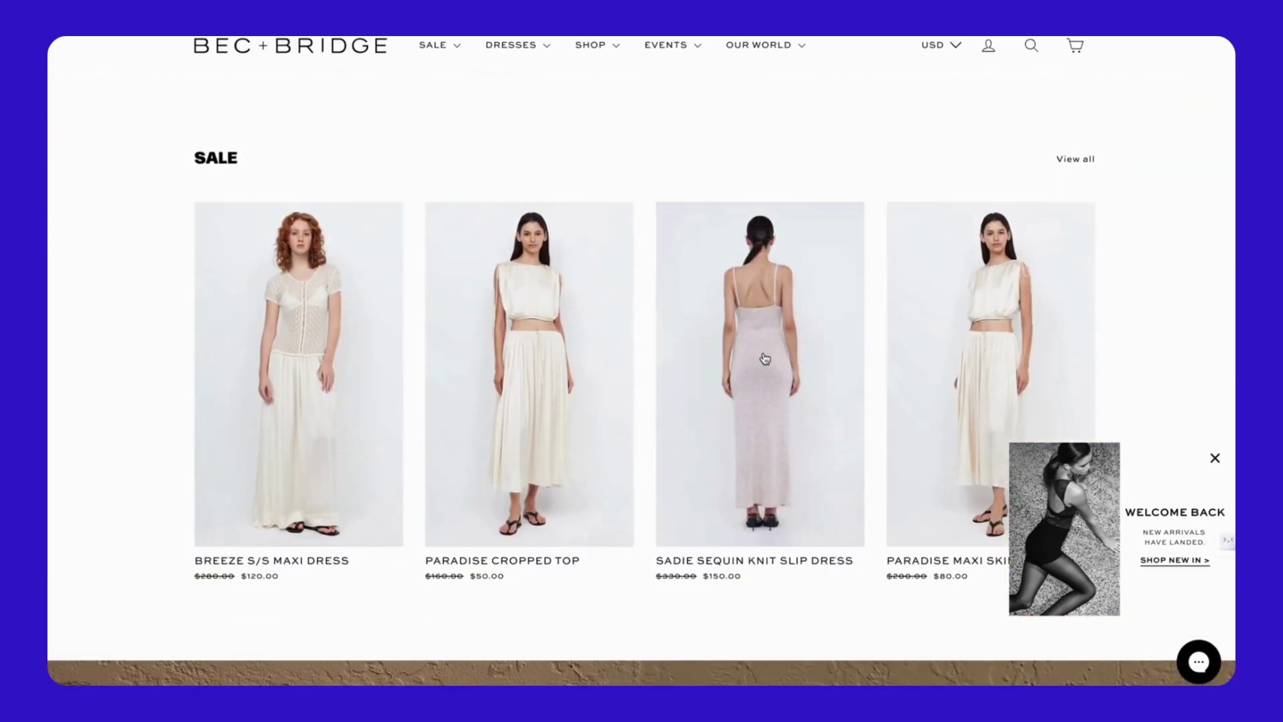
left_click(1215, 458)
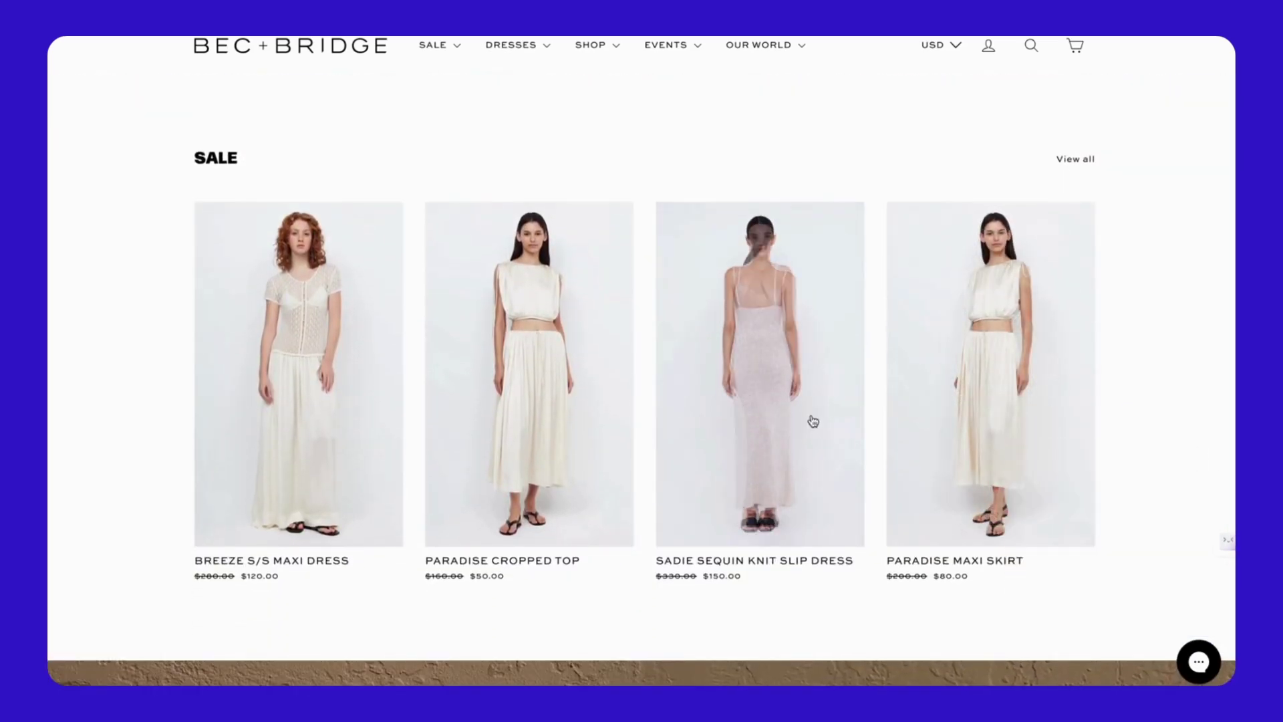
scroll(331, 376, "down", 7)
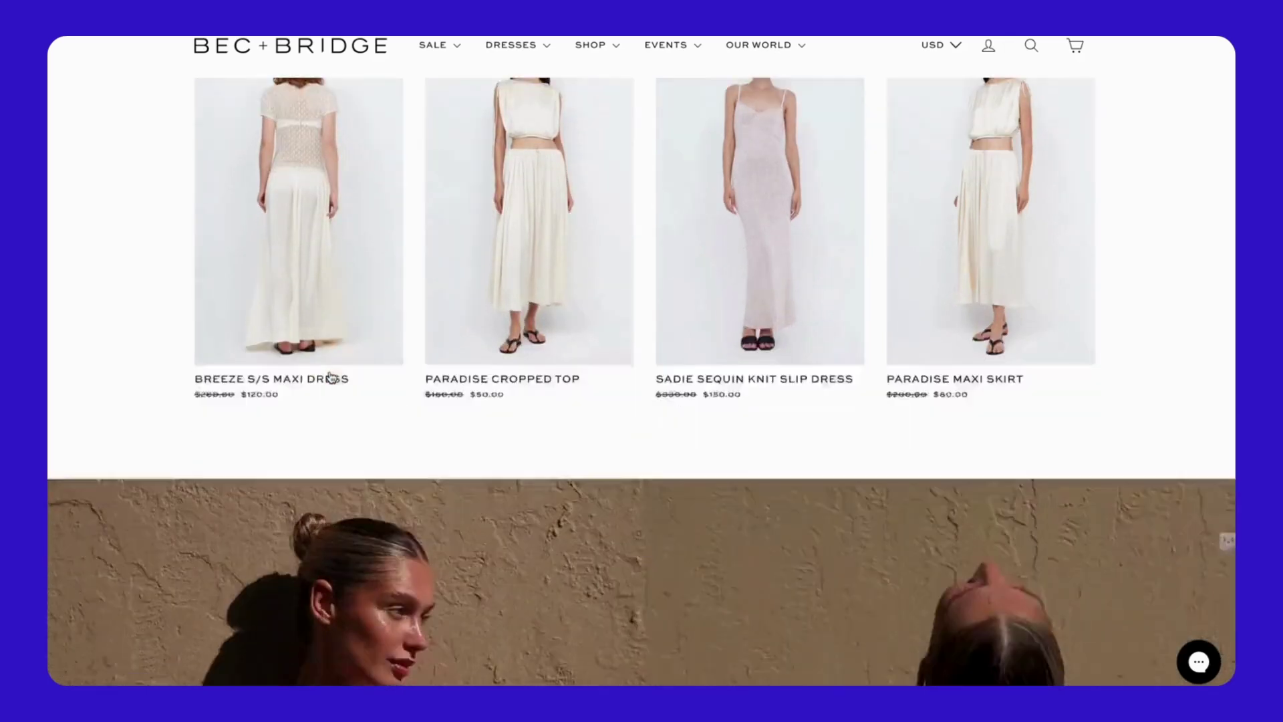
scroll(330, 376, "down", 1)
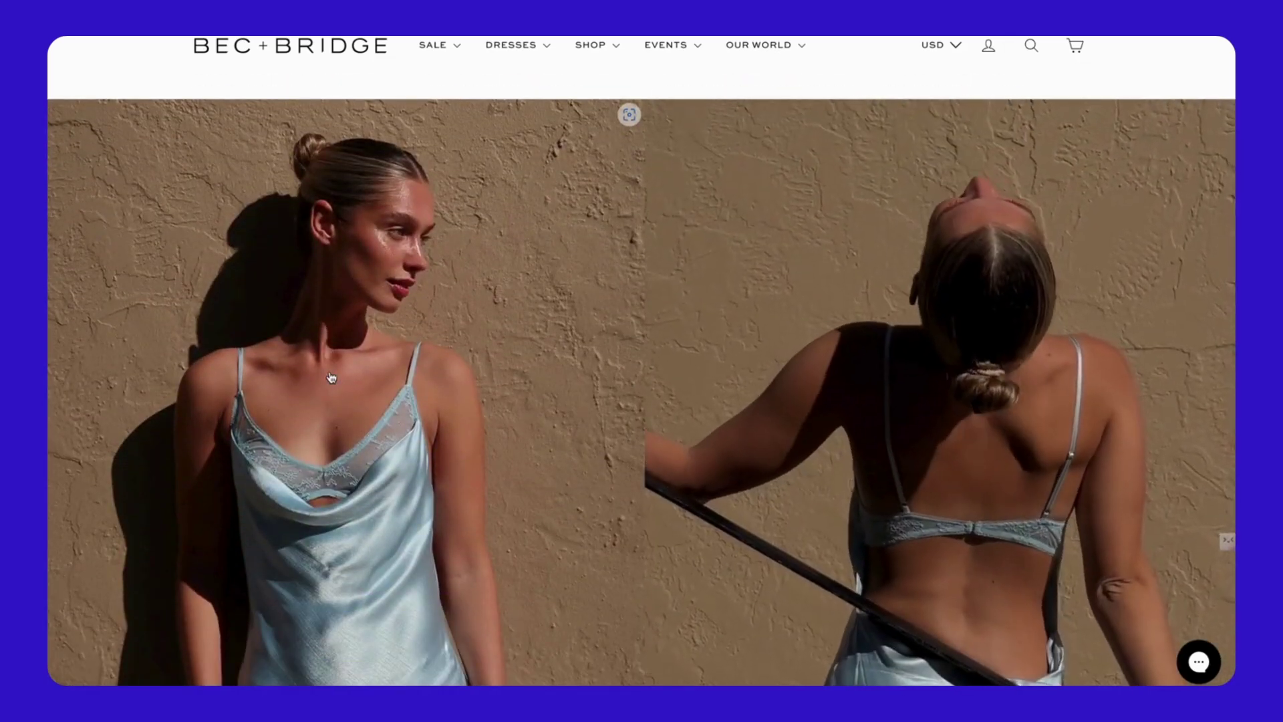
scroll(330, 378, "down", 2)
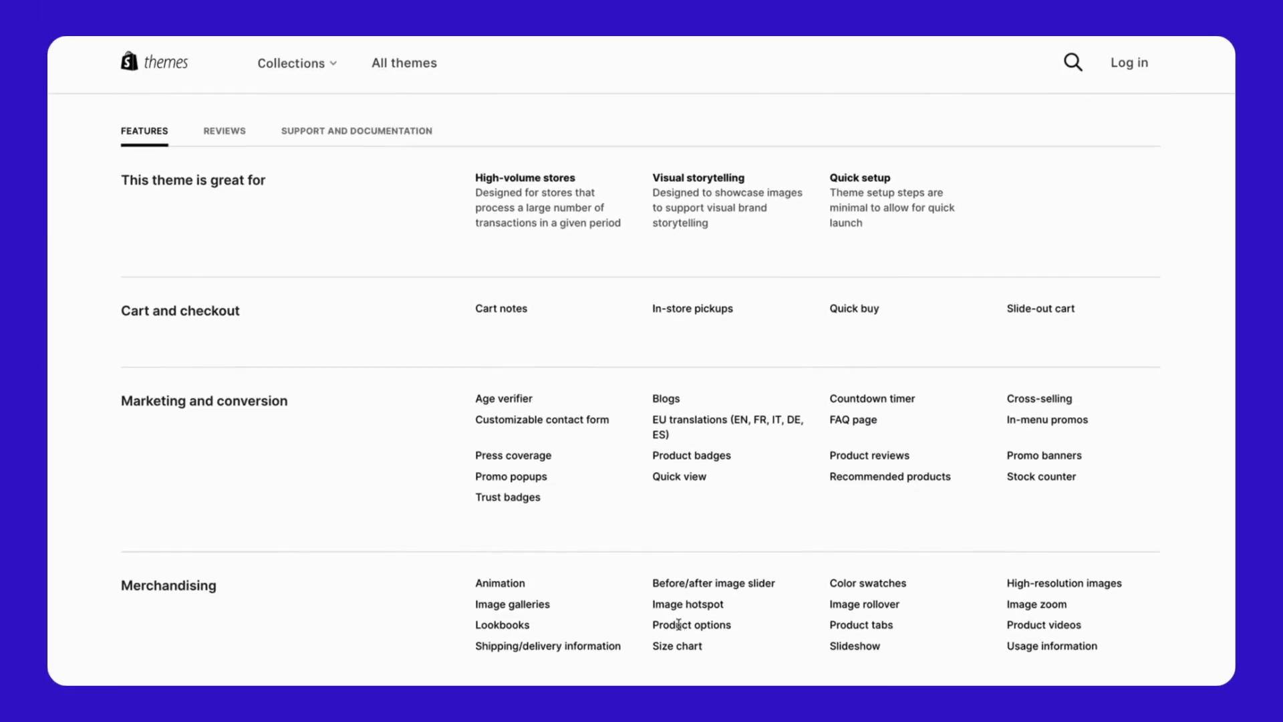
- Open Motion's Support and documentation details and the developer's support page, then scroll through it
left_click(319, 131)
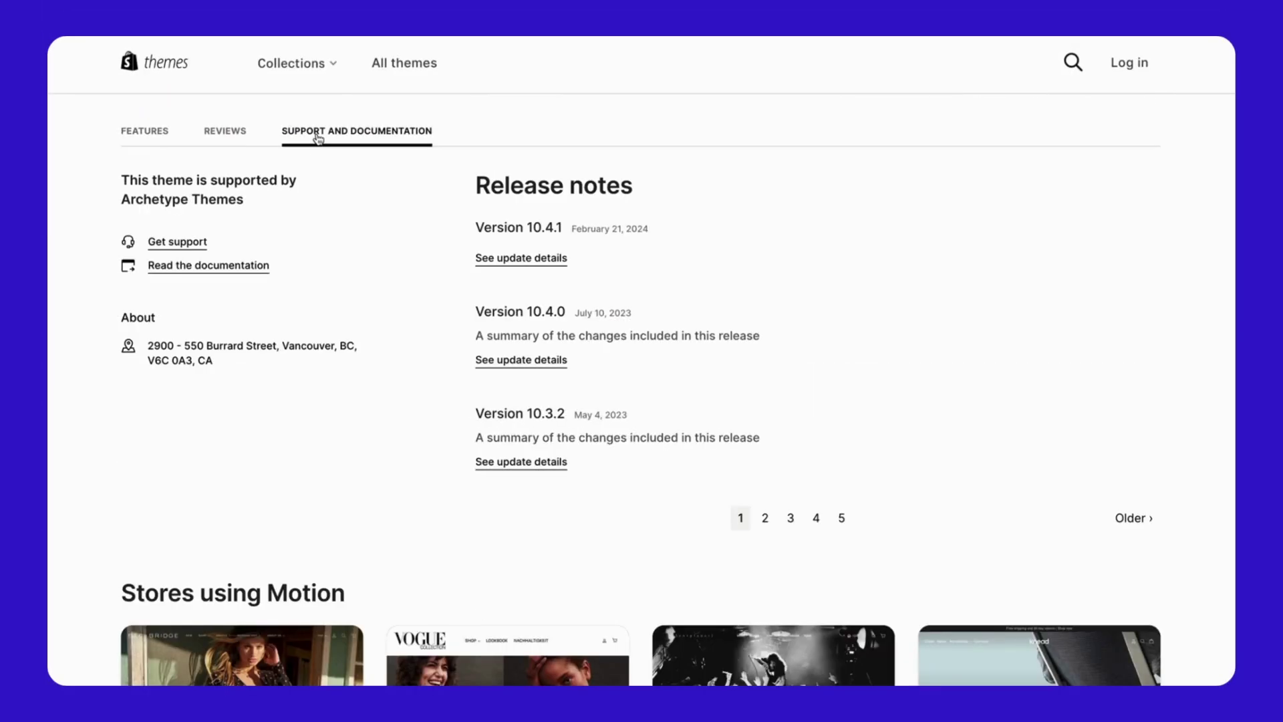
left_click(177, 244)
scroll(203, 286, "down", 1)
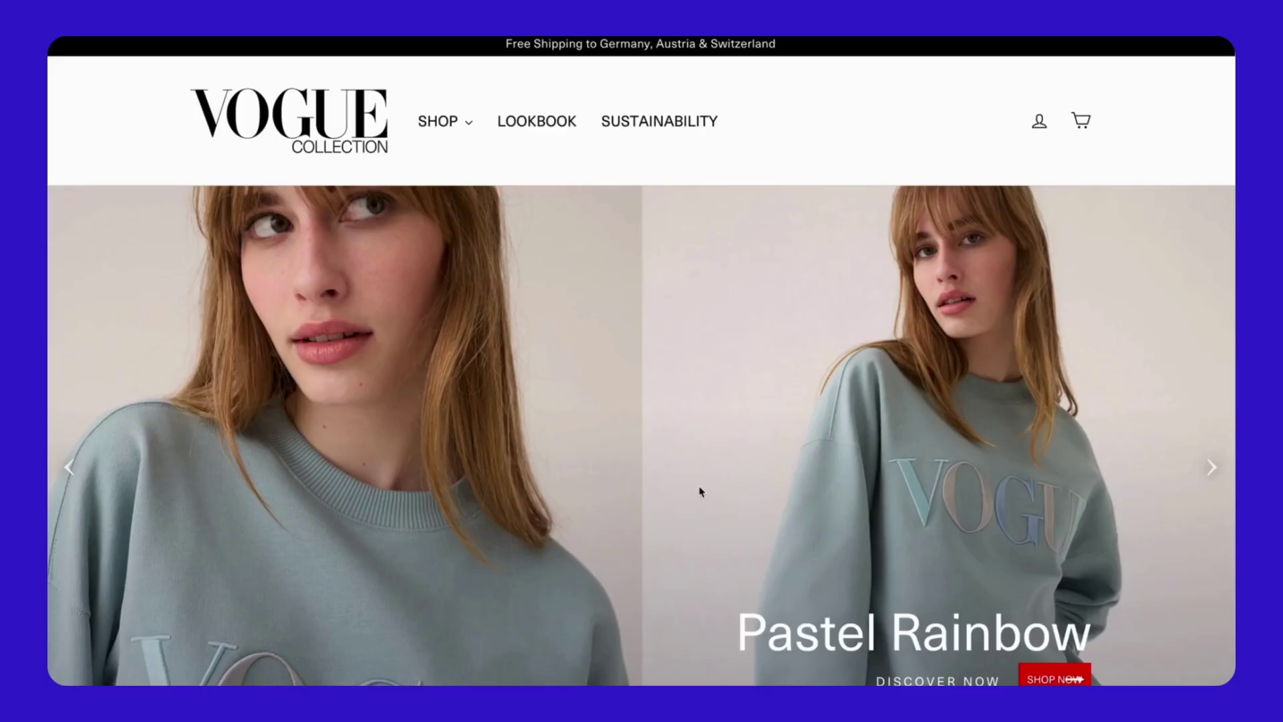
scroll(701, 492, "down", 2)
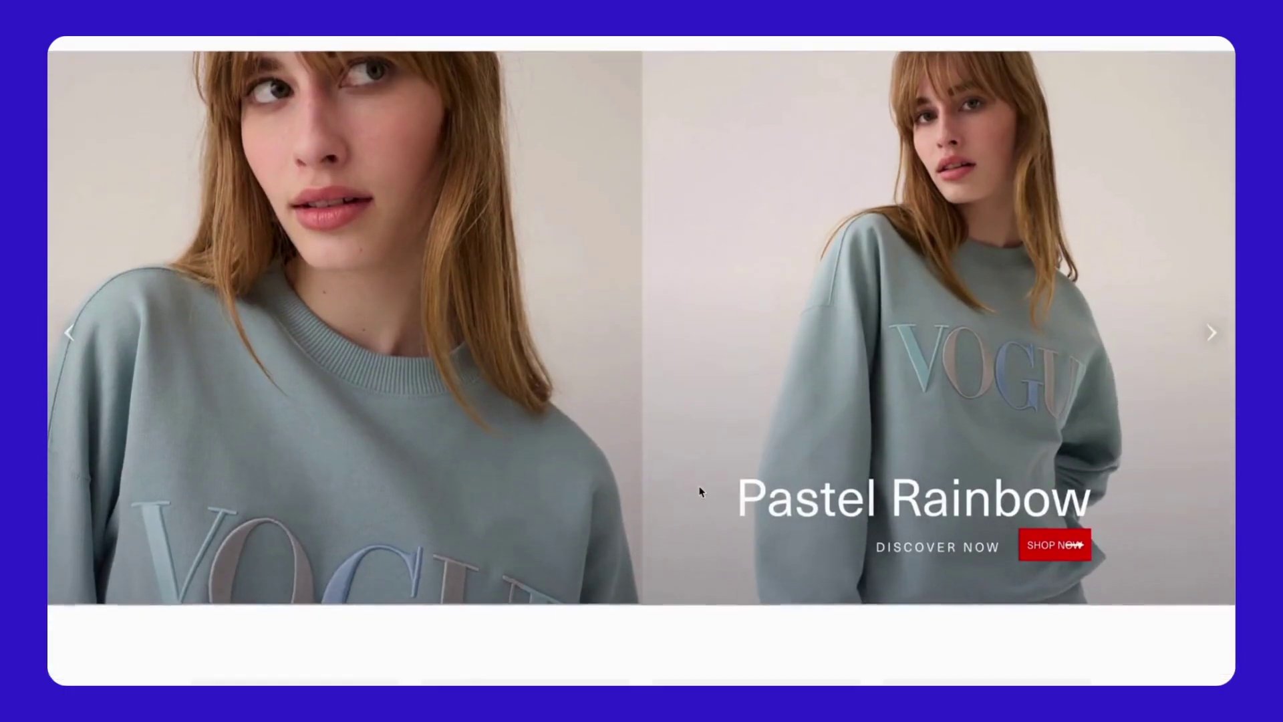
scroll(701, 492, "down", 5)
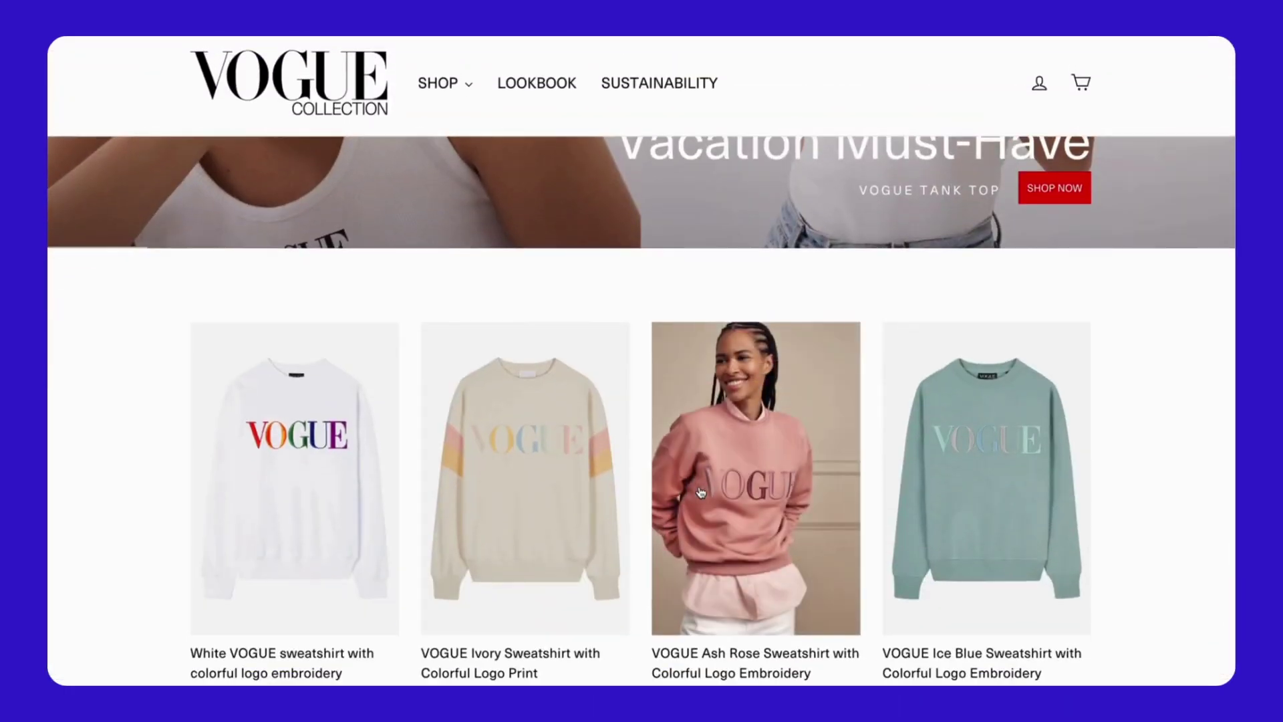
scroll(700, 492, "down", 1)
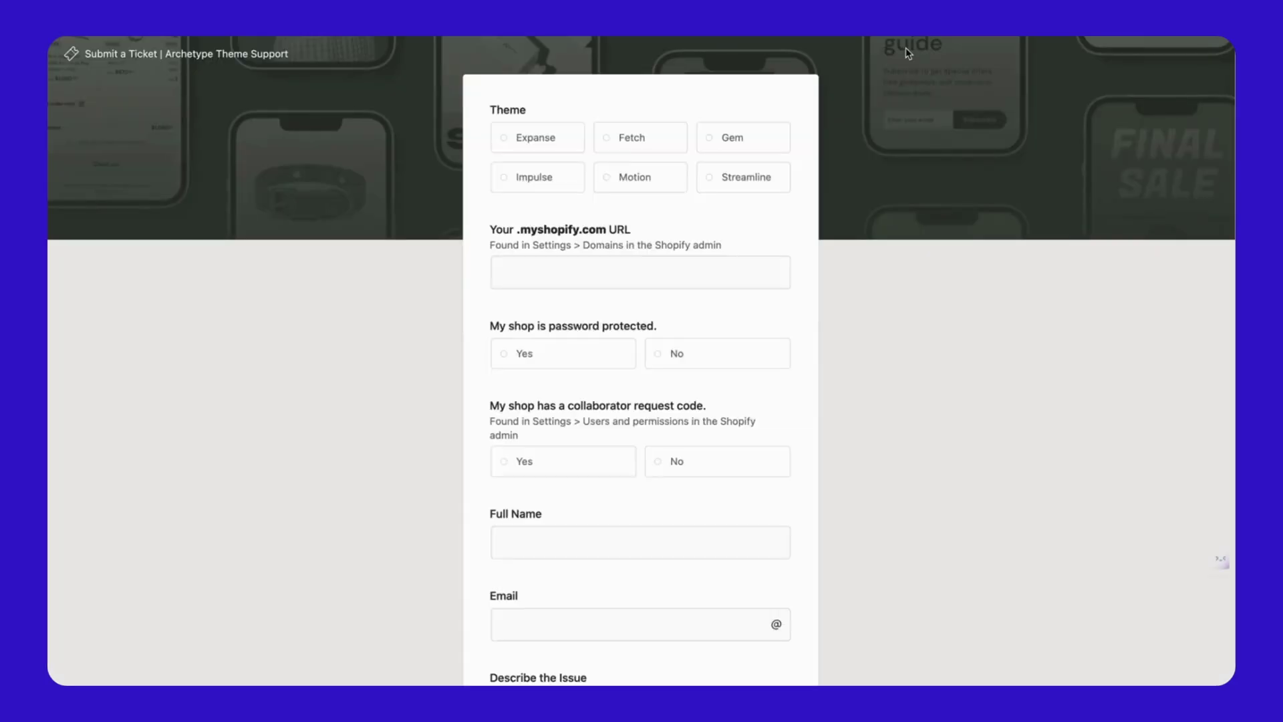
- Select Motion as the ticket's theme and open the Frequently Asked Questions articles
left_click(636, 182)
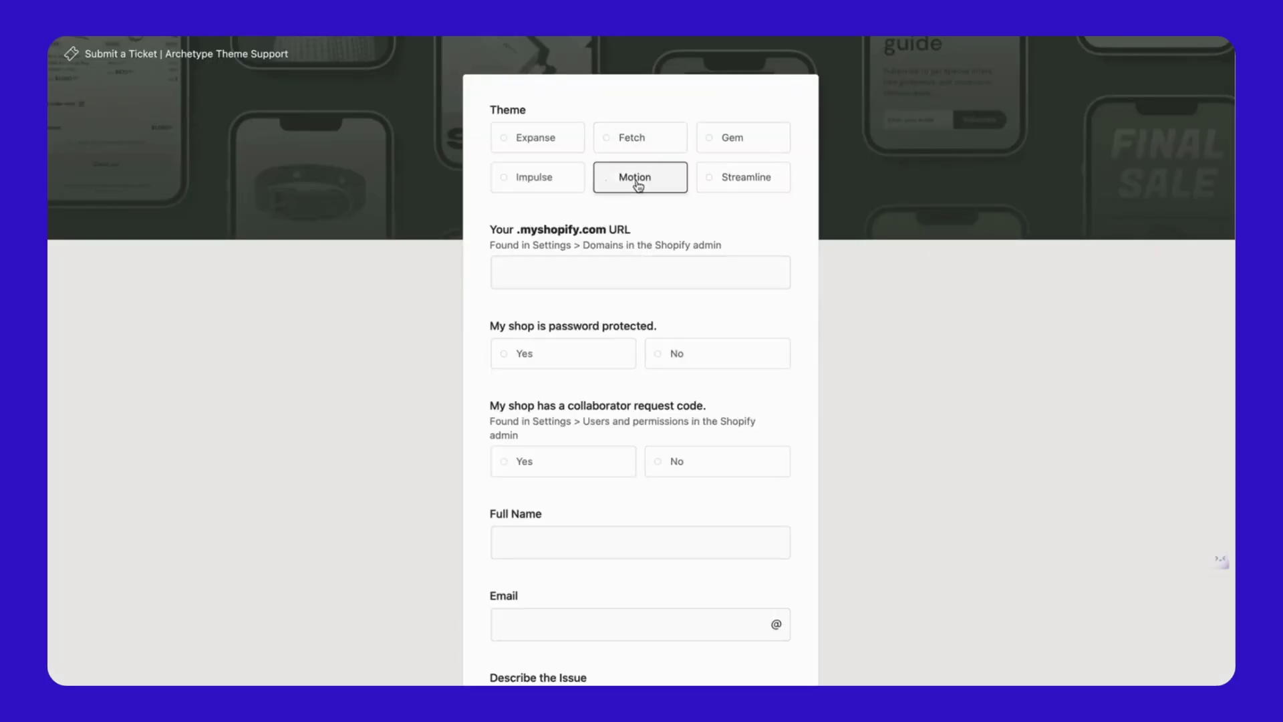
scroll(627, 261, "down", 5)
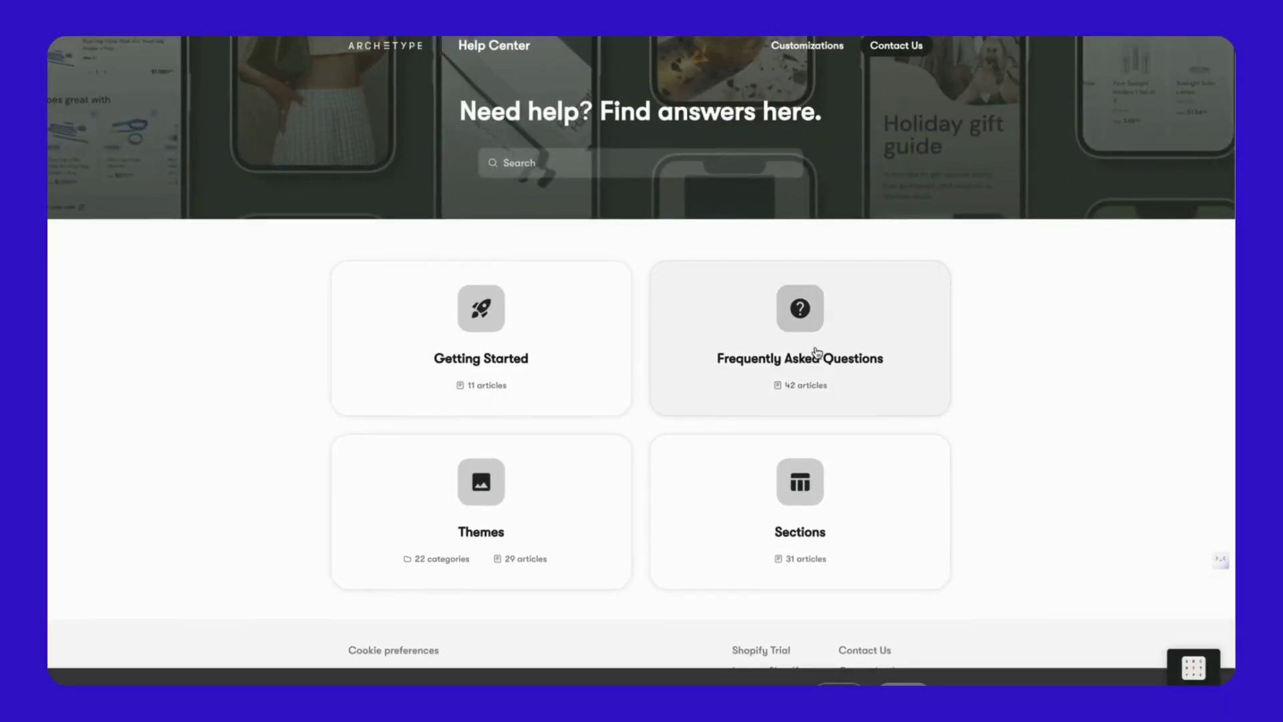
left_click(817, 352)
scroll(816, 353, "down", 3)
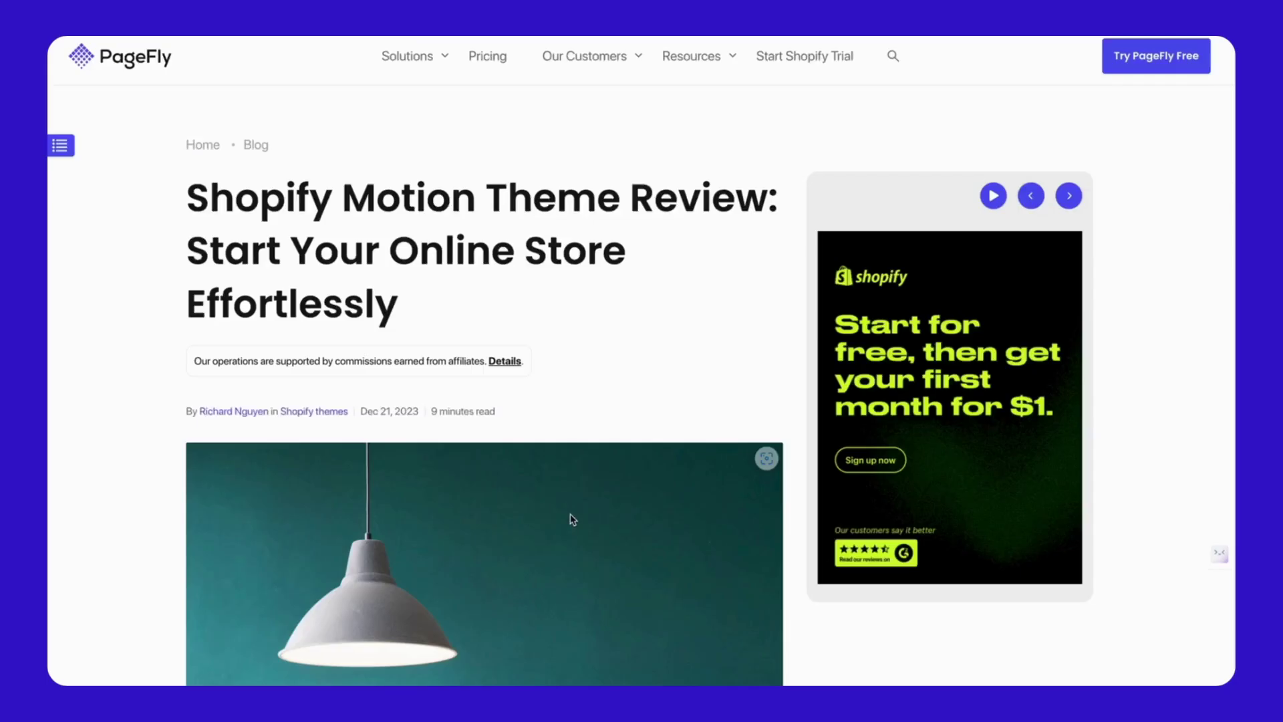
- Scroll the Motion theme review to its Outline and open the Table of Contents panel
scroll(573, 519, "down", 10)
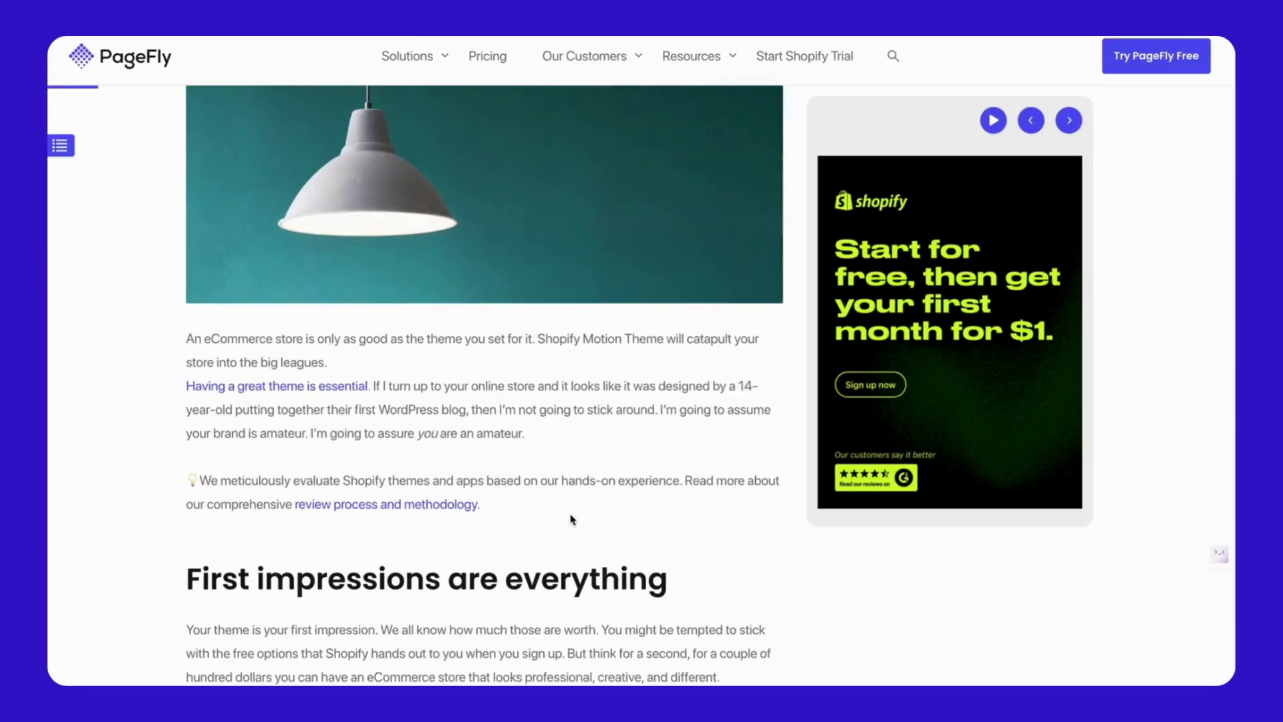
scroll(573, 520, "down", 8)
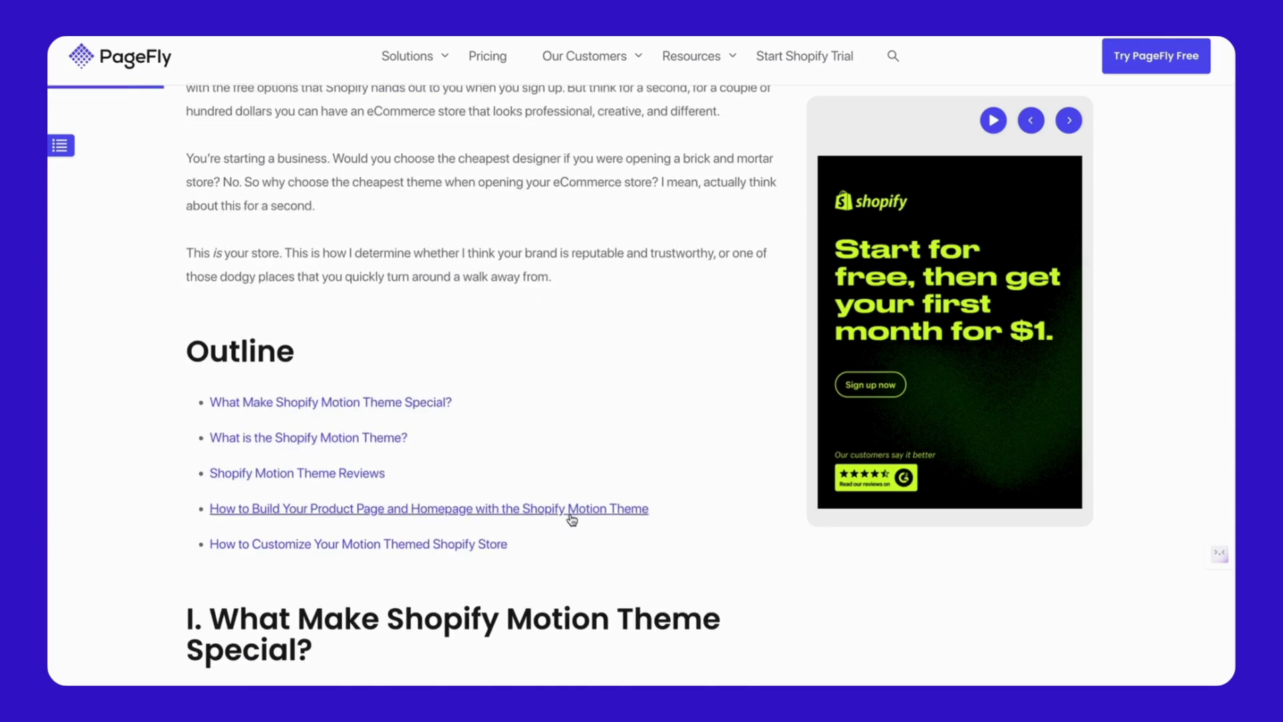
scroll(571, 519, "down", 1)
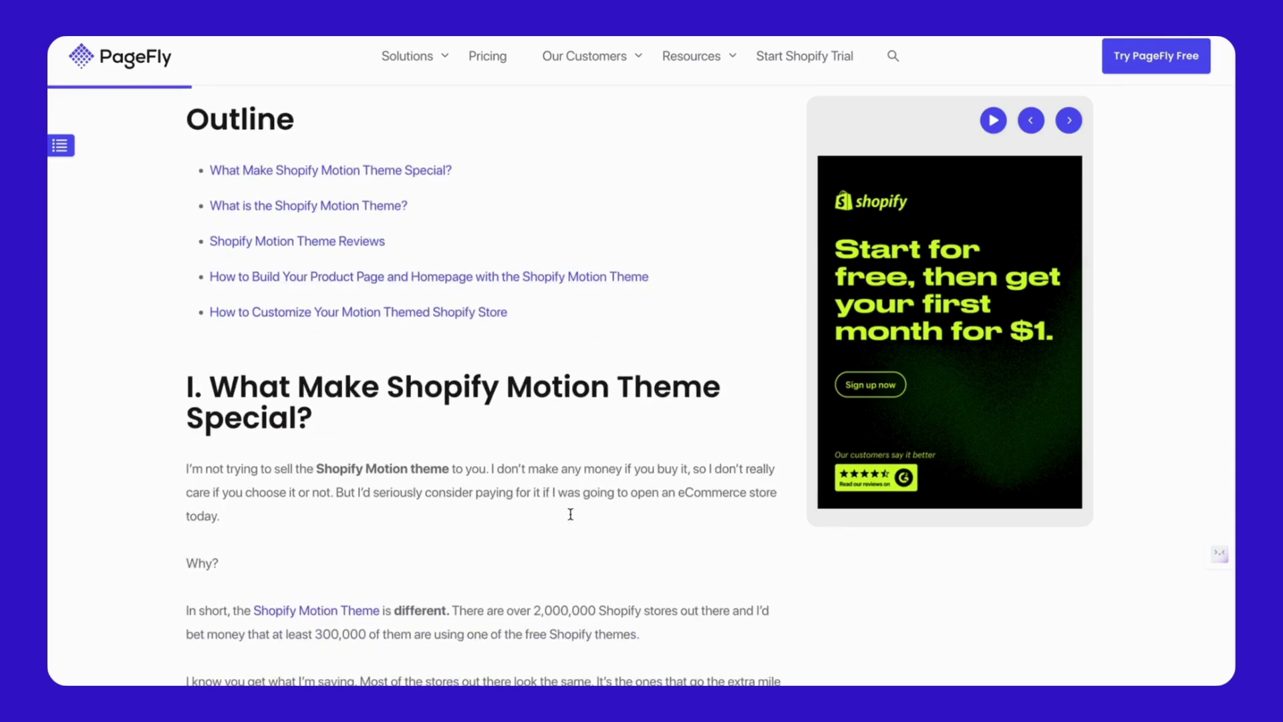
left_click(60, 146)
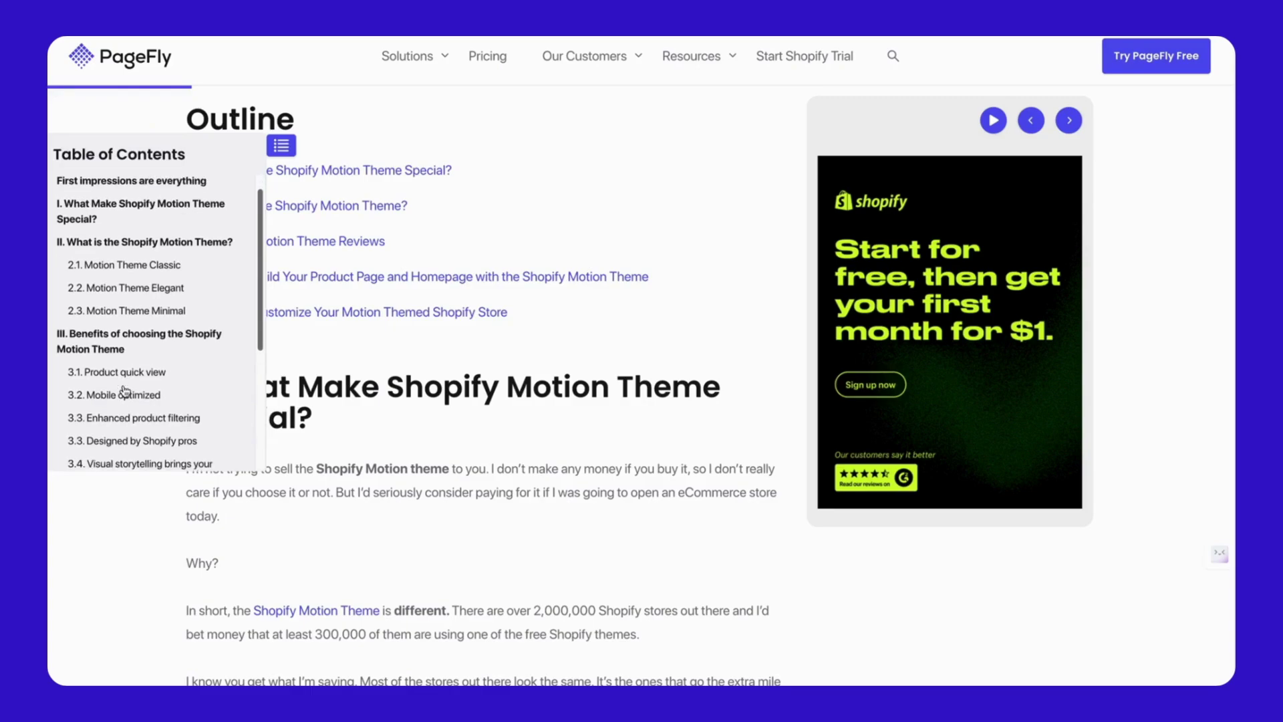
scroll(125, 391, "down", 3)
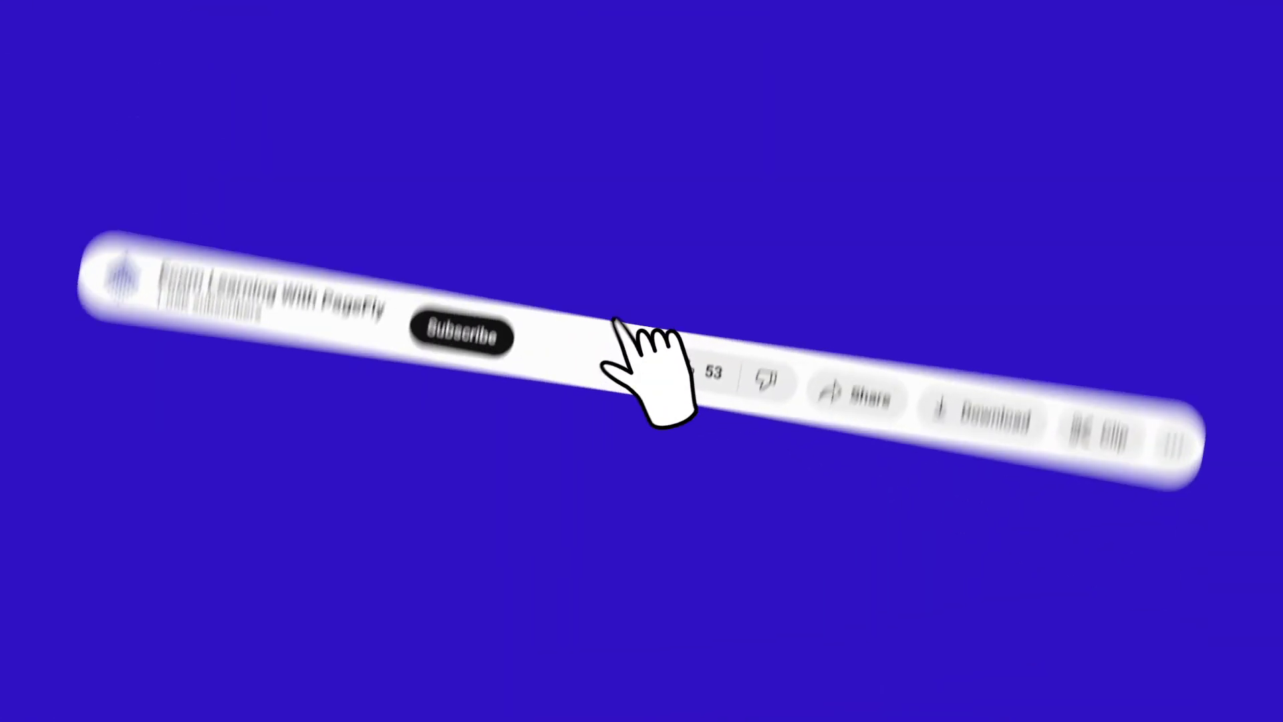